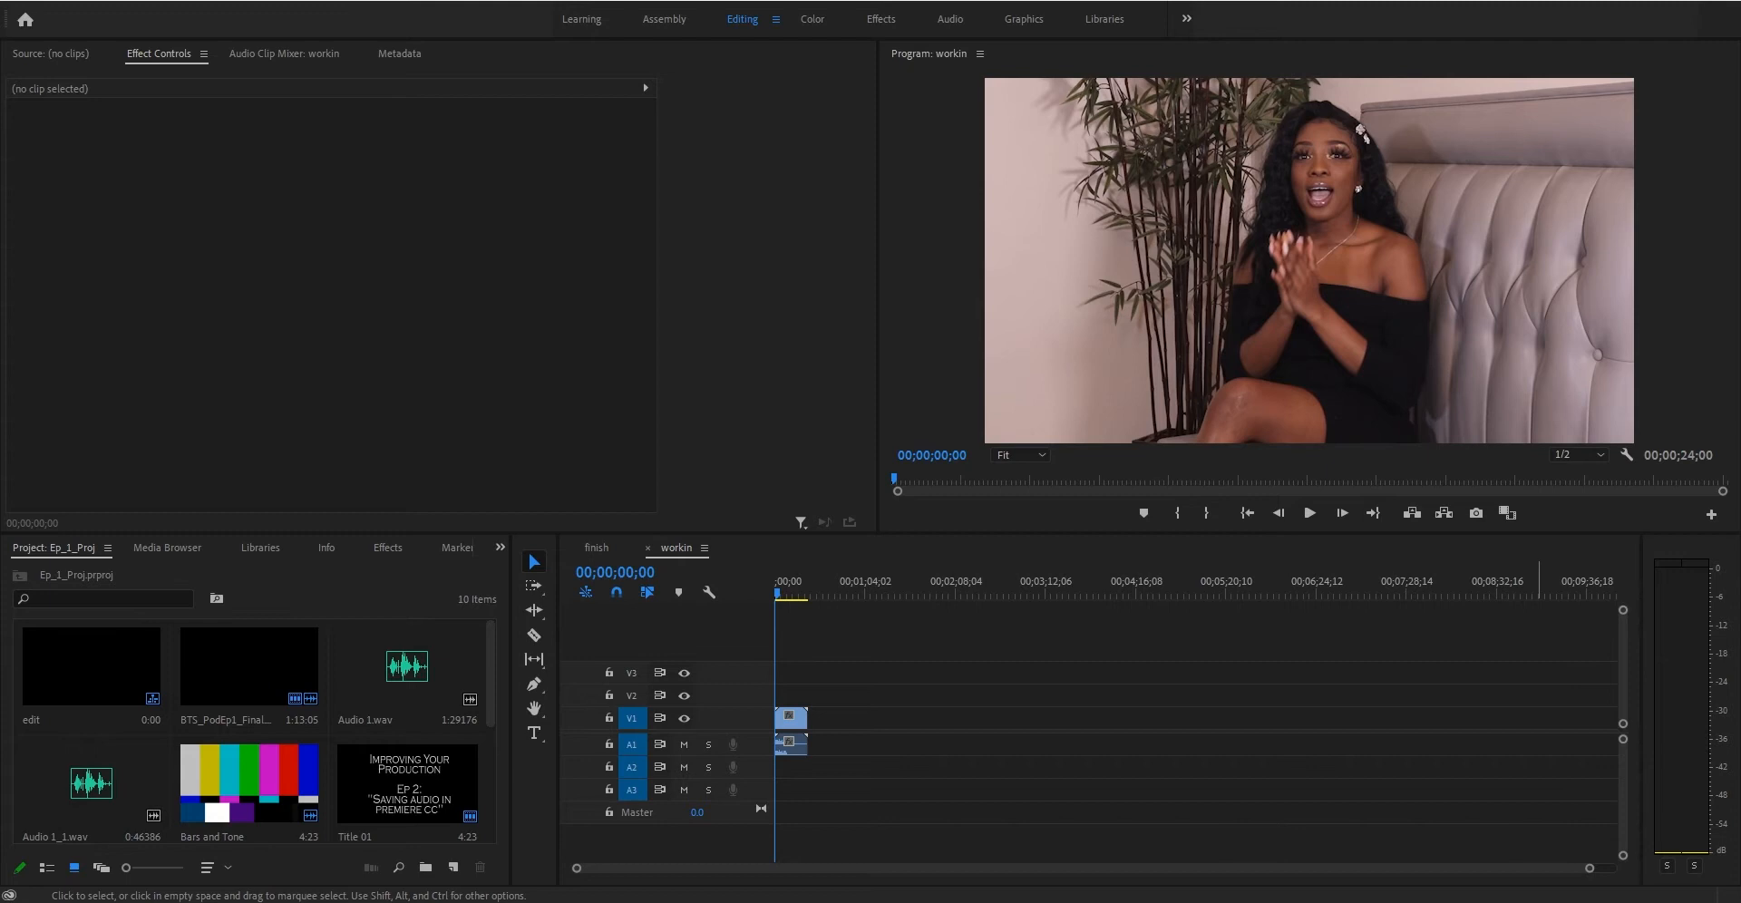
- Add the Title 01 clip to the V1 track near the one-minute mark, then delete it
{"action": "left_click_drag", "start_coordinate": [368, 800], "coordinate": [872, 718]}
{"action": "left_click_drag", "start_coordinate": [867, 594], "coordinate": [876, 596]}
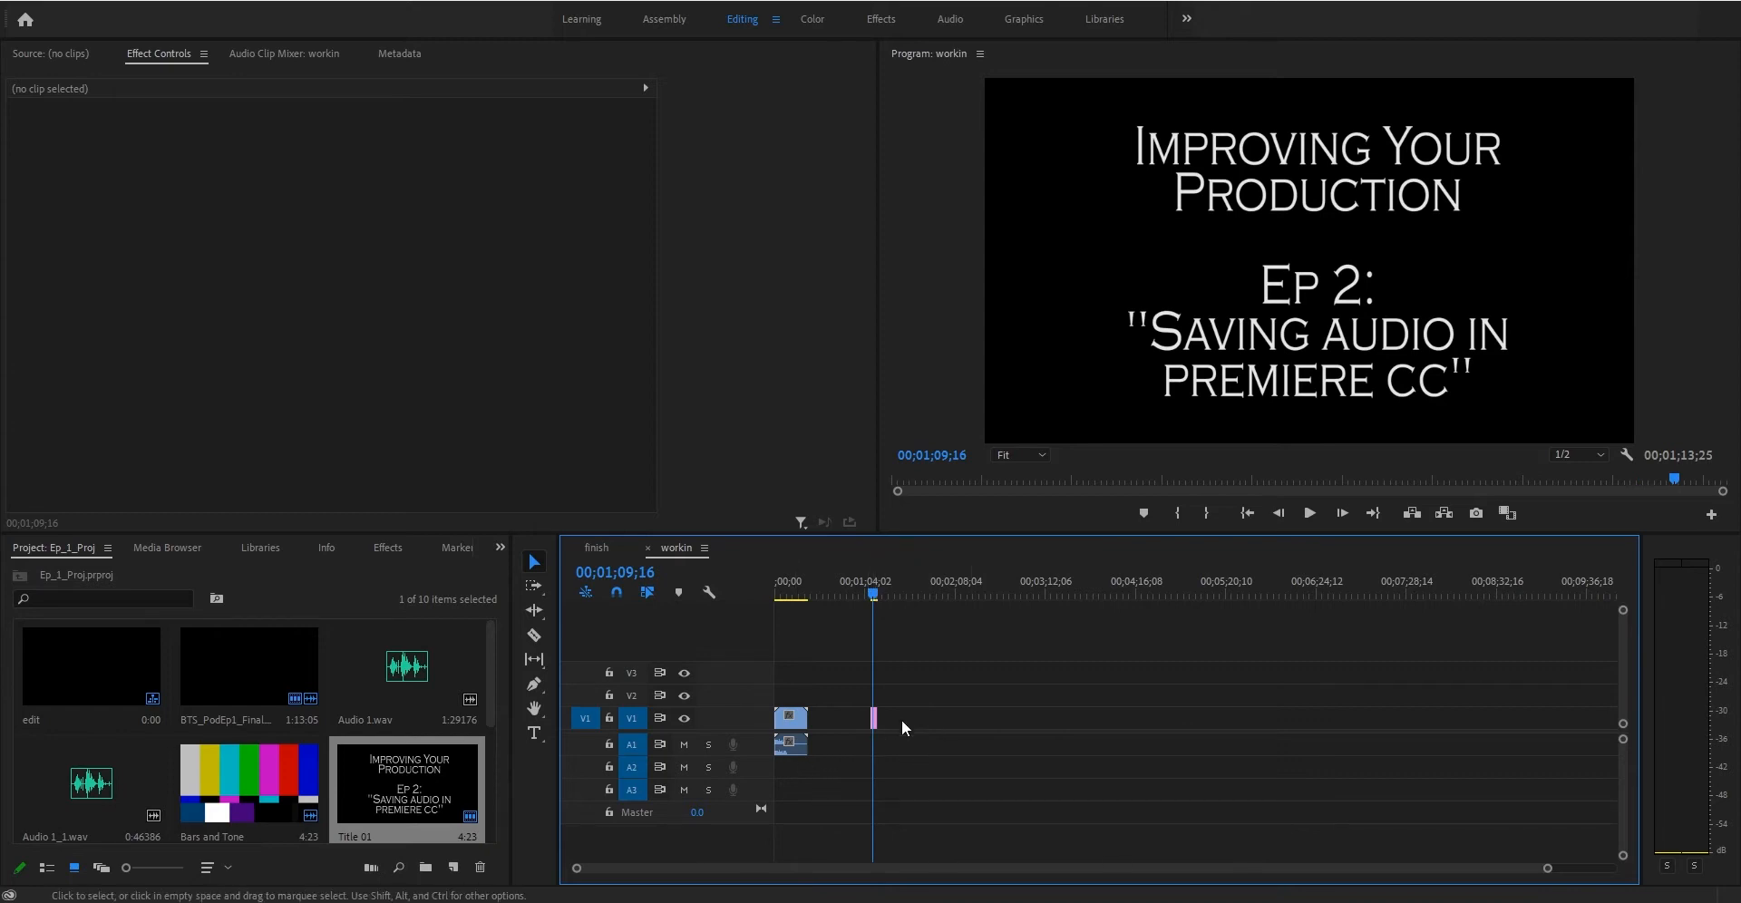
{"action": "left_click", "coordinate": [872, 717]}
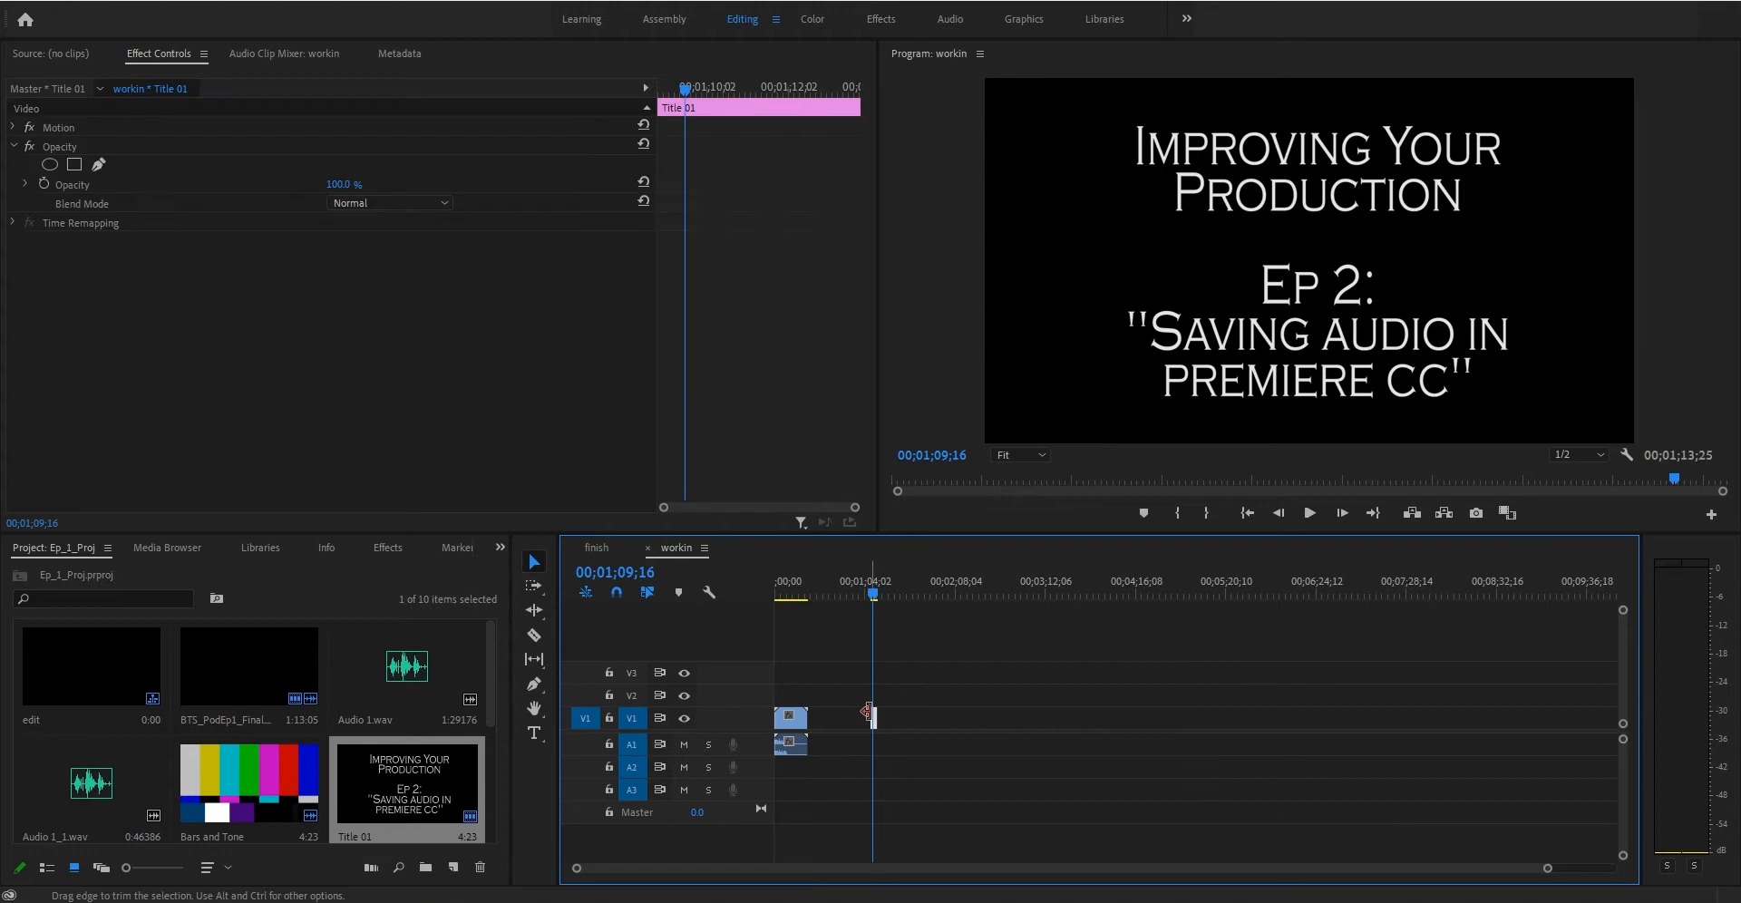
{"action": "key", "text": "Delete"}
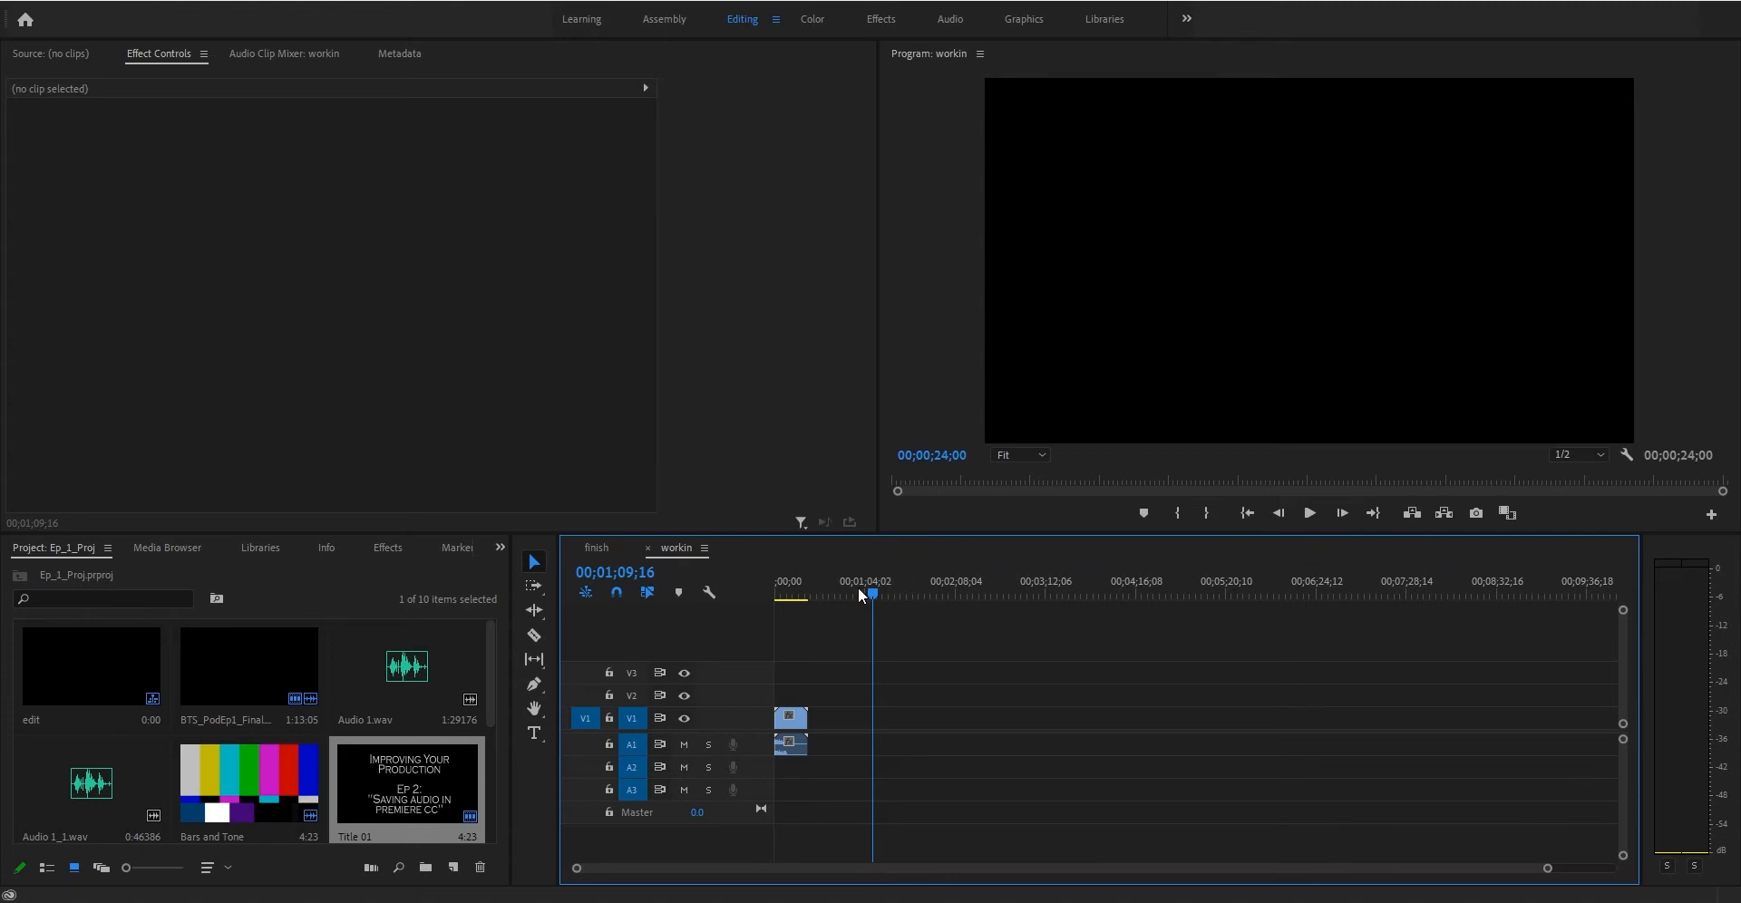
- Play back the sequence from its start to review the interview clip
{"action": "left_click", "coordinate": [771, 593]}
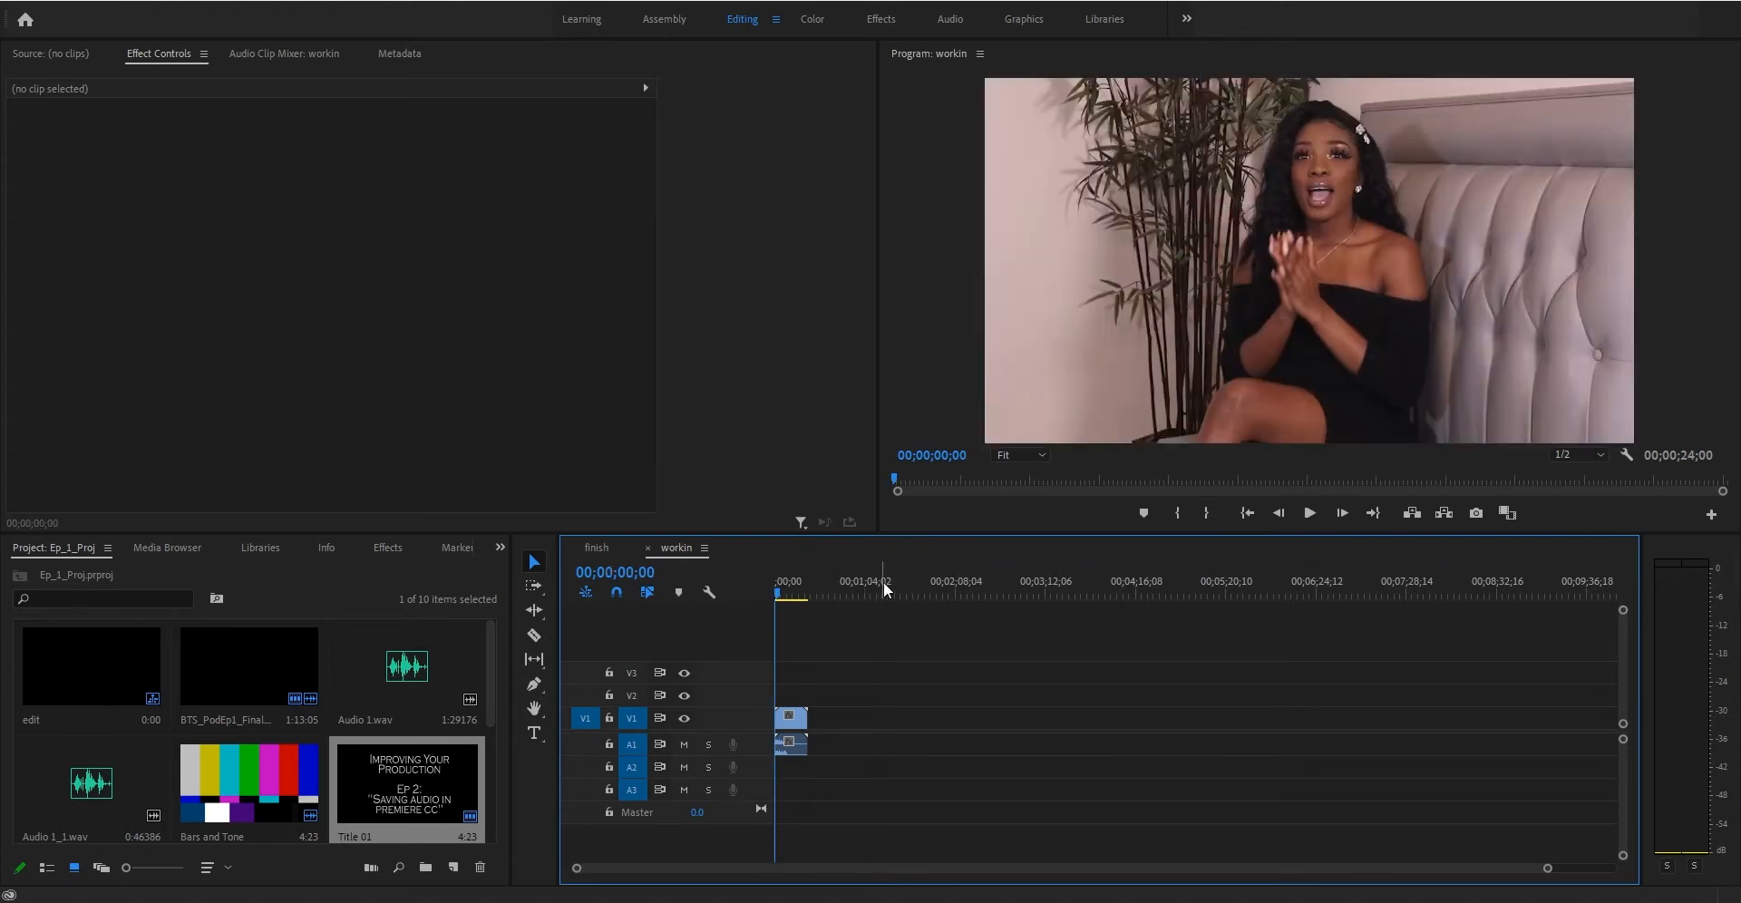
{"action": "key", "text": "space"}
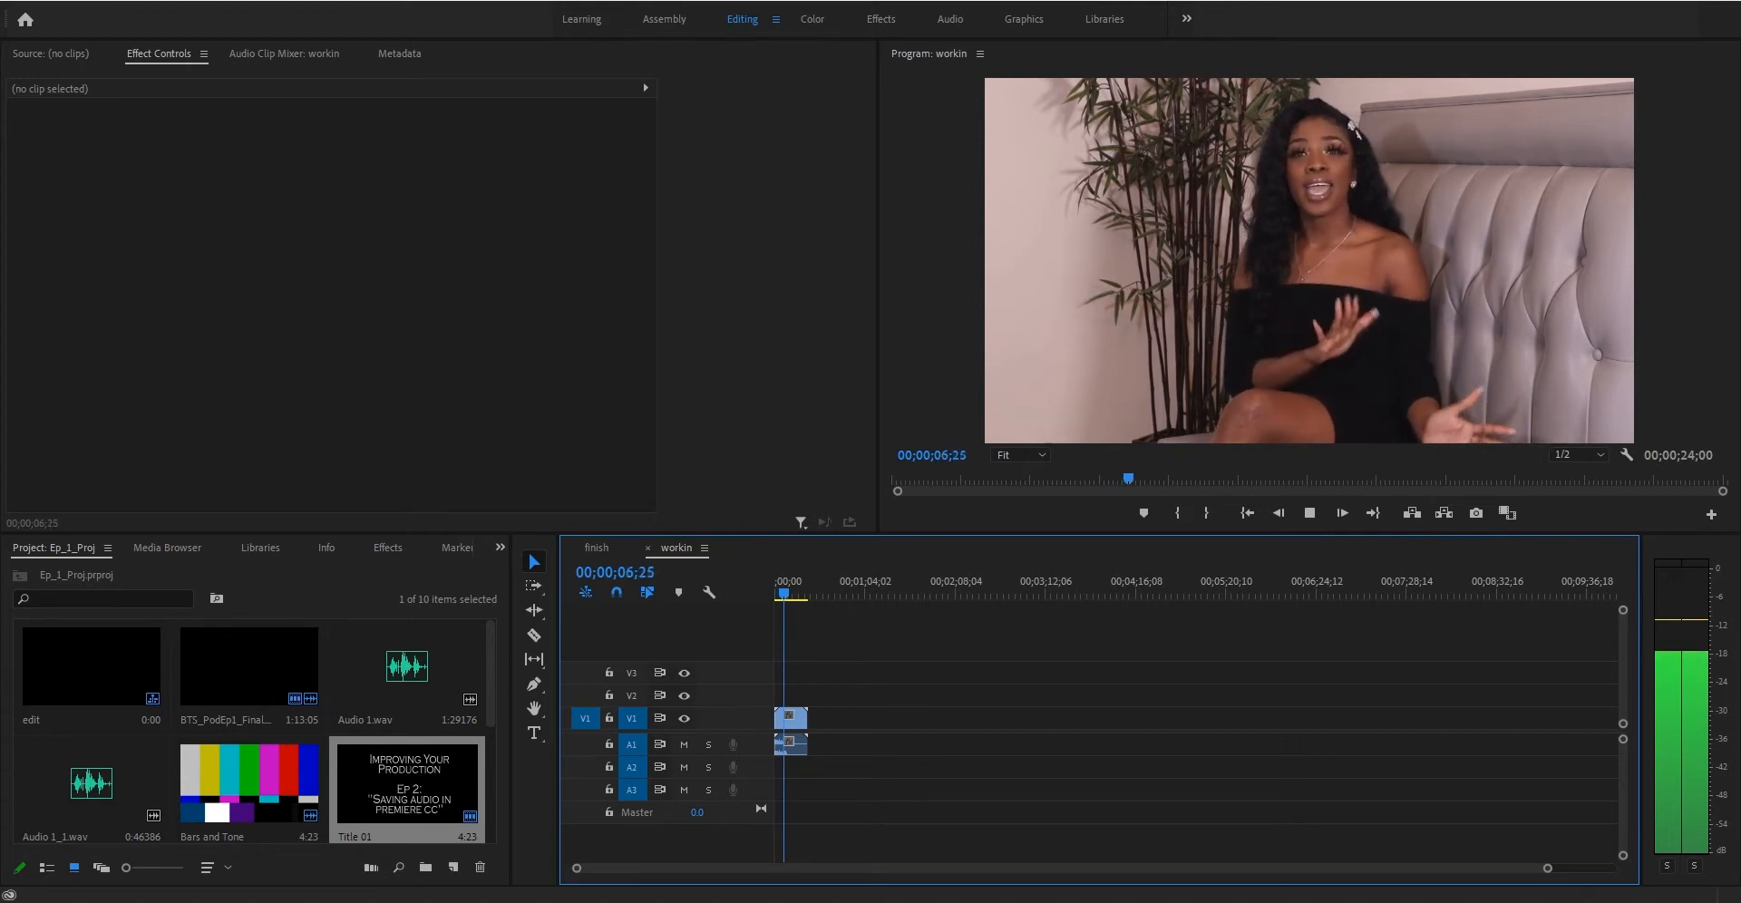
{"action": "key", "text": "space"}
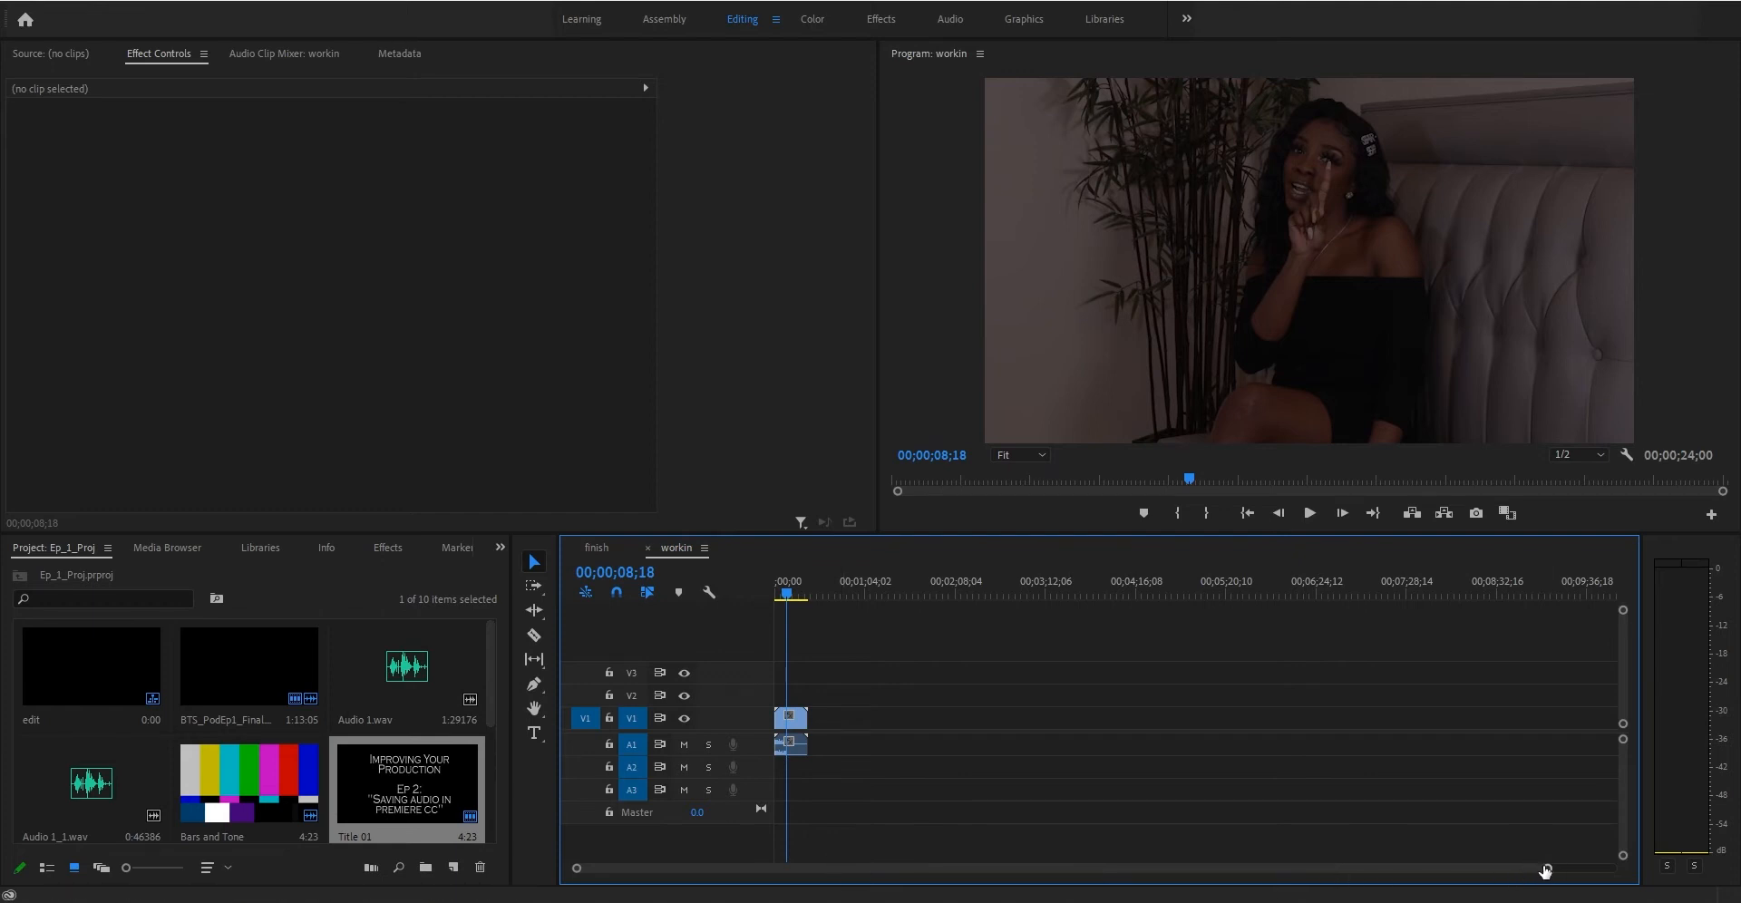
- Trim the end of the interview clip so it ends at about 00;00;08;18
{"action": "left_click_drag", "start_coordinate": [1547, 869], "coordinate": [1183, 868]}
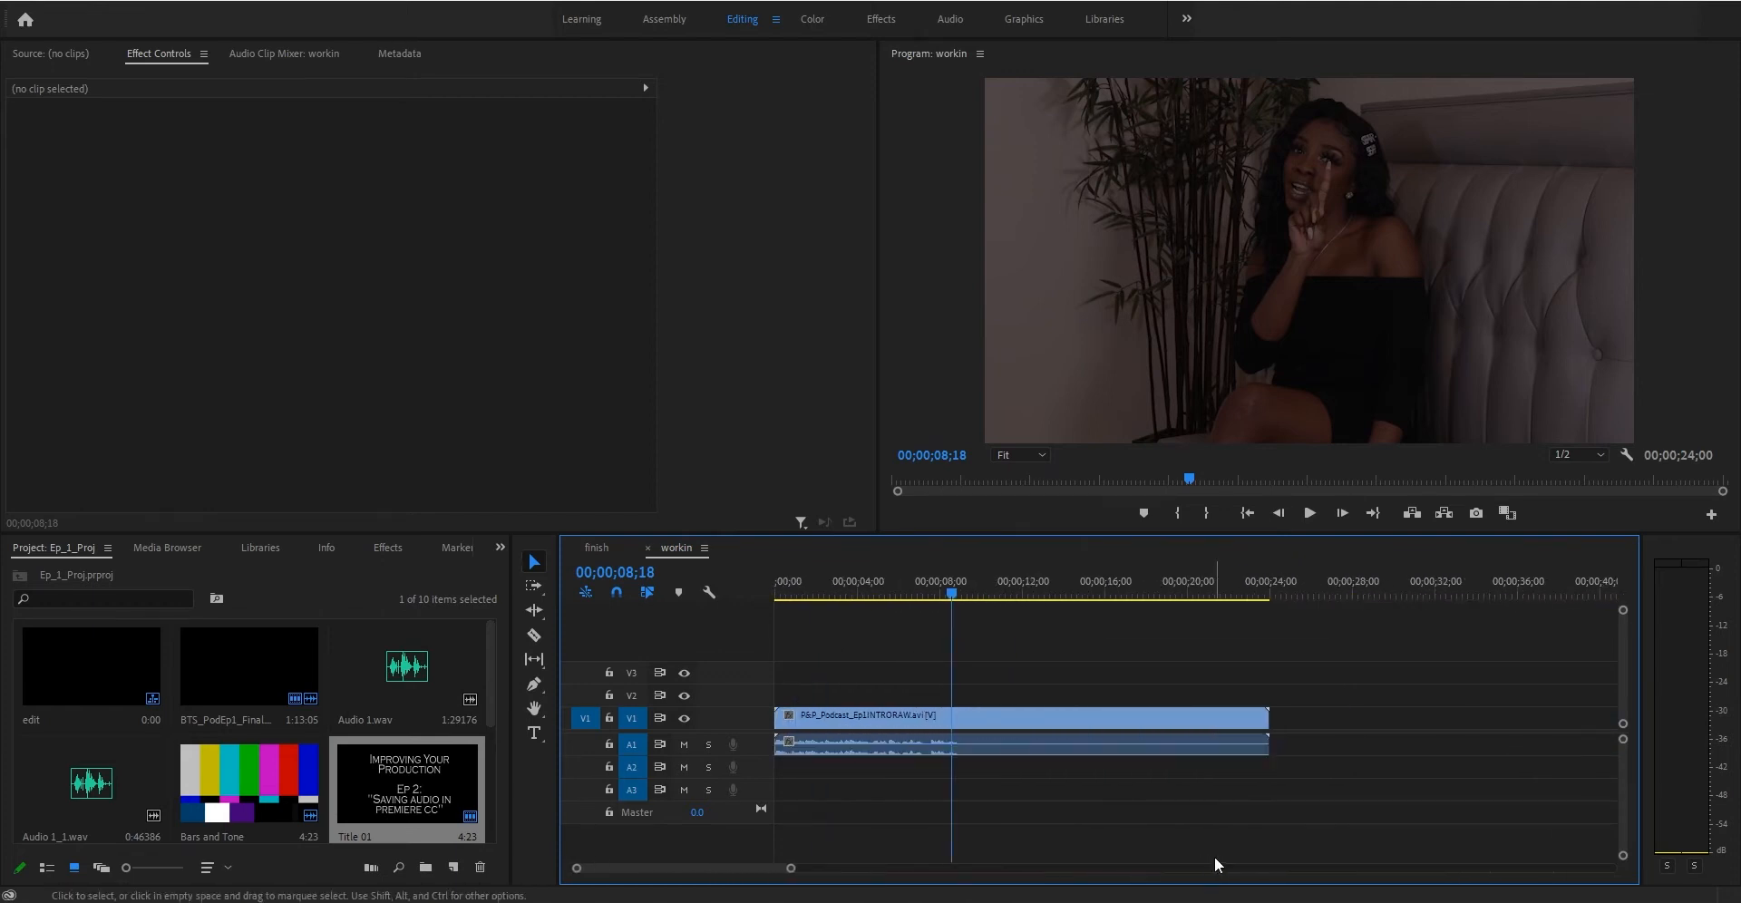
{"action": "left_click_drag", "start_coordinate": [1276, 719], "coordinate": [952, 718]}
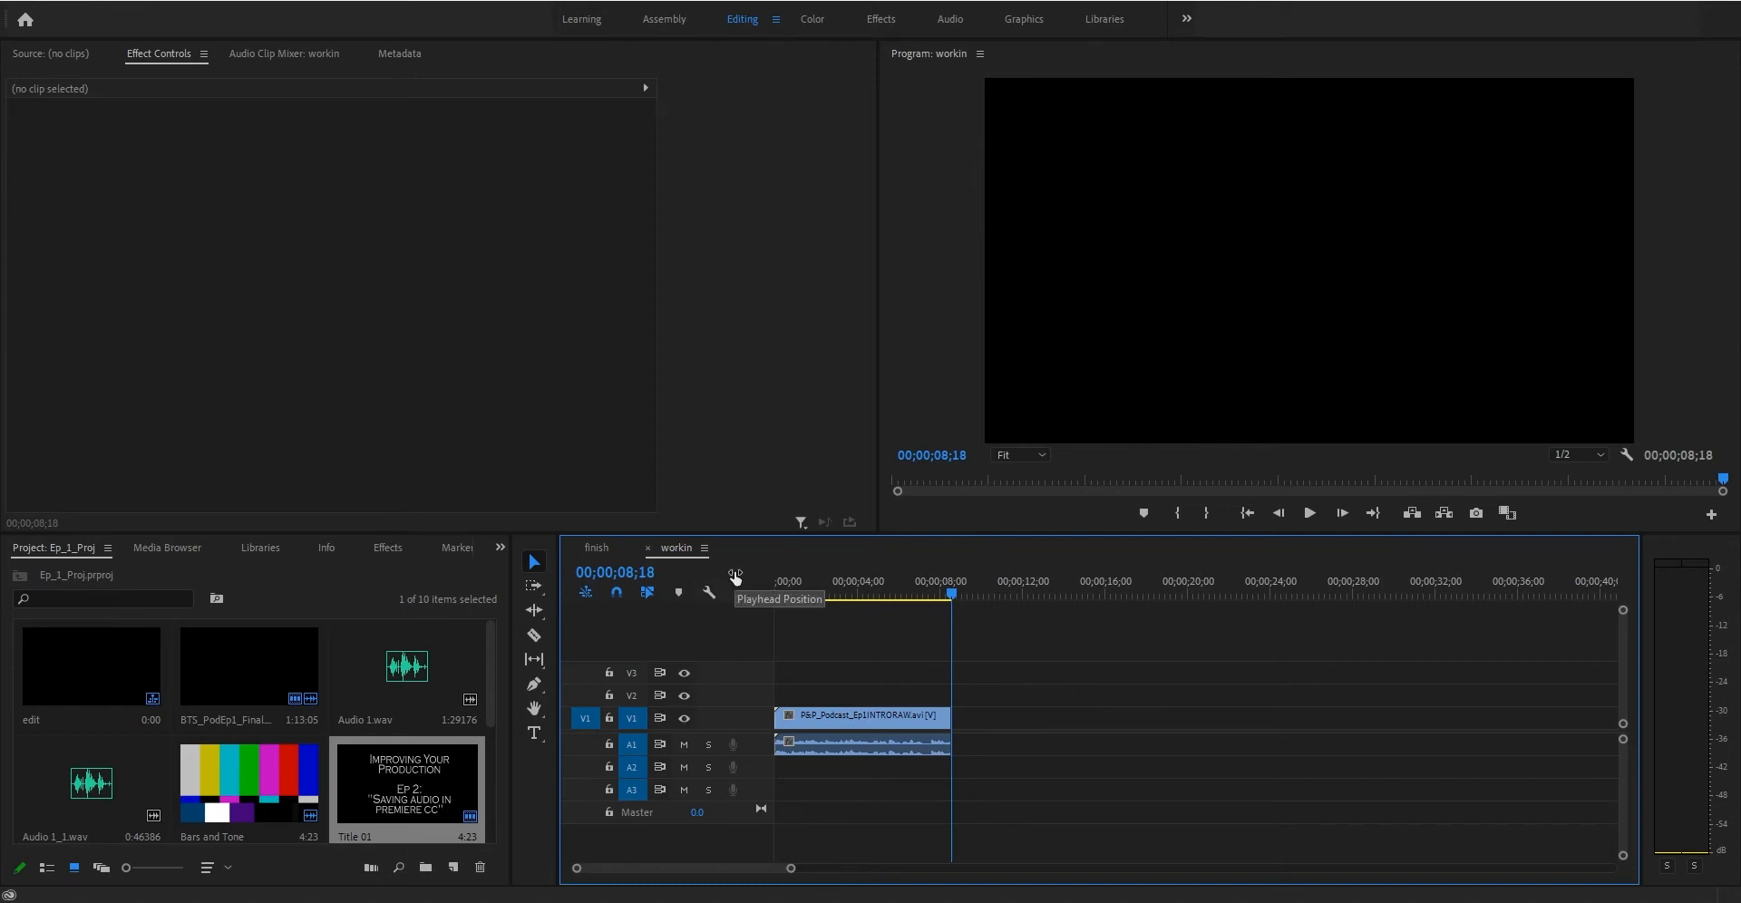
- Play the trimmed clip from the beginning to listen to its audio
{"action": "left_click", "coordinate": [813, 591]}
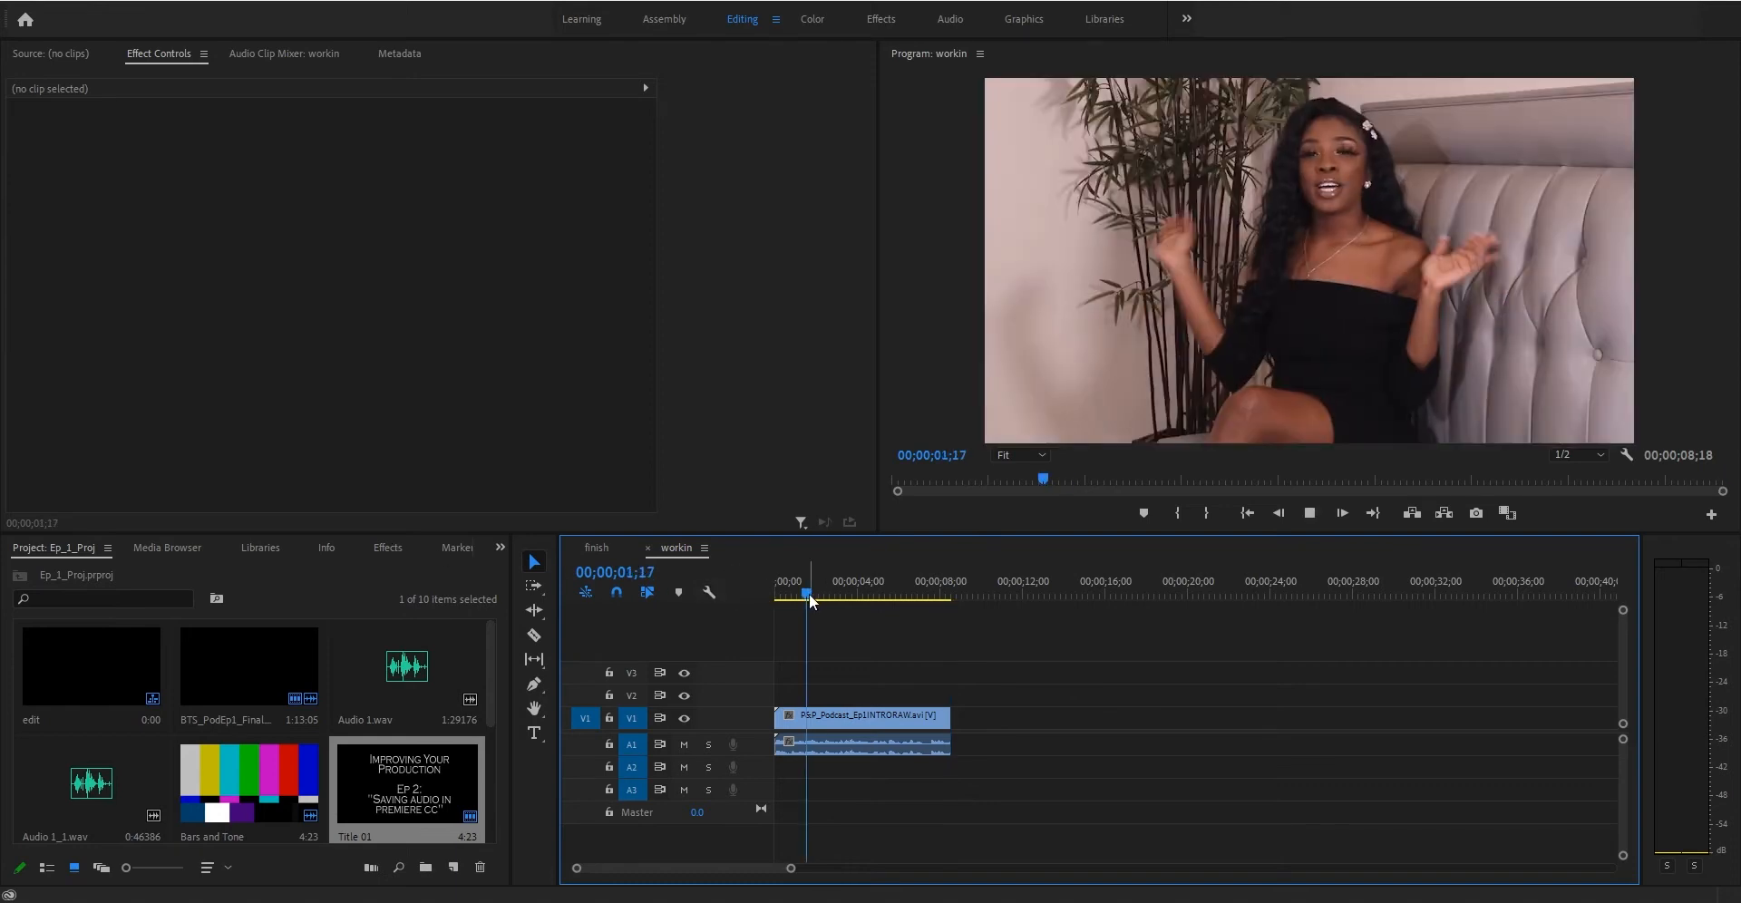
{"action": "key", "text": "space"}
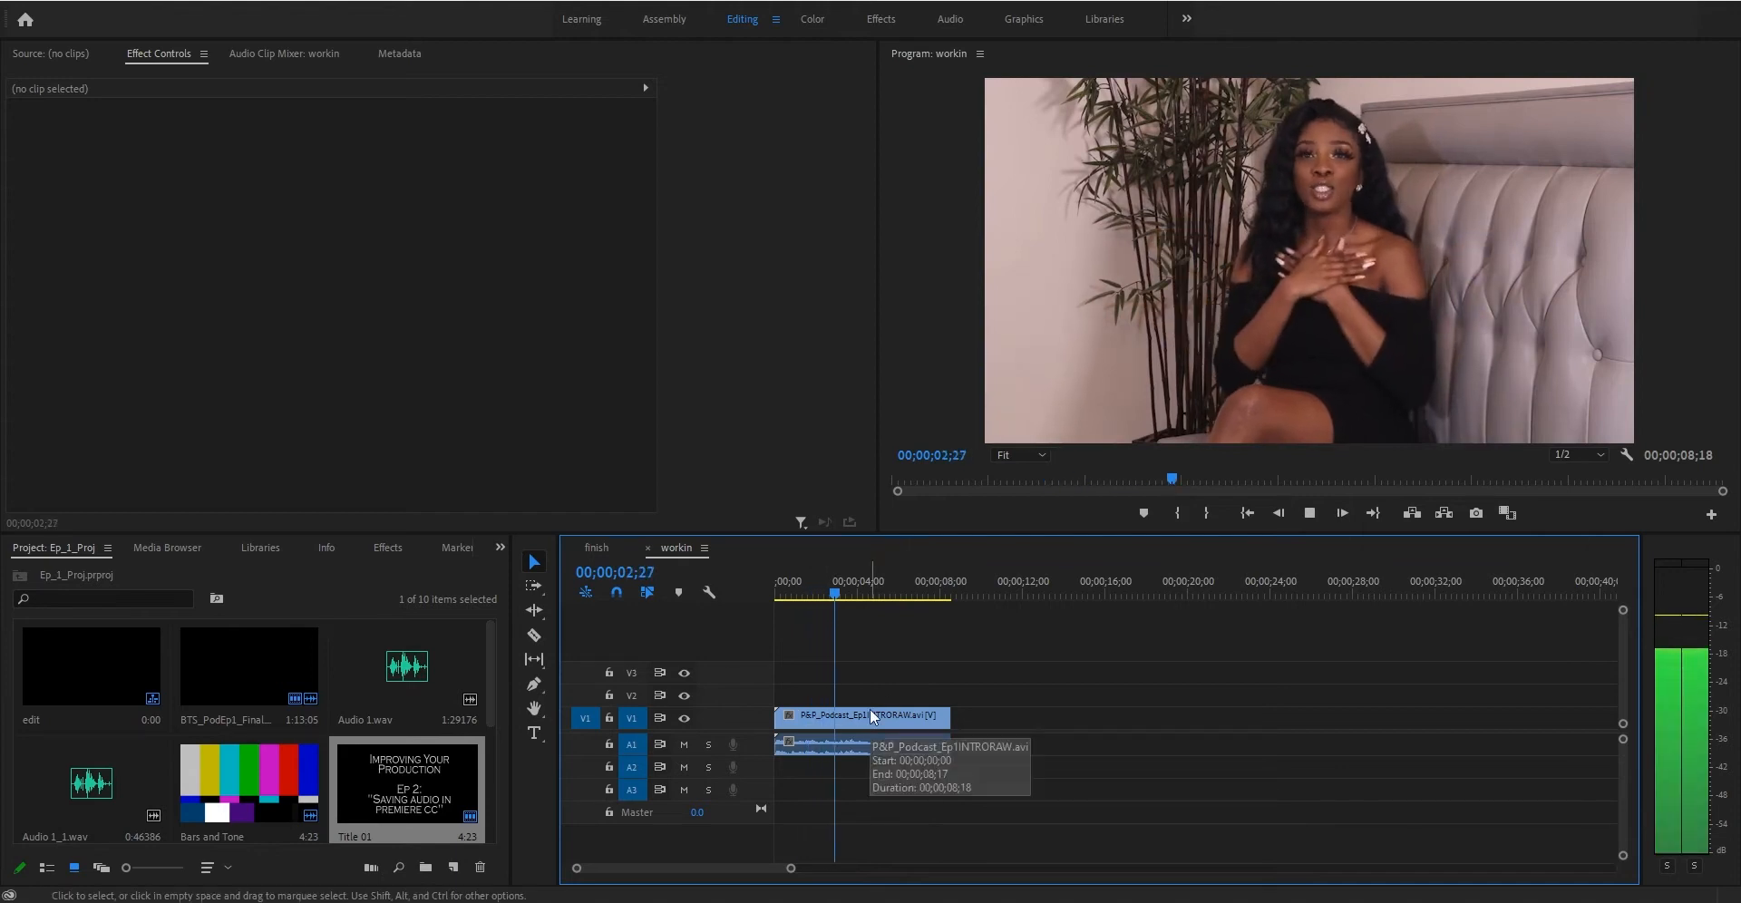
{"action": "key", "text": "space"}
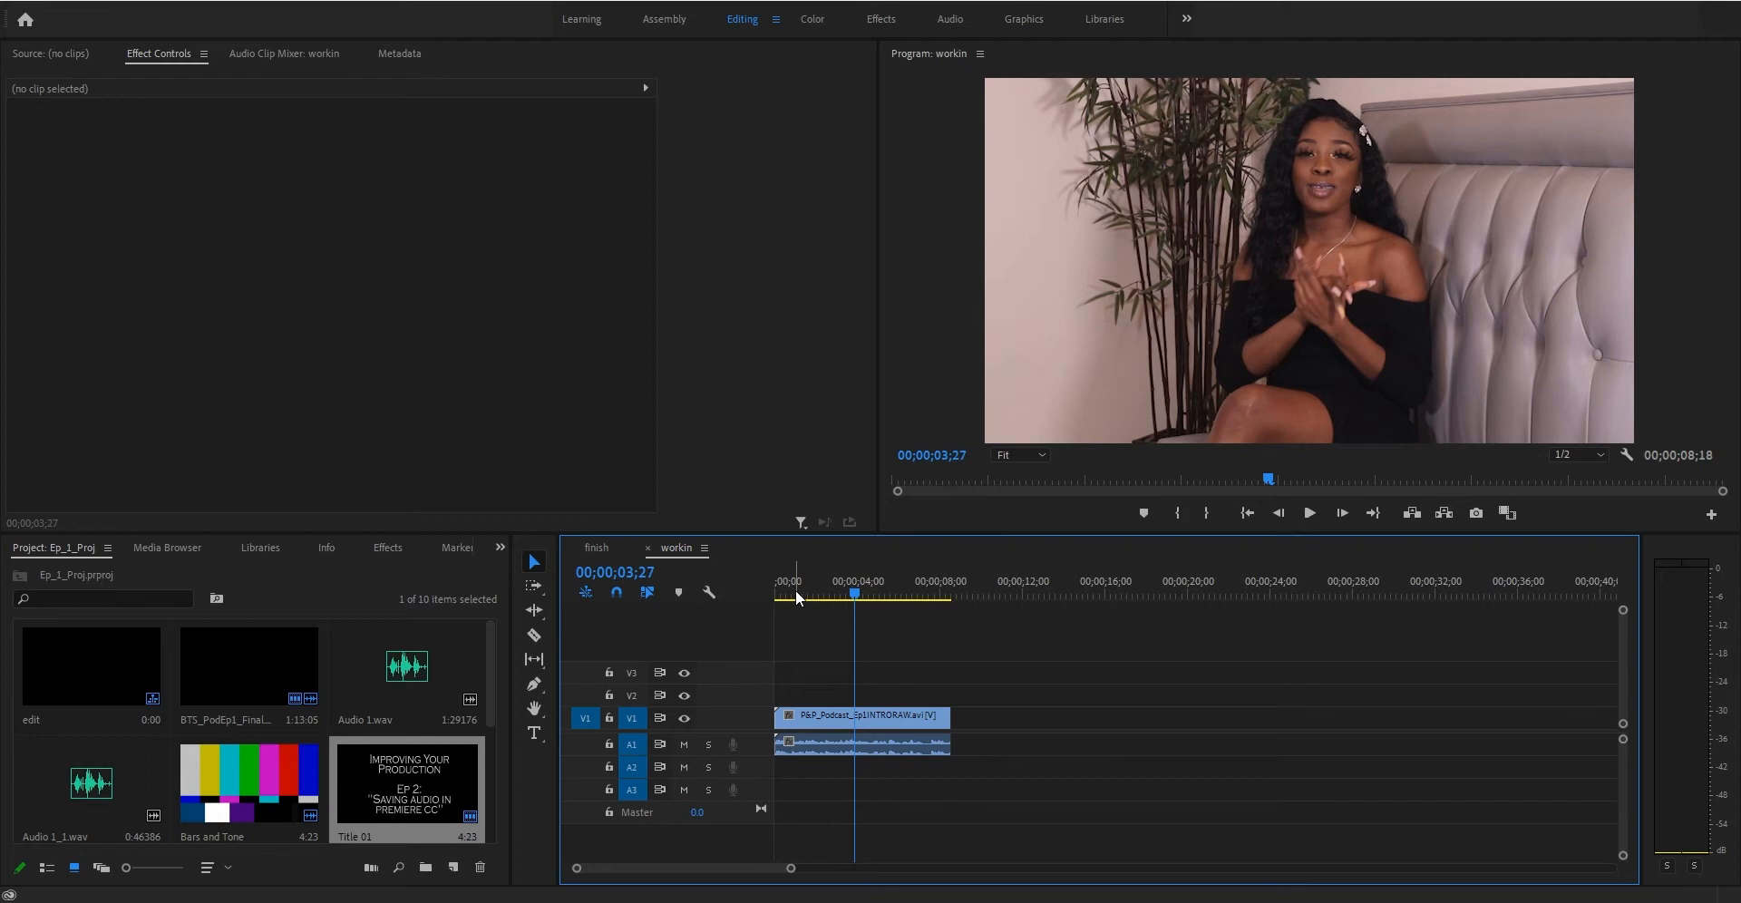
{"action": "left_click_drag", "start_coordinate": [796, 589], "coordinate": [764, 590]}
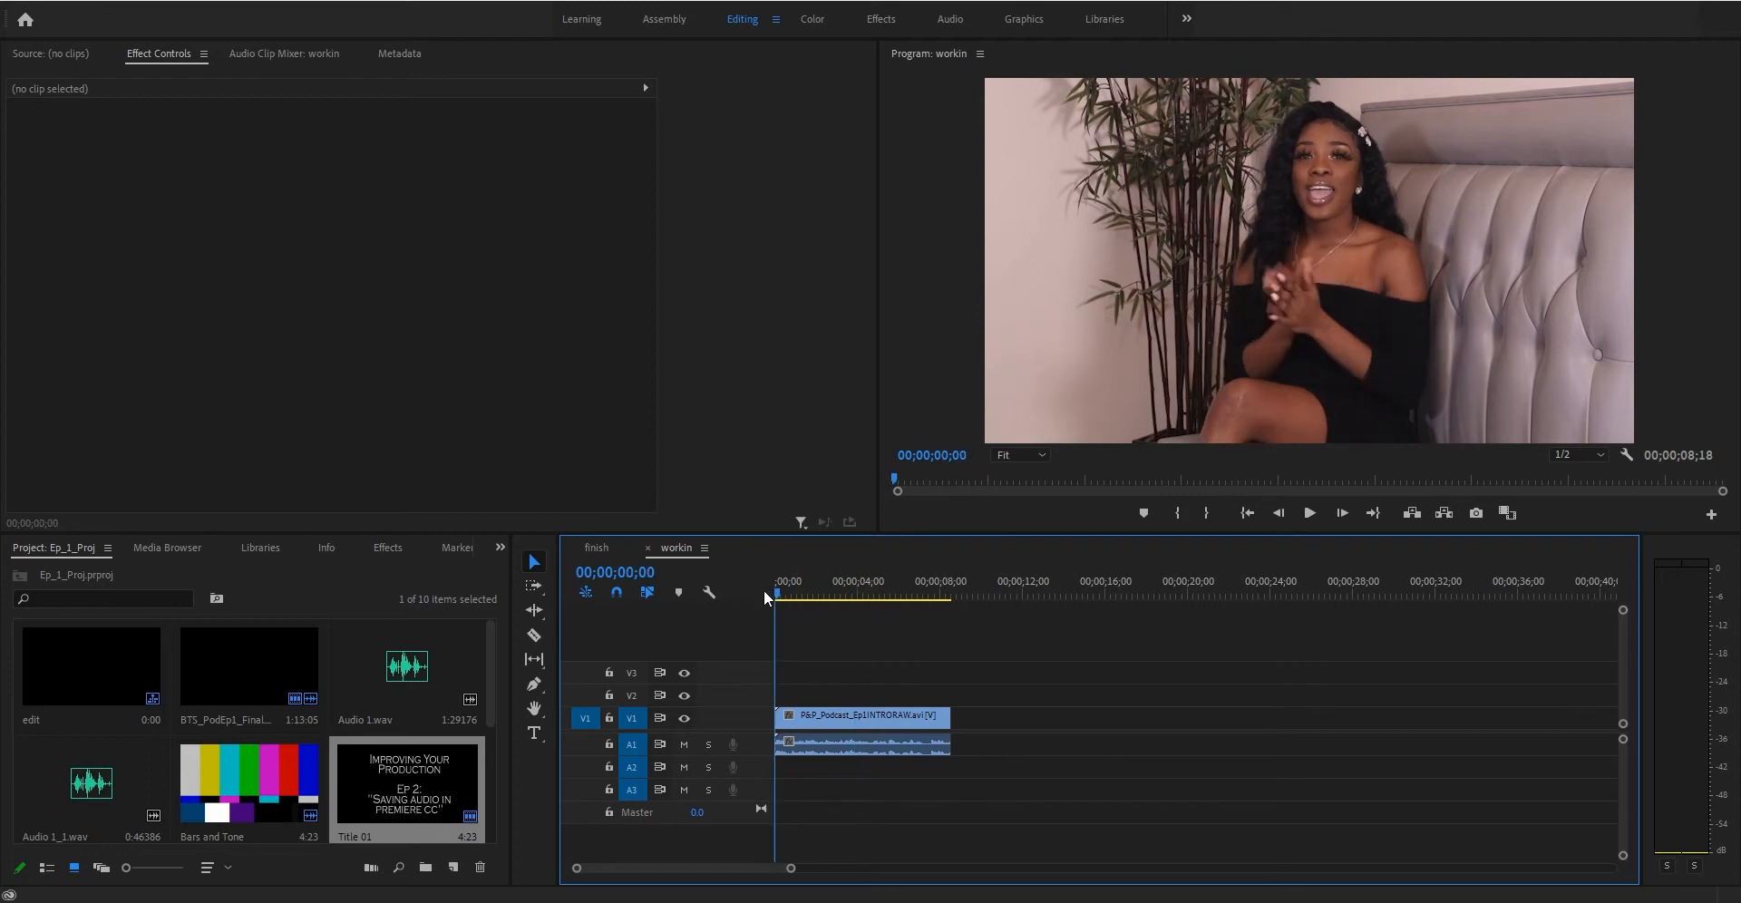
{"action": "key", "text": "space"}
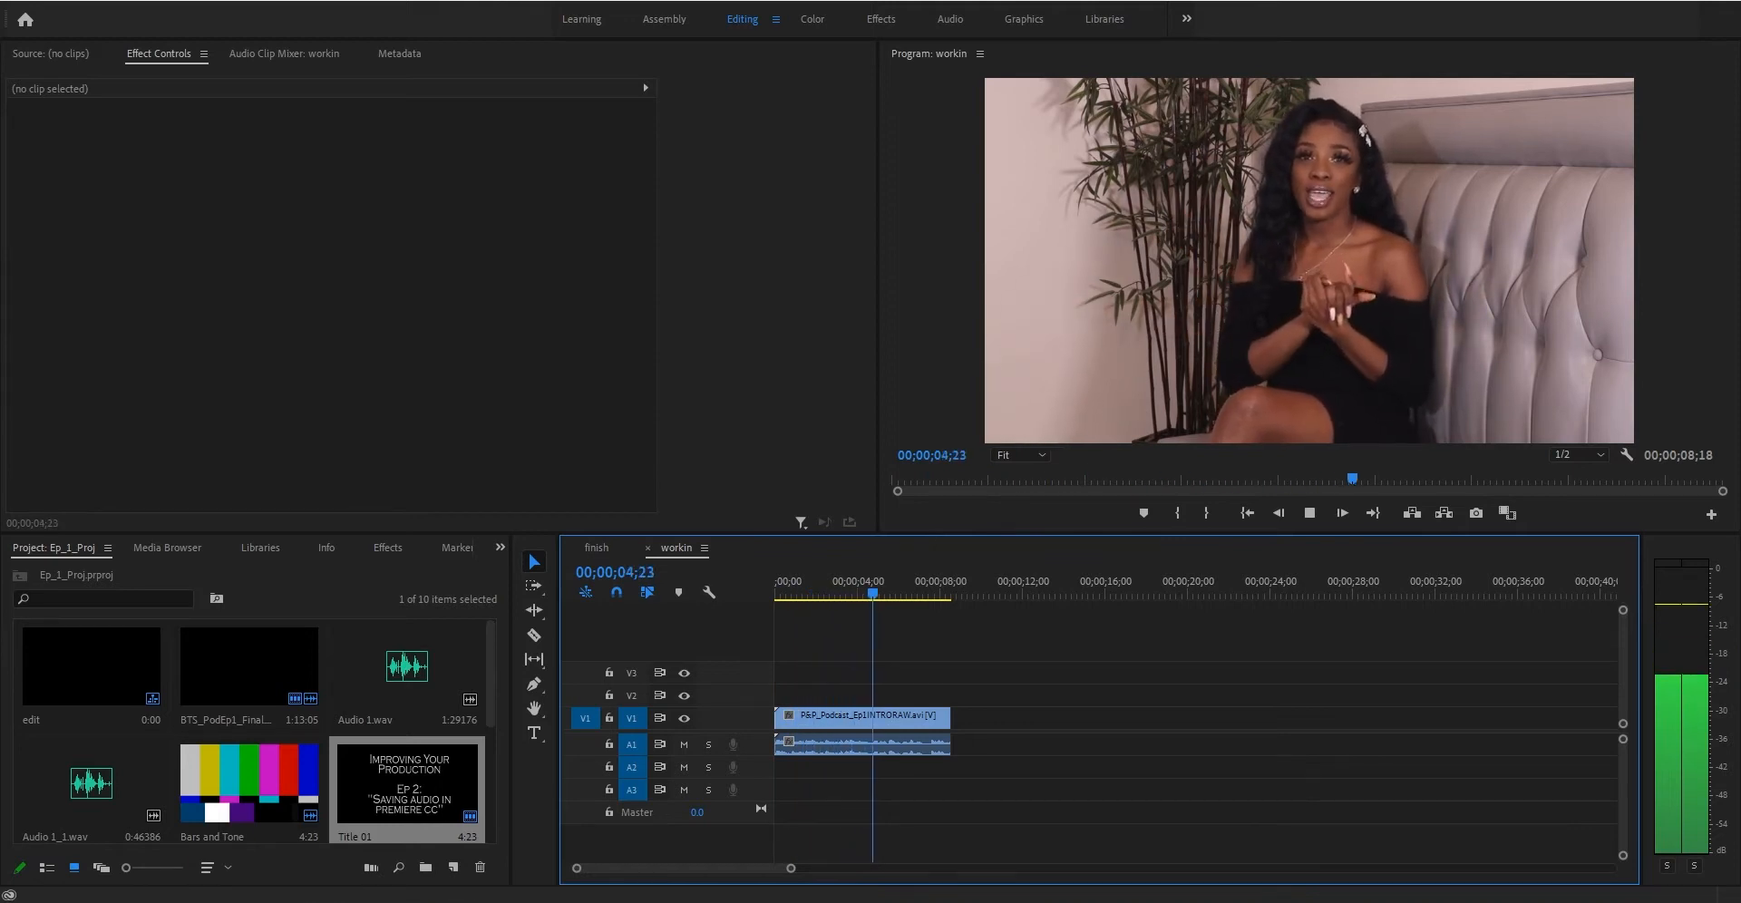
{"action": "key", "text": "space"}
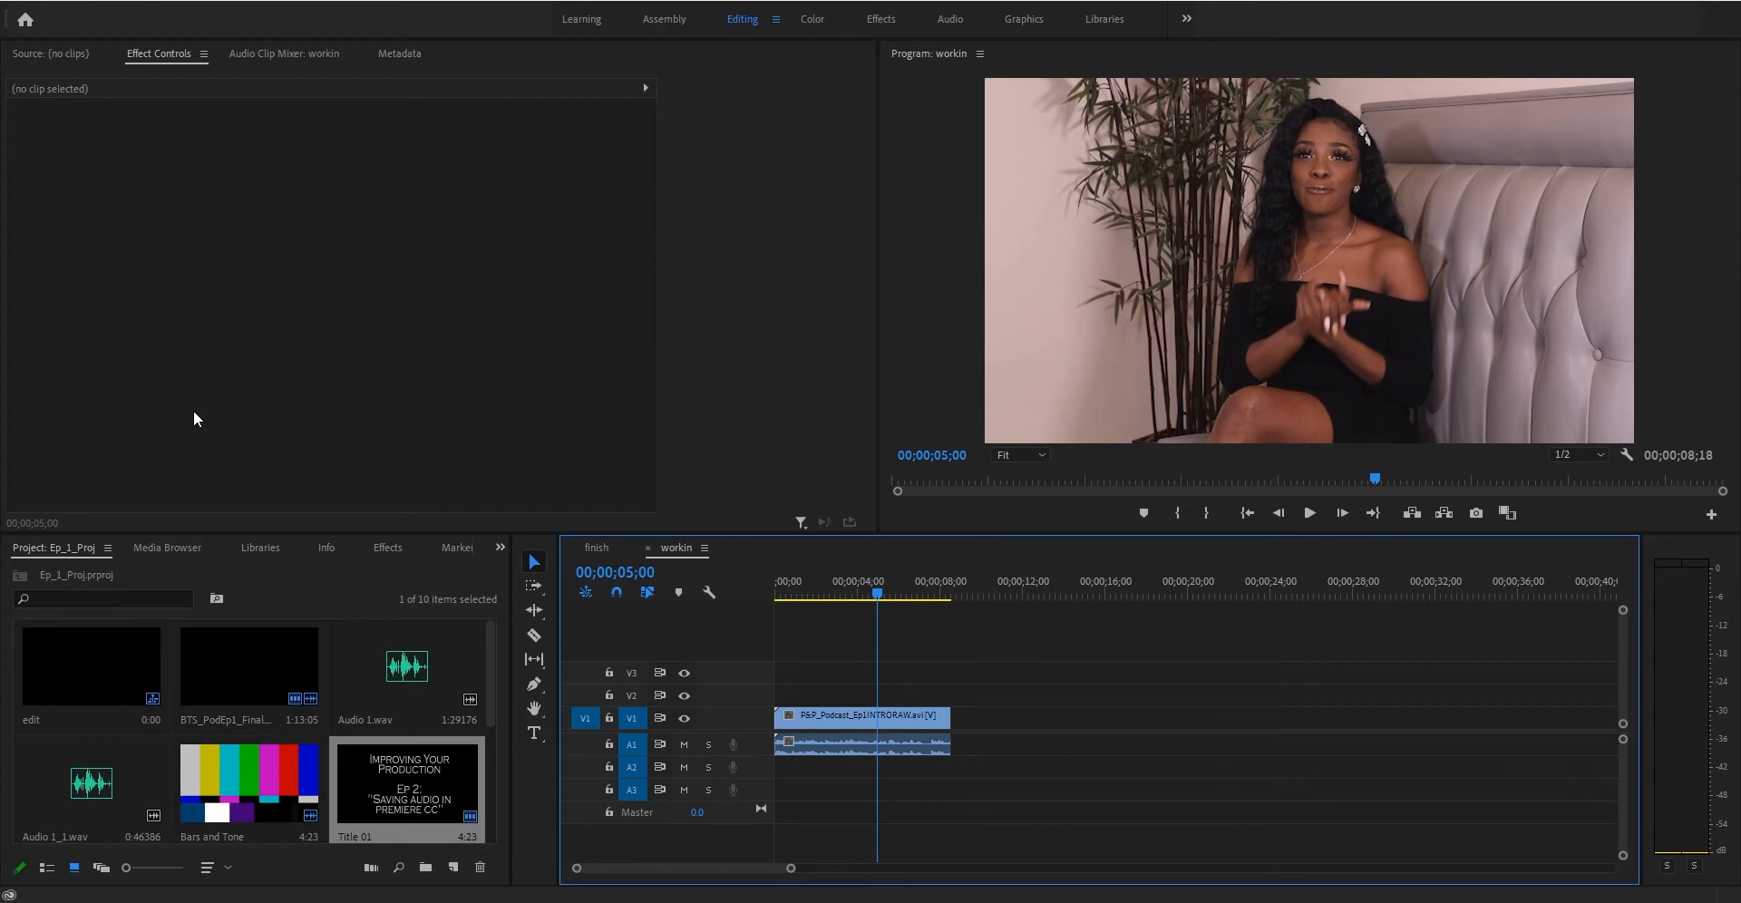
- Browse the Video Effects folders, including Noise & Grain, in the Effects panel
{"action": "left_click", "coordinate": [390, 552]}
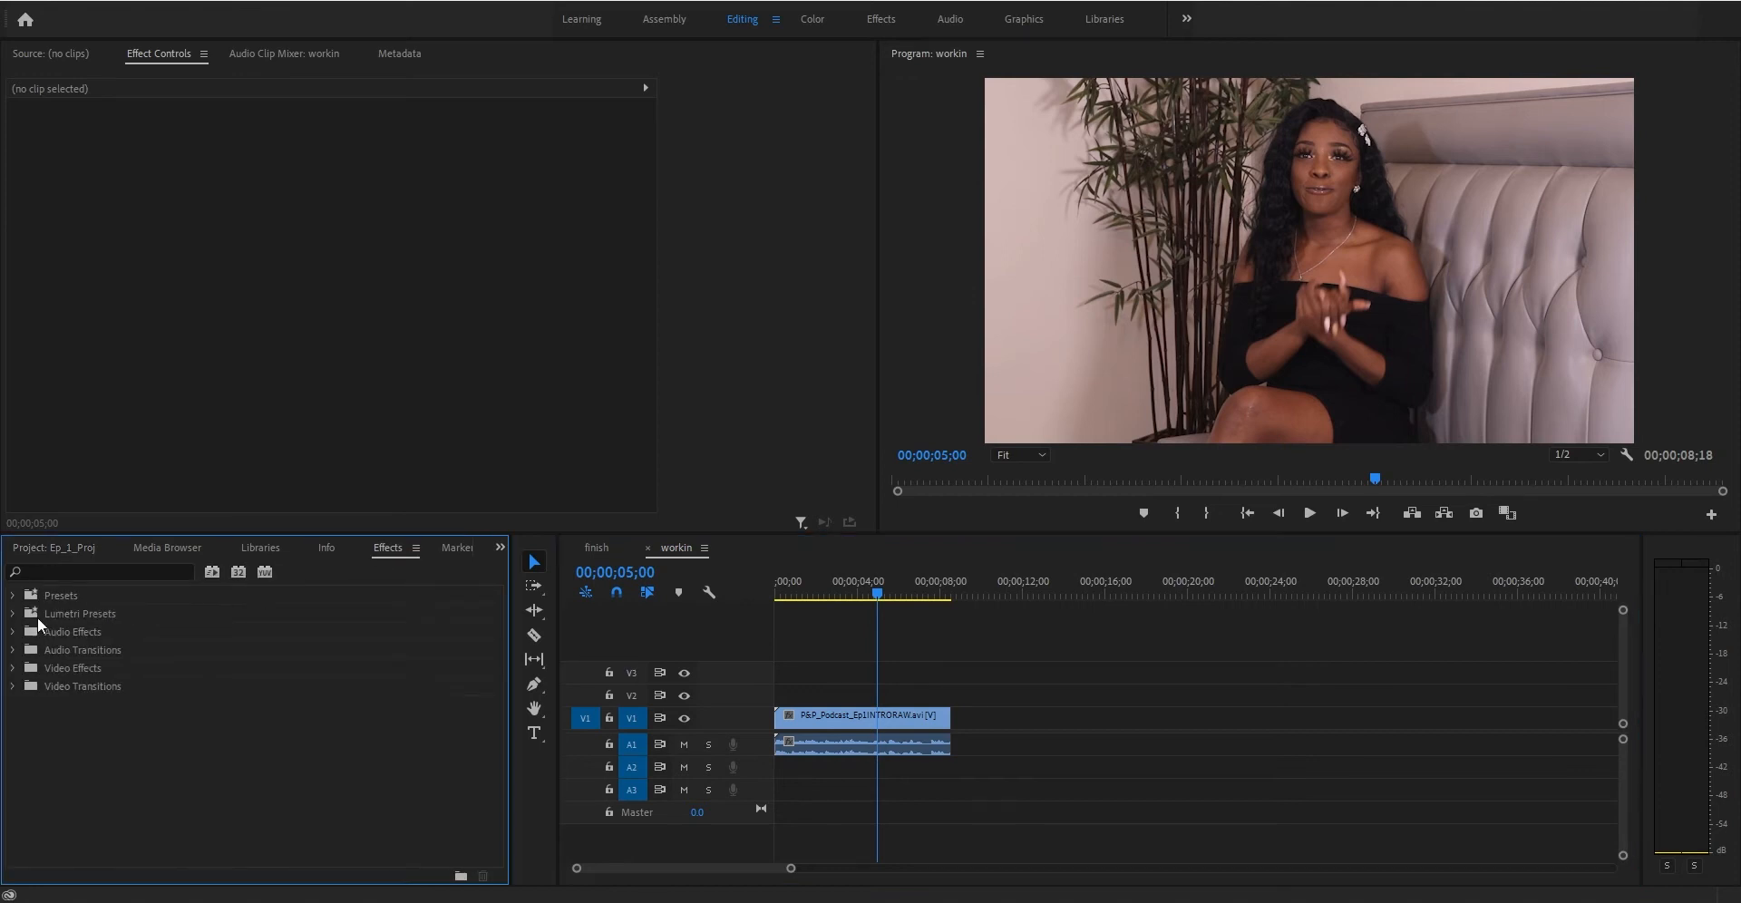
{"action": "left_click", "coordinate": [19, 669]}
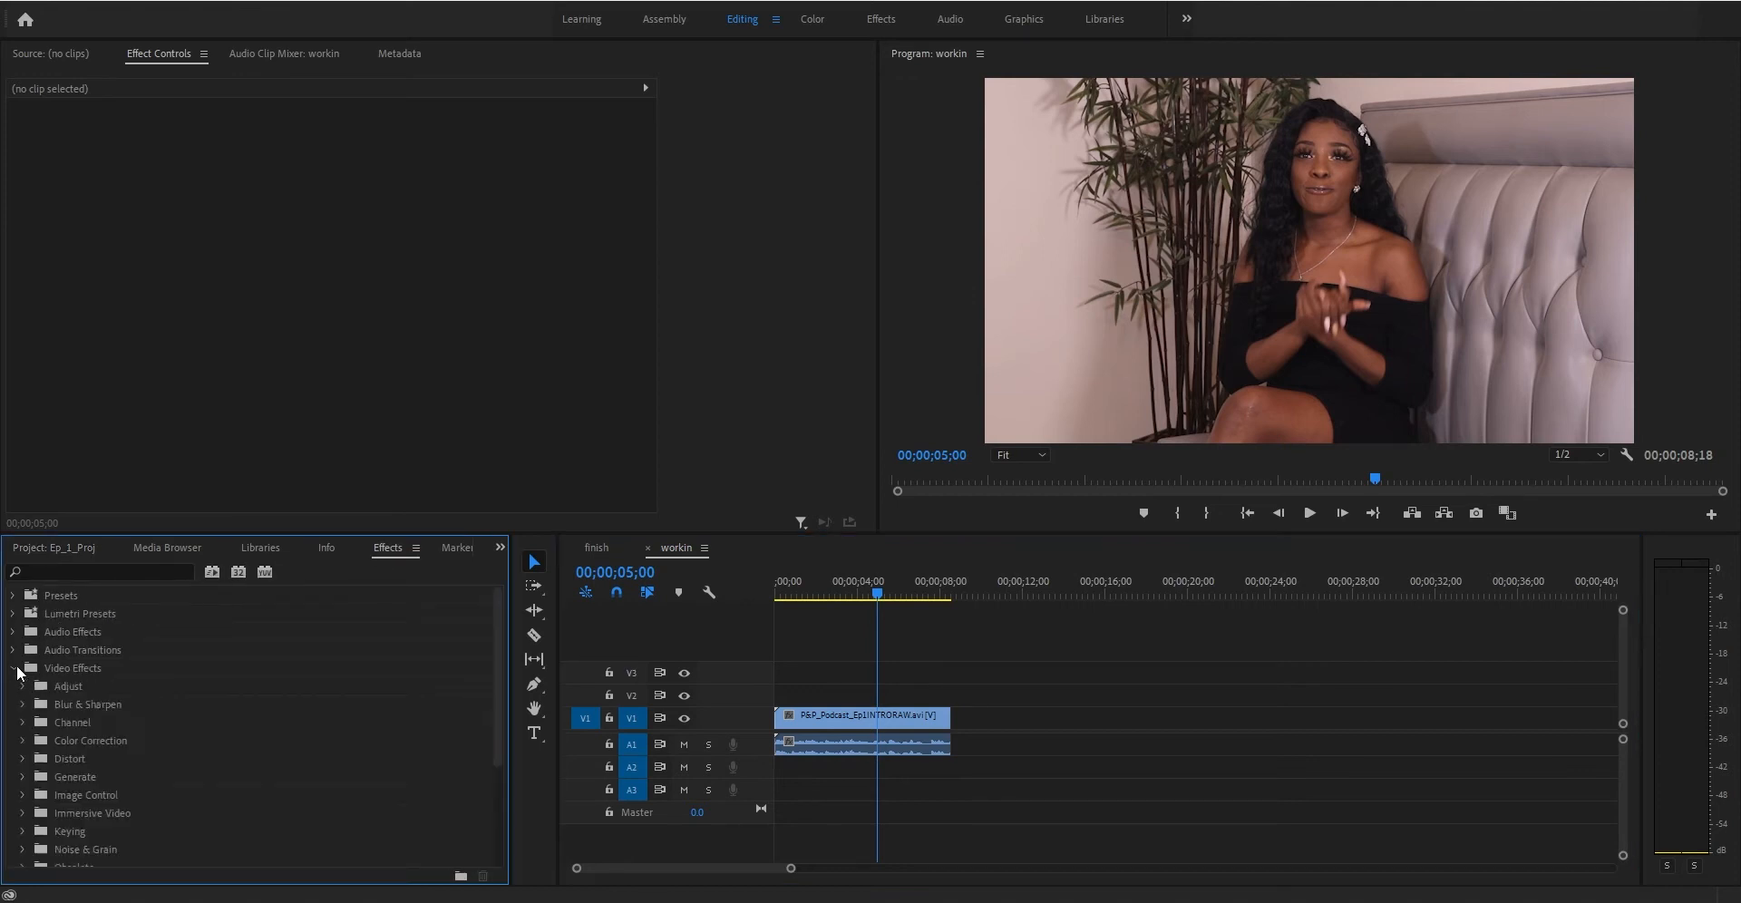
{"action": "scroll", "coordinate": [94, 749], "scroll_direction": "down", "scroll_amount": 3}
{"action": "scroll", "coordinate": [92, 756], "scroll_direction": "down", "scroll_amount": 1}
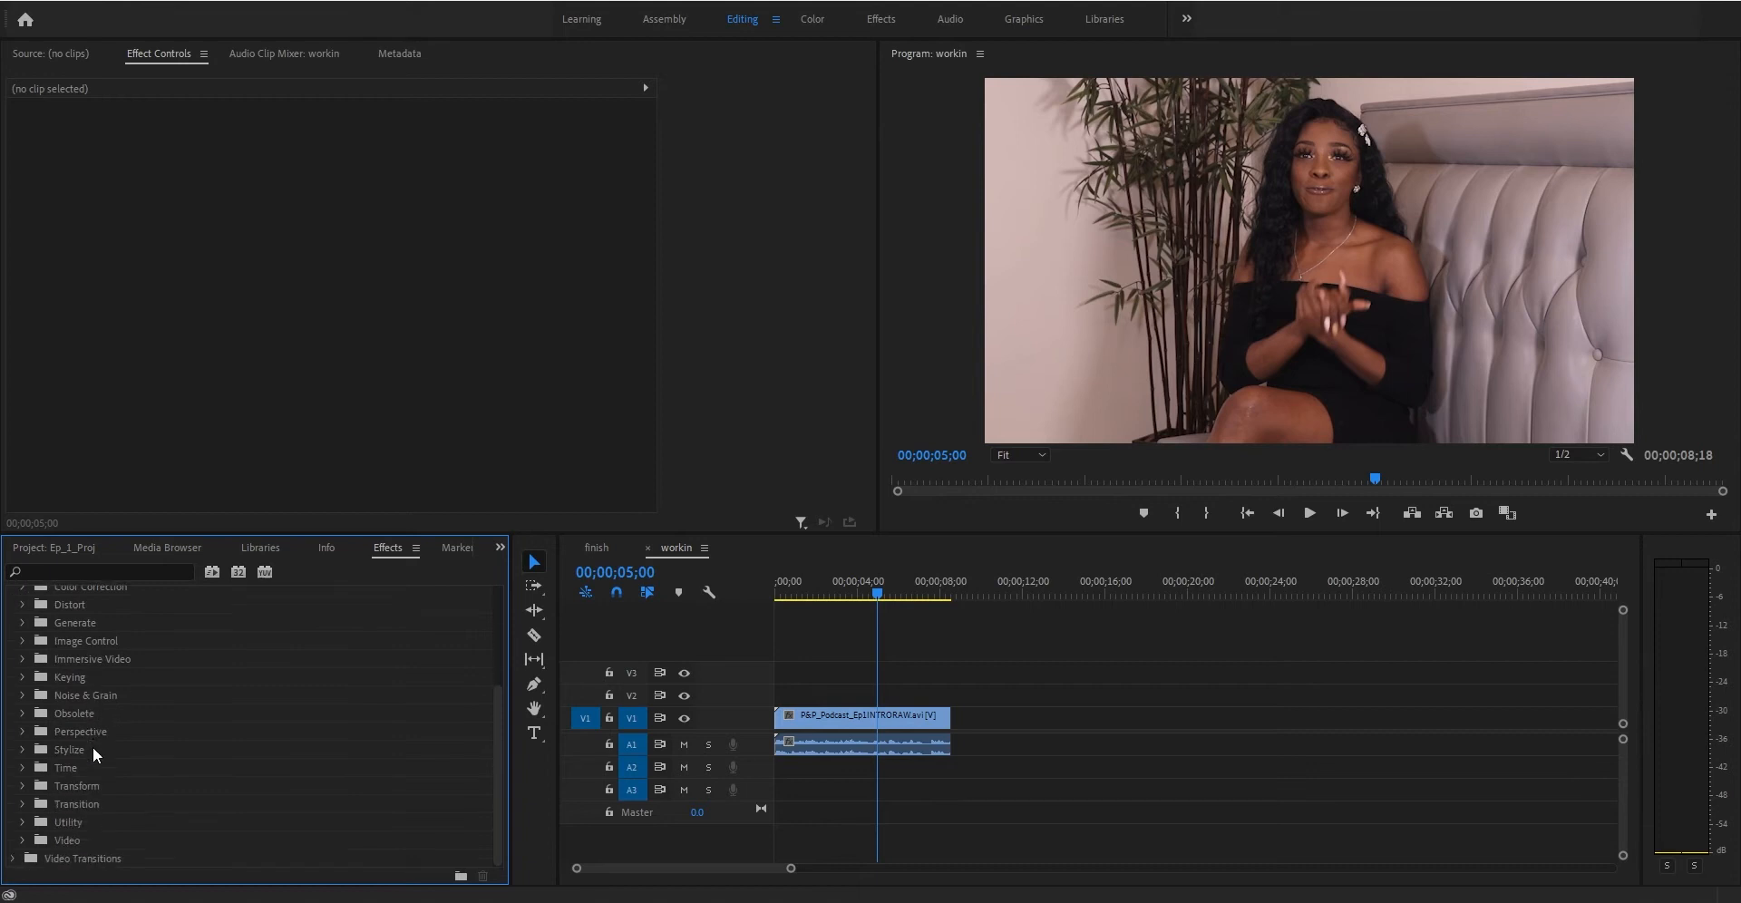
{"action": "left_click", "coordinate": [22, 696]}
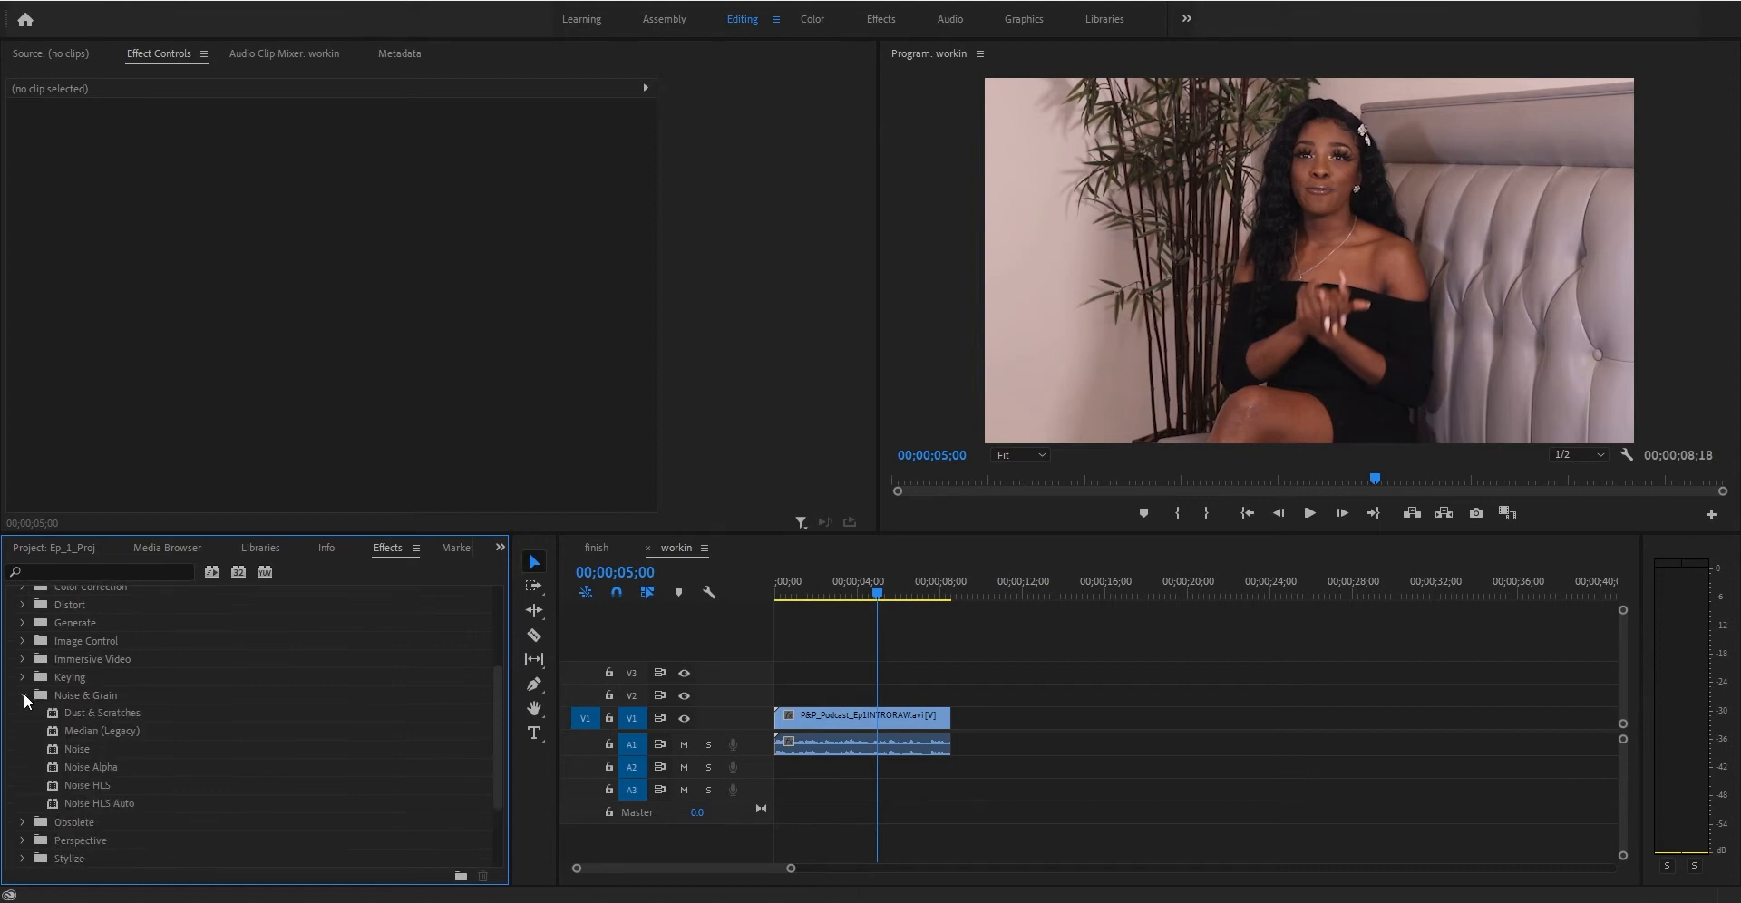
{"action": "left_click", "coordinate": [23, 693]}
{"action": "scroll", "coordinate": [24, 692], "scroll_direction": "up", "scroll_amount": 3}
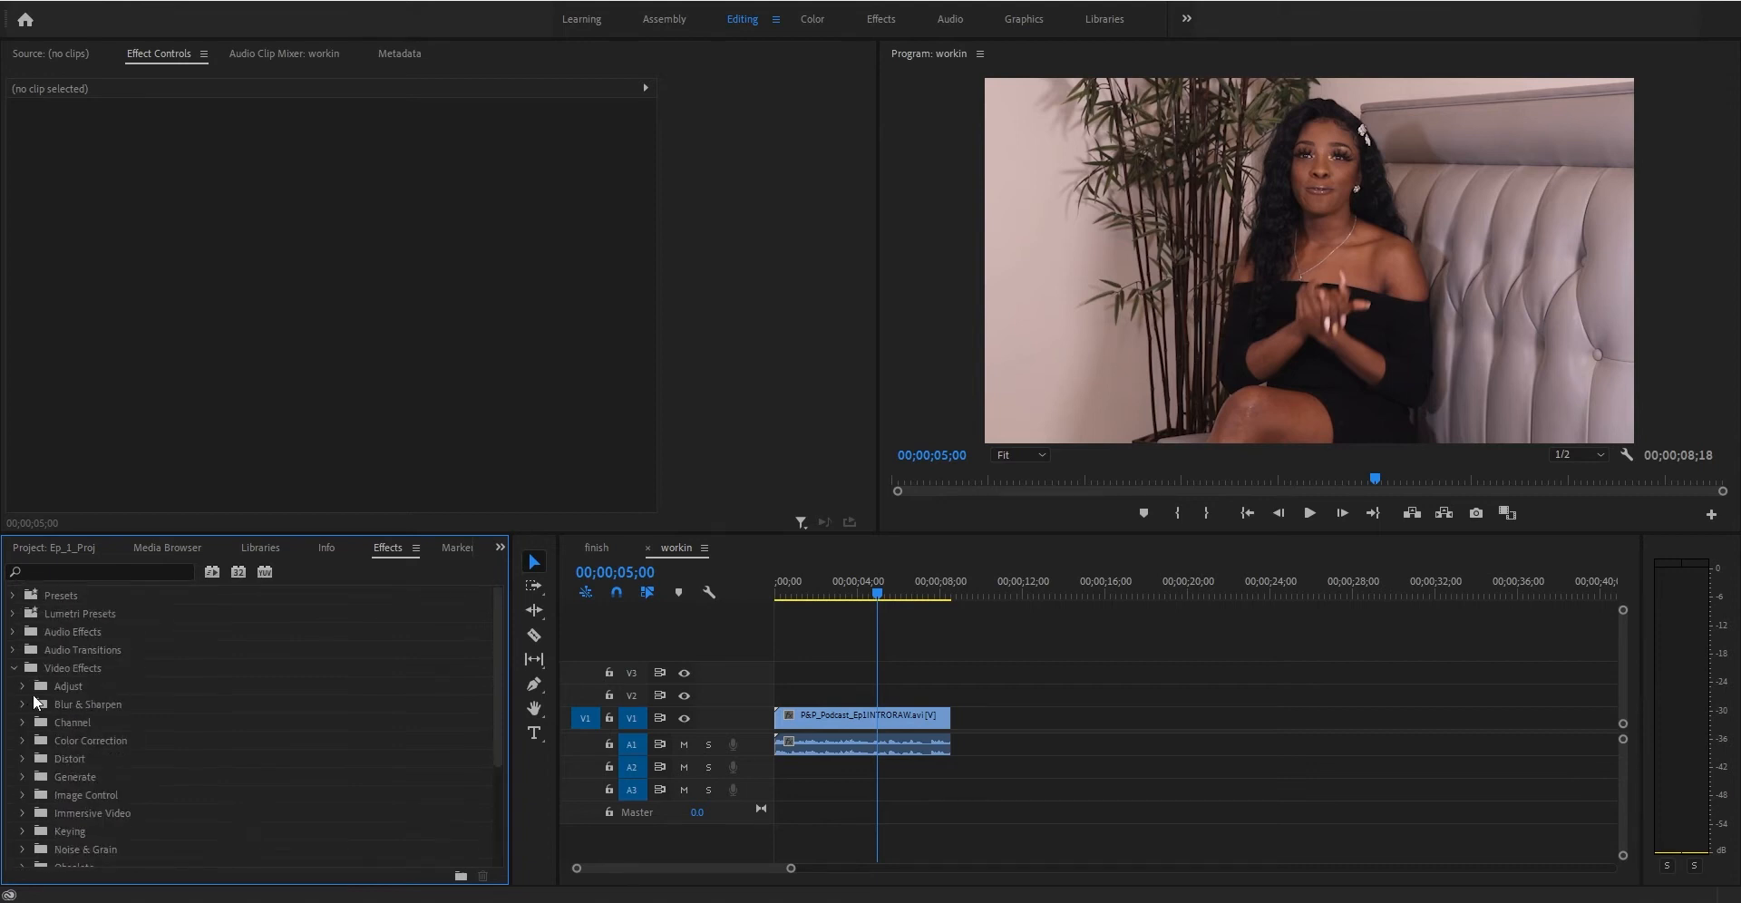
{"action": "left_click", "coordinate": [14, 669]}
- Apply the DeNoise audio effect from Noise Reduction/Restoration to the interview clip's audio
{"action": "left_click", "coordinate": [14, 633]}
{"action": "scroll", "coordinate": [18, 653], "scroll_direction": "down", "scroll_amount": 1}
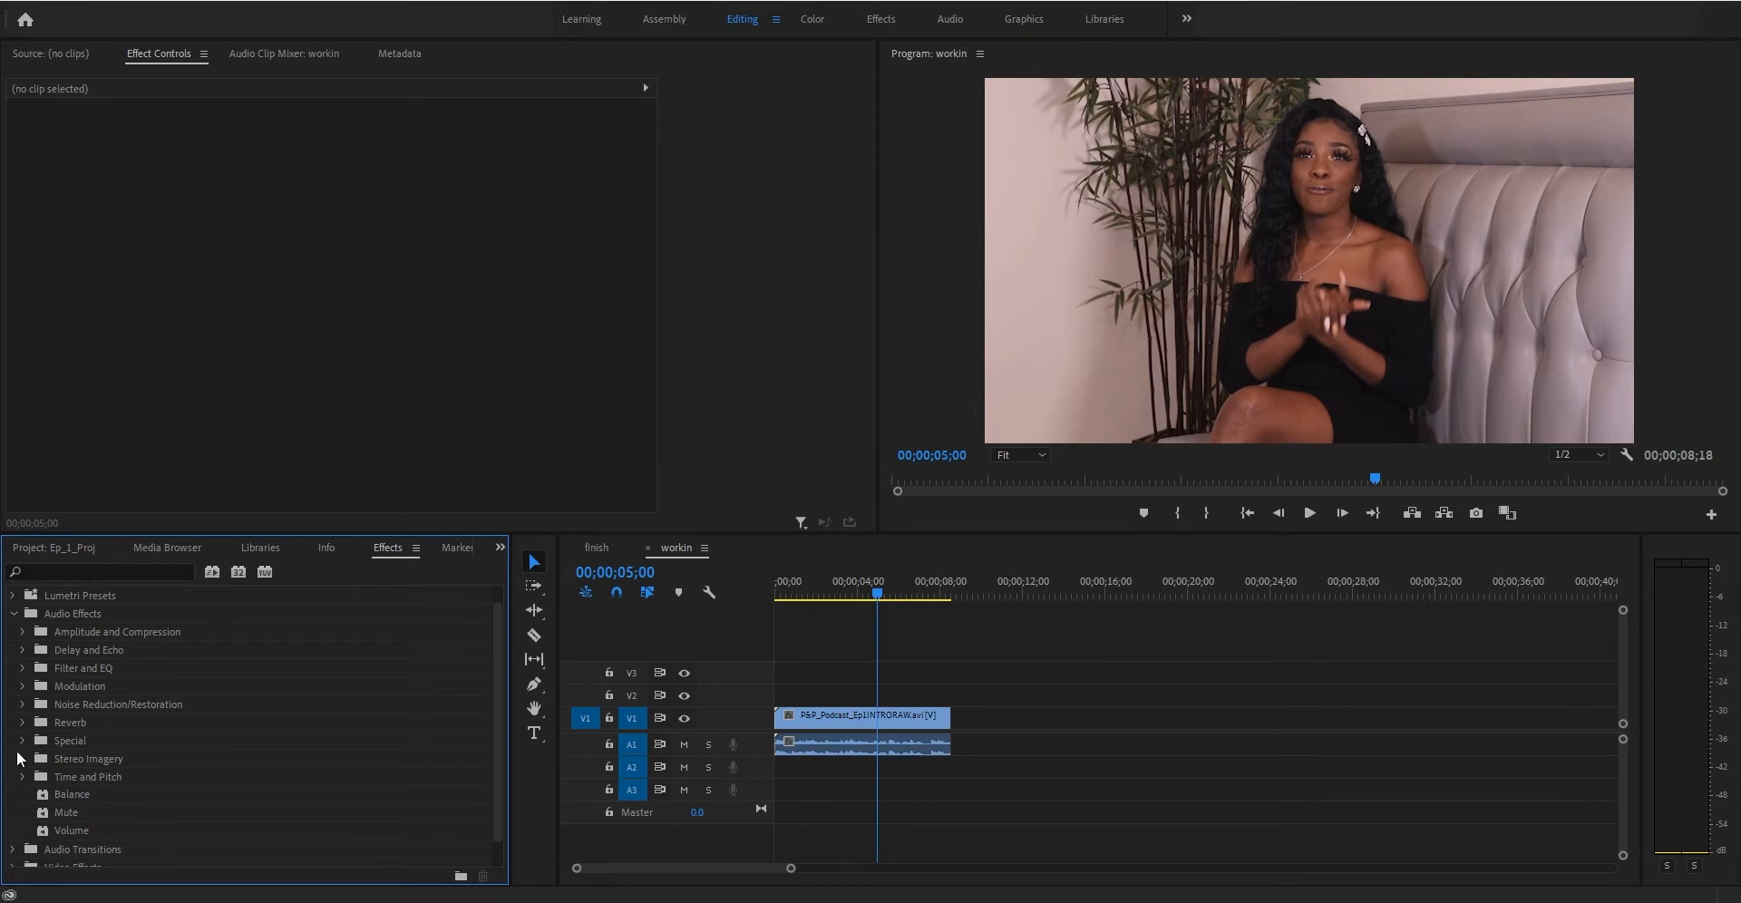
{"action": "left_click", "coordinate": [23, 706]}
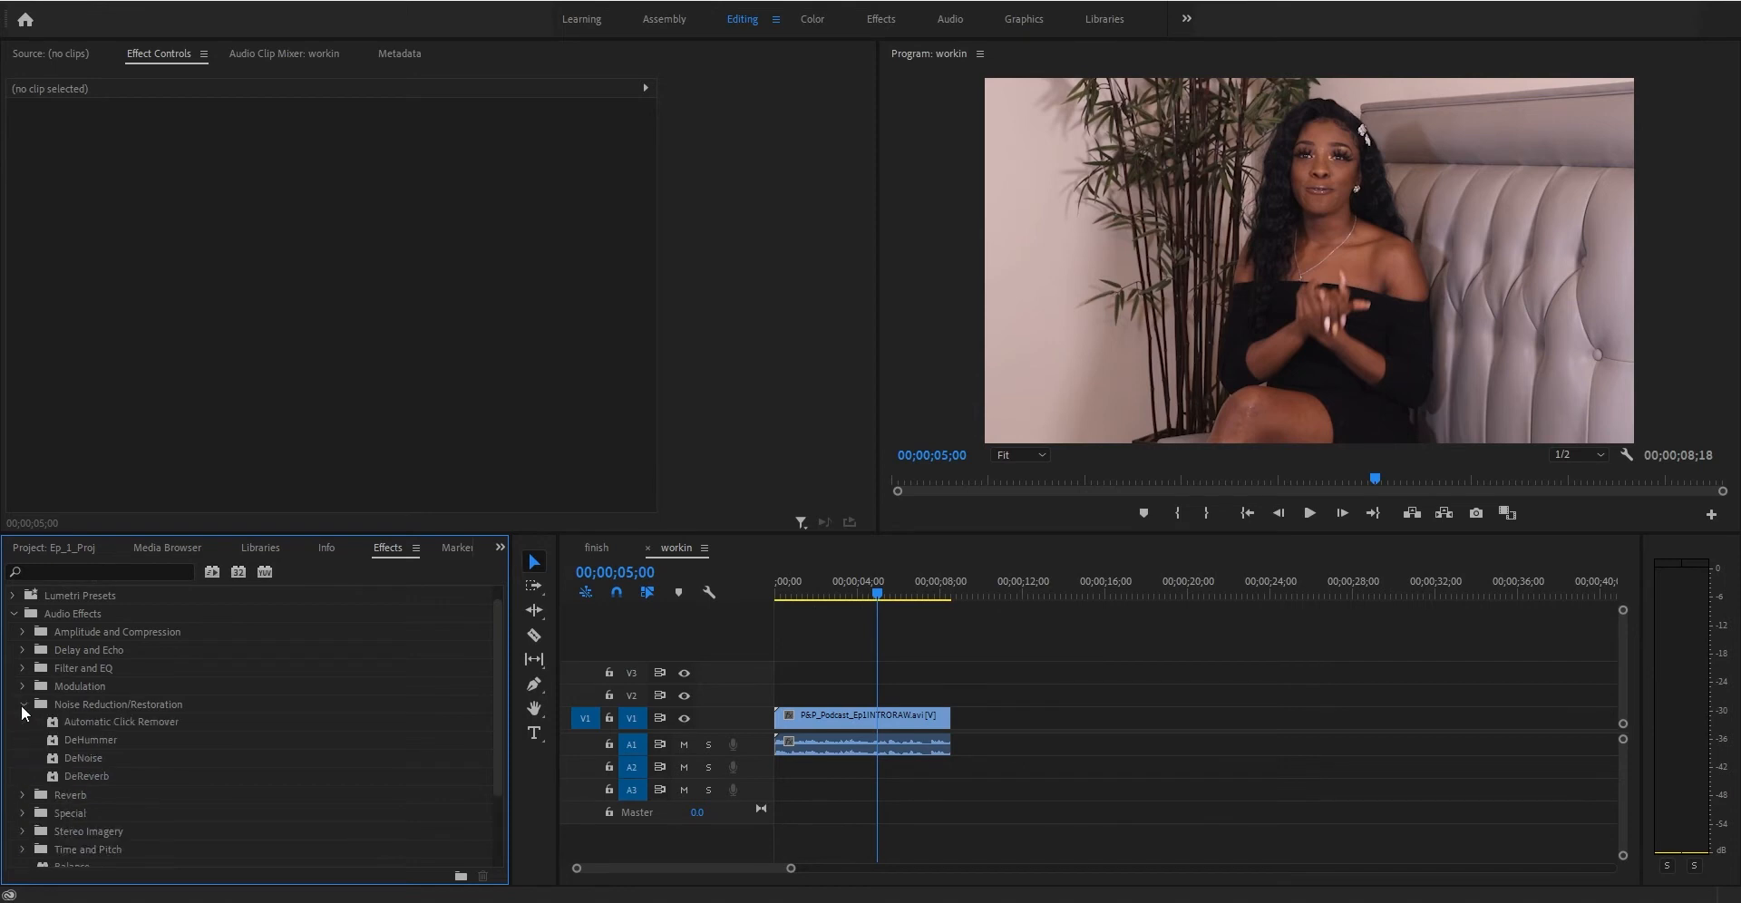
{"action": "left_click", "coordinate": [52, 758]}
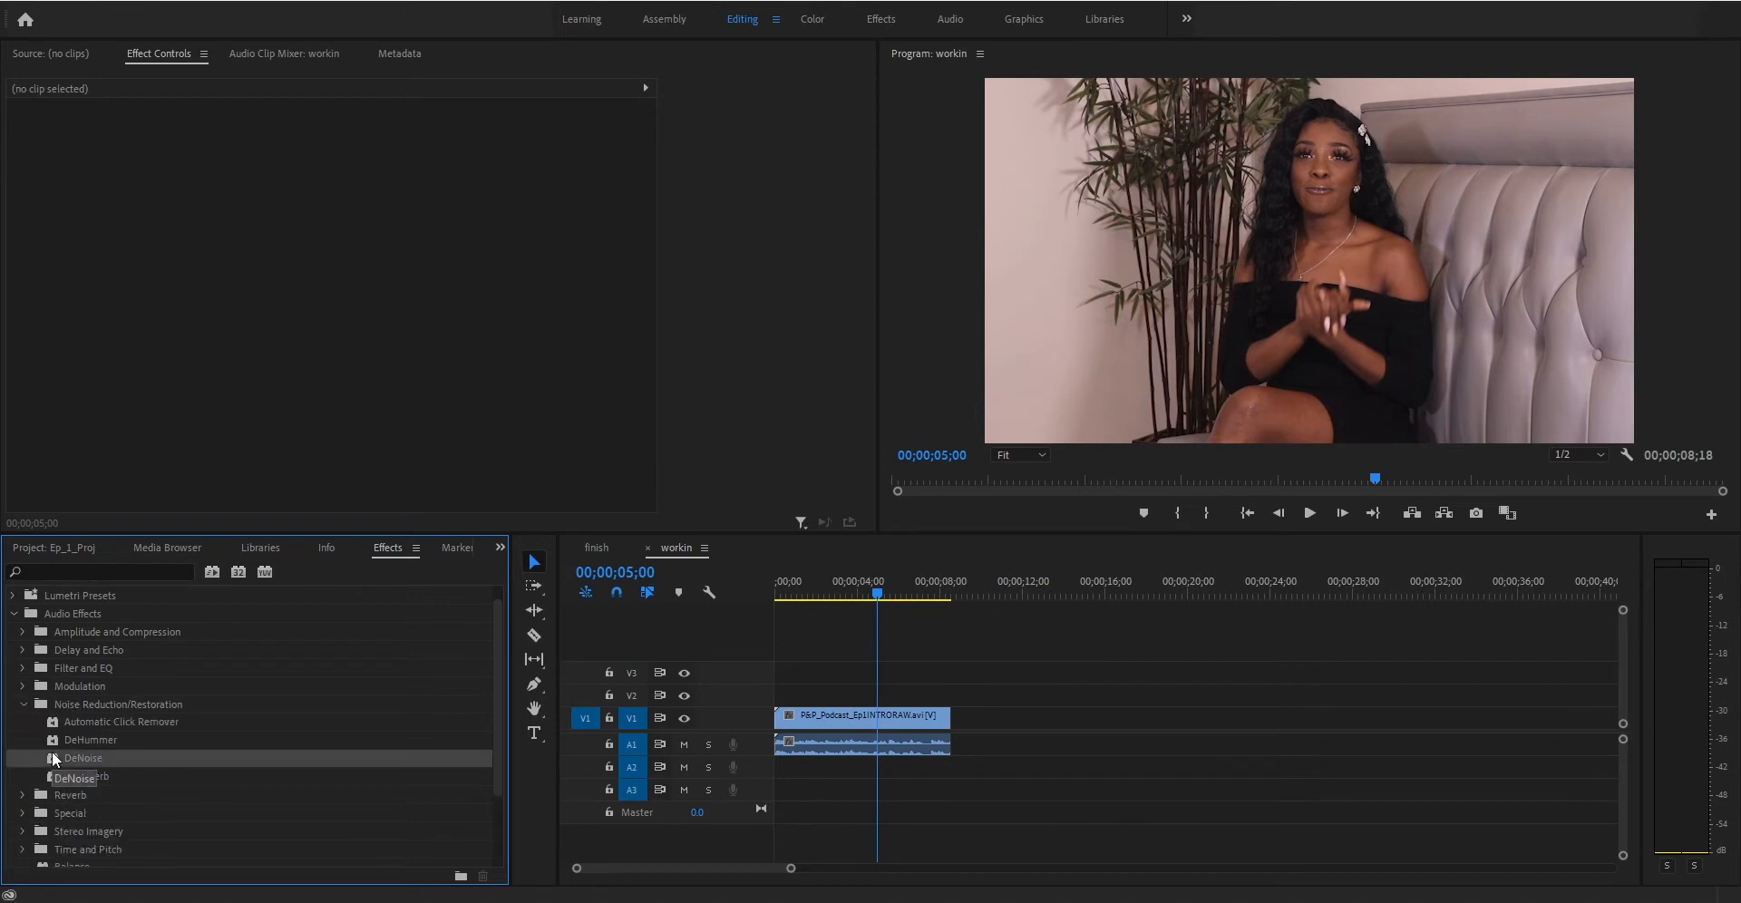
{"action": "left_click", "coordinate": [107, 566]}
{"action": "type", "text": "den"}
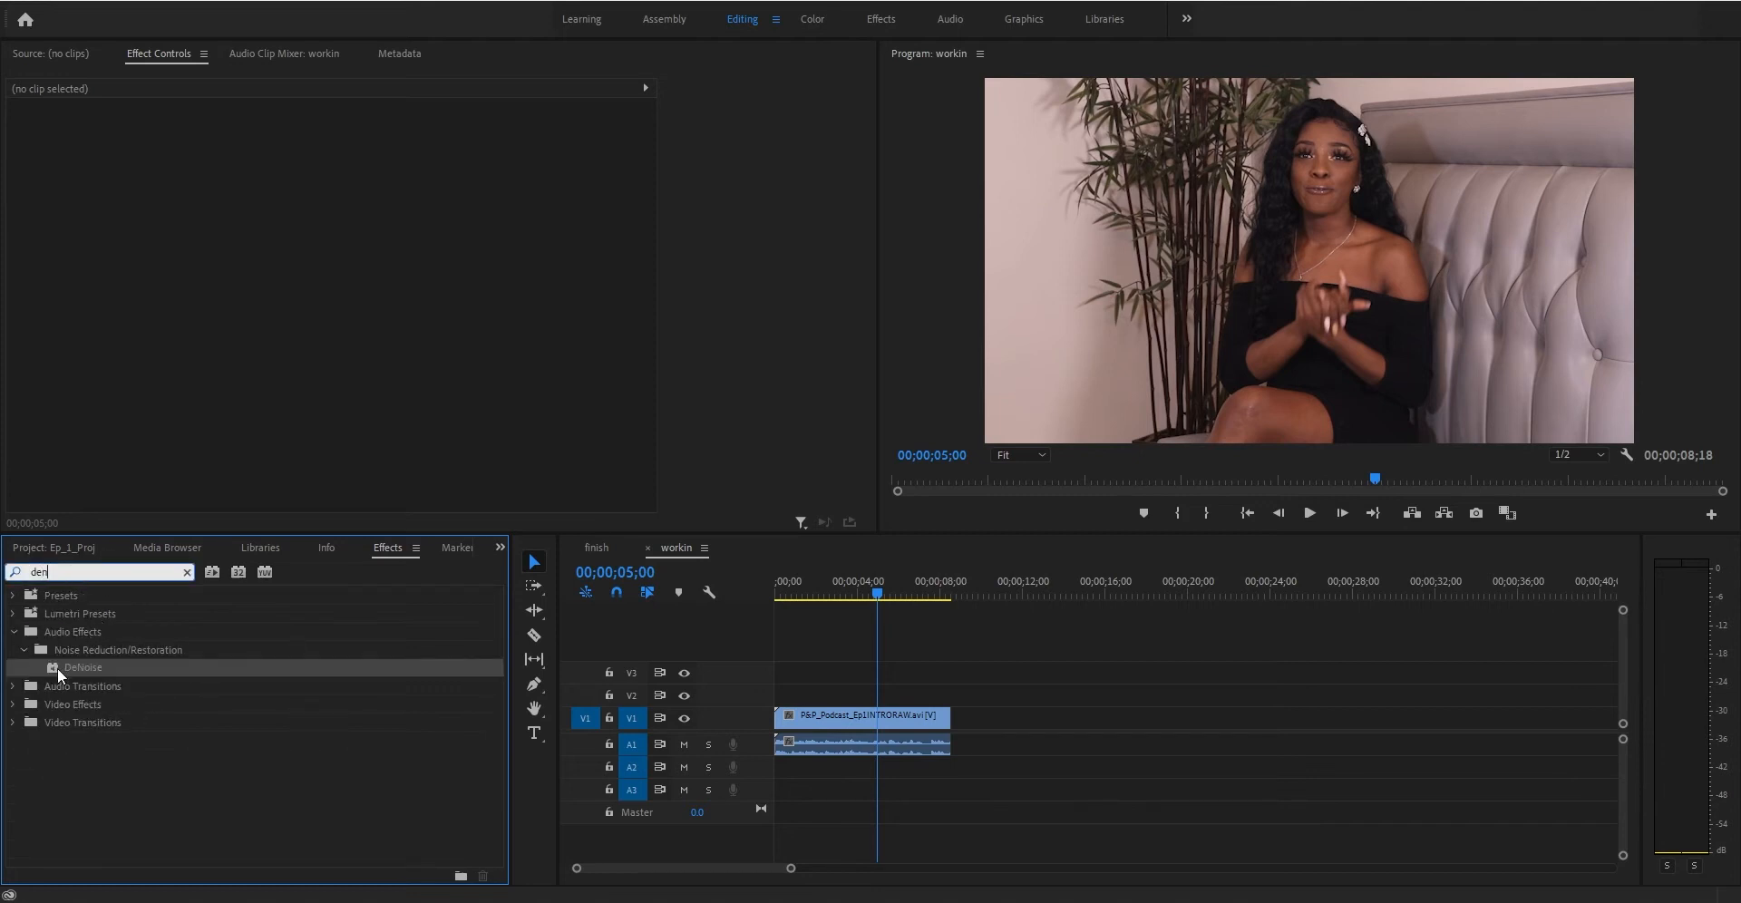
{"action": "left_click_drag", "start_coordinate": [60, 671], "coordinate": [813, 742]}
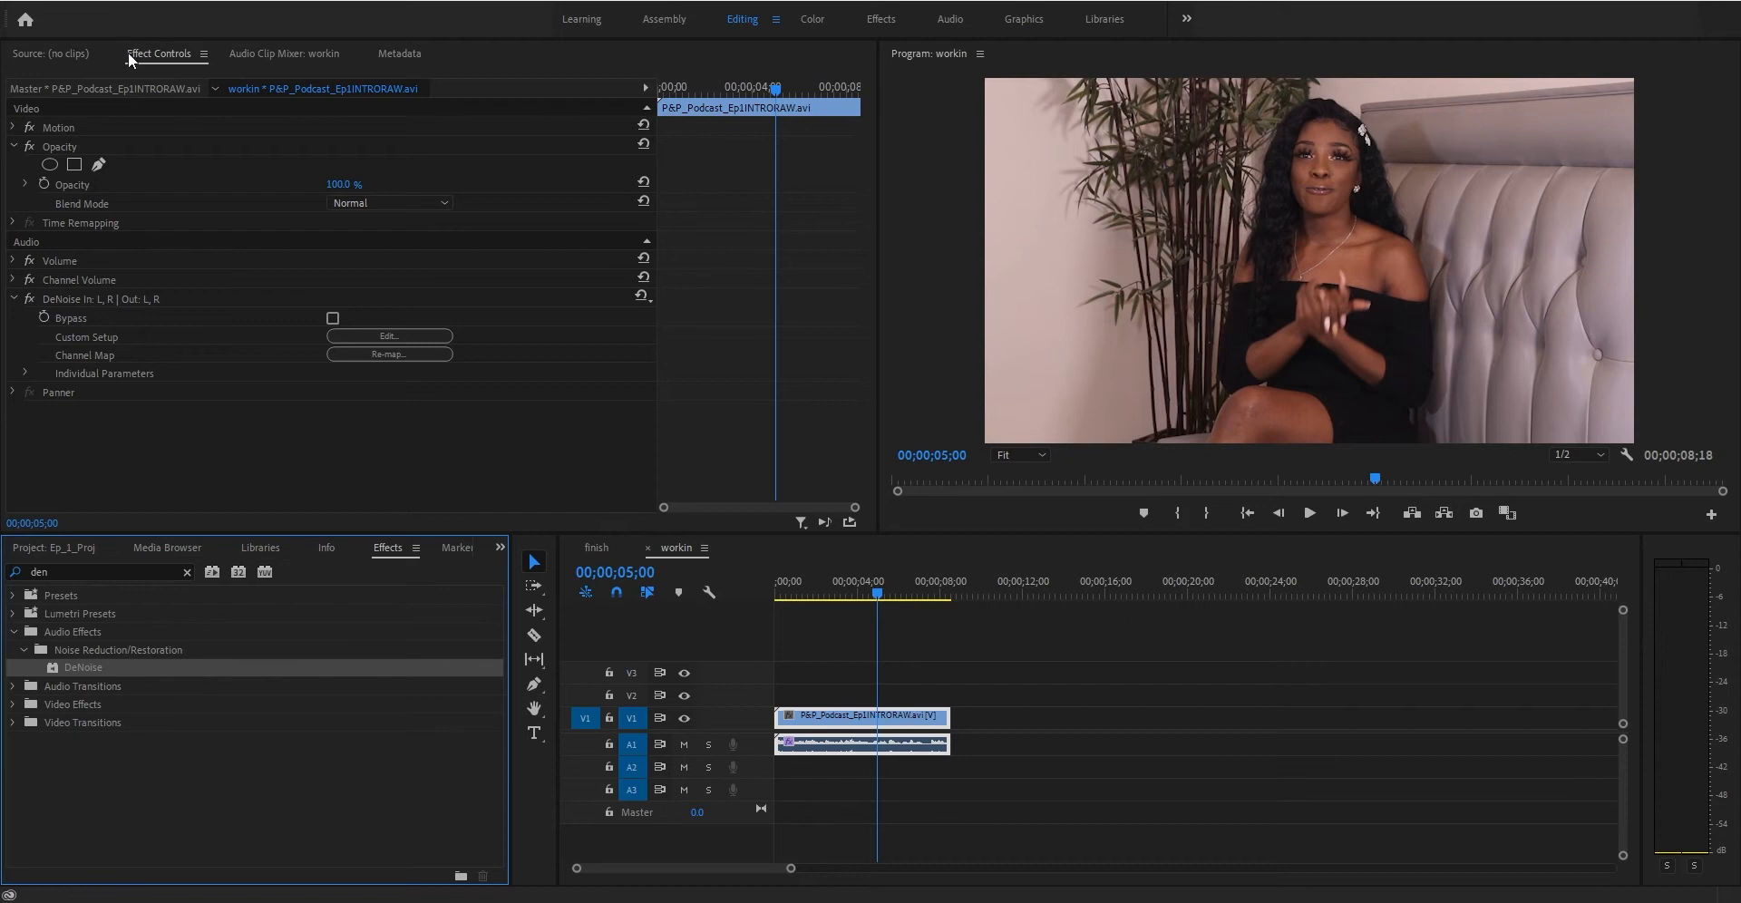
- Open the DeNoise effect's custom setup editor from the clip's effect controls
{"action": "left_click", "coordinate": [10, 306]}
{"action": "left_click", "coordinate": [13, 299]}
{"action": "left_click", "coordinate": [13, 299]}
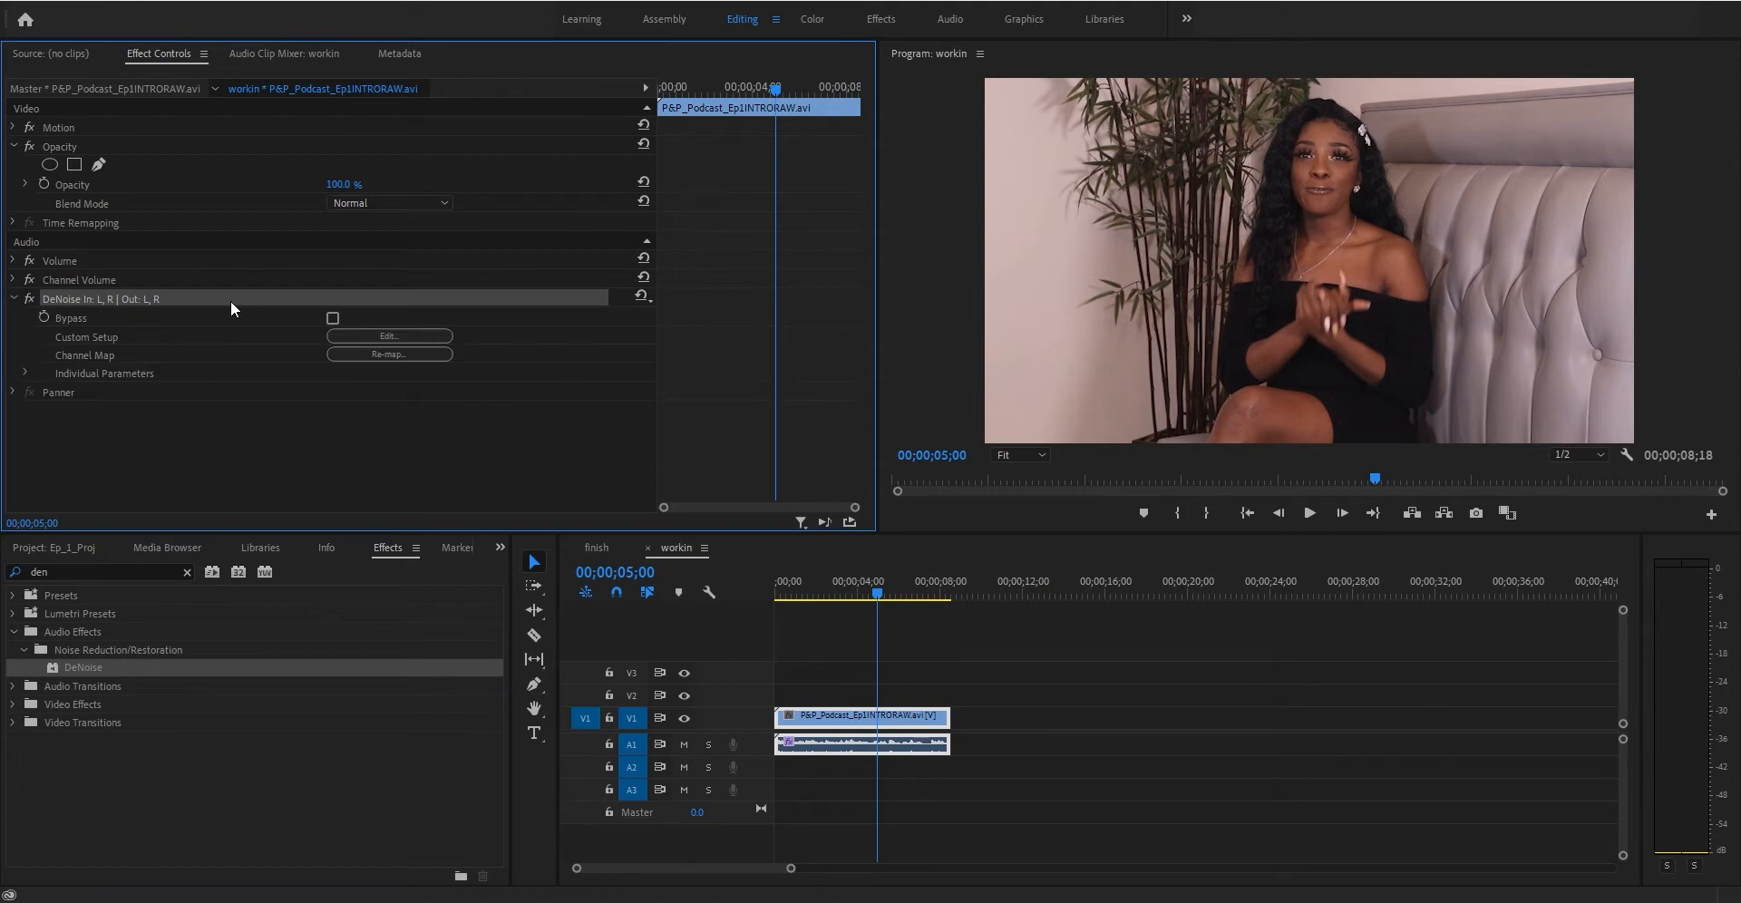
{"action": "left_click", "coordinate": [361, 334]}
{"action": "left_click_drag", "start_coordinate": [872, 270], "coordinate": [611, 232]}
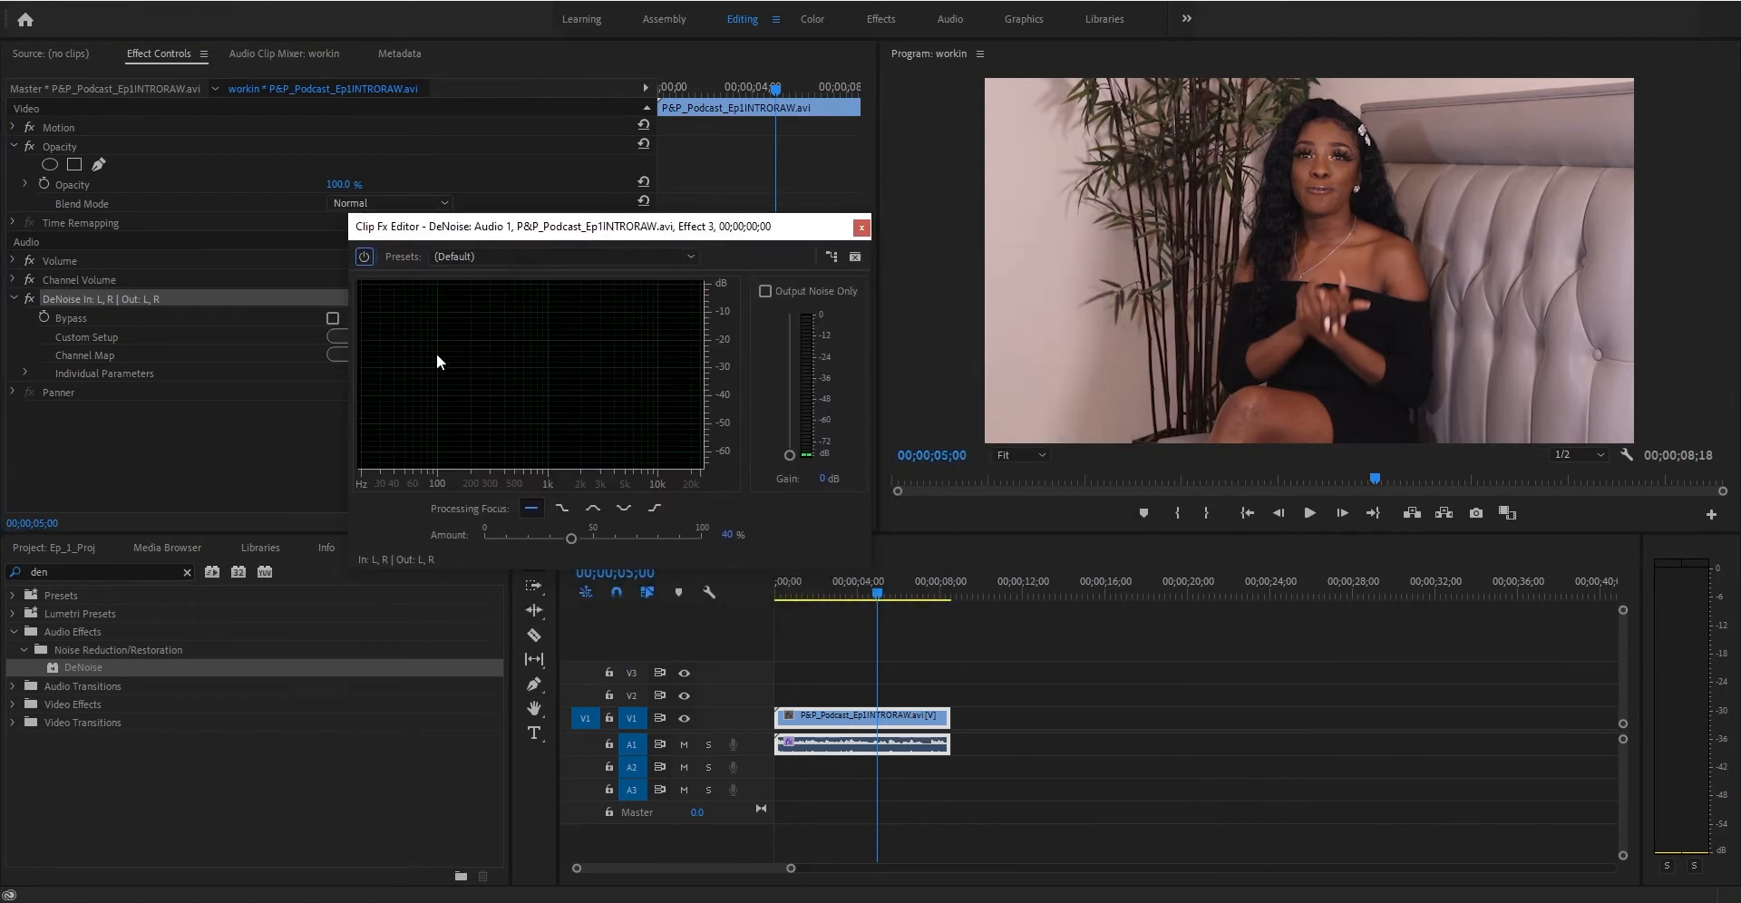
- Bypass the DeNoise effect and play the clip to hear the original audio
{"action": "left_click", "coordinate": [362, 258]}
{"action": "left_click_drag", "start_coordinate": [835, 584], "coordinate": [805, 590]}
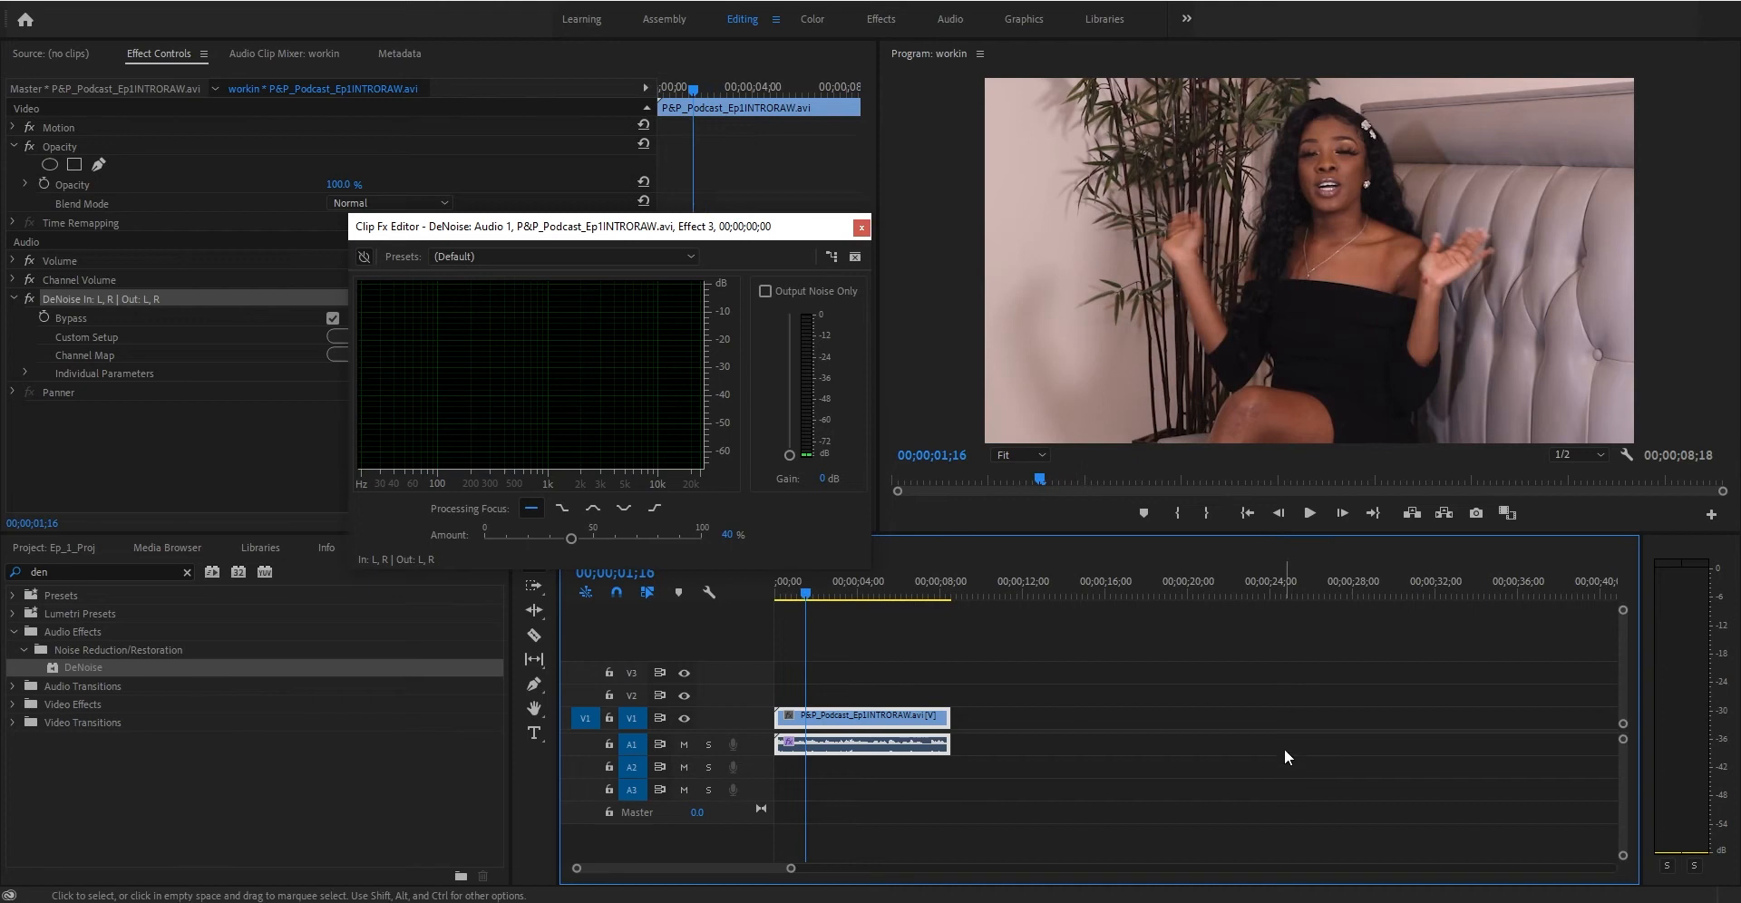
{"action": "key", "text": "space"}
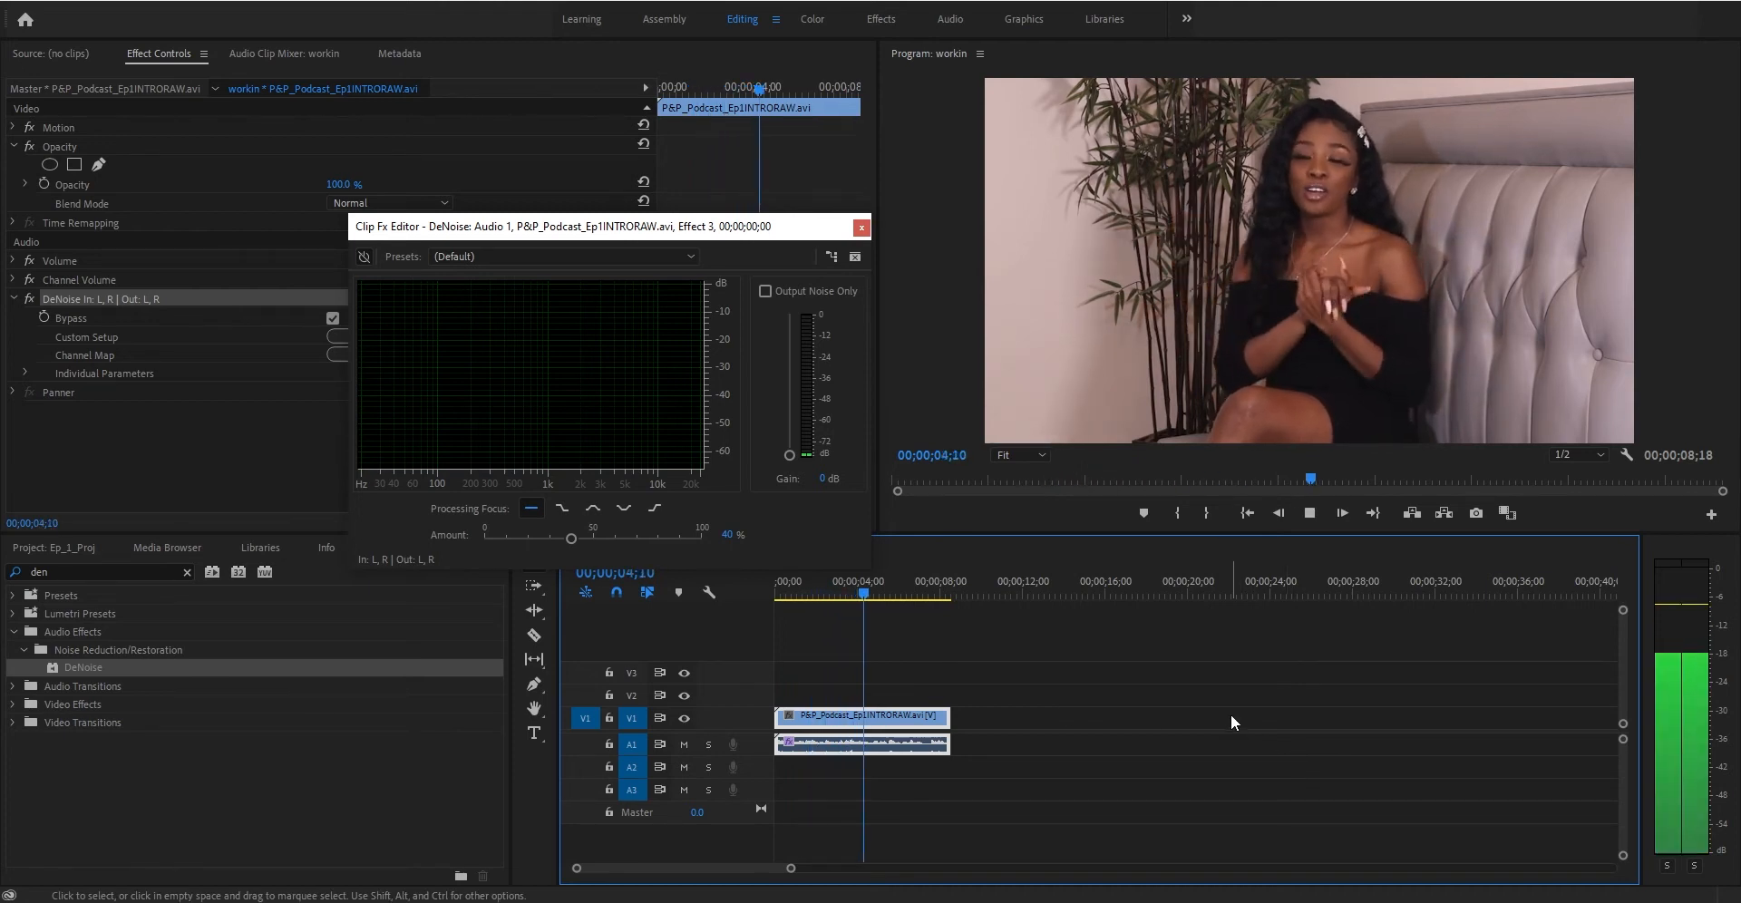
{"action": "key", "text": "space"}
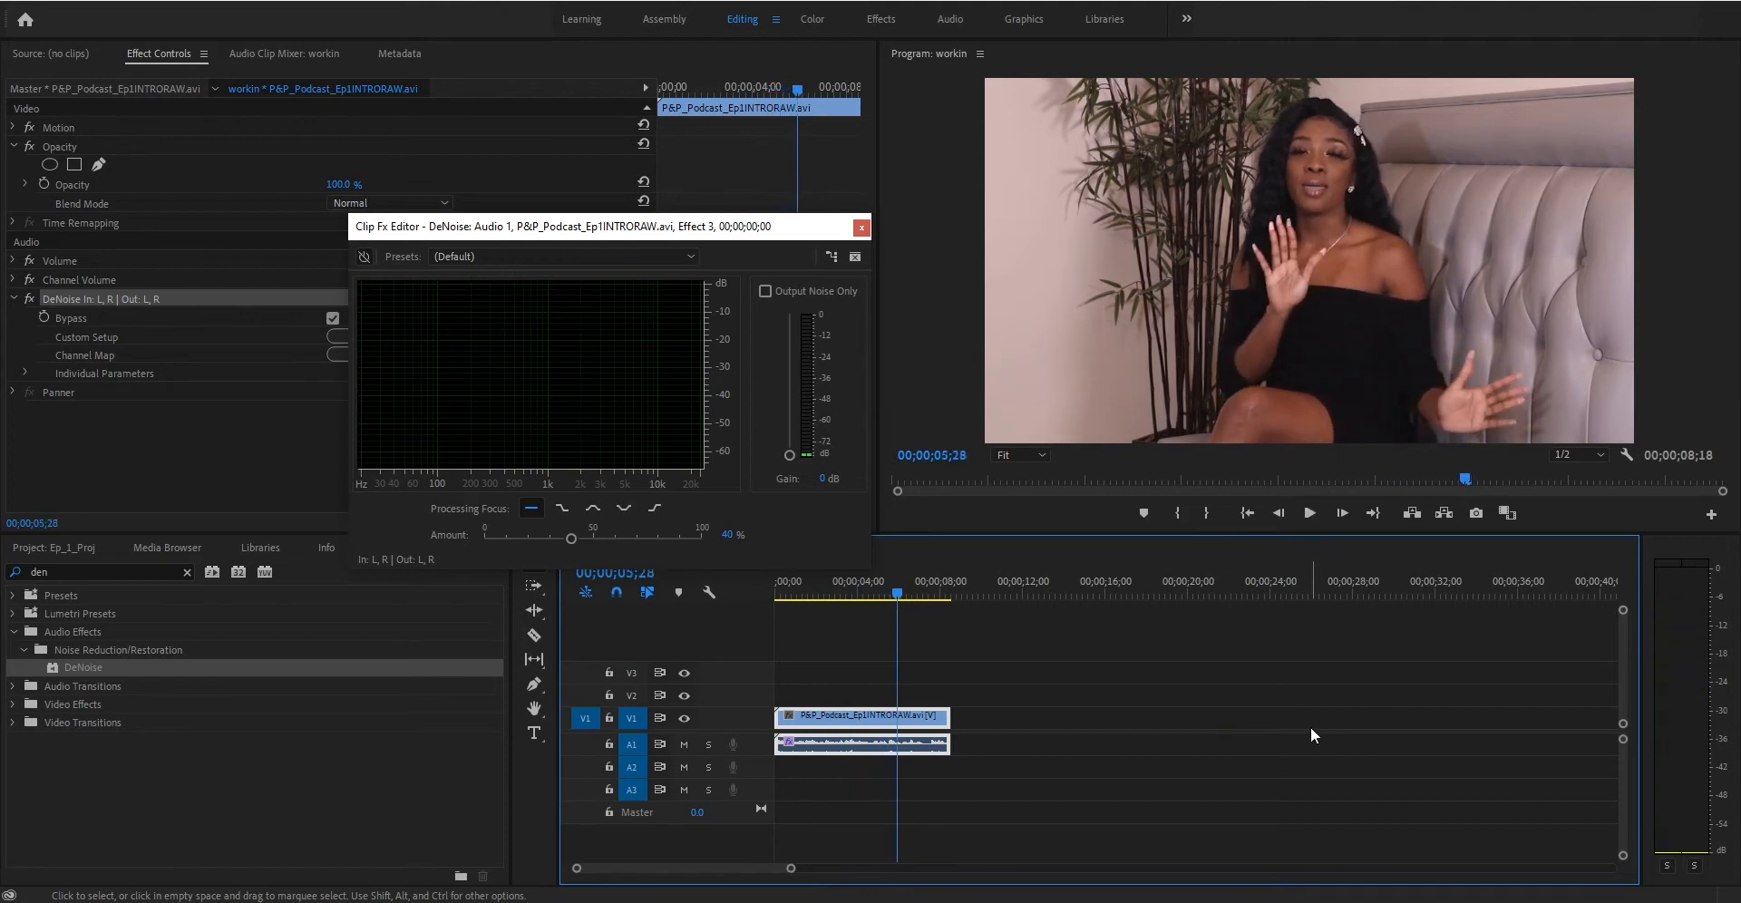
- Turn the DeNoise effect back on and play the clip with noise reduction applied
{"action": "left_click", "coordinate": [370, 259]}
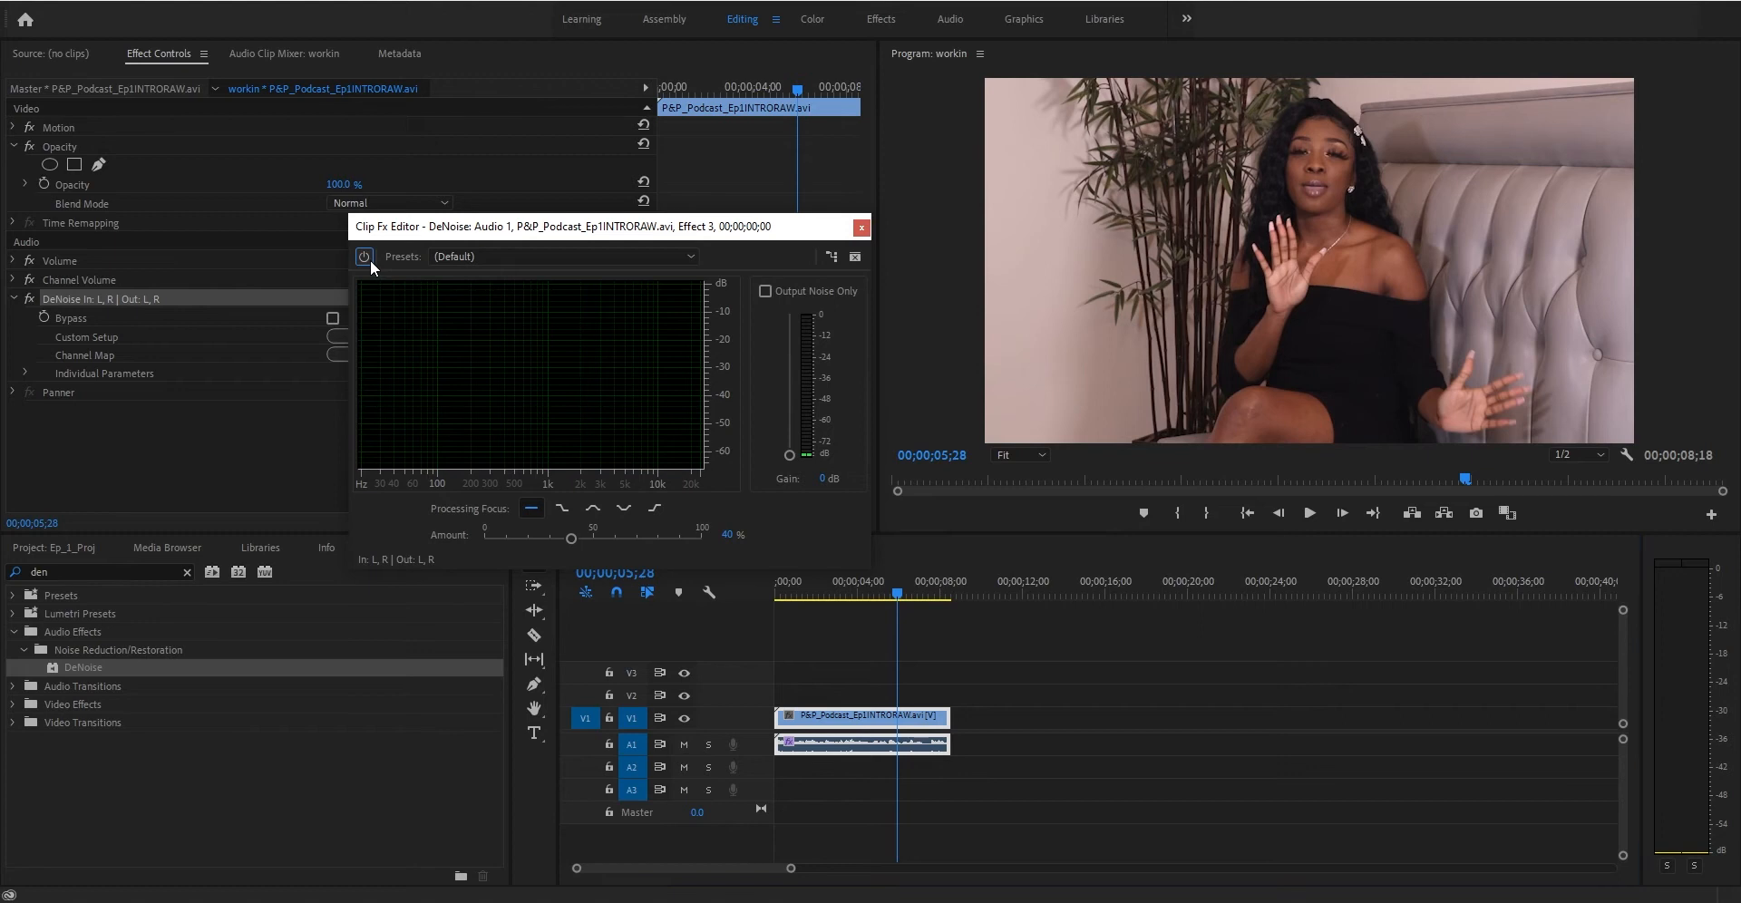
{"action": "left_click", "coordinate": [834, 592]}
{"action": "key", "text": "space"}
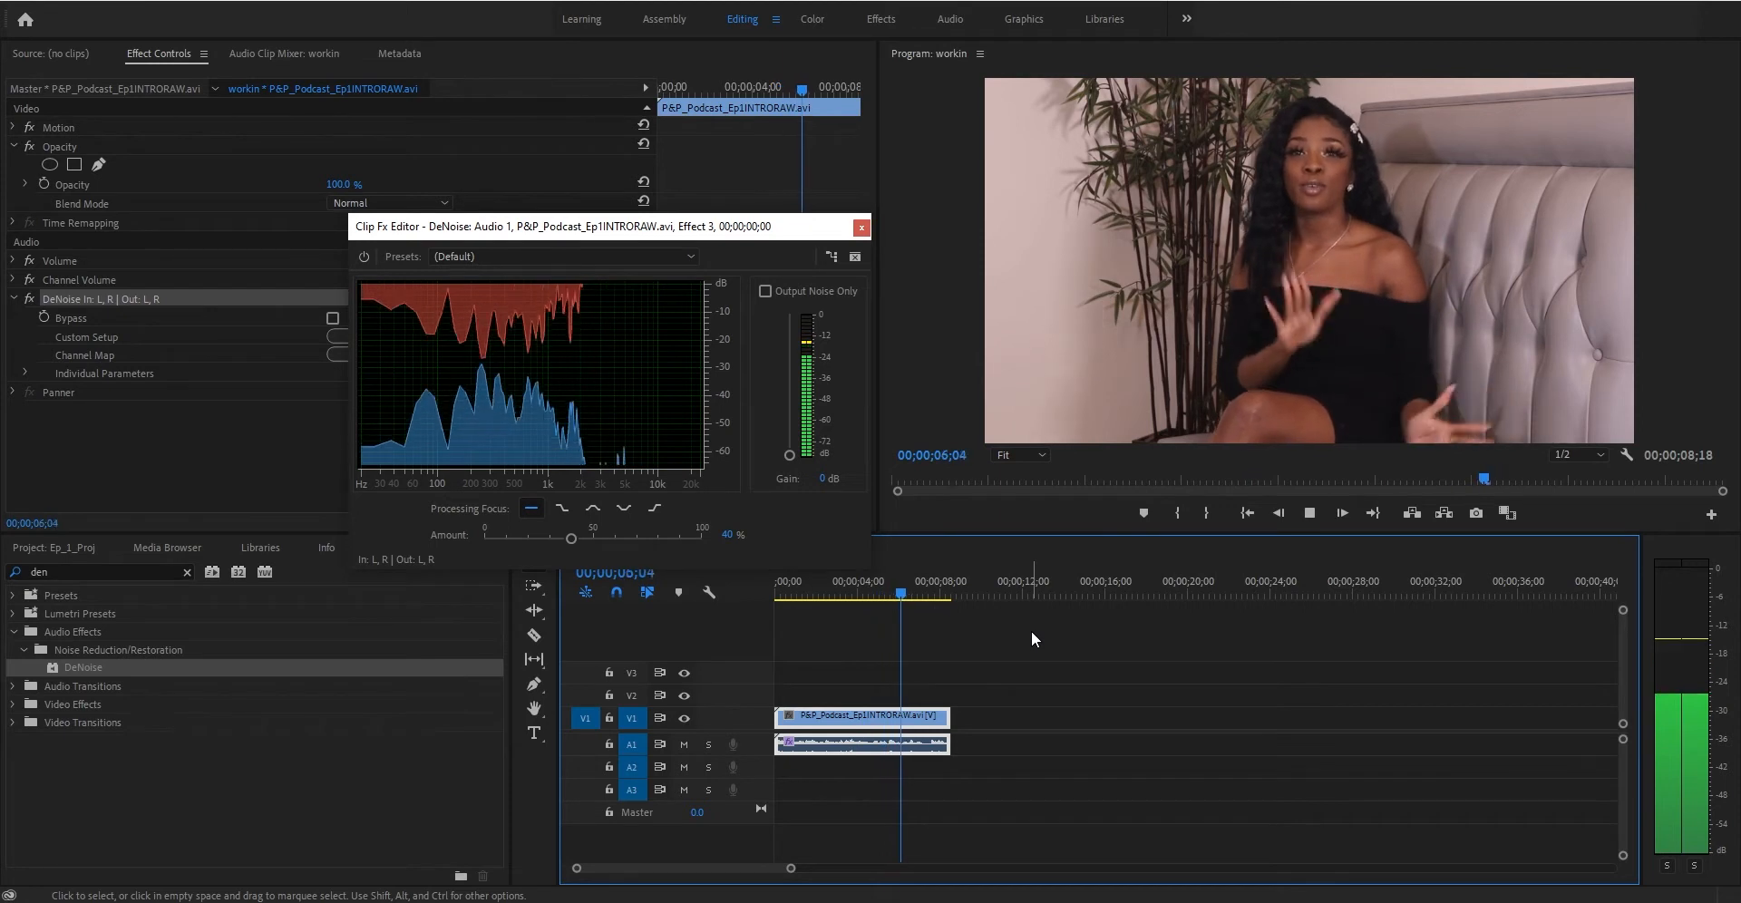
{"action": "key", "text": "space"}
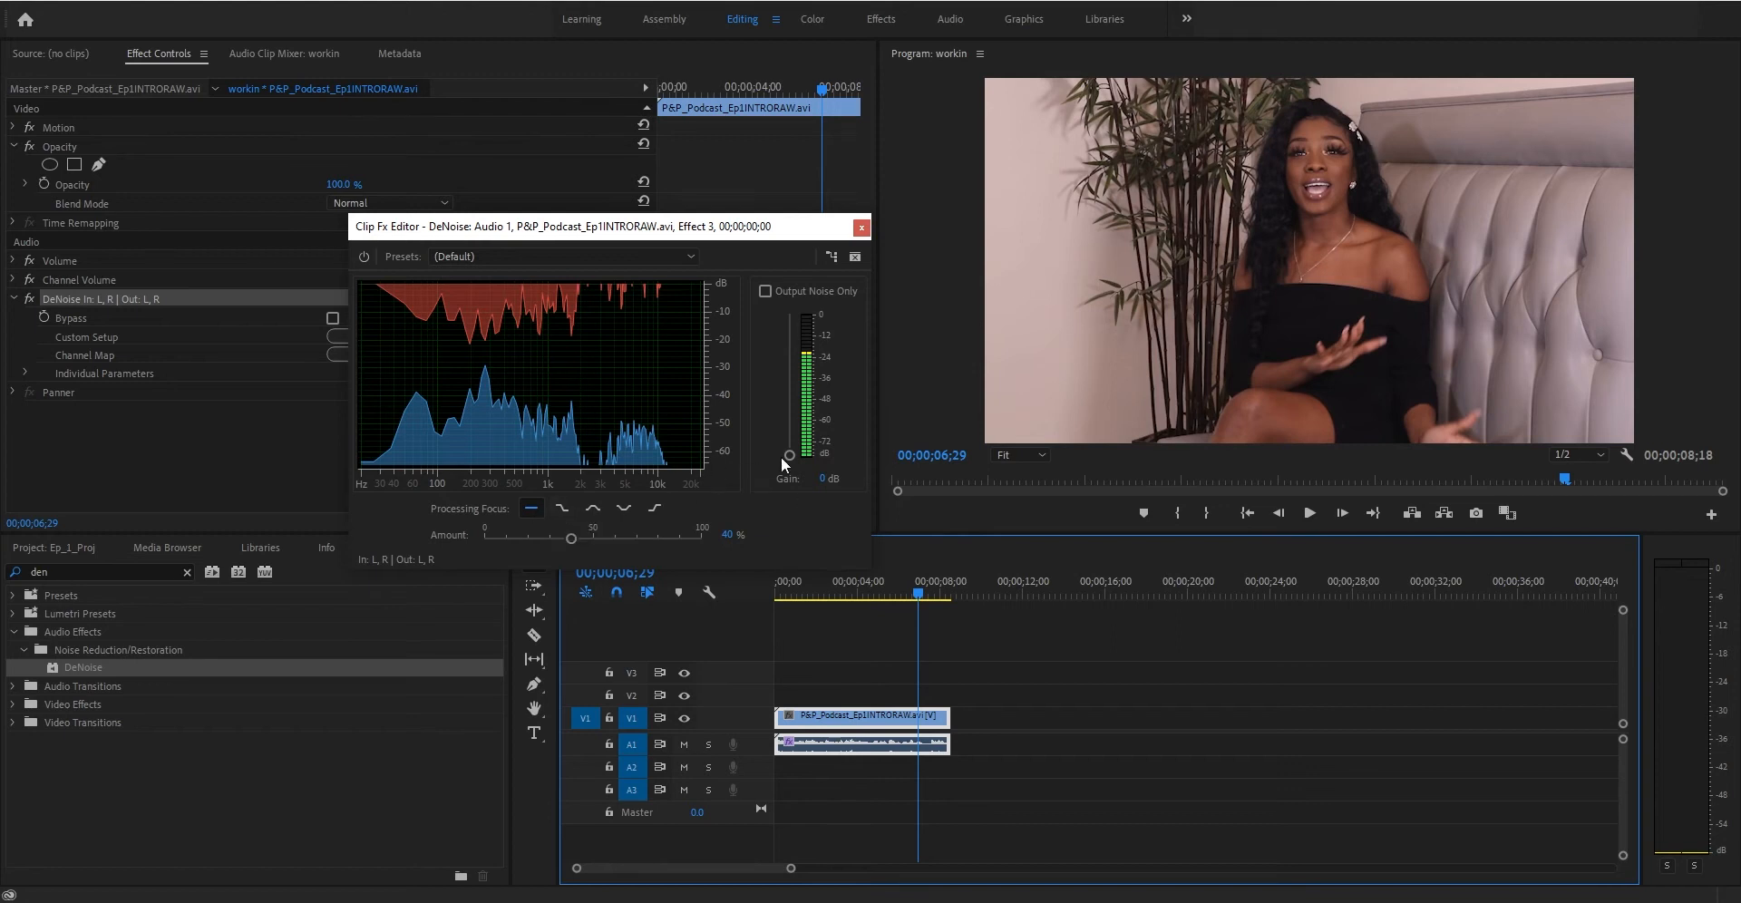
- Set the DeNoise amount to about 51% and replay the clip with the effect bypassed for comparison
{"action": "mouse_move", "coordinate": [789, 453]}
{"action": "left_mouse_down"}
{"action": "mouse_move", "coordinate": [791, 390]}
{"action": "mouse_move", "coordinate": [793, 459]}
{"action": "left_mouse_up"}
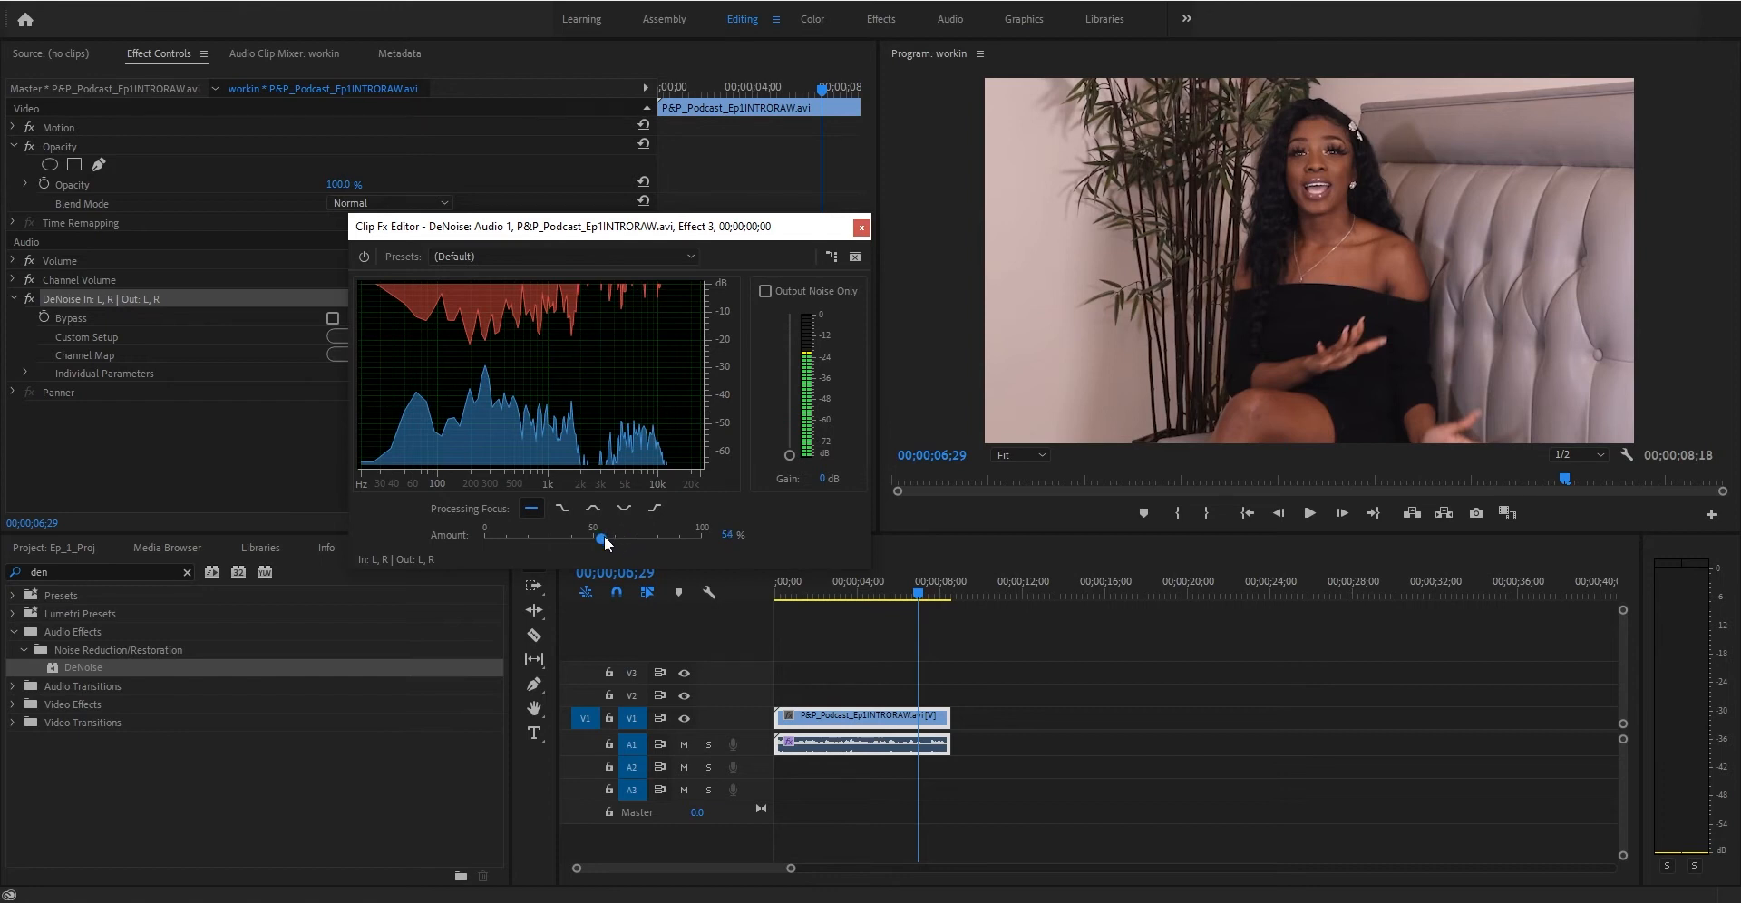
{"action": "left_click", "coordinate": [363, 256]}
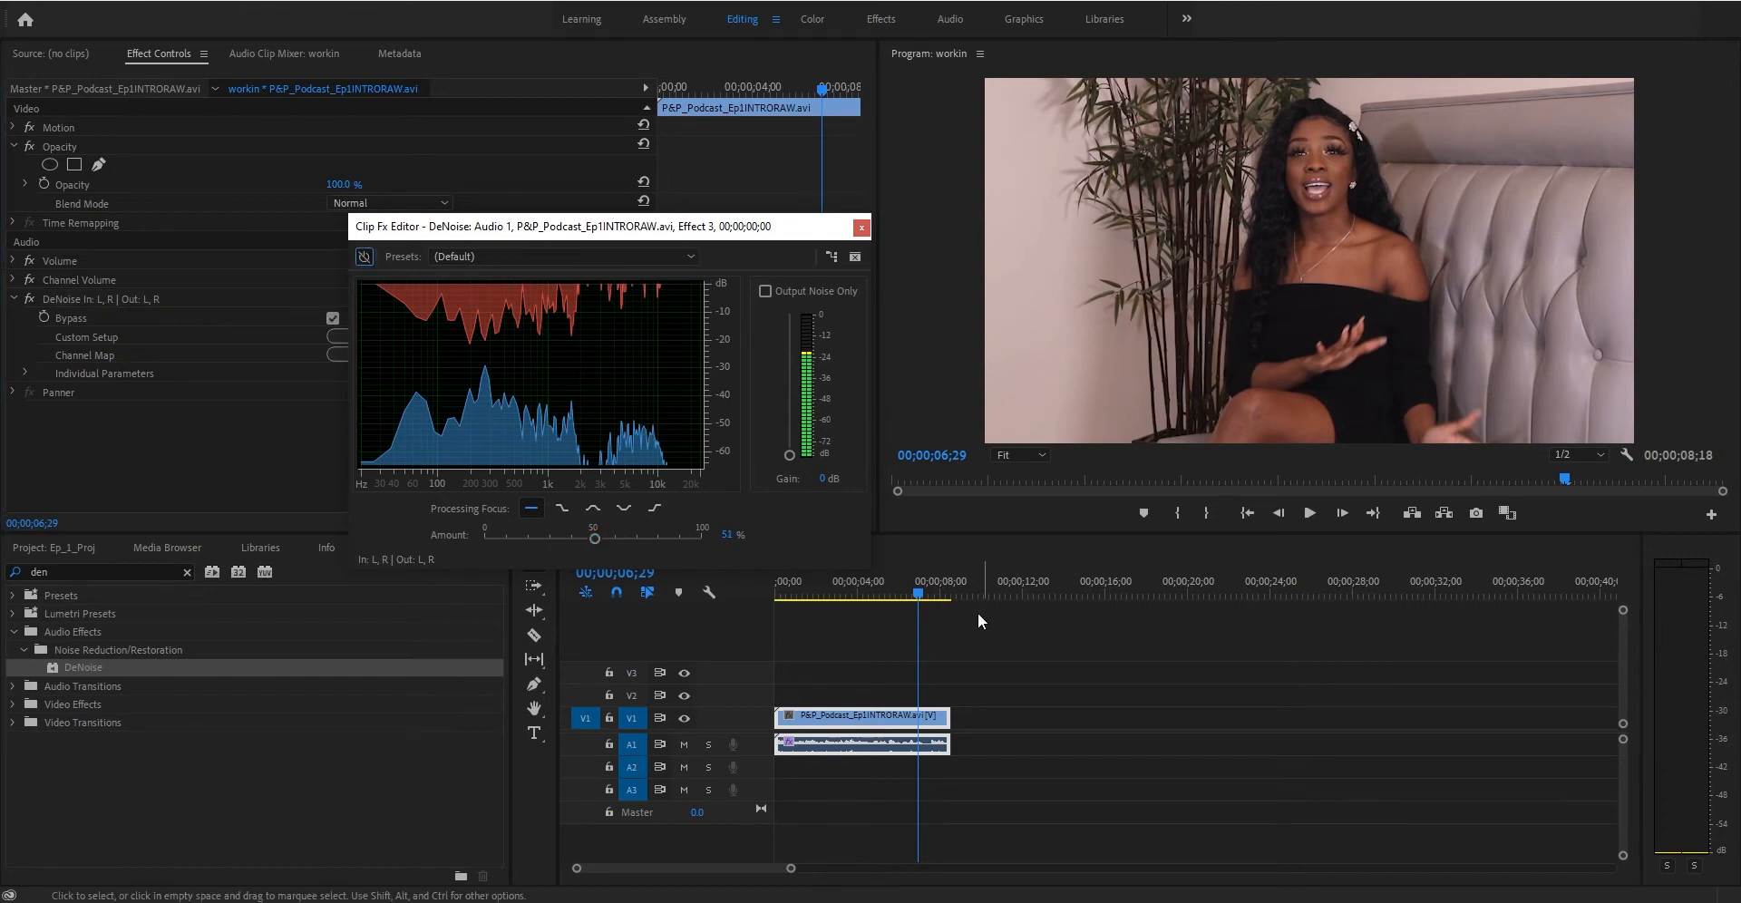
{"action": "left_click", "coordinate": [836, 588]}
{"action": "key", "text": "space"}
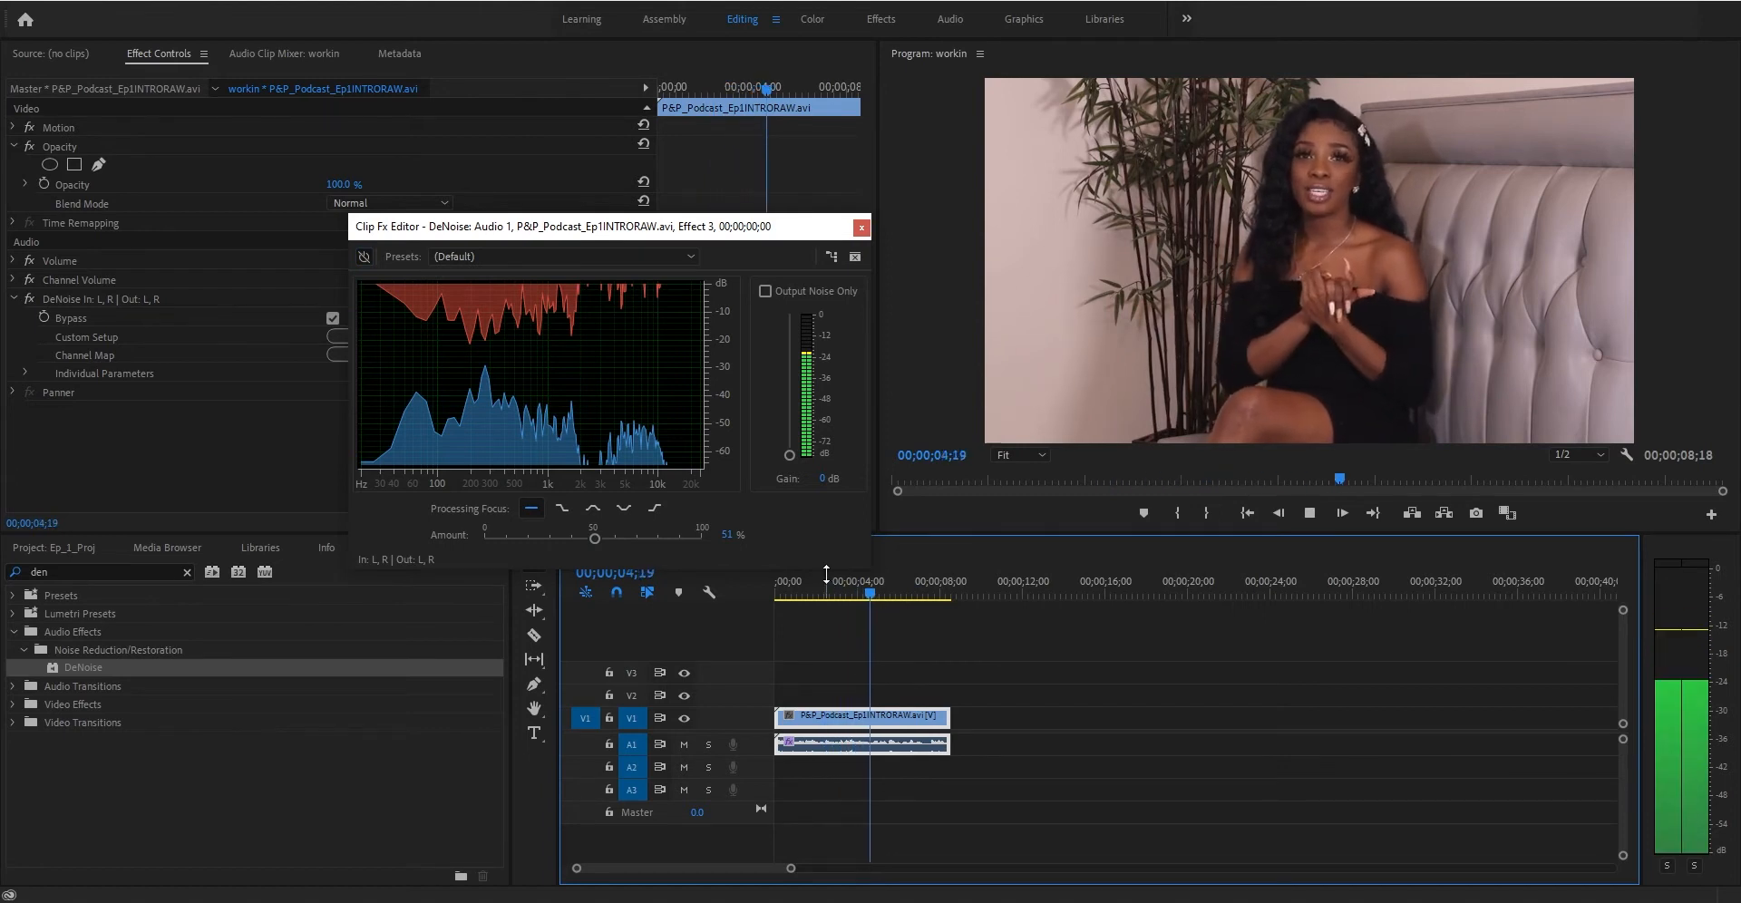
- Stop playback and set the DeNoise processing focus to the lower-frequencies option
{"action": "key", "text": "space"}
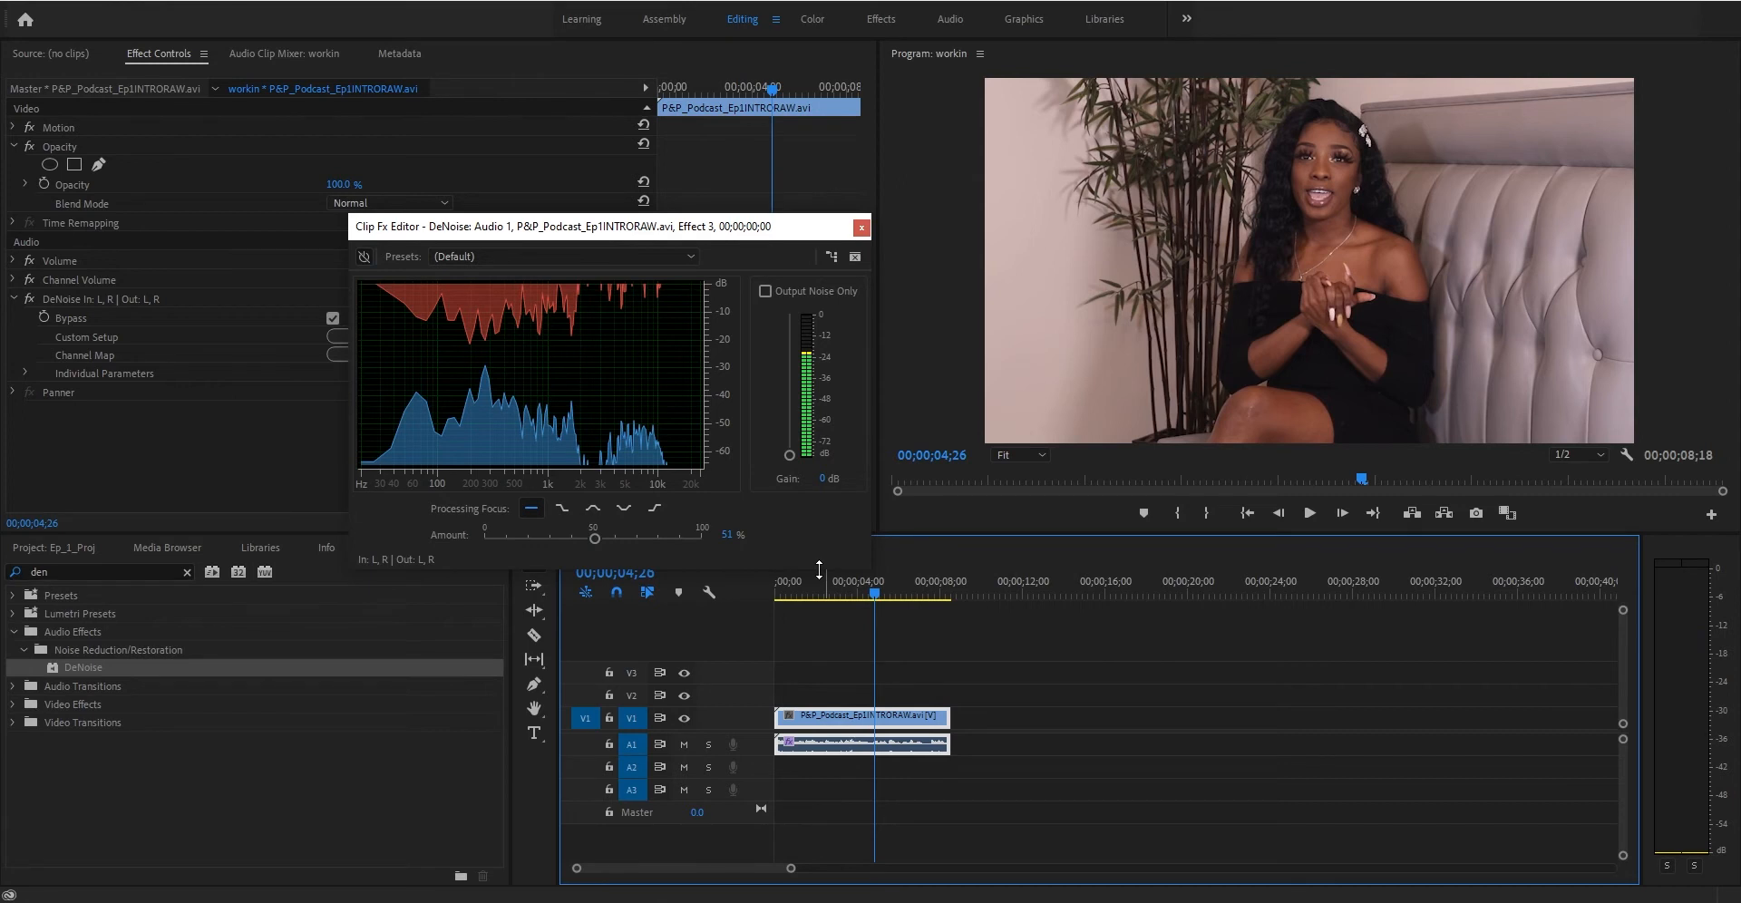
{"action": "left_click", "coordinate": [562, 509]}
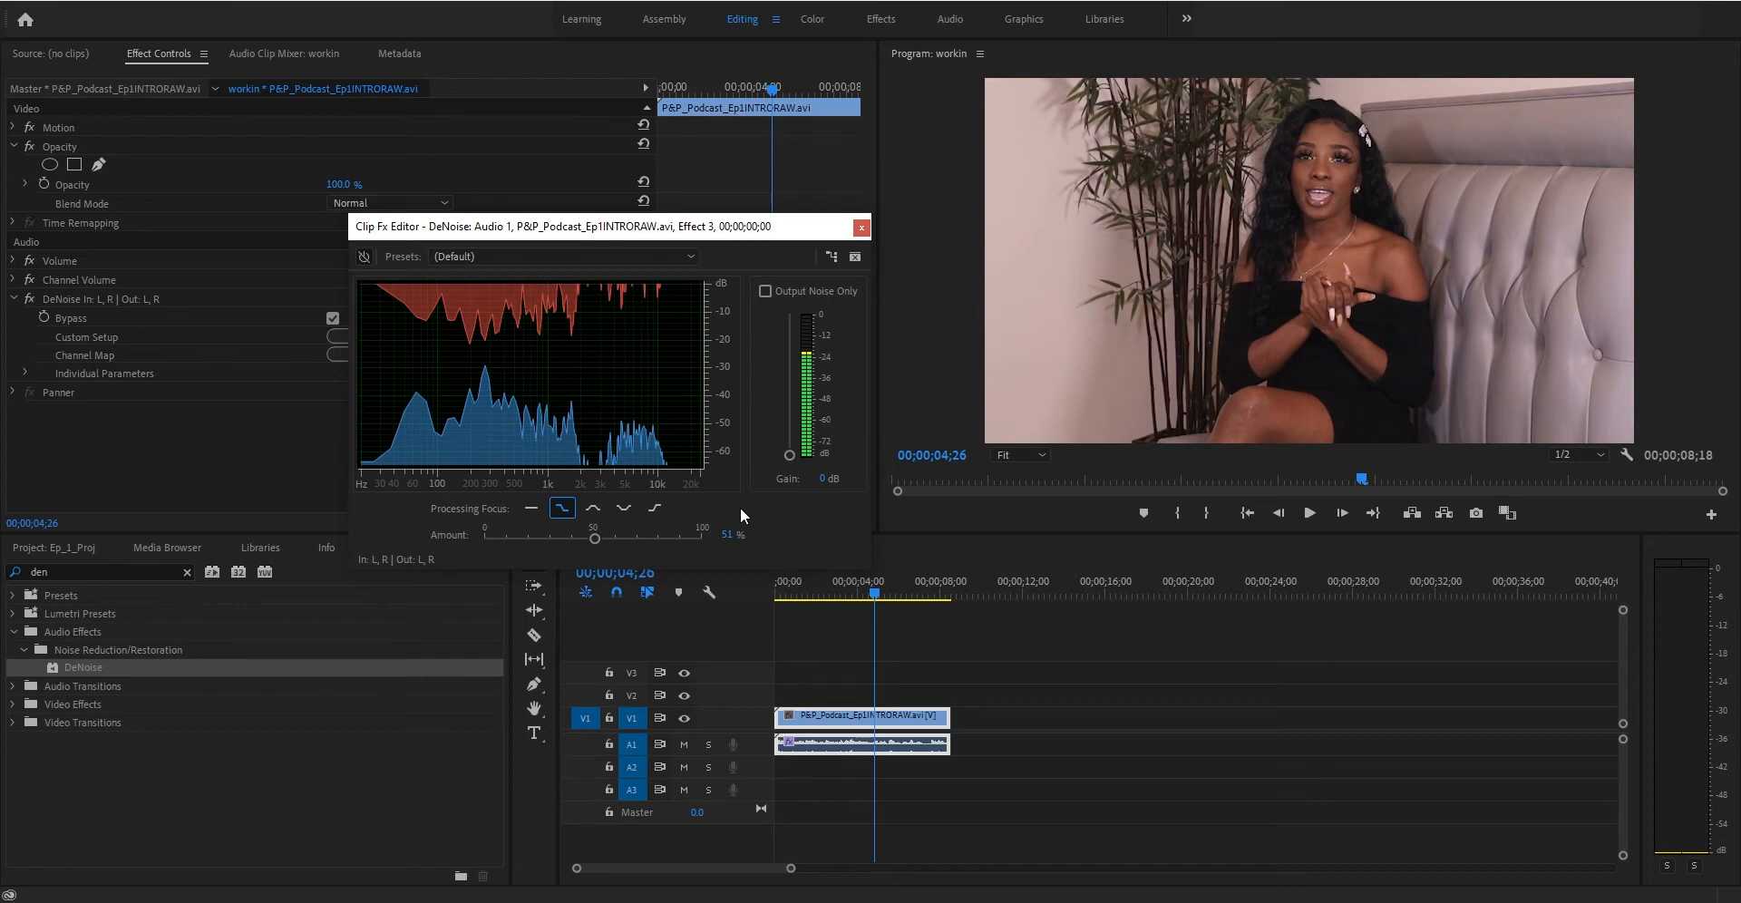
{"action": "left_click", "coordinate": [661, 510]}
{"action": "left_click", "coordinate": [555, 509]}
- Turn the DeNoise effect back on and play the clip from the start
{"action": "left_click_drag", "start_coordinate": [836, 584], "coordinate": [778, 590]}
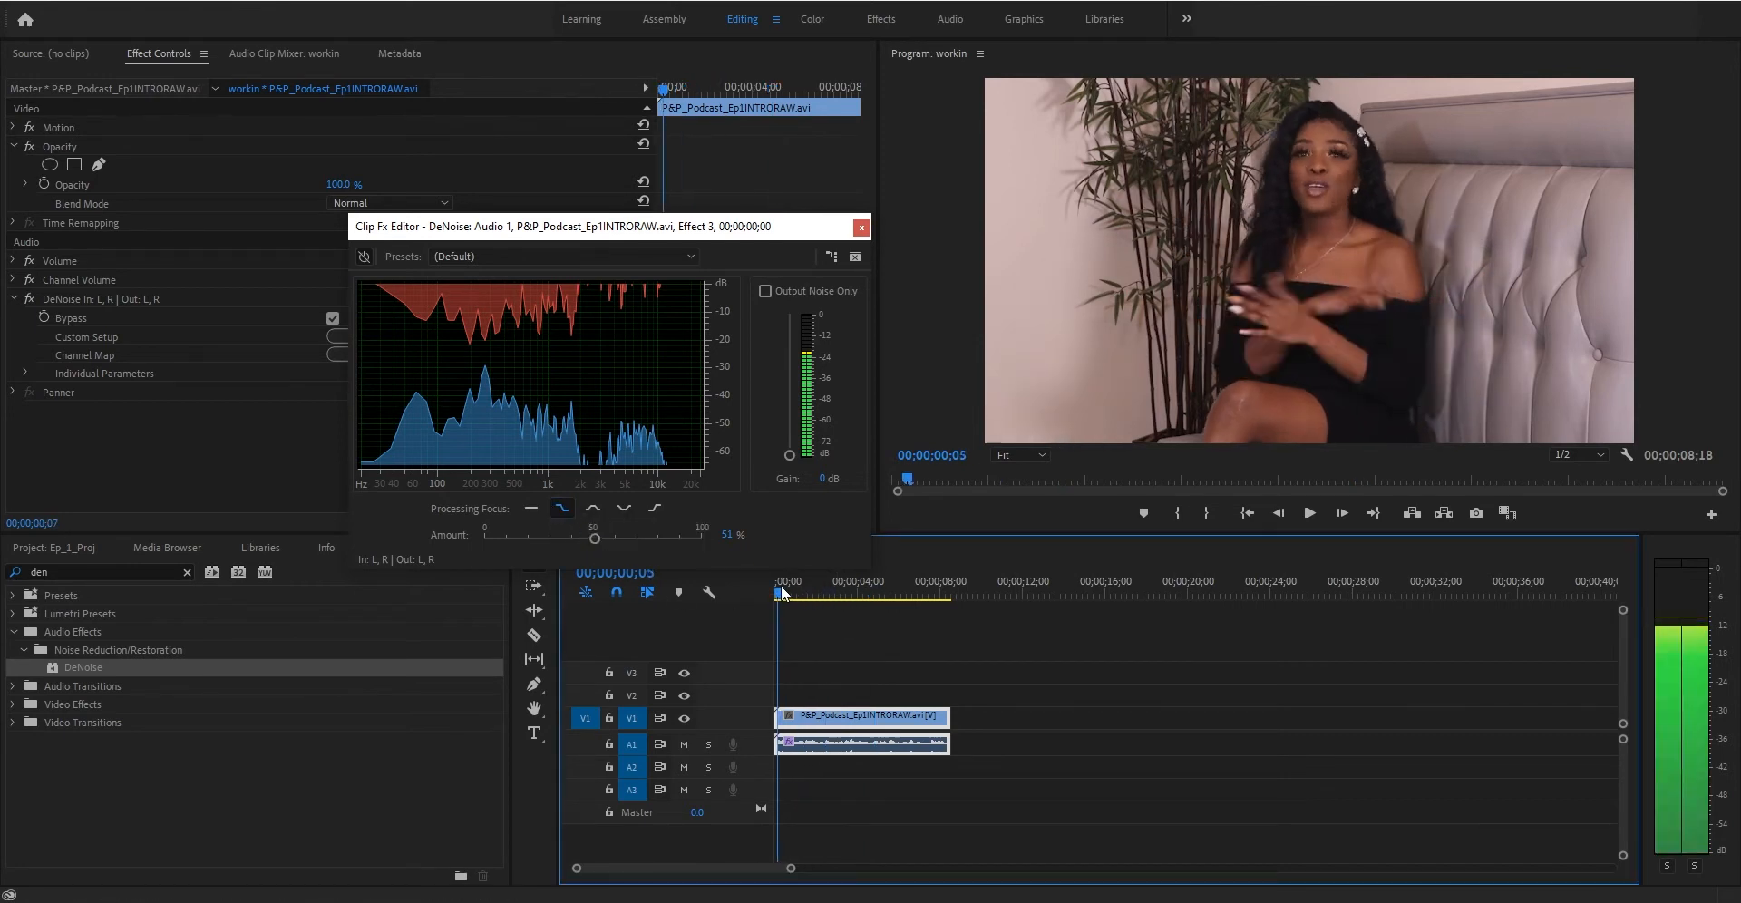
{"action": "left_click", "coordinate": [365, 257]}
{"action": "key", "text": "space"}
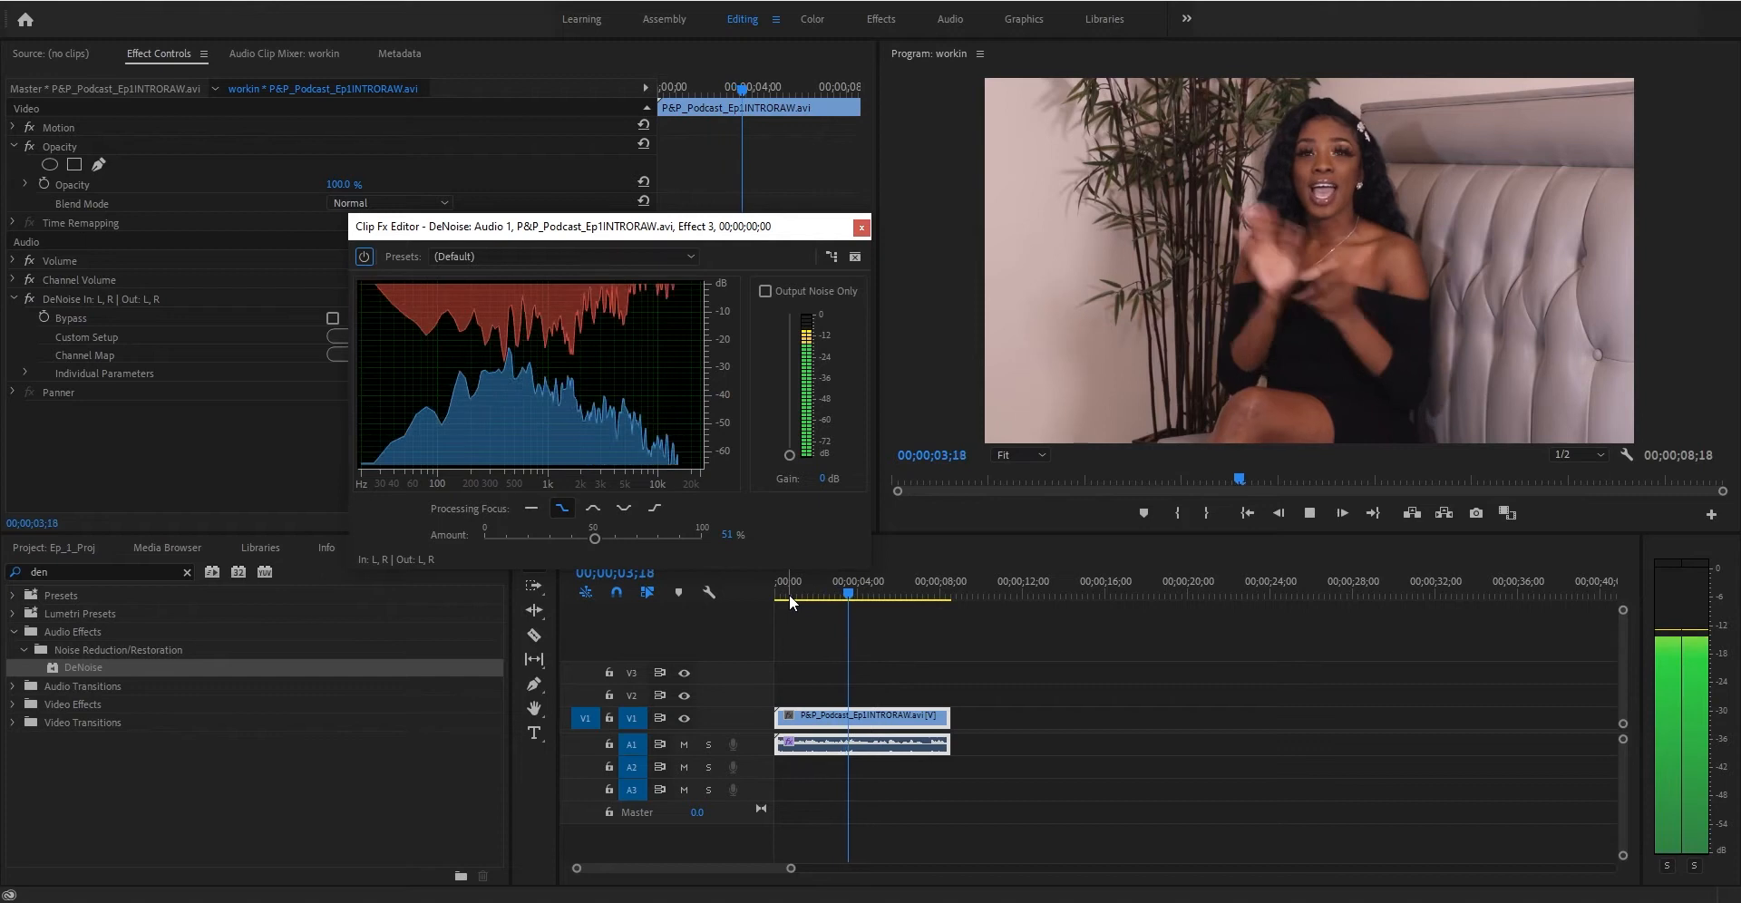
{"action": "key", "text": "space"}
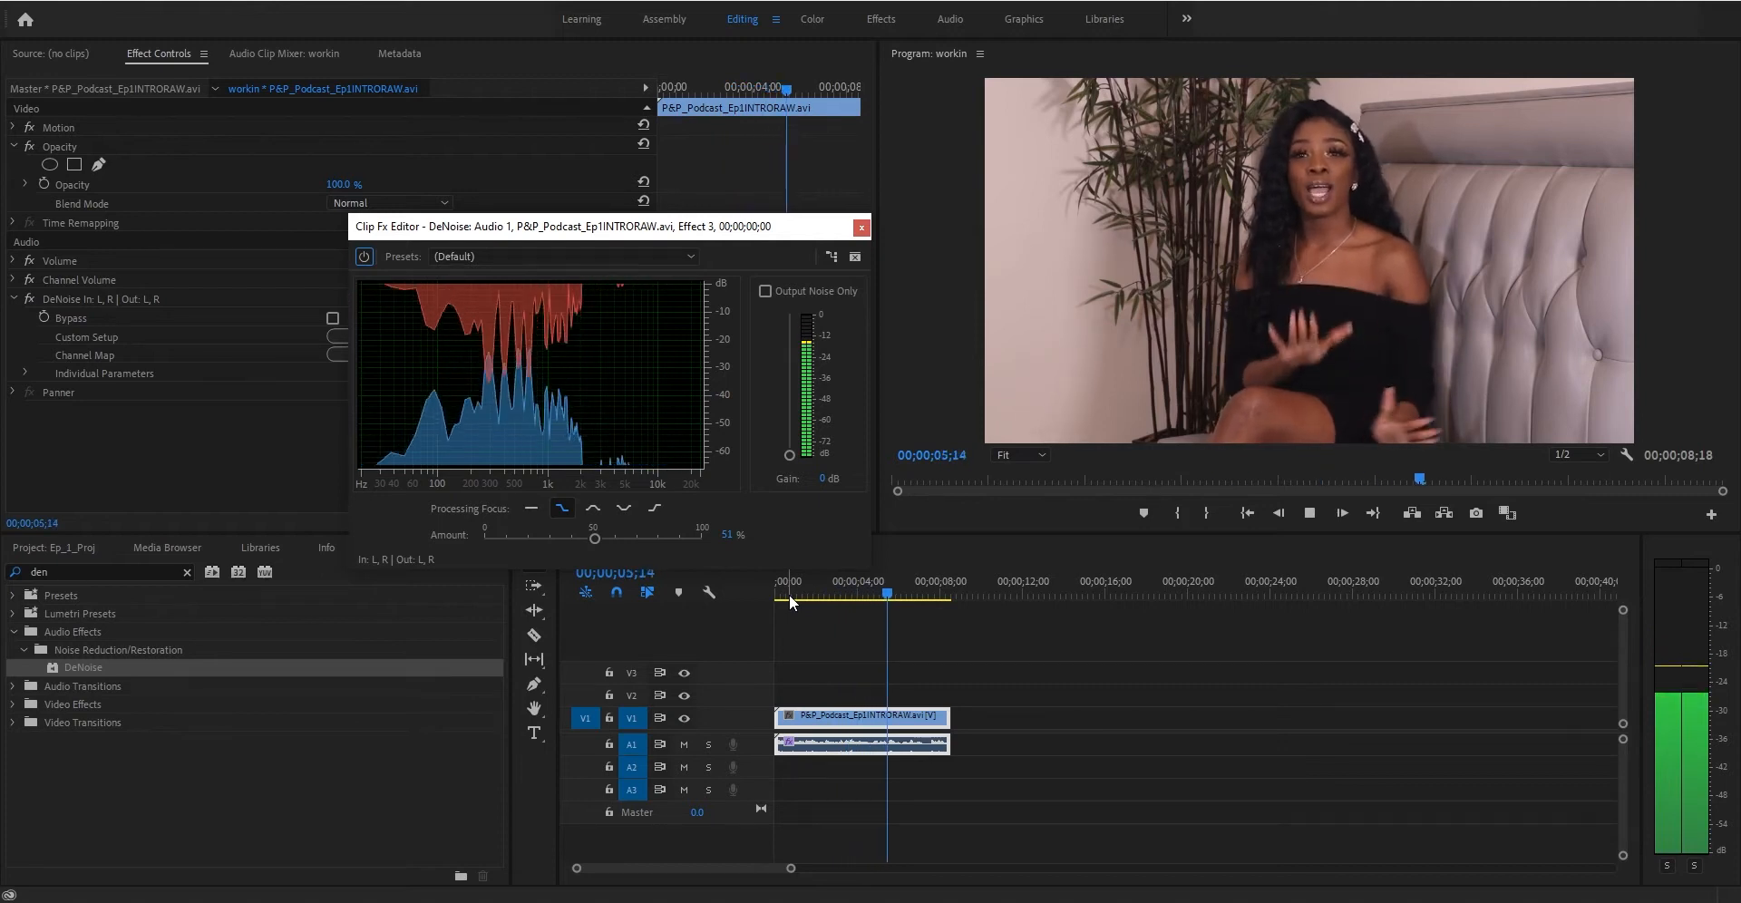
- Set the DeNoise amount to 100% and replay the clip from the start to hear the result
{"action": "left_click", "coordinate": [595, 540]}
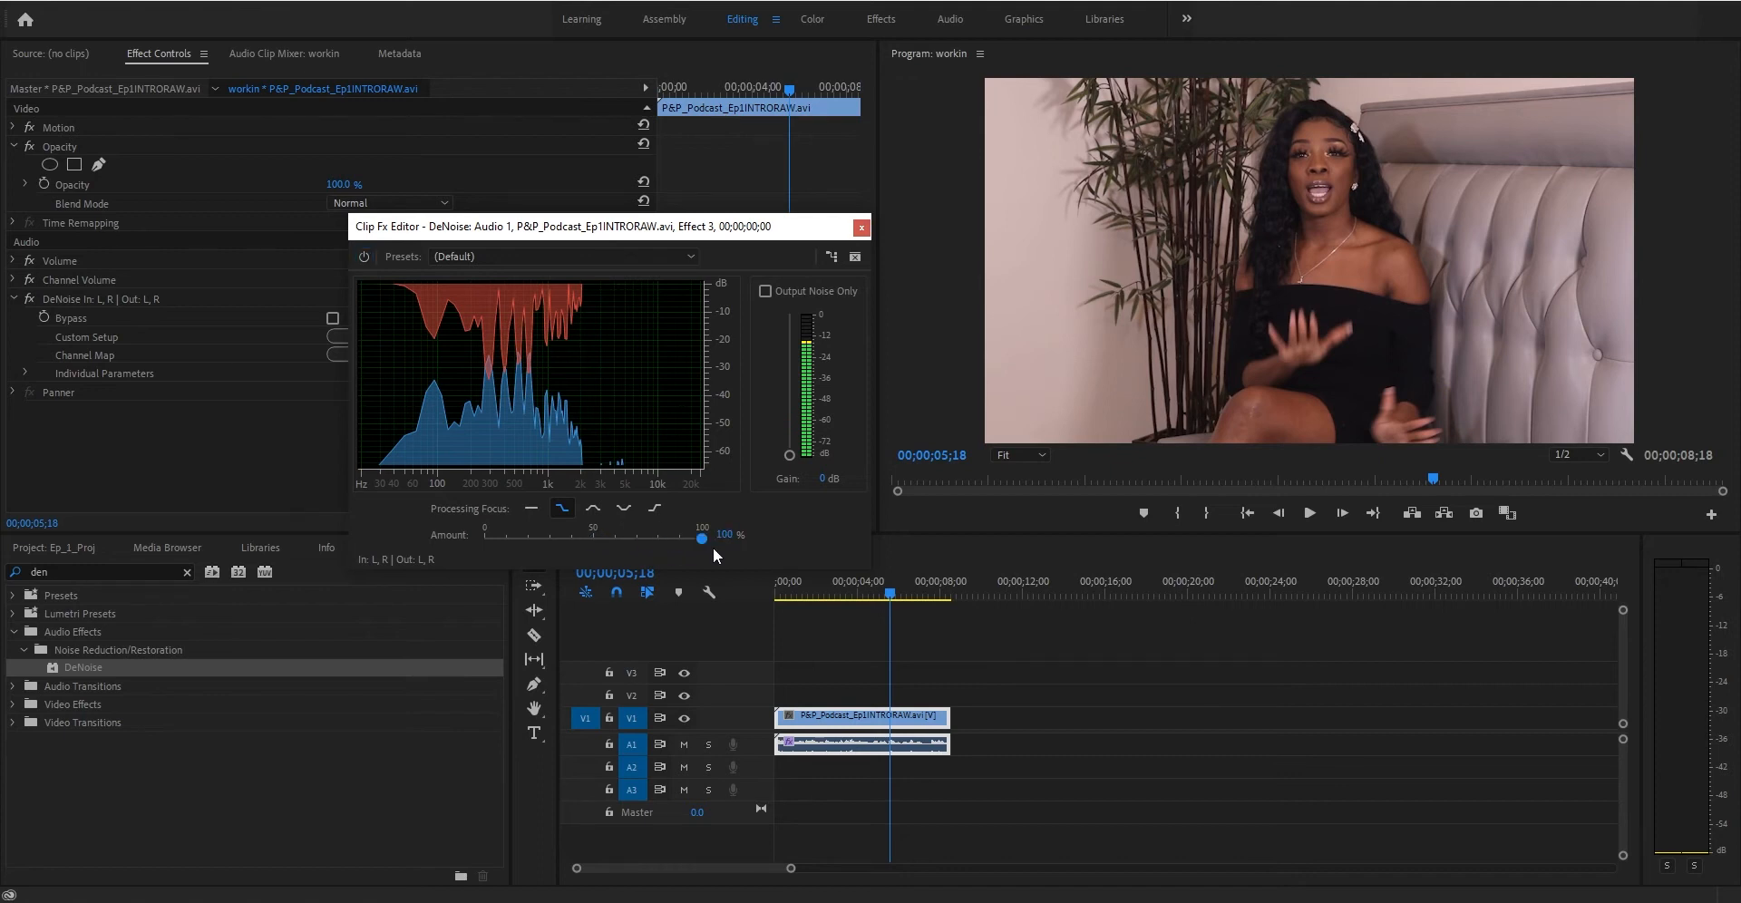
{"action": "left_click", "coordinate": [783, 591]}
{"action": "key", "text": "space"}
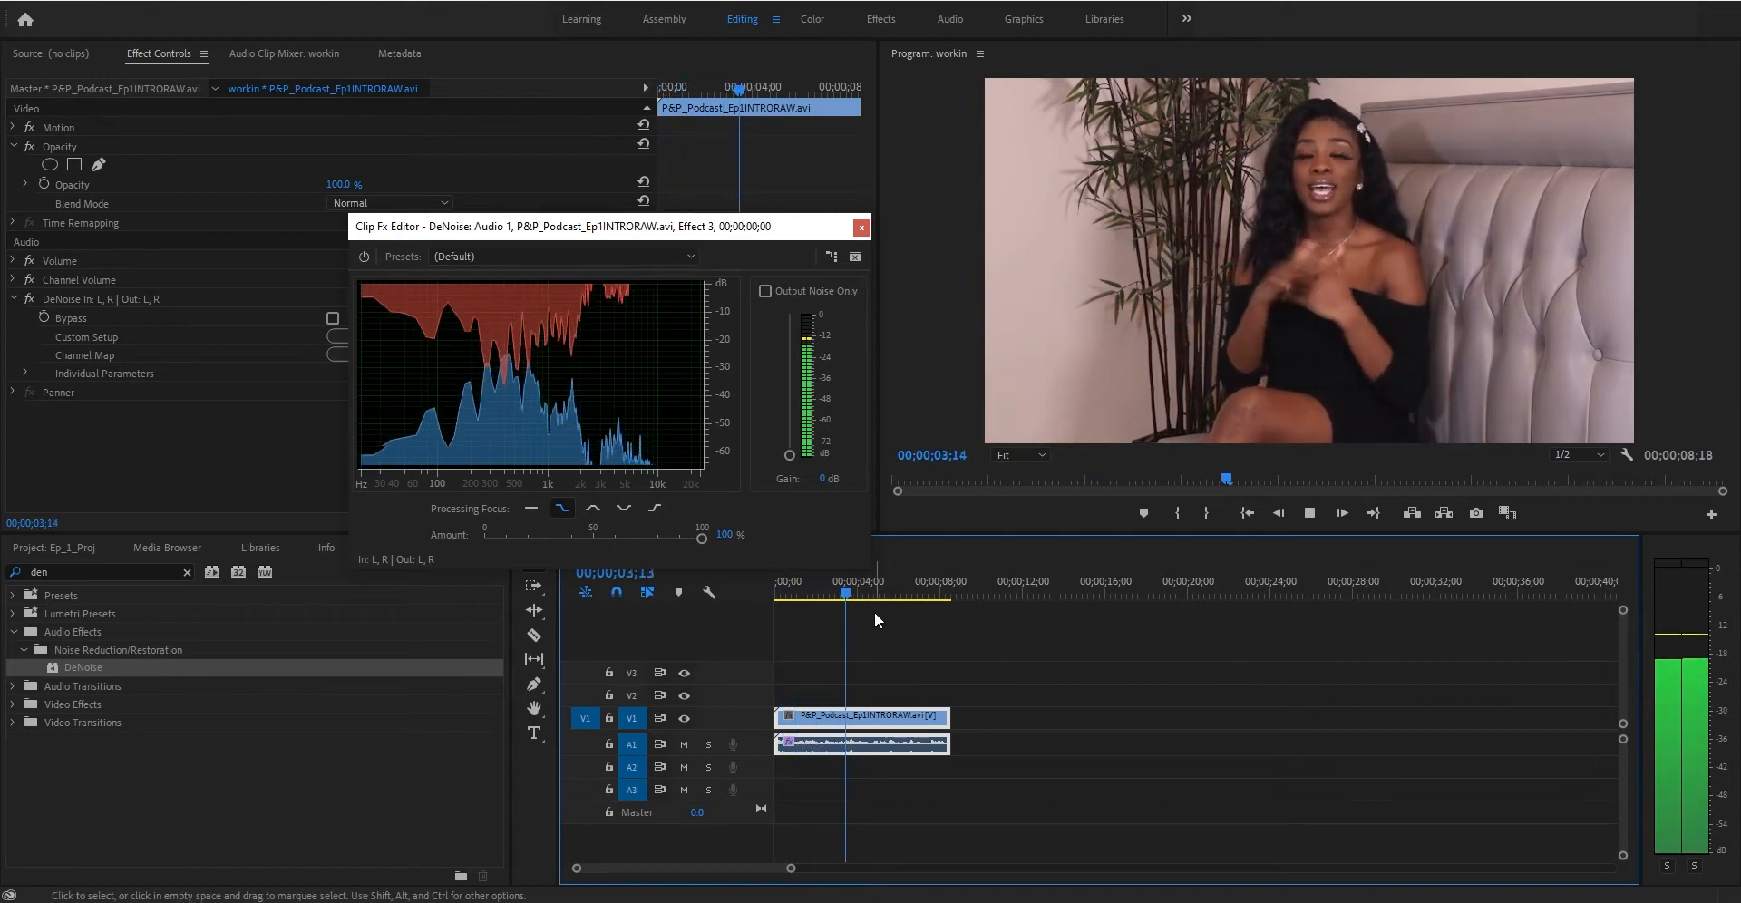
{"action": "key", "text": "space"}
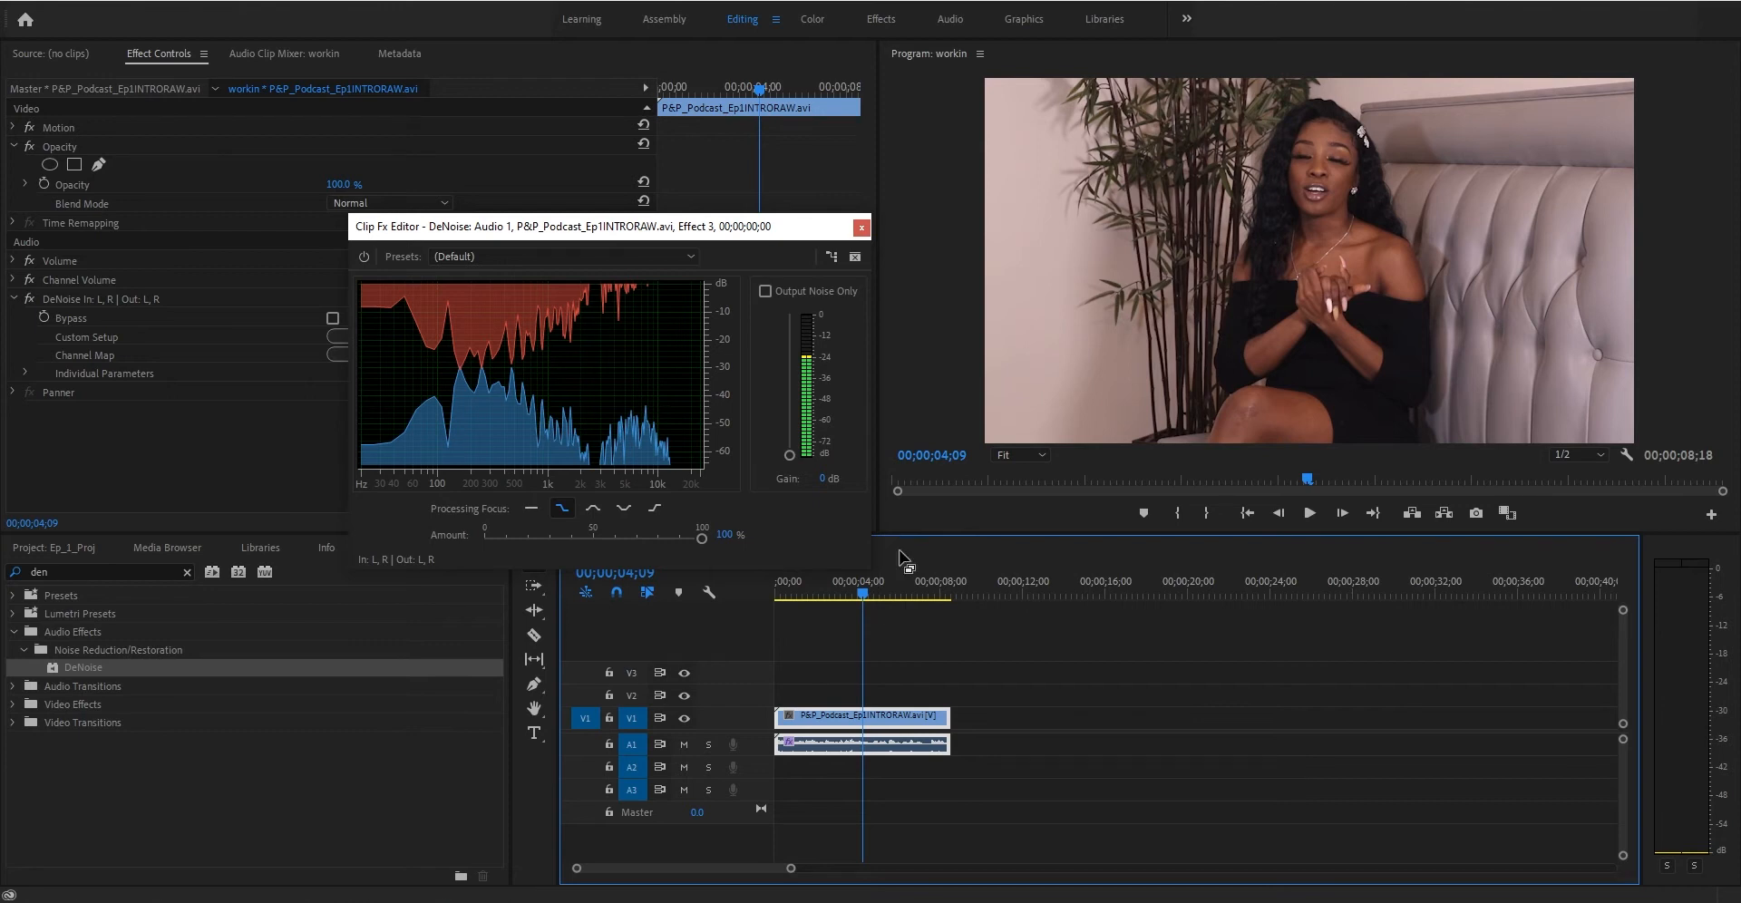
{"action": "left_click", "coordinate": [800, 588]}
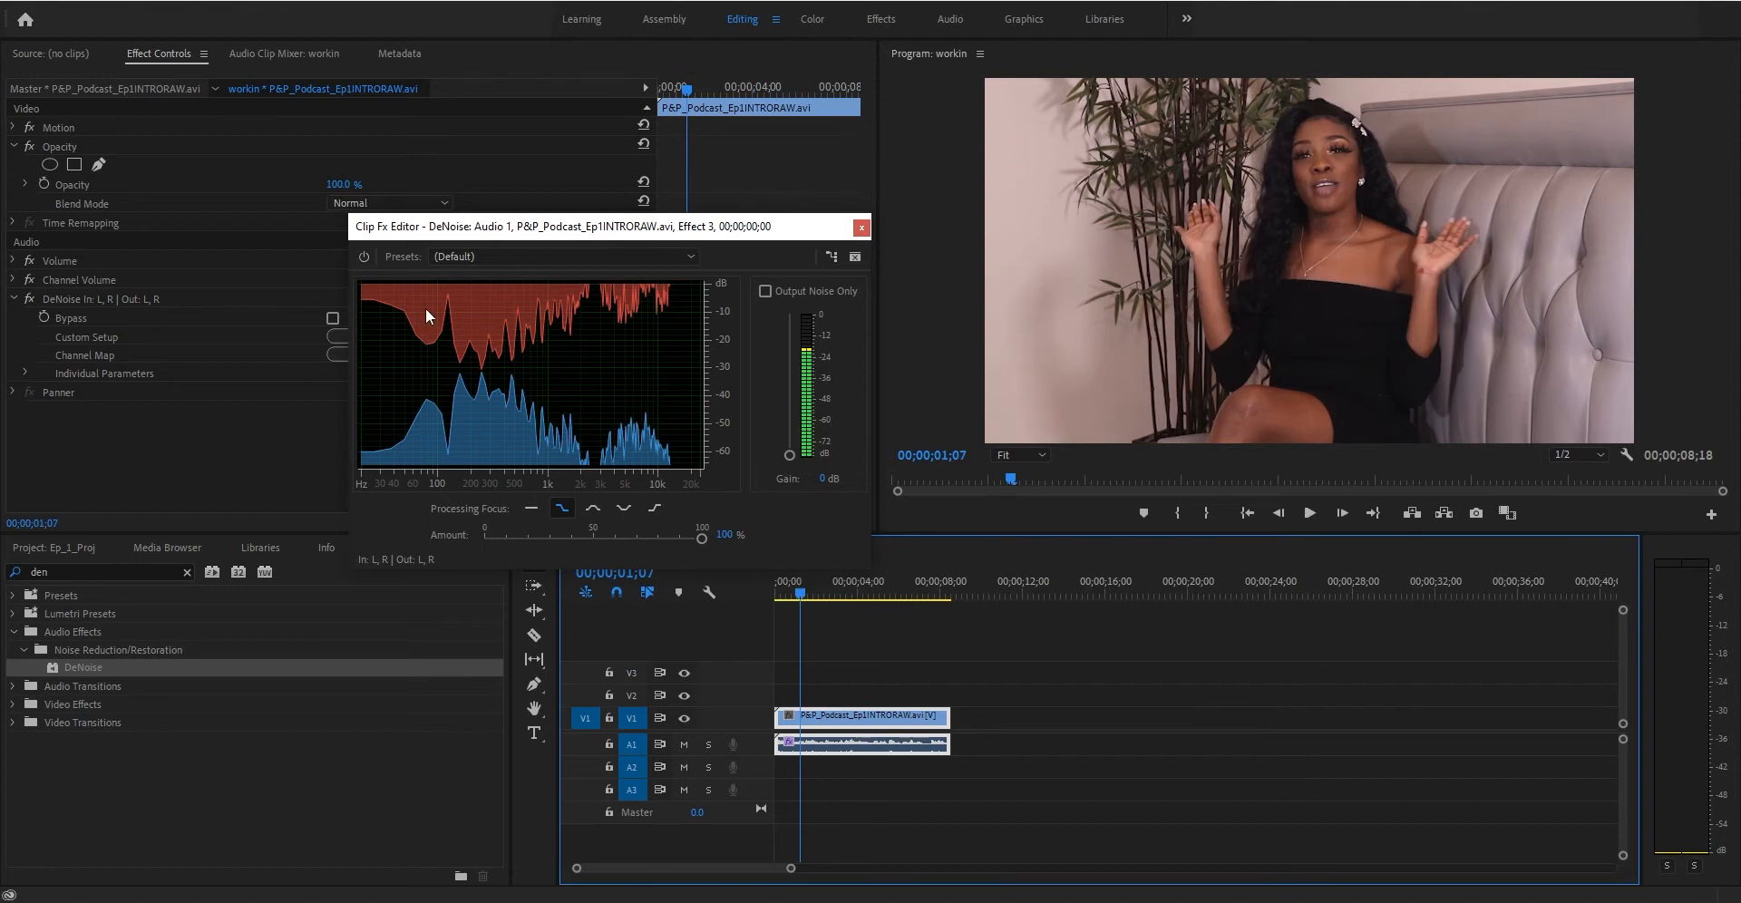
{"action": "key", "text": "space"}
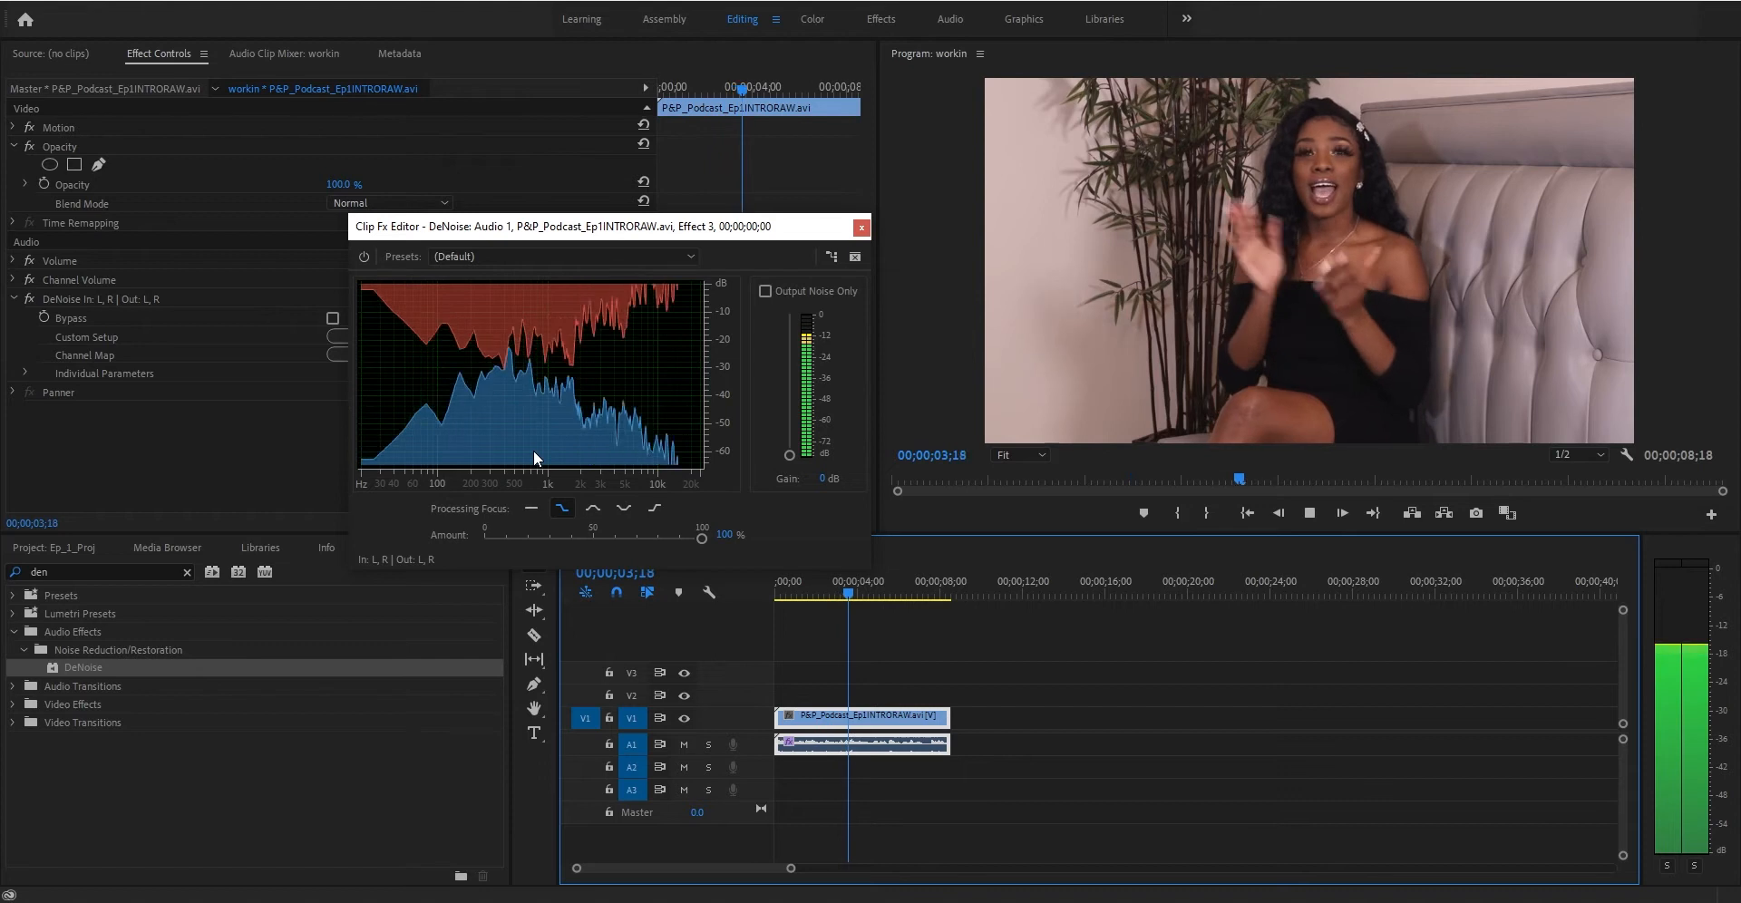
{"action": "key", "text": "space"}
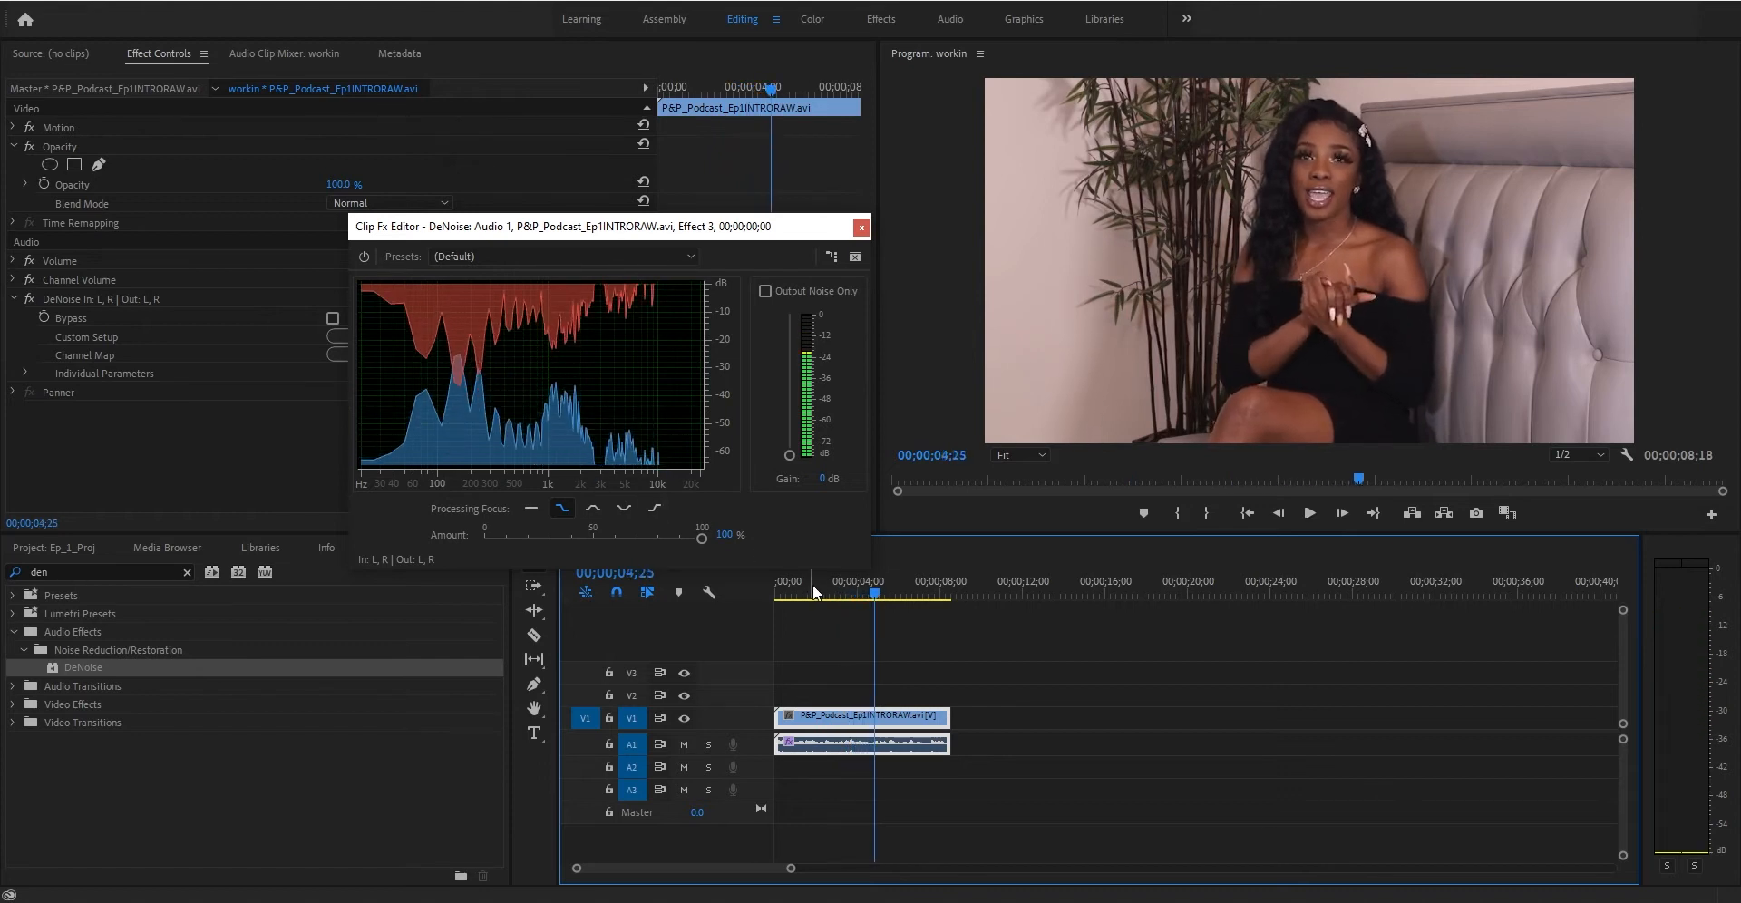
- Lower the DeNoise amount to about 50% and replay the clip from the start
{"action": "left_click", "coordinate": [587, 538]}
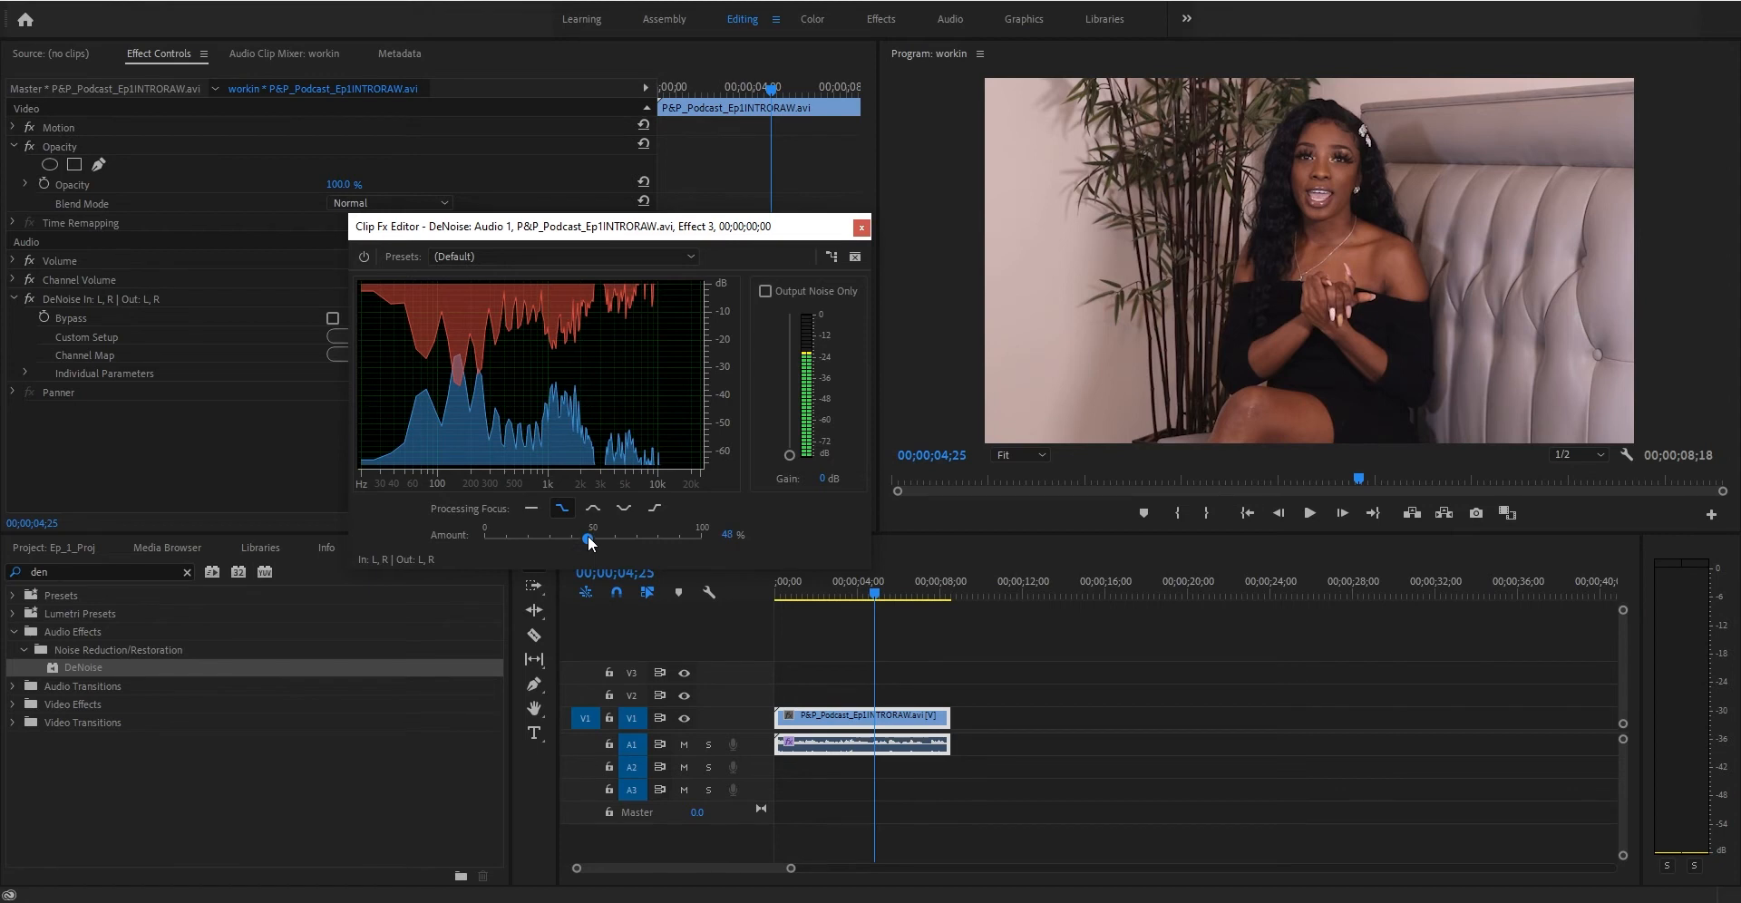
{"action": "left_click", "coordinate": [776, 590]}
{"action": "key", "text": "space"}
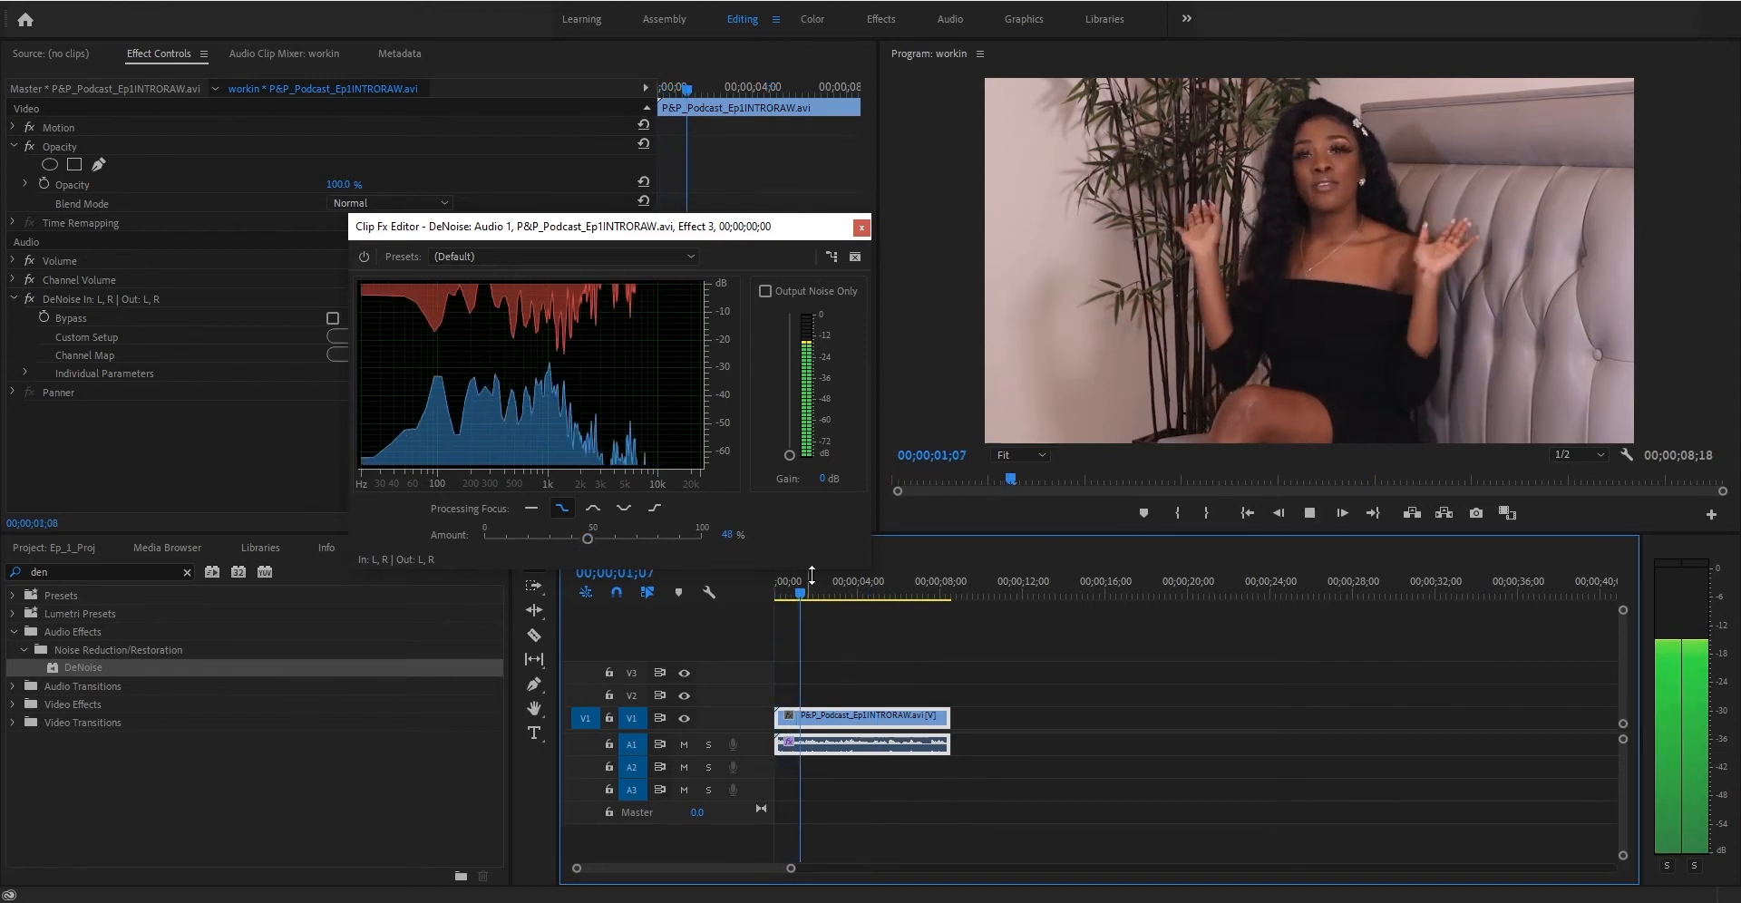
{"action": "left_click_drag", "start_coordinate": [590, 535], "coordinate": [599, 537]}
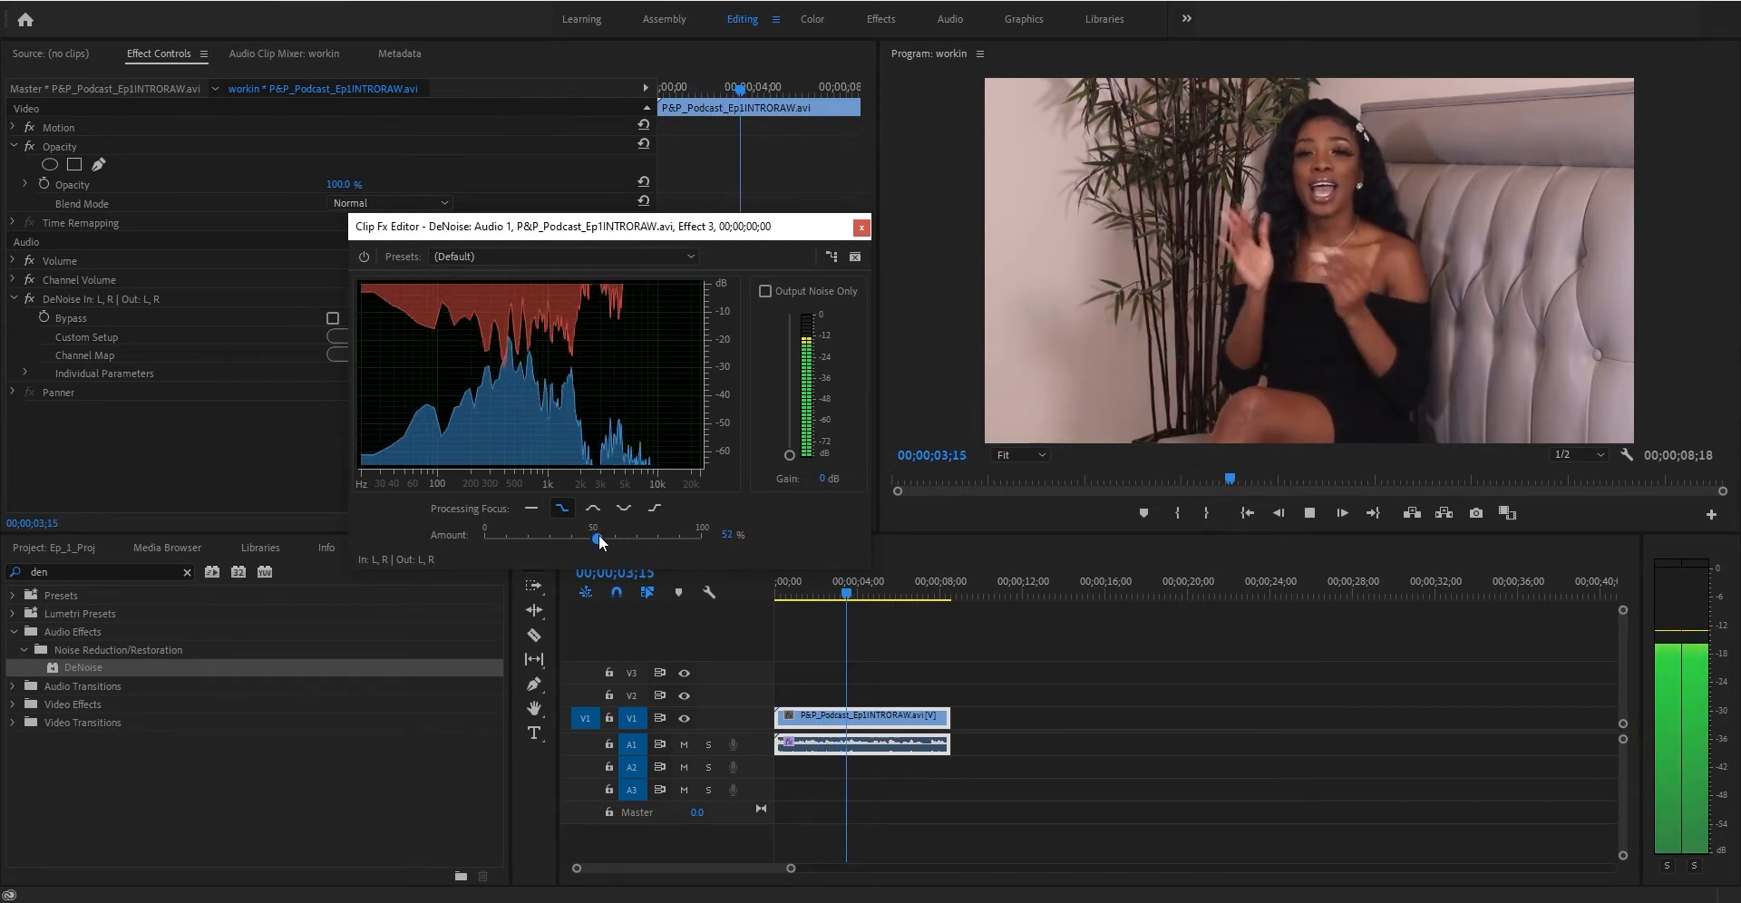
{"action": "left_click_drag", "start_coordinate": [596, 537], "coordinate": [593, 535]}
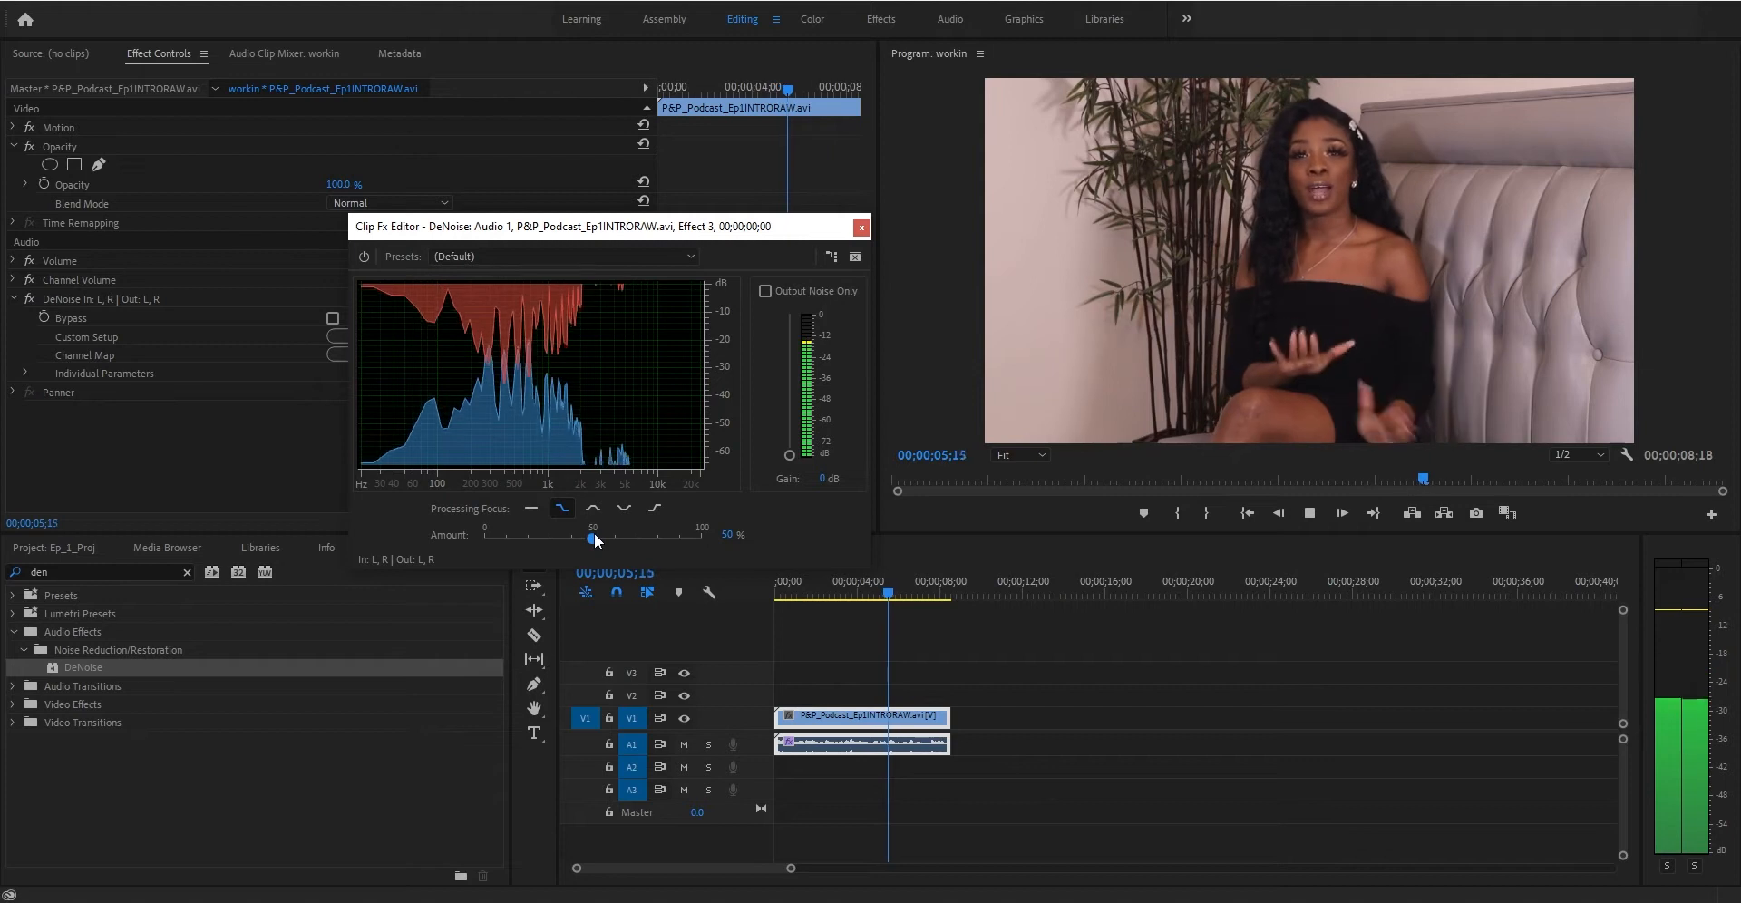
{"action": "left_click", "coordinate": [783, 581]}
{"action": "key", "text": "space"}
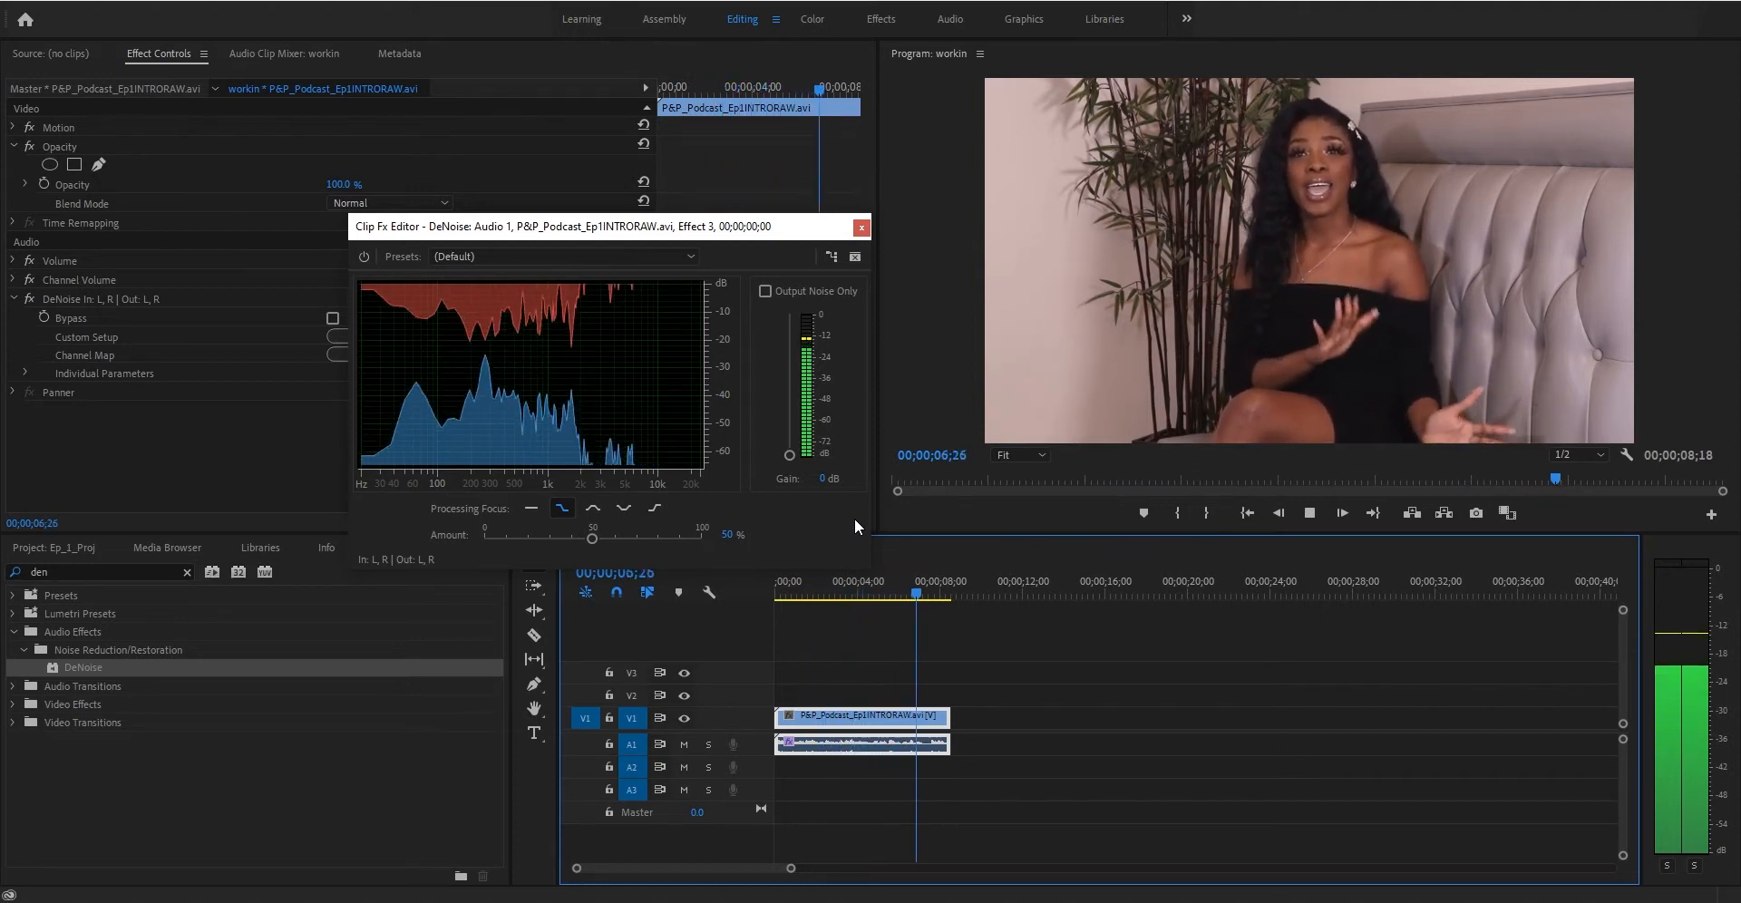
{"action": "key", "text": "space"}
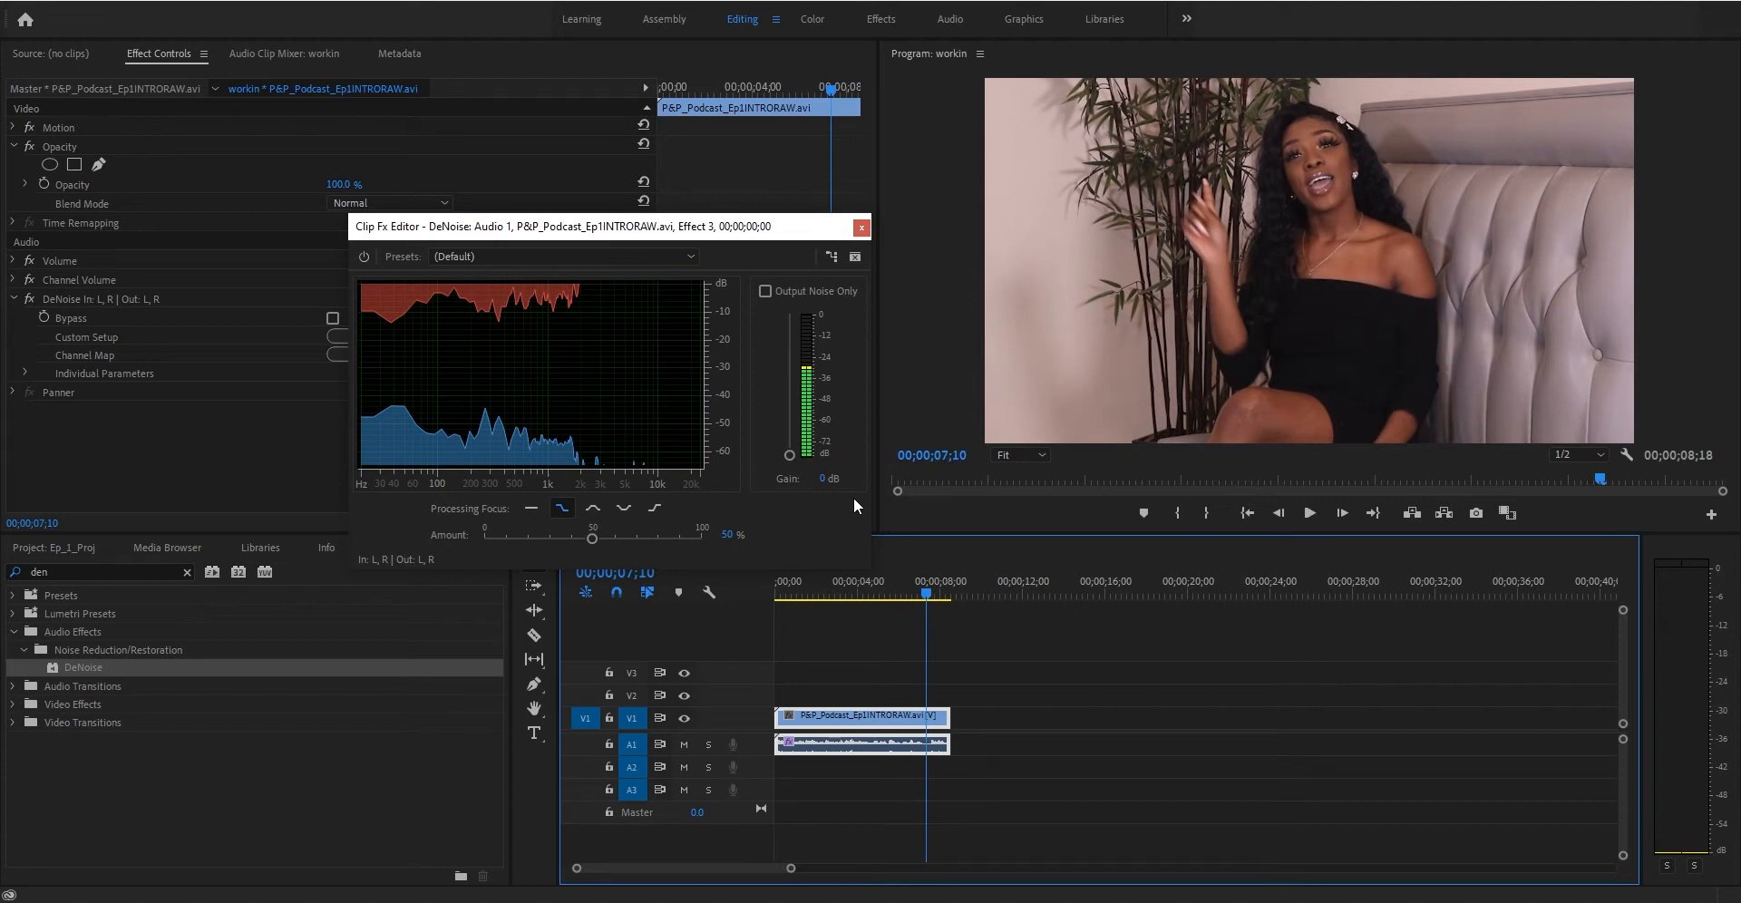
- Bypass the DeNoise effect and play the clip from the start for comparison
{"action": "left_click", "coordinate": [775, 590]}
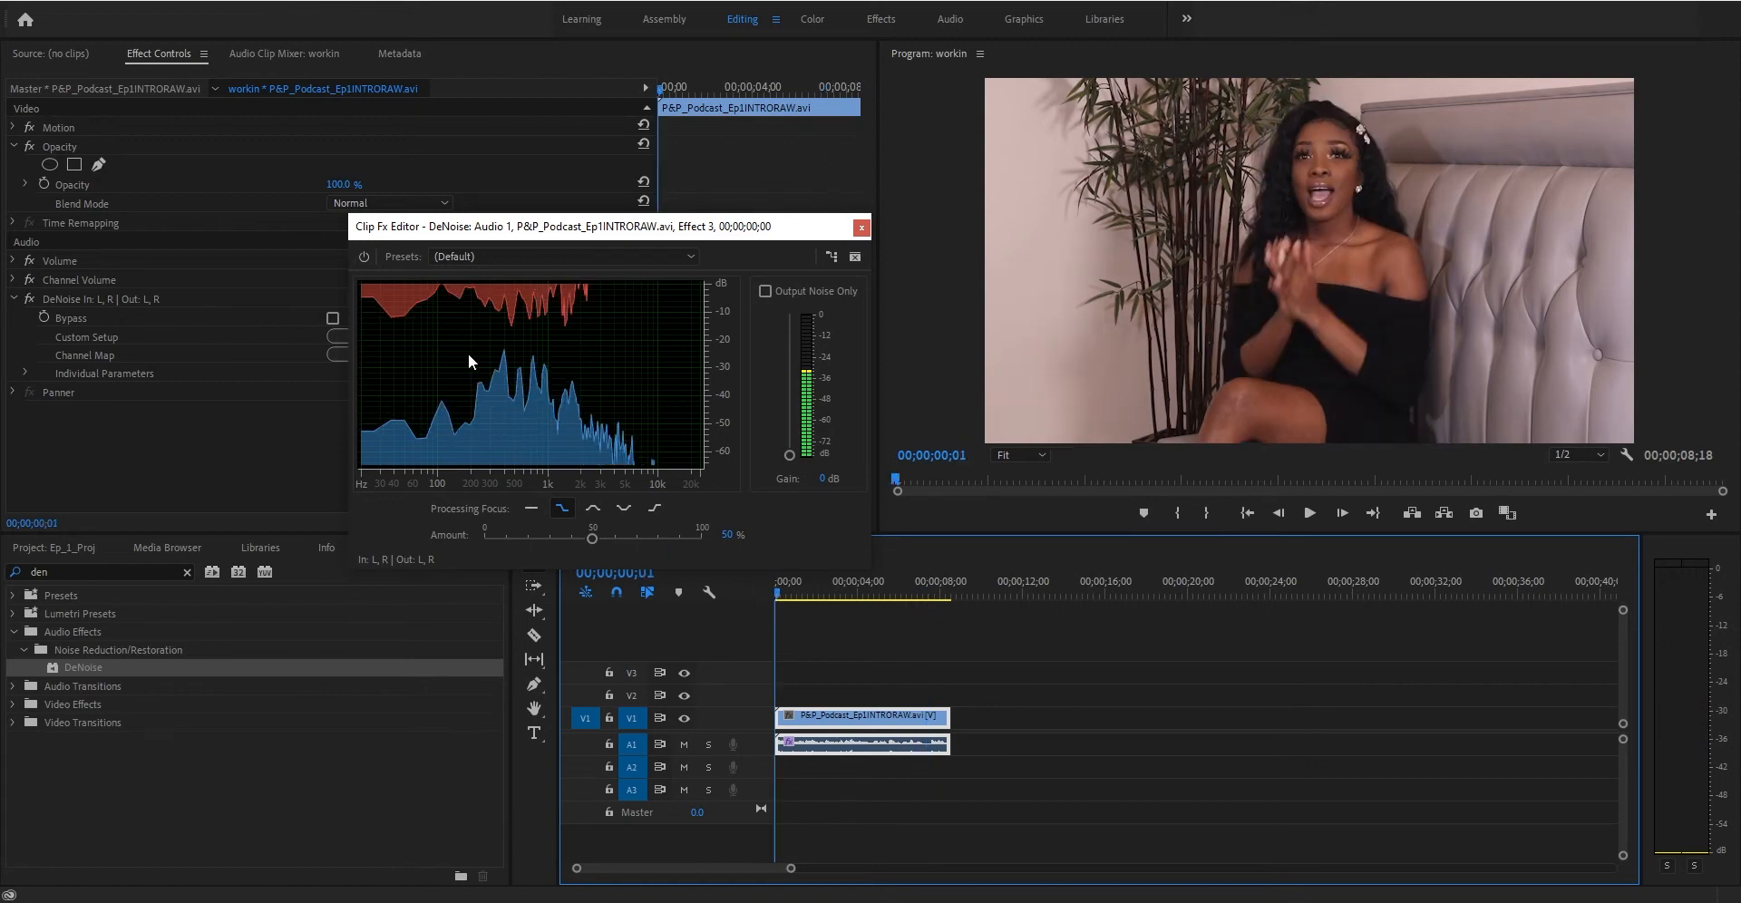
{"action": "left_click", "coordinate": [364, 257]}
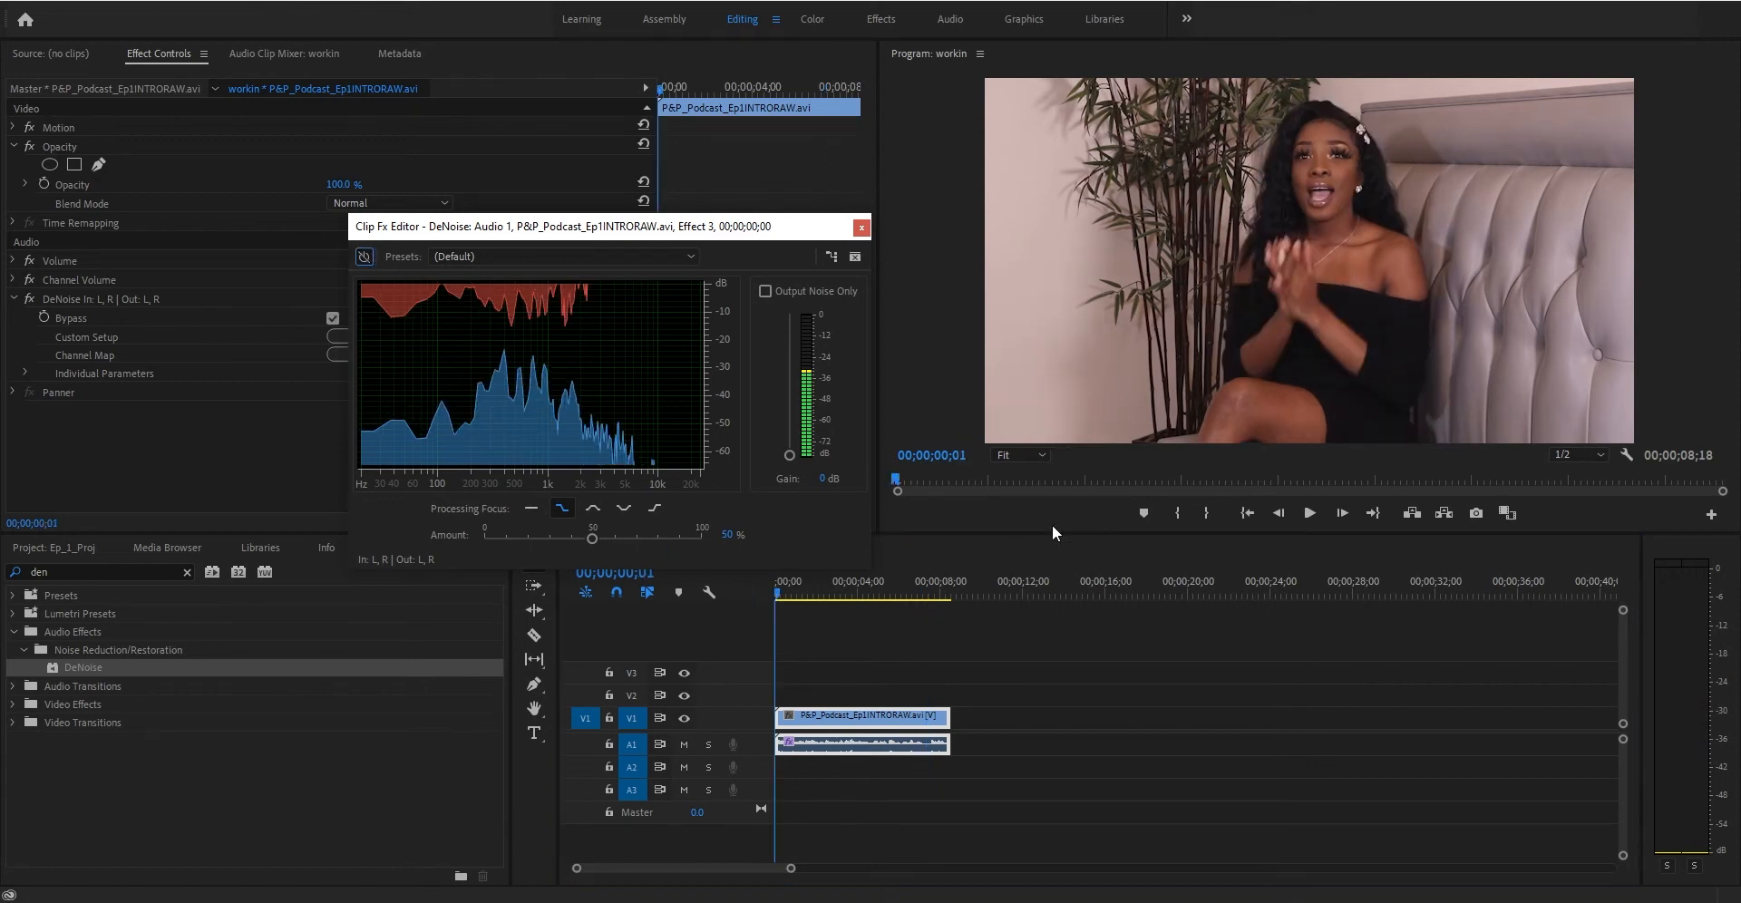
{"action": "key", "text": "space"}
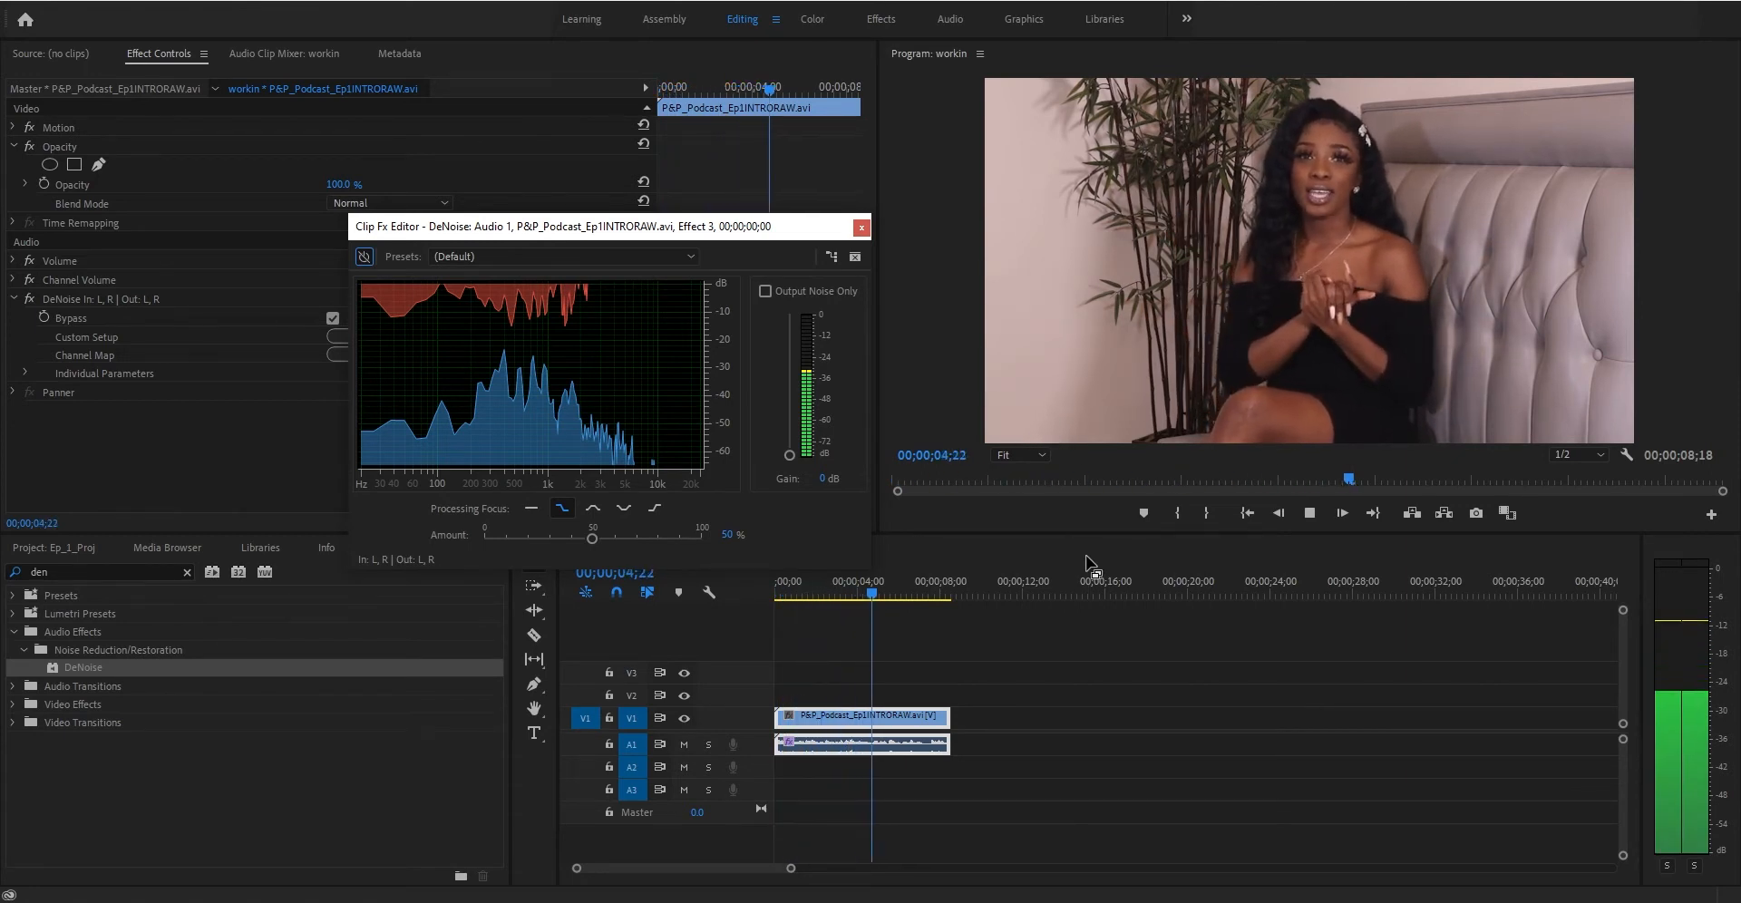
{"action": "key", "text": "space"}
- Re-enable the DeNoise effect, set its amount to 51% and play the clip
{"action": "left_click", "coordinate": [781, 594]}
{"action": "left_click", "coordinate": [363, 256]}
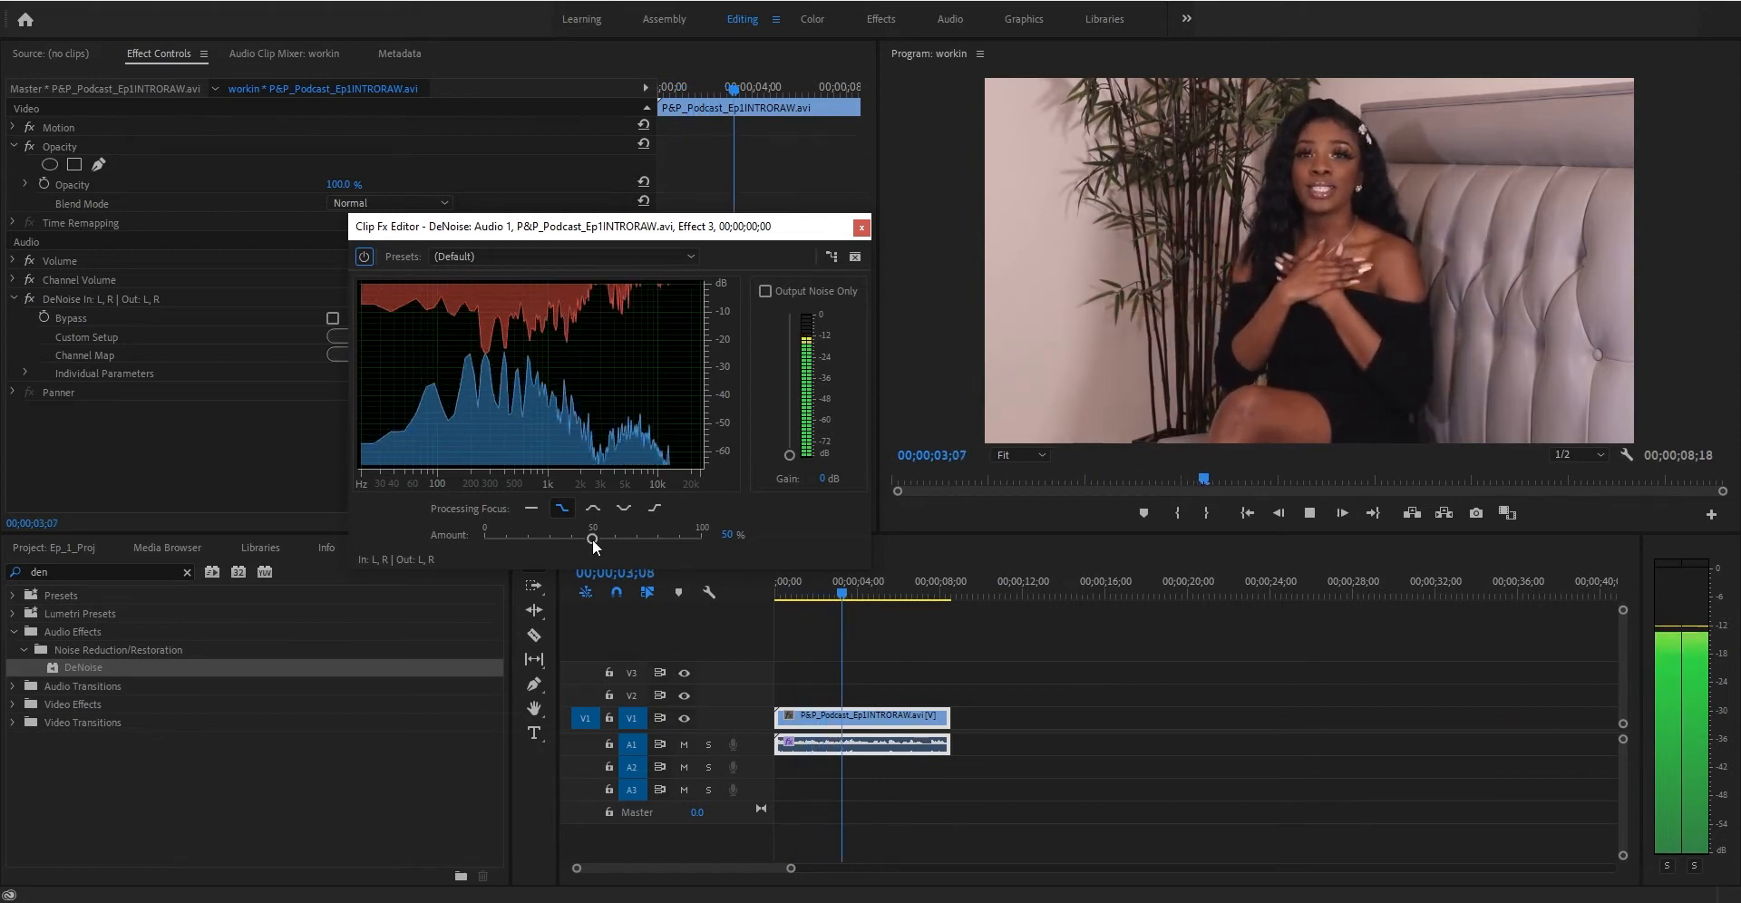
{"action": "left_click_drag", "start_coordinate": [592, 539], "coordinate": [596, 538]}
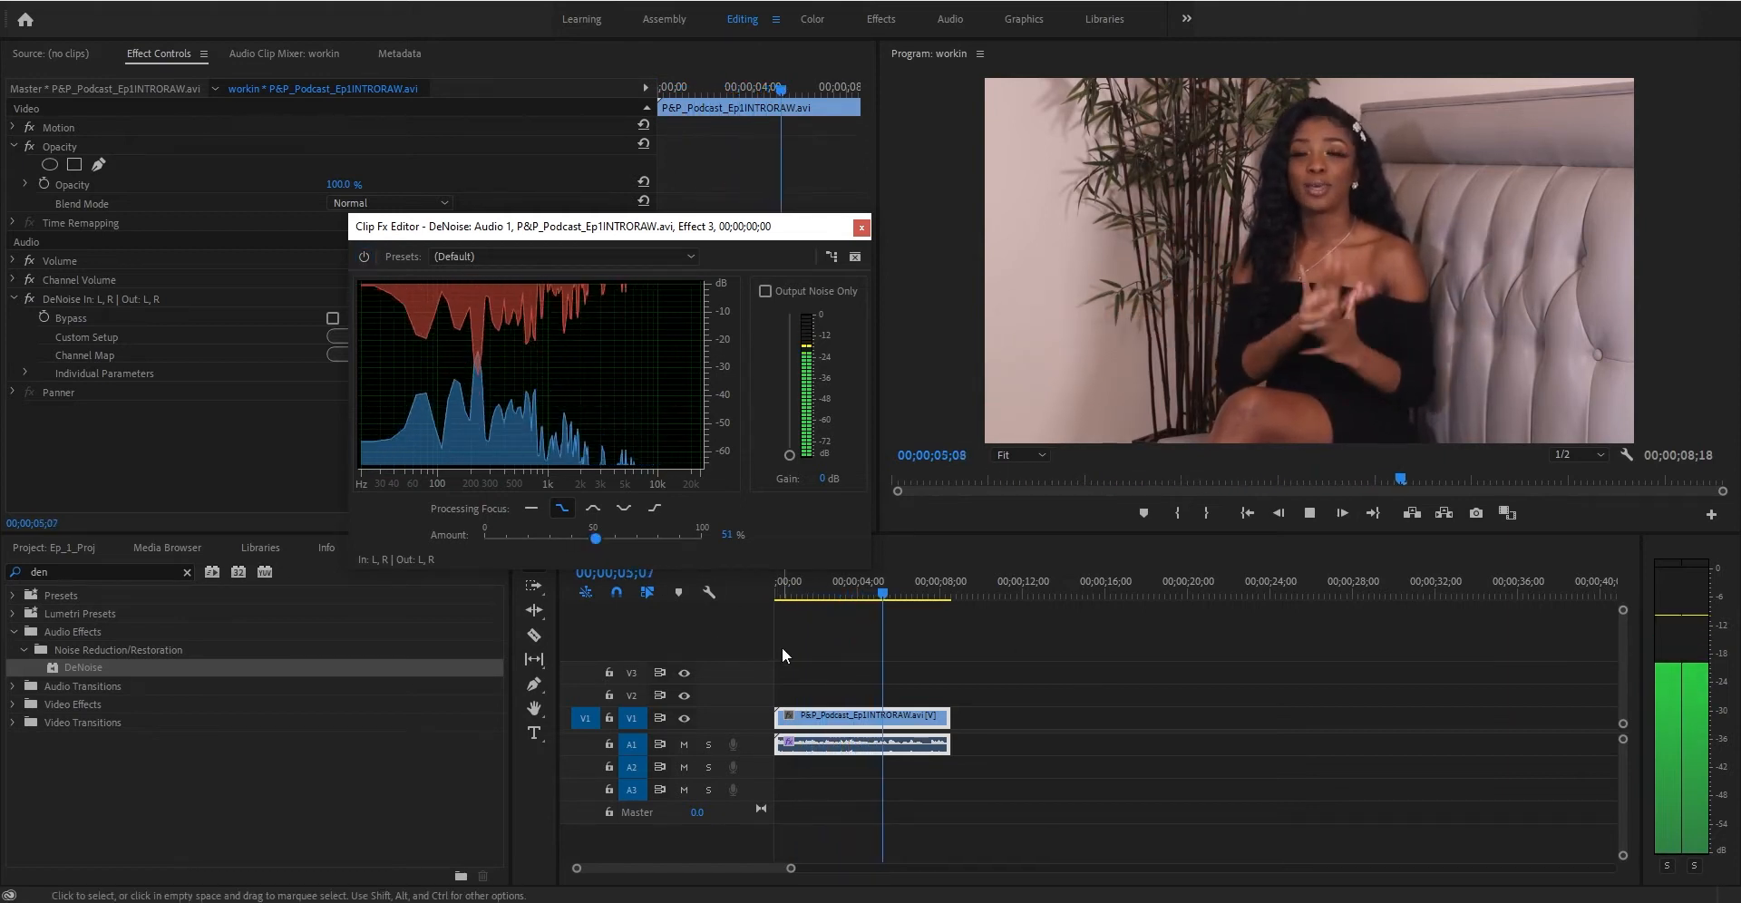
{"action": "key", "text": "space"}
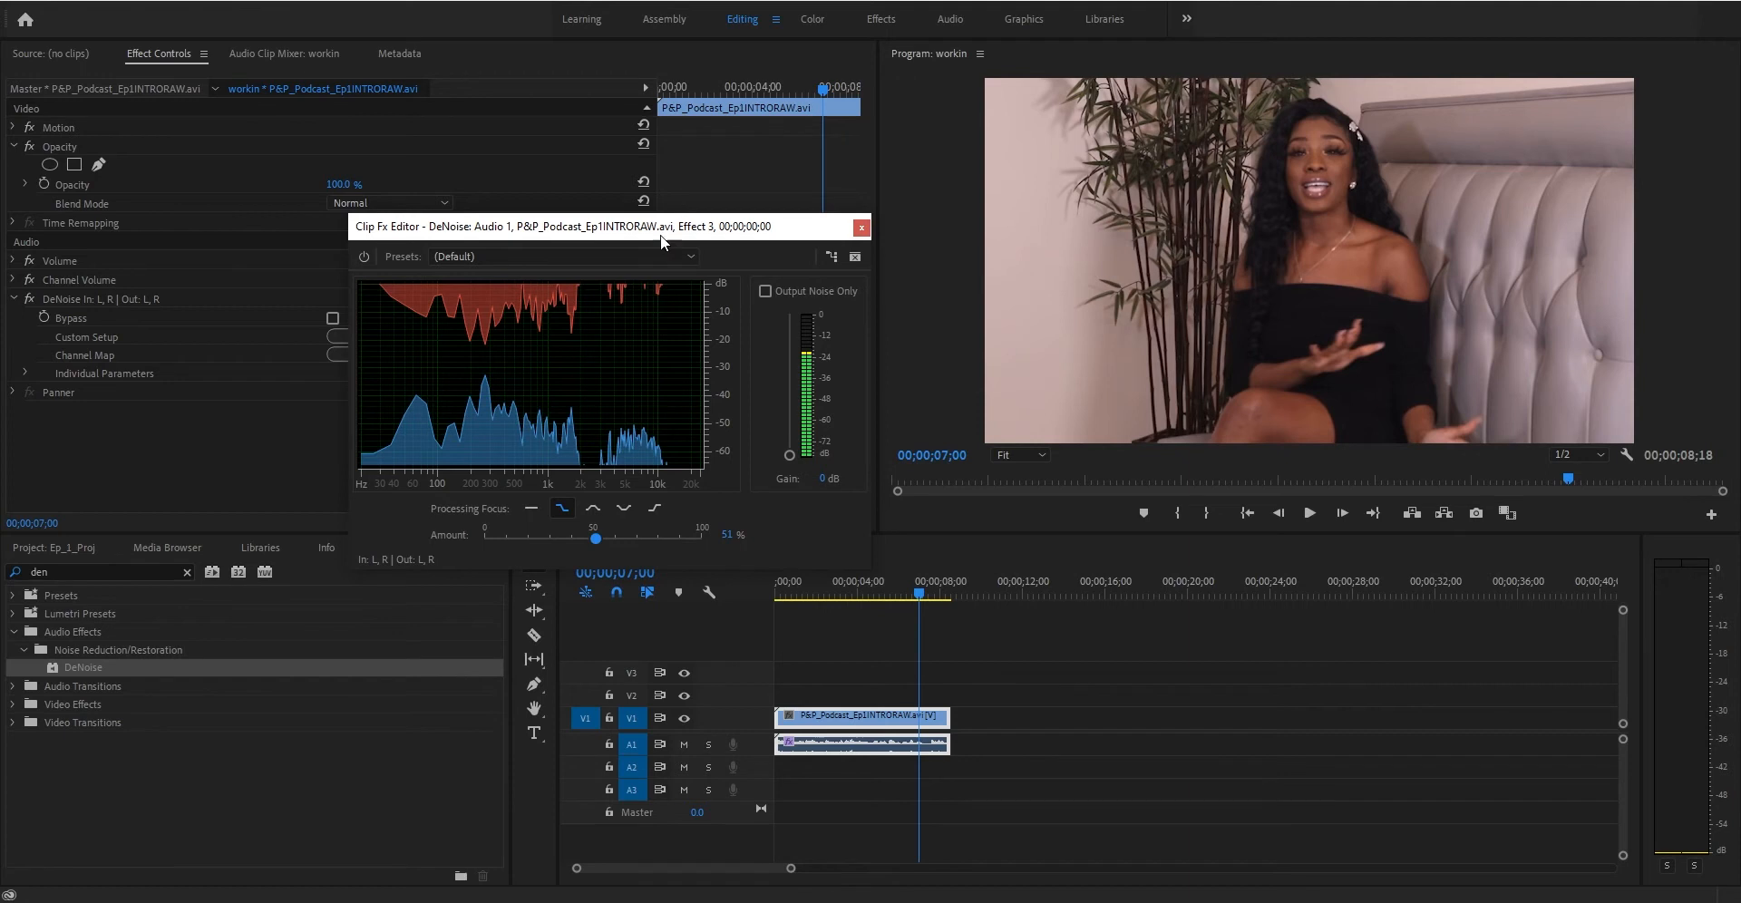
- Close the DeNoise custom setup editor
{"action": "left_click", "coordinate": [299, 460]}
{"action": "left_click_drag", "start_coordinate": [768, 233], "coordinate": [765, 239]}
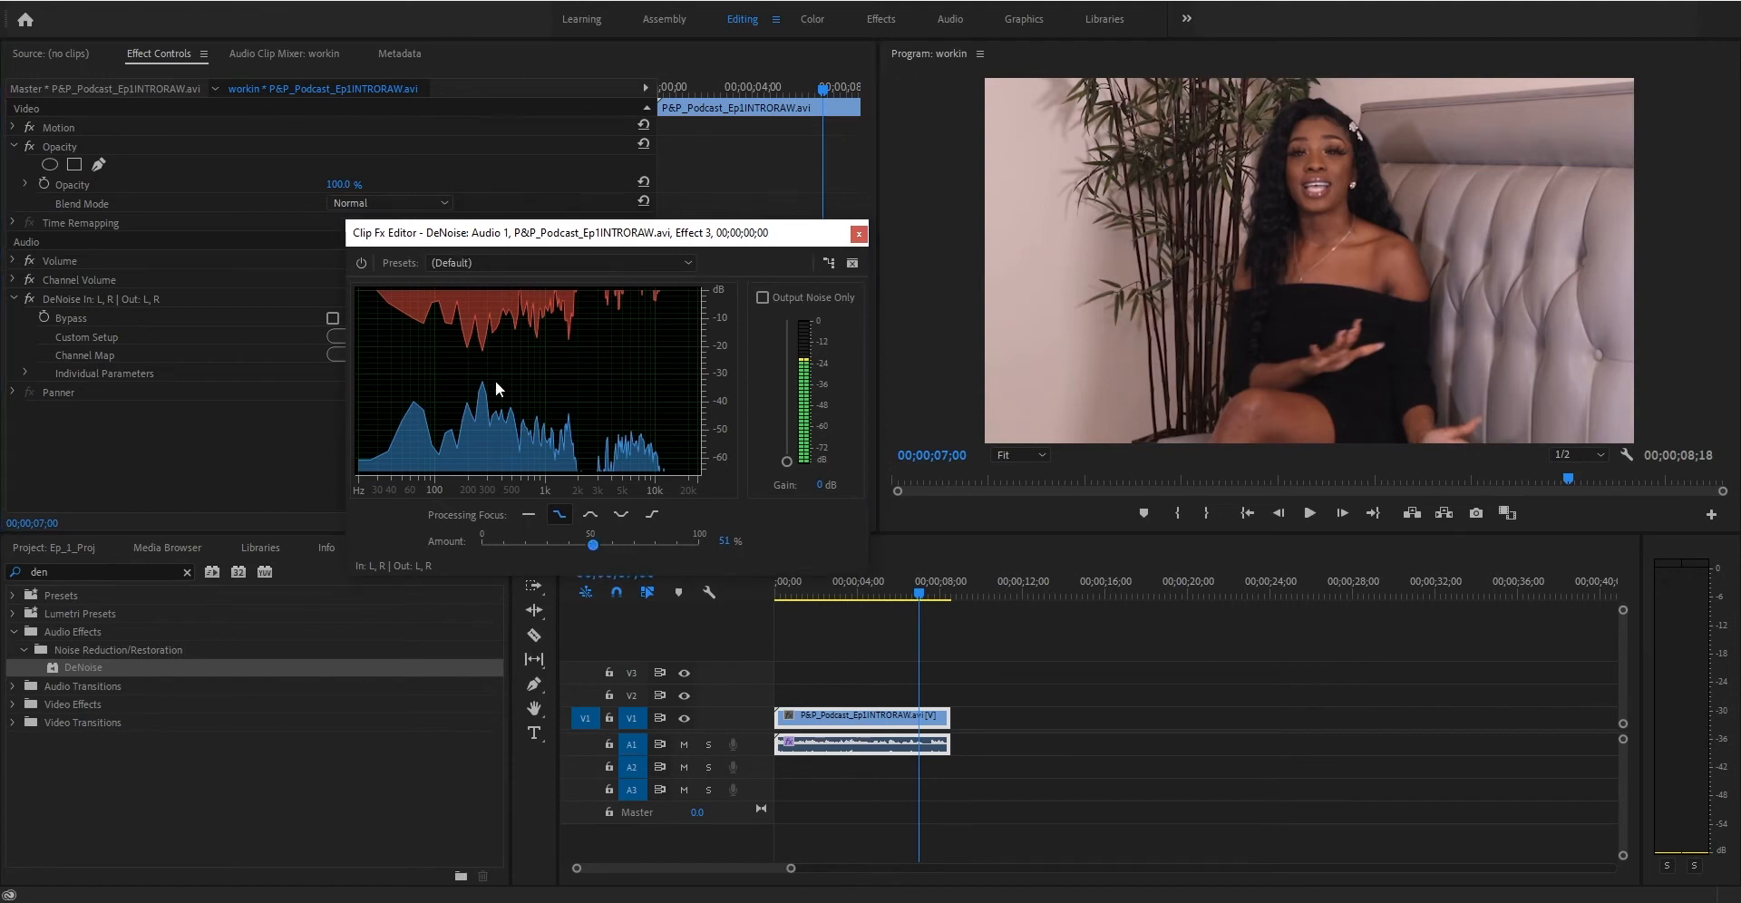
{"action": "left_click", "coordinate": [858, 234]}
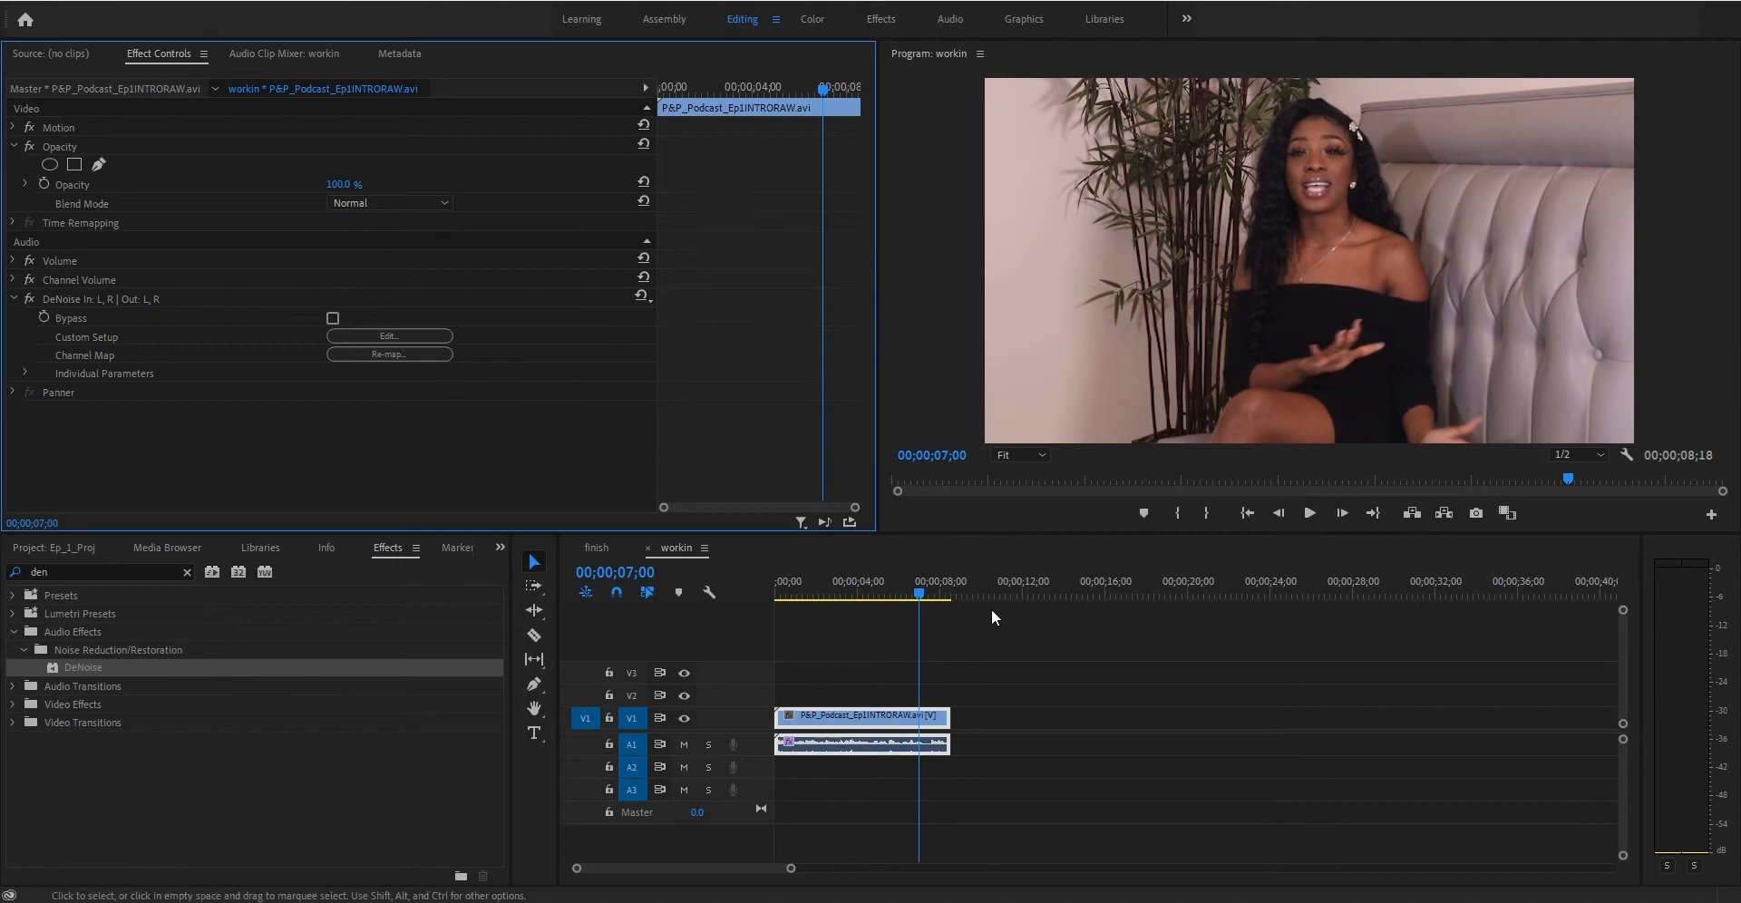
- Play the clip from near the start to review the denoised audio
{"action": "left_click", "coordinate": [804, 595]}
{"action": "key", "text": "space"}
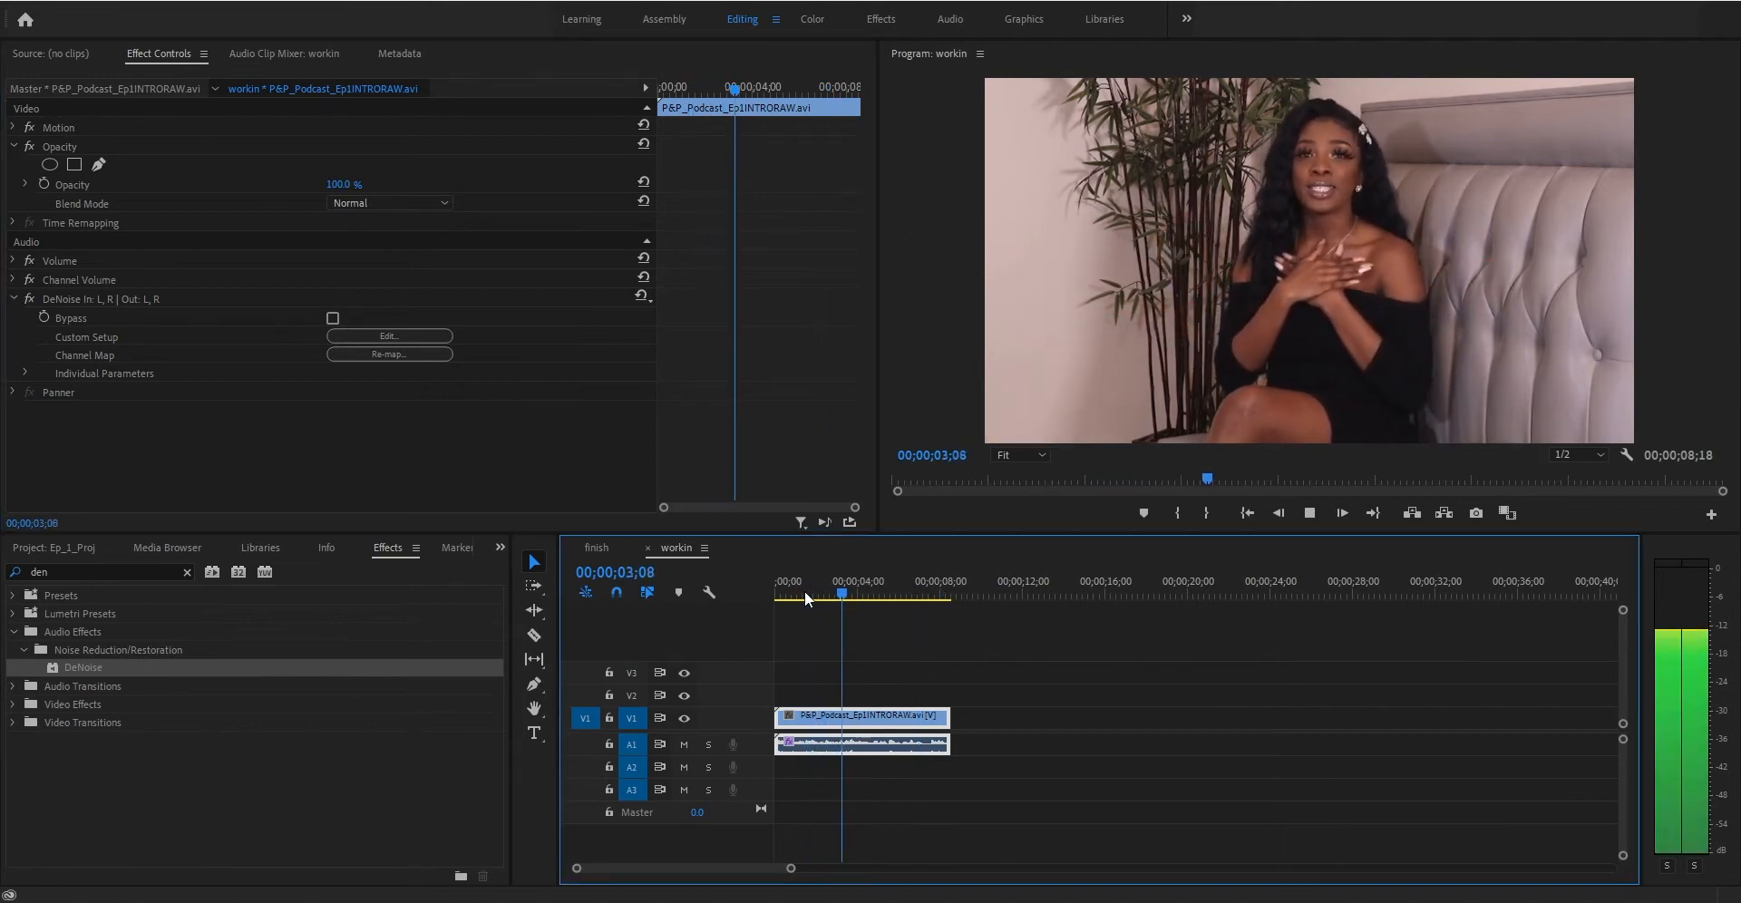
{"action": "key", "text": "space"}
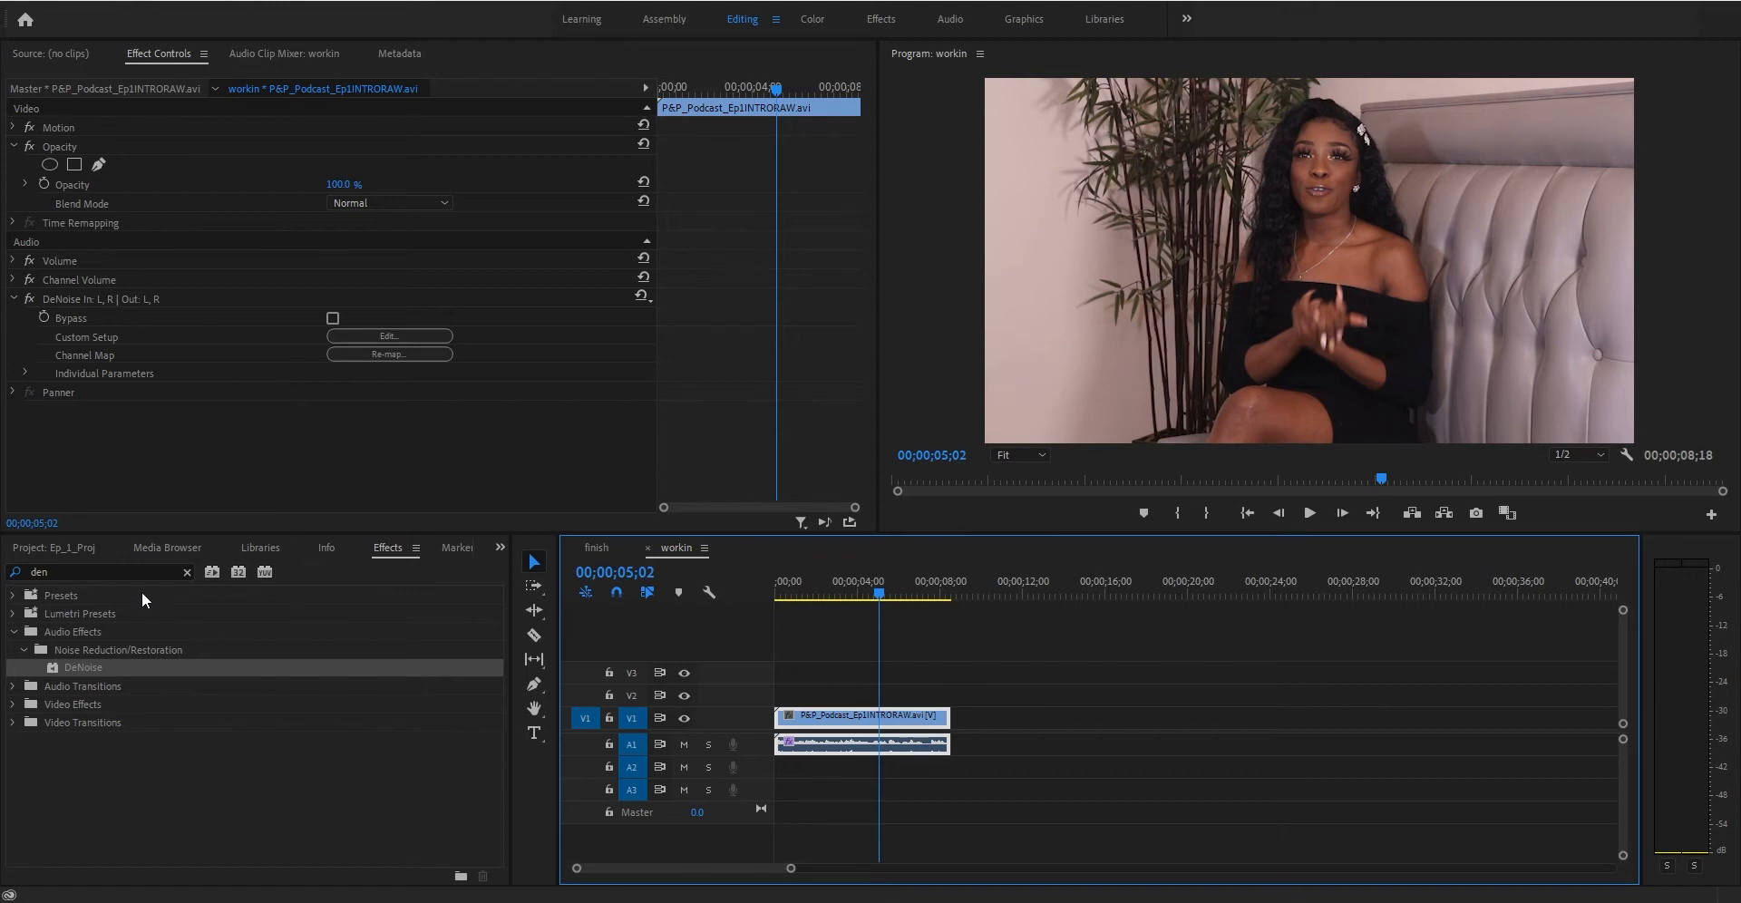
- Search the effects for "param" and apply the Parametric Equalizer to the interview clip
{"action": "left_click", "coordinate": [128, 572]}
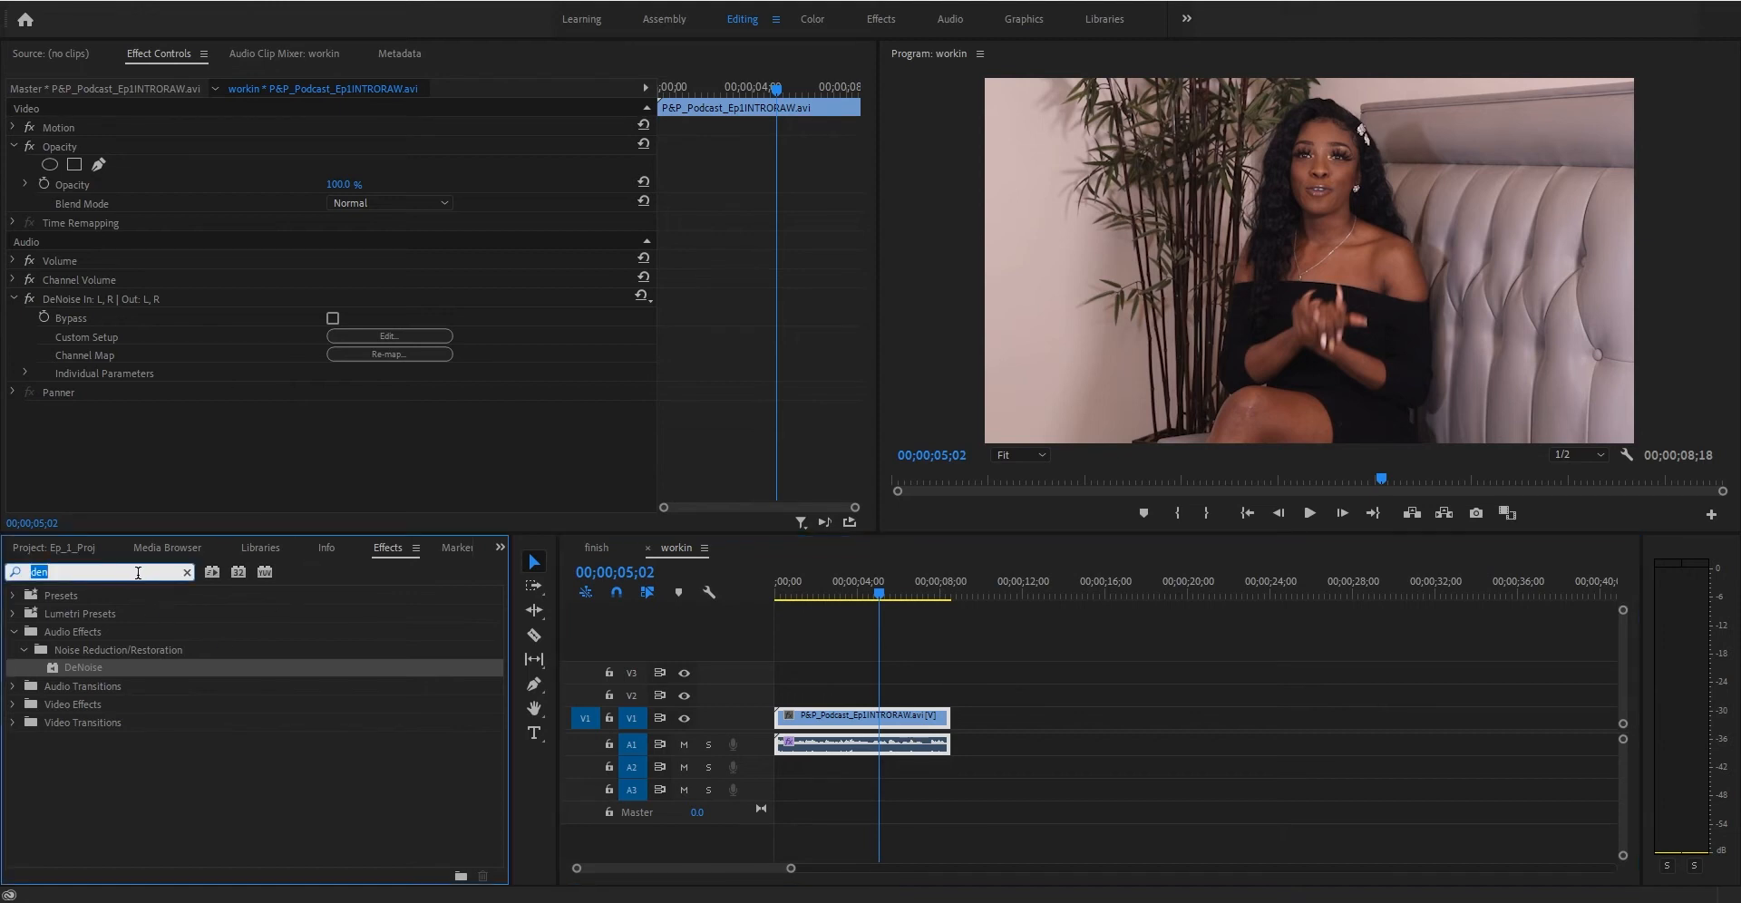
{"action": "type", "text": "param"}
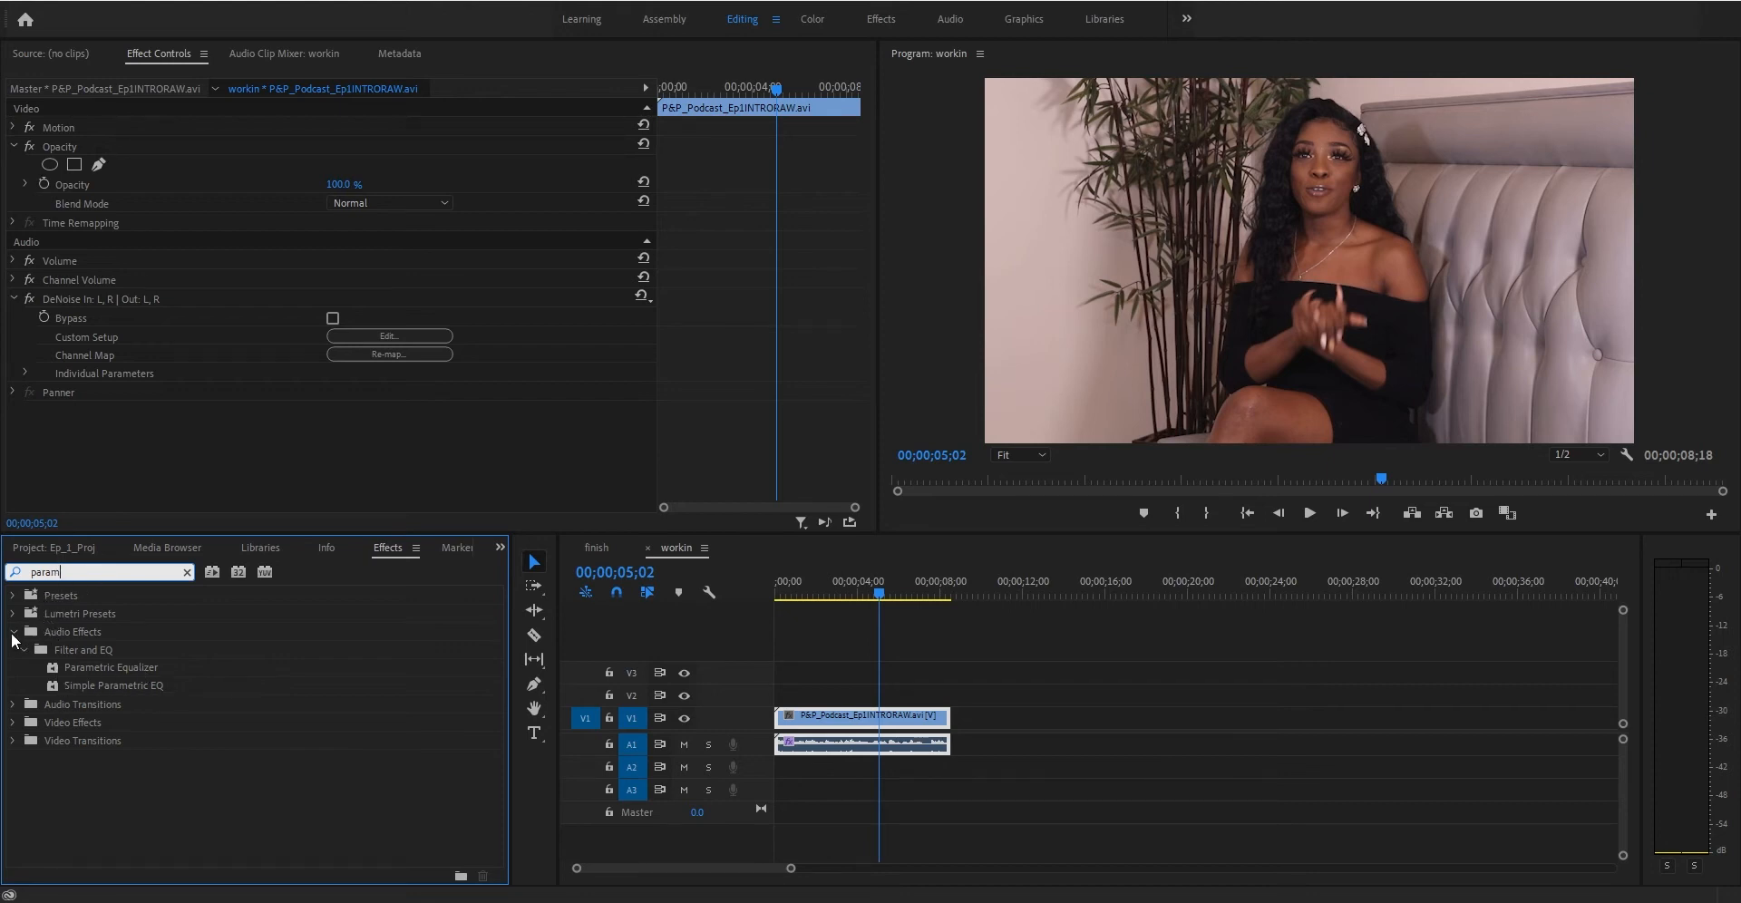
{"action": "left_click", "coordinate": [51, 671]}
{"action": "left_click_drag", "start_coordinate": [51, 671], "coordinate": [824, 748]}
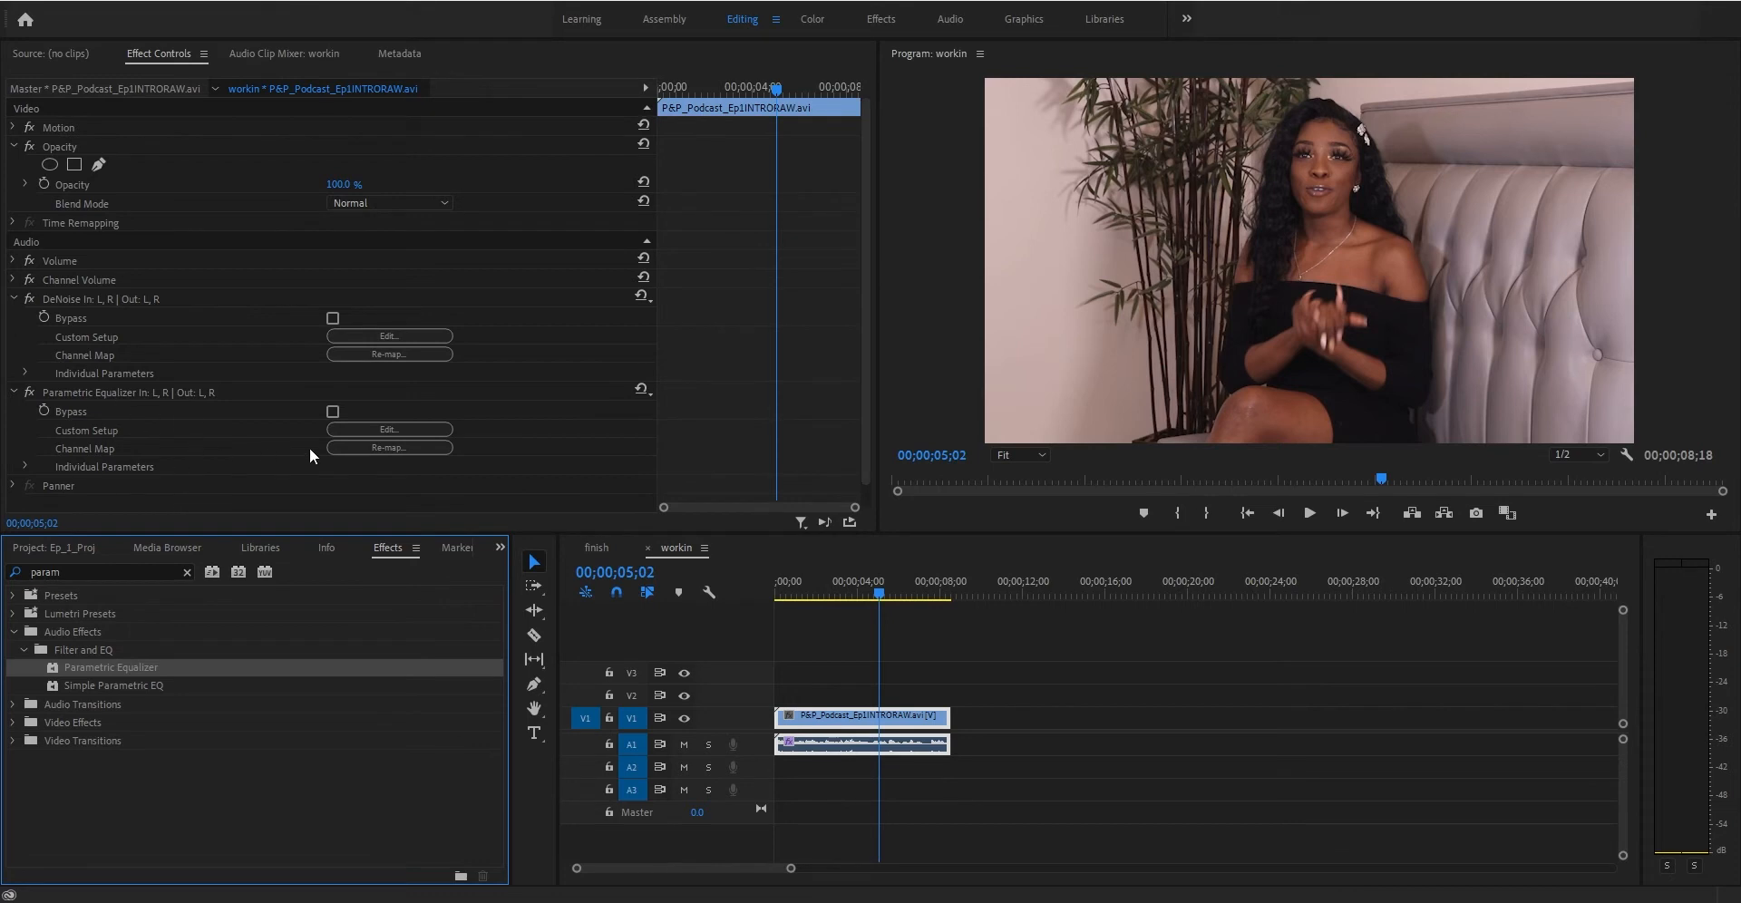
- Open the Parametric Equalizer's custom setup editor and browse its presets, keeping Default
{"action": "left_click", "coordinate": [361, 432]}
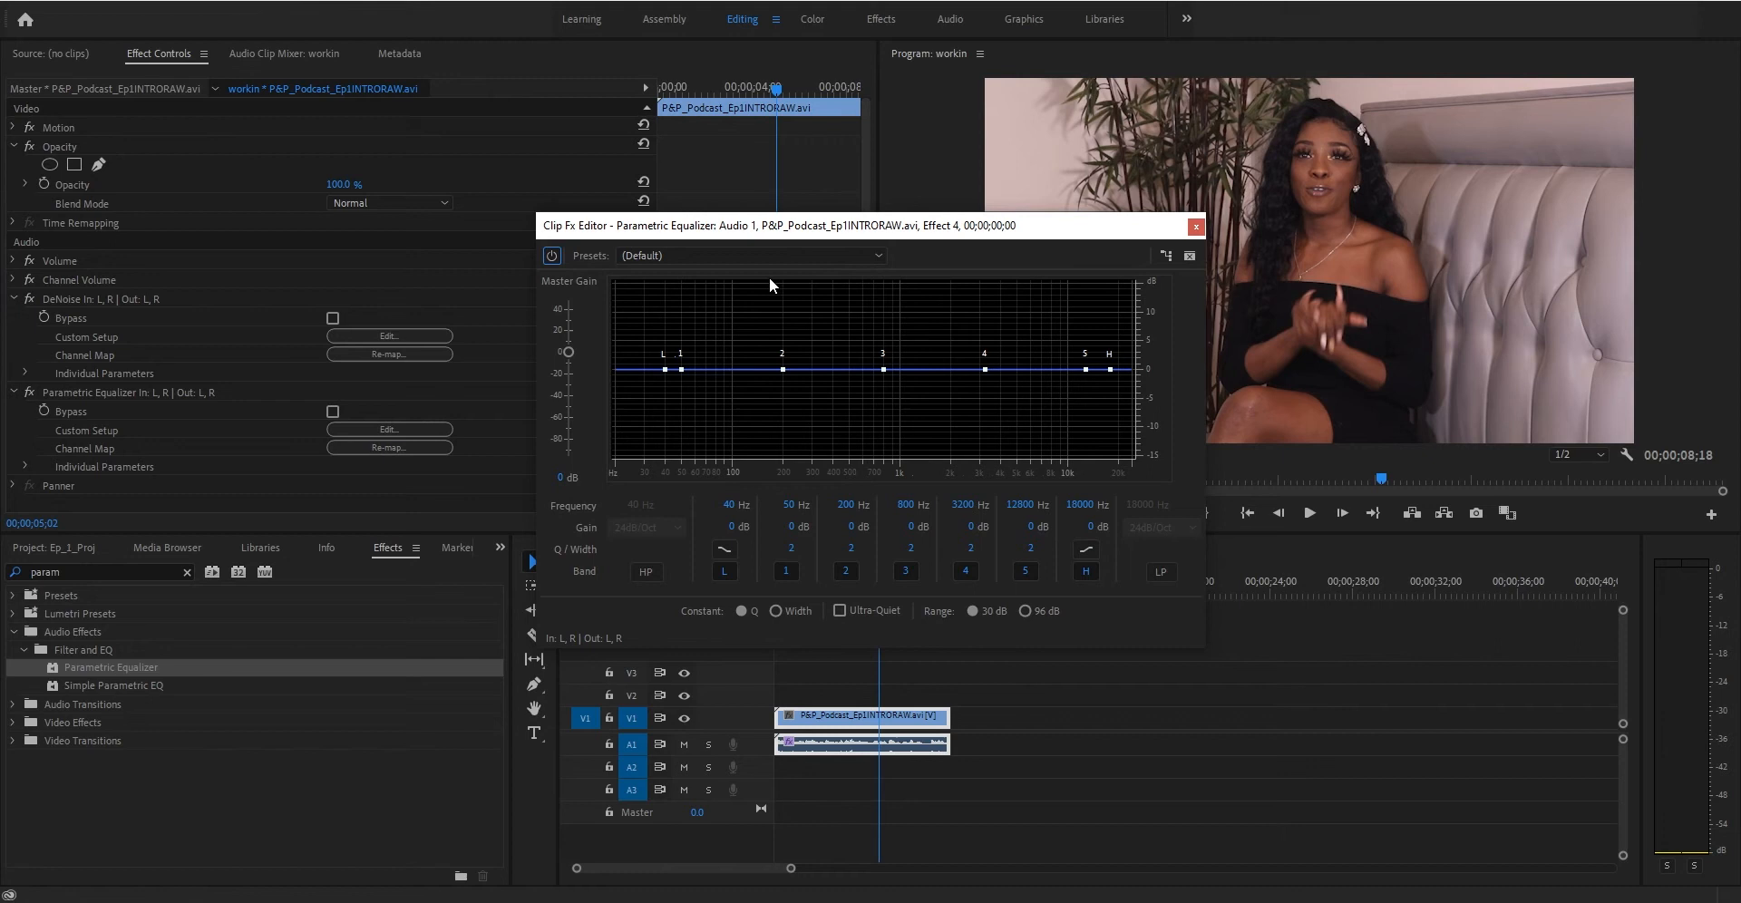
{"action": "left_click", "coordinate": [878, 255]}
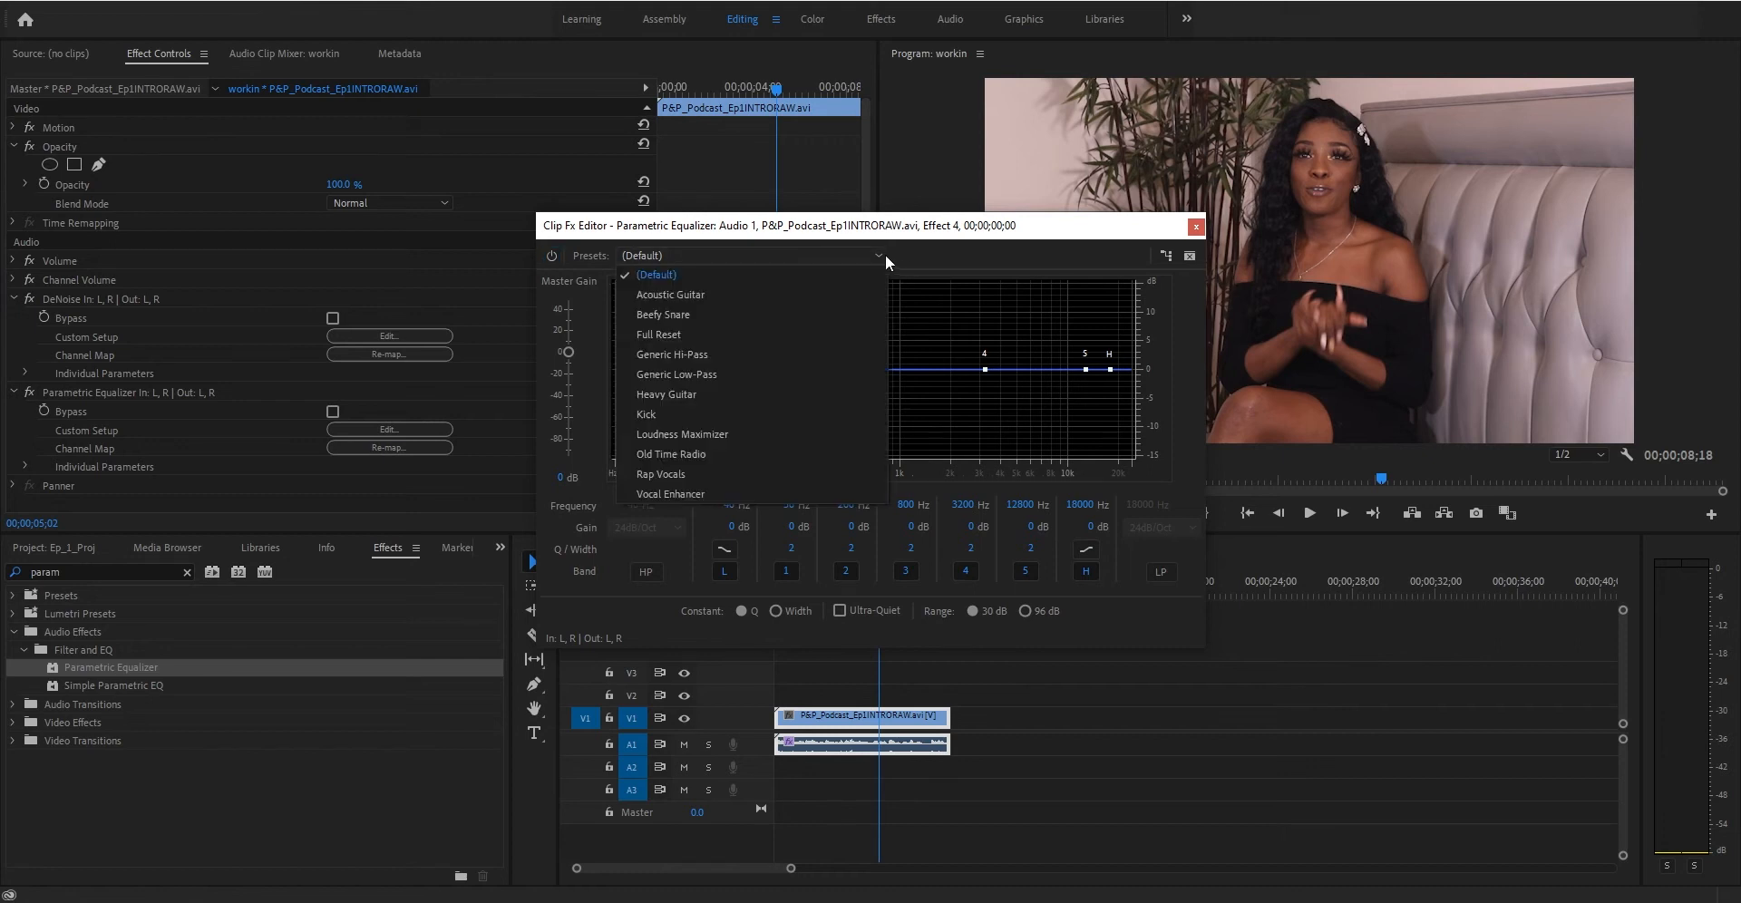
{"action": "left_click", "coordinate": [874, 254]}
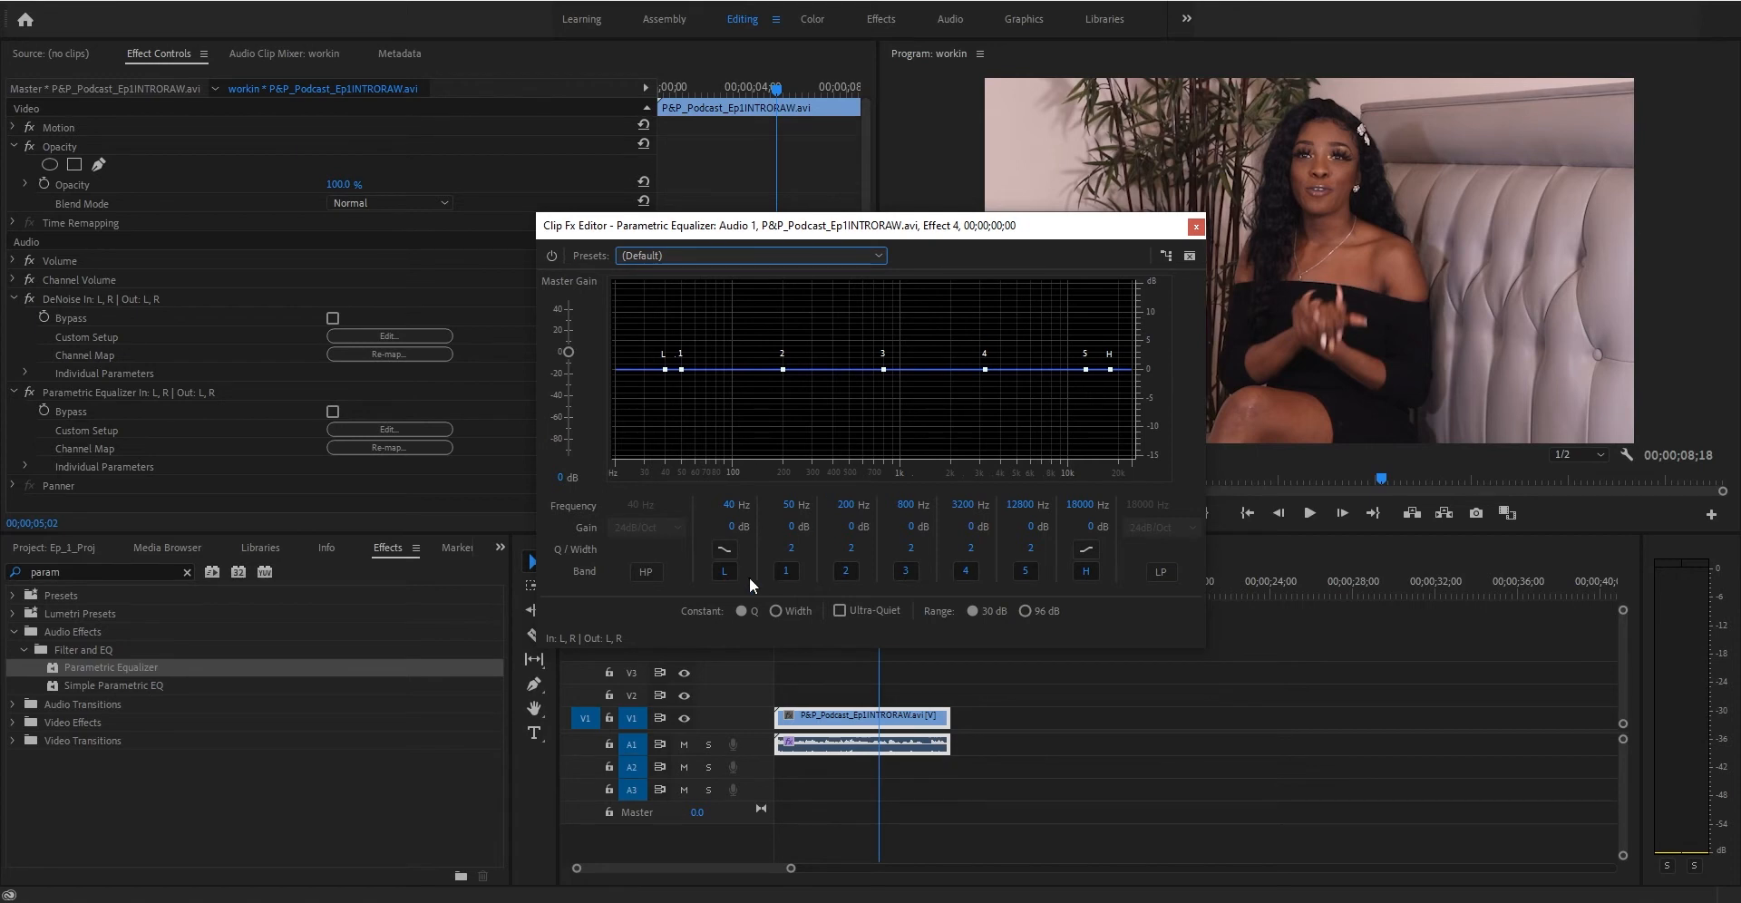
- Adjust the equalizer bands, pulling band 3 down to about -9.9 dB near 825 Hz
{"action": "left_click", "coordinate": [724, 571]}
{"action": "left_click", "coordinate": [785, 570]}
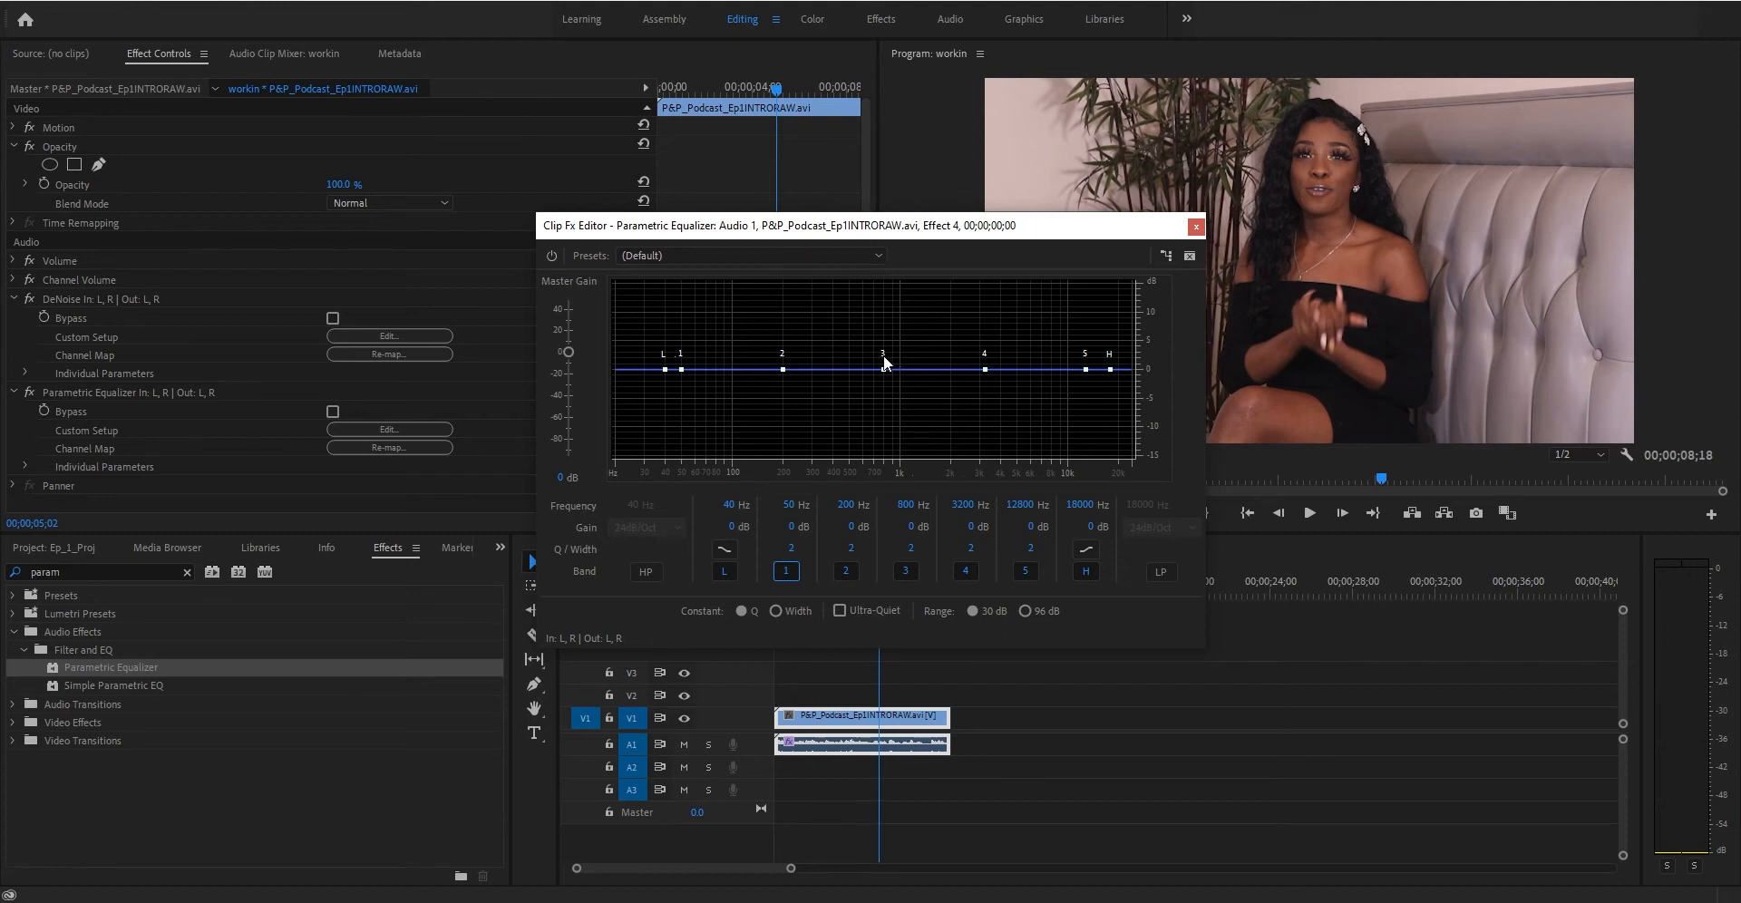
{"action": "left_click_drag", "start_coordinate": [884, 369], "coordinate": [886, 428]}
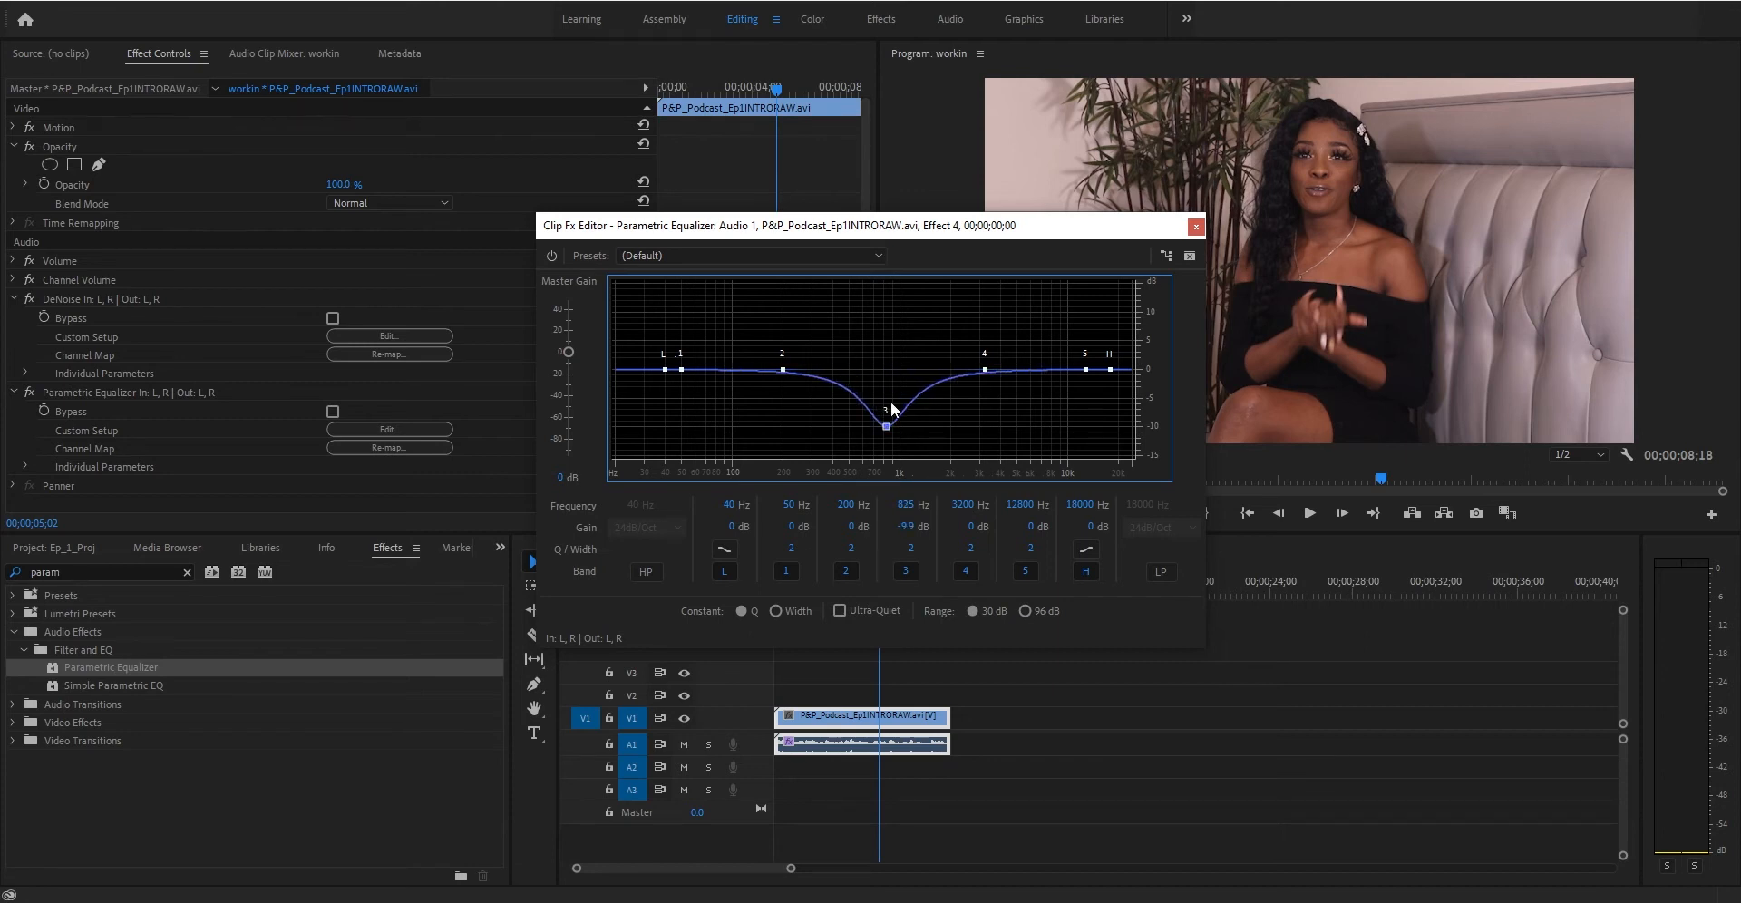
- Flatten the equalizer curve by setting the gains of bands 1 and 3 to 0 dB
{"action": "left_click_drag", "start_coordinate": [682, 371], "coordinate": [680, 308]}
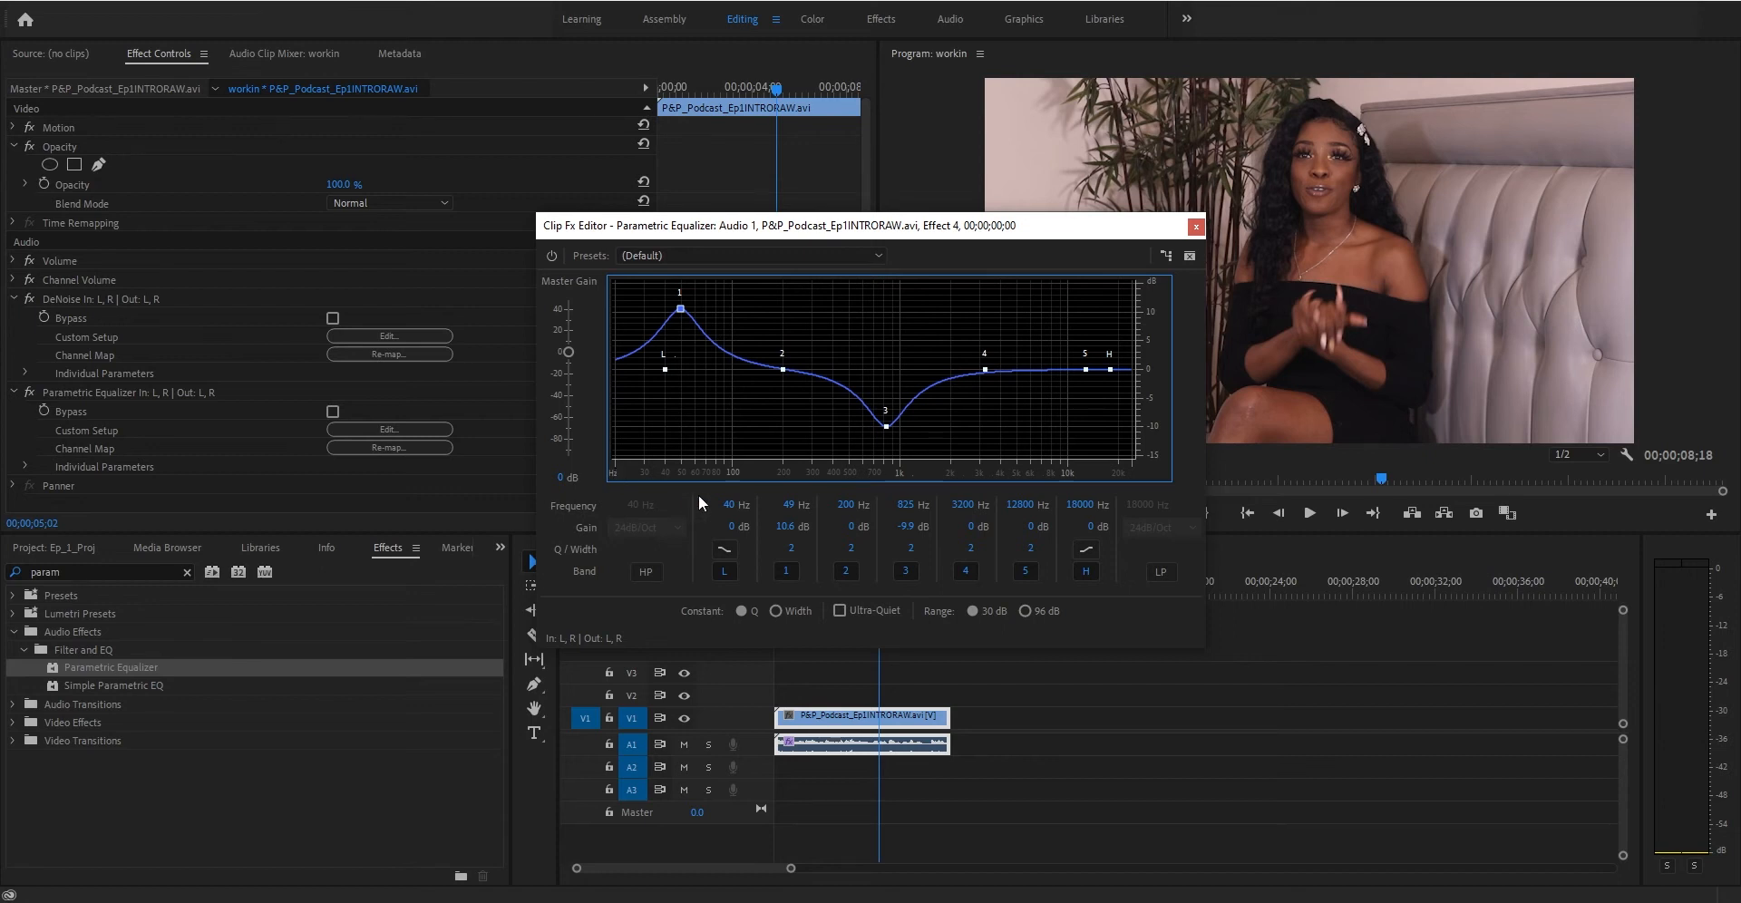
{"action": "left_click_drag", "start_coordinate": [680, 309], "coordinate": [681, 357]}
{"action": "left_click", "coordinate": [784, 526]}
{"action": "type", "text": "0"}
{"action": "key", "text": "Return"}
{"action": "left_click", "coordinate": [902, 526]}
{"action": "type", "text": "0"}
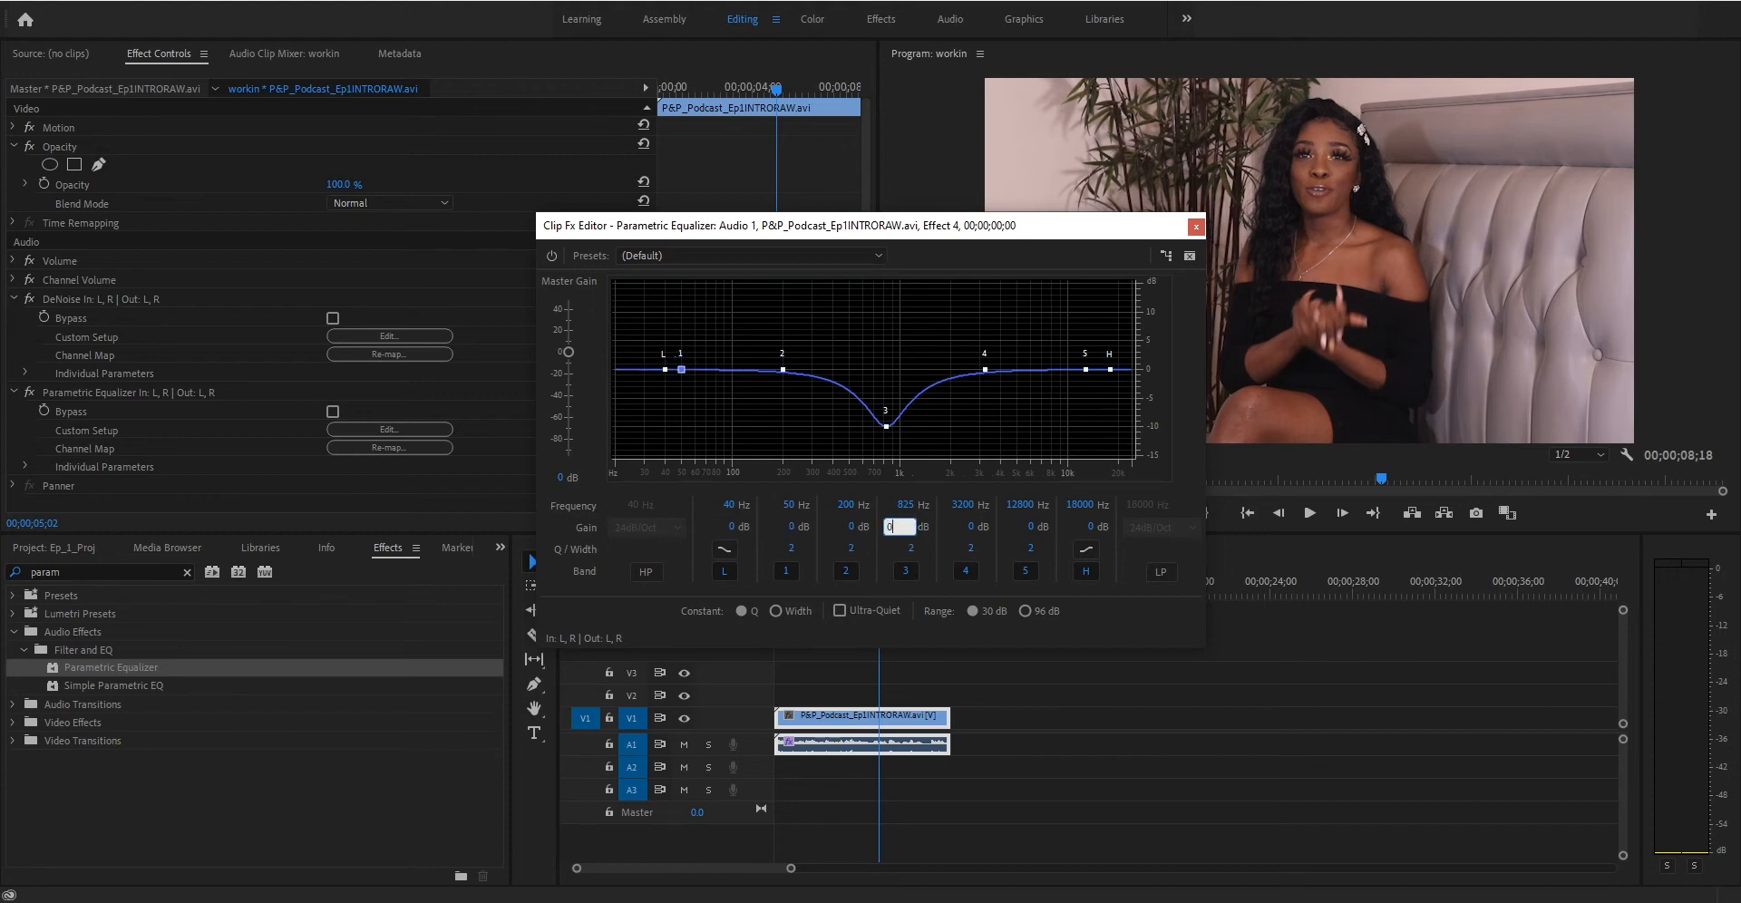
{"action": "key", "text": "Return"}
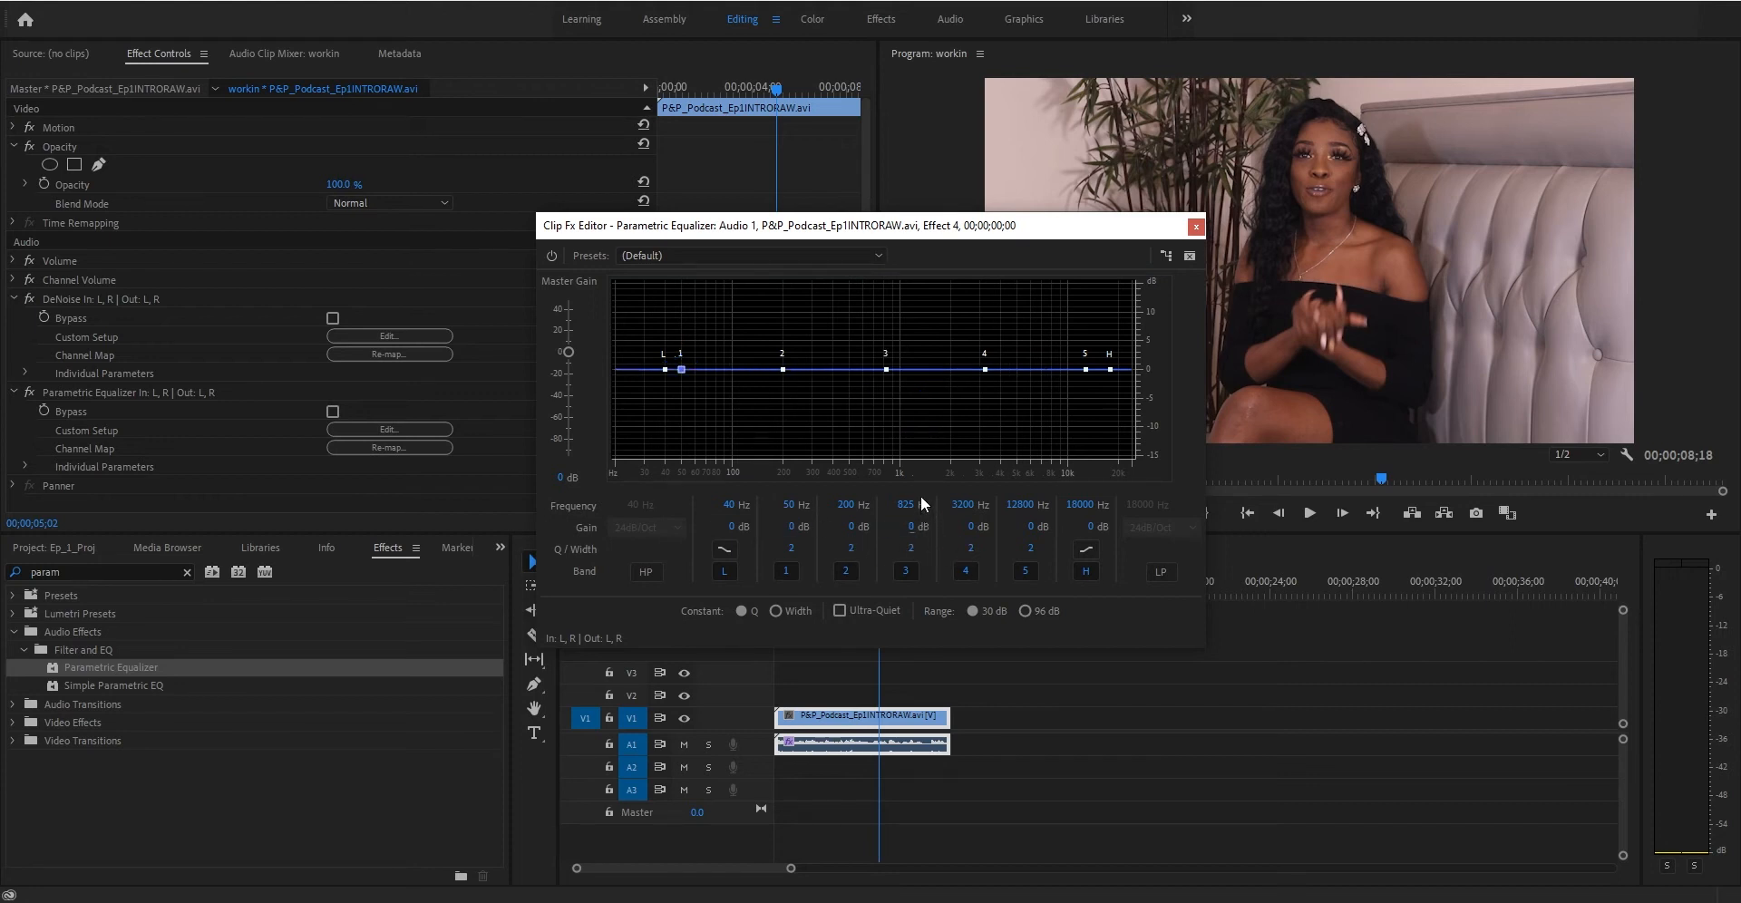
- Move the equalizer editor aside and play the clip from the start to watch its frequency spectrum
{"action": "left_click_drag", "start_coordinate": [867, 219], "coordinate": [425, 165]}
{"action": "left_click", "coordinate": [780, 591]}
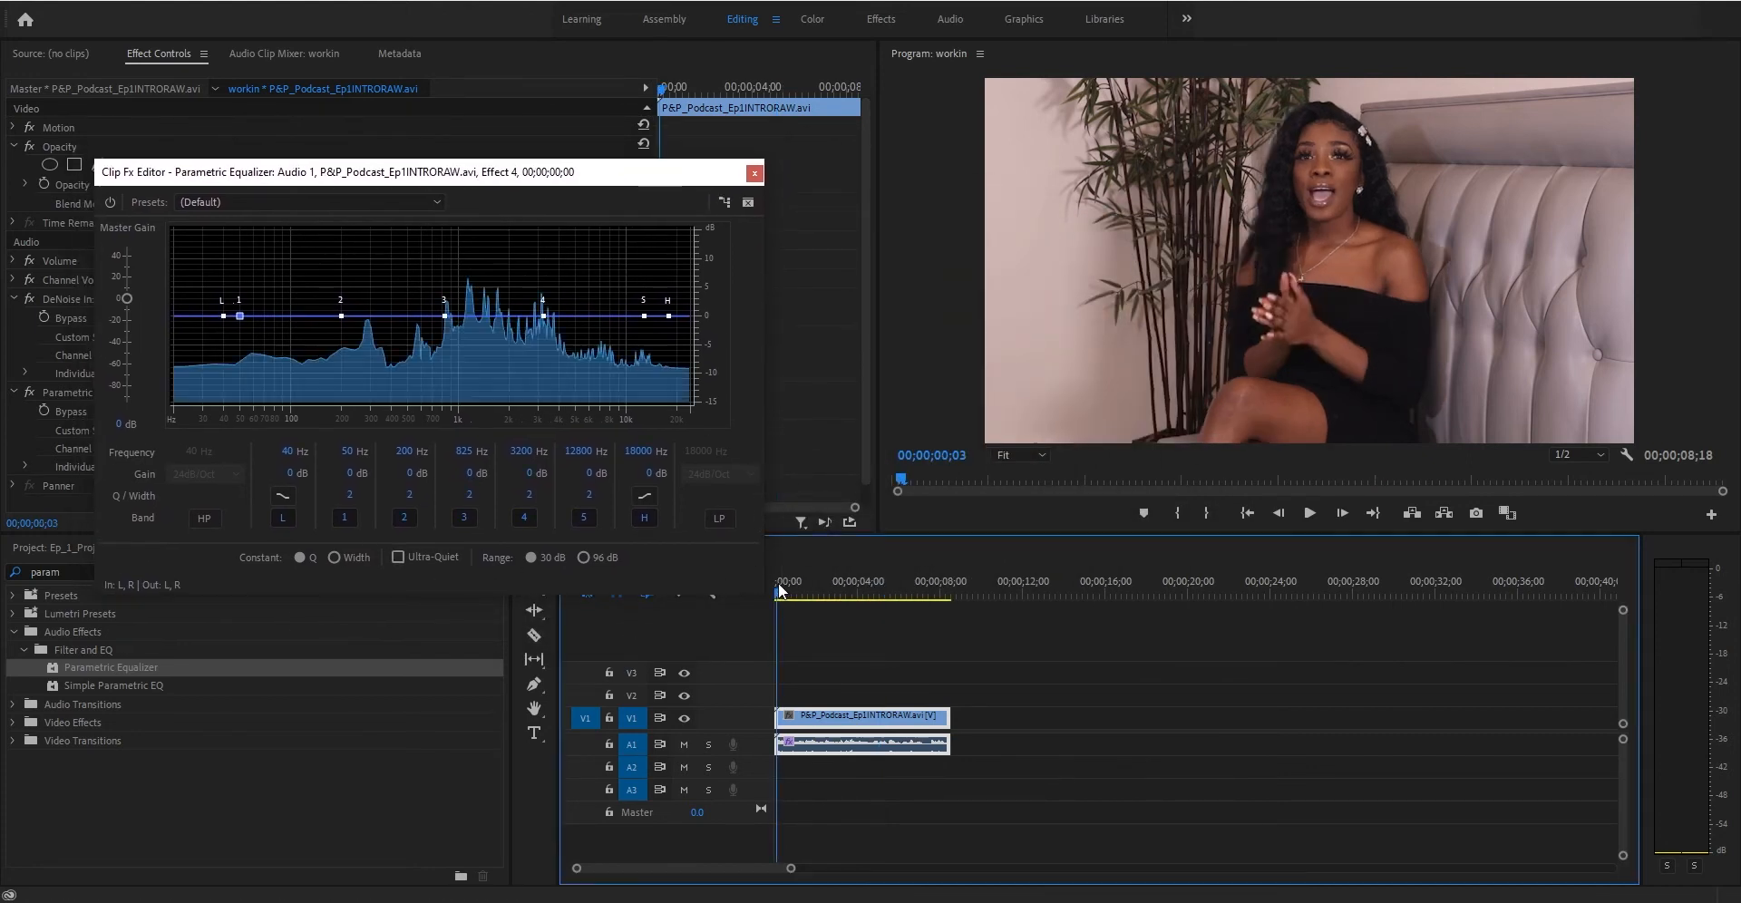
{"action": "key", "text": "space"}
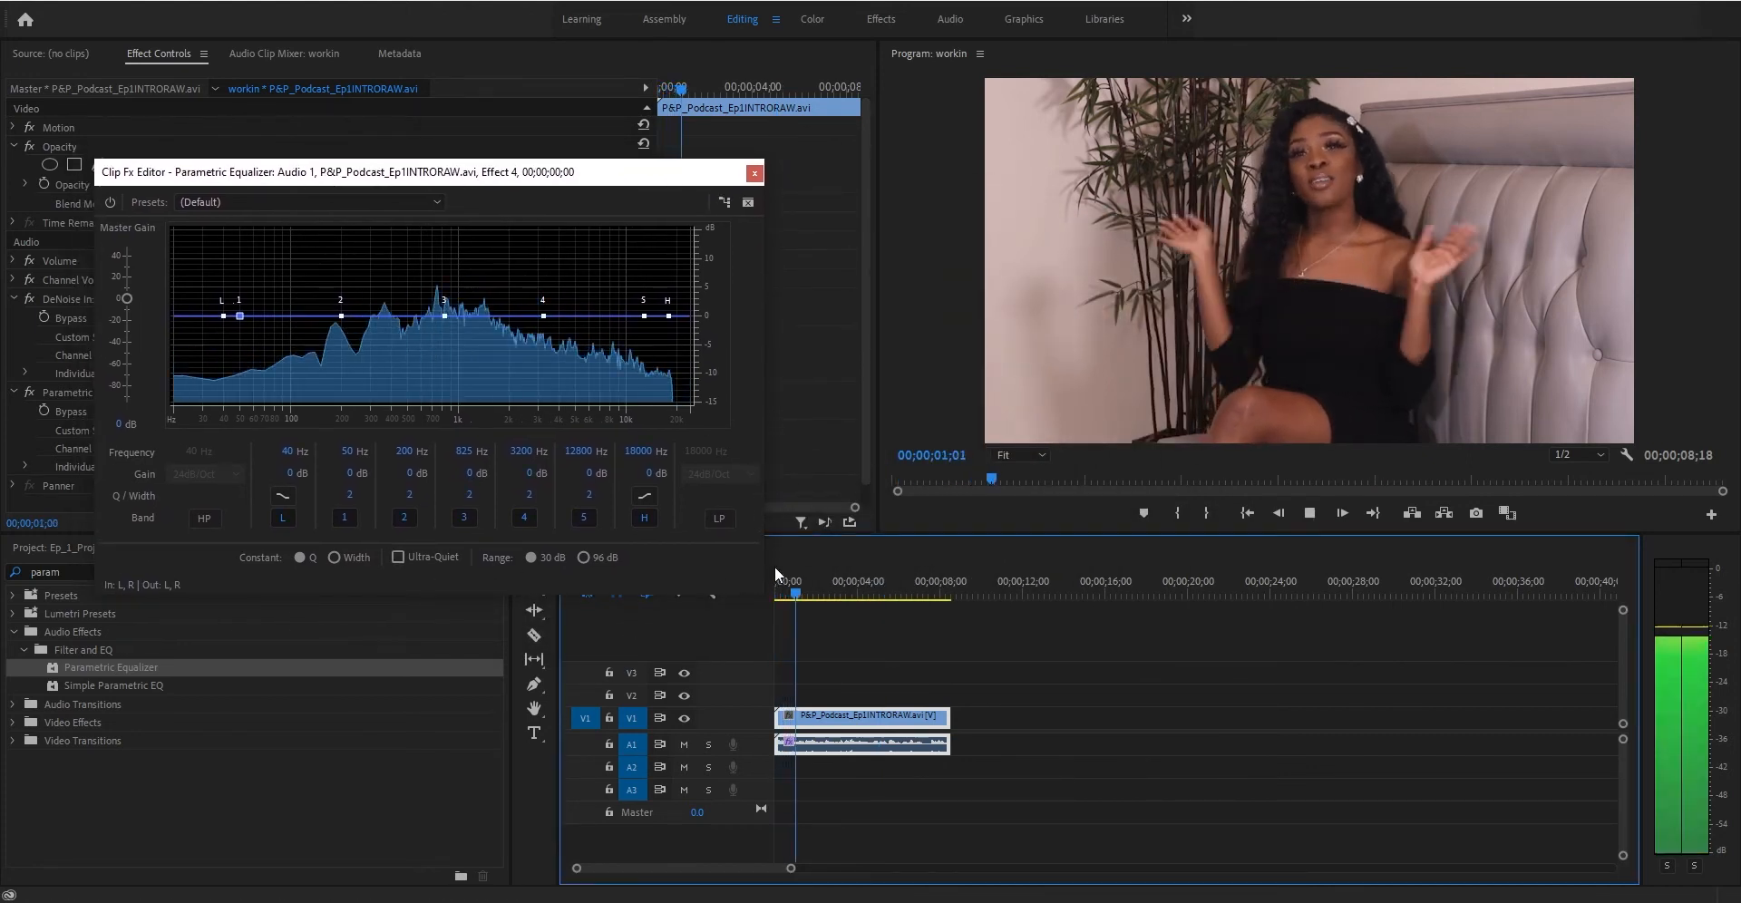
{"action": "key", "text": "space"}
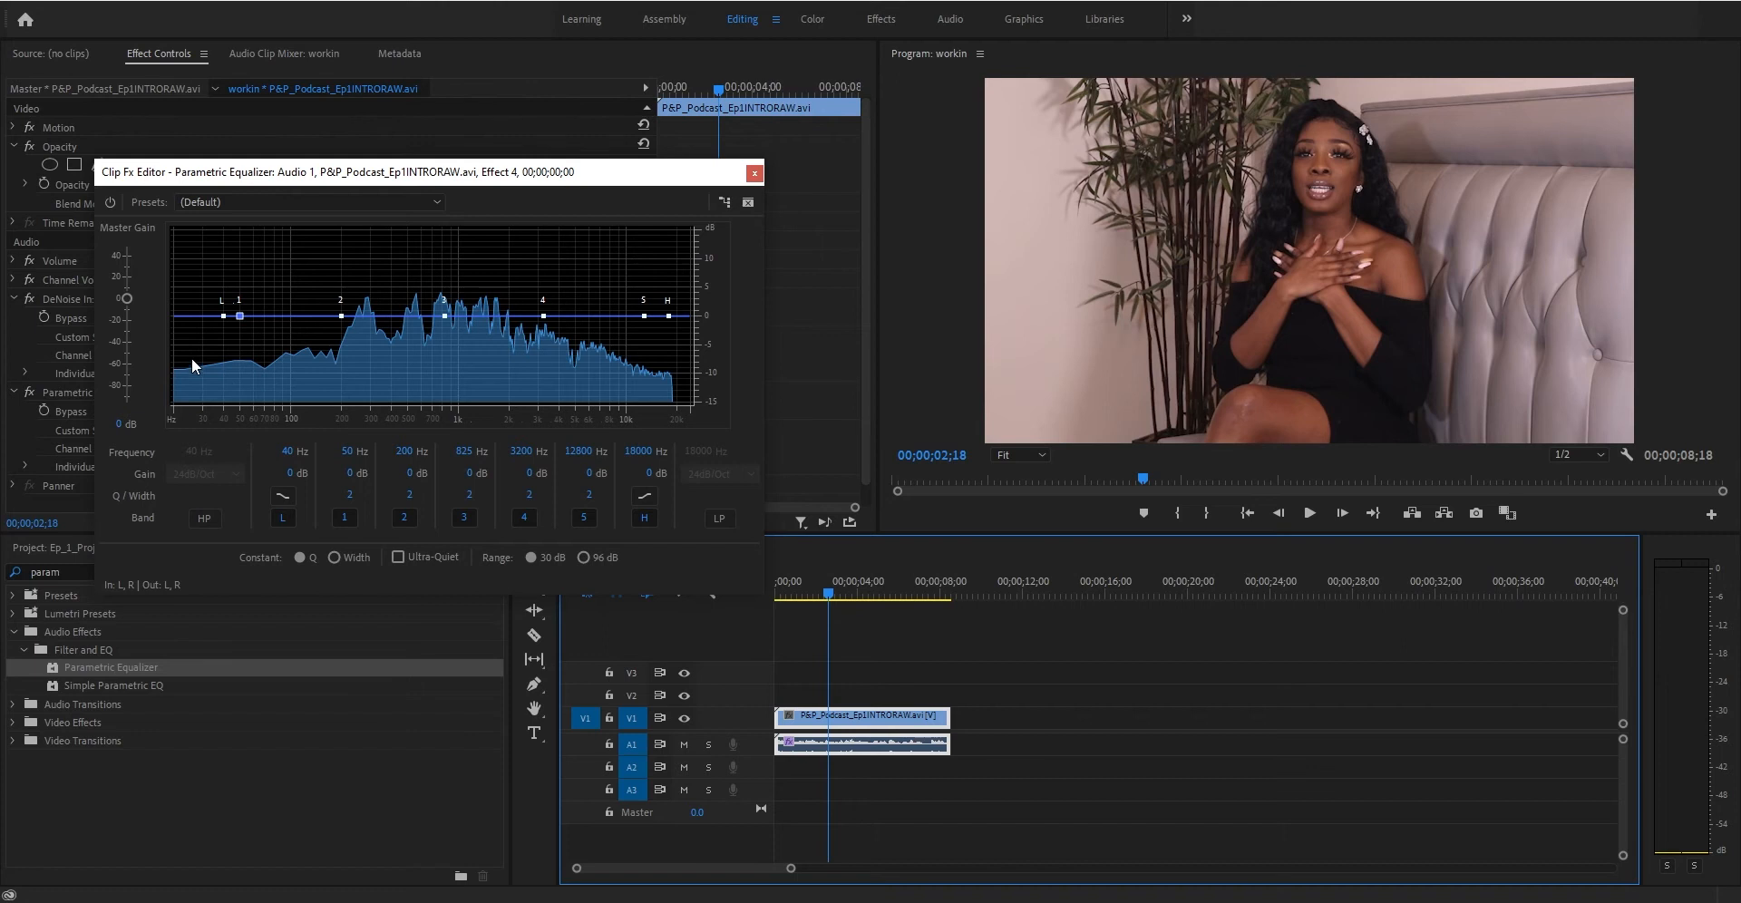
- Lower the master gain to about -5 dB and reset band 1's gain to 0 dB
{"action": "left_click_drag", "start_coordinate": [125, 298], "coordinate": [128, 309]}
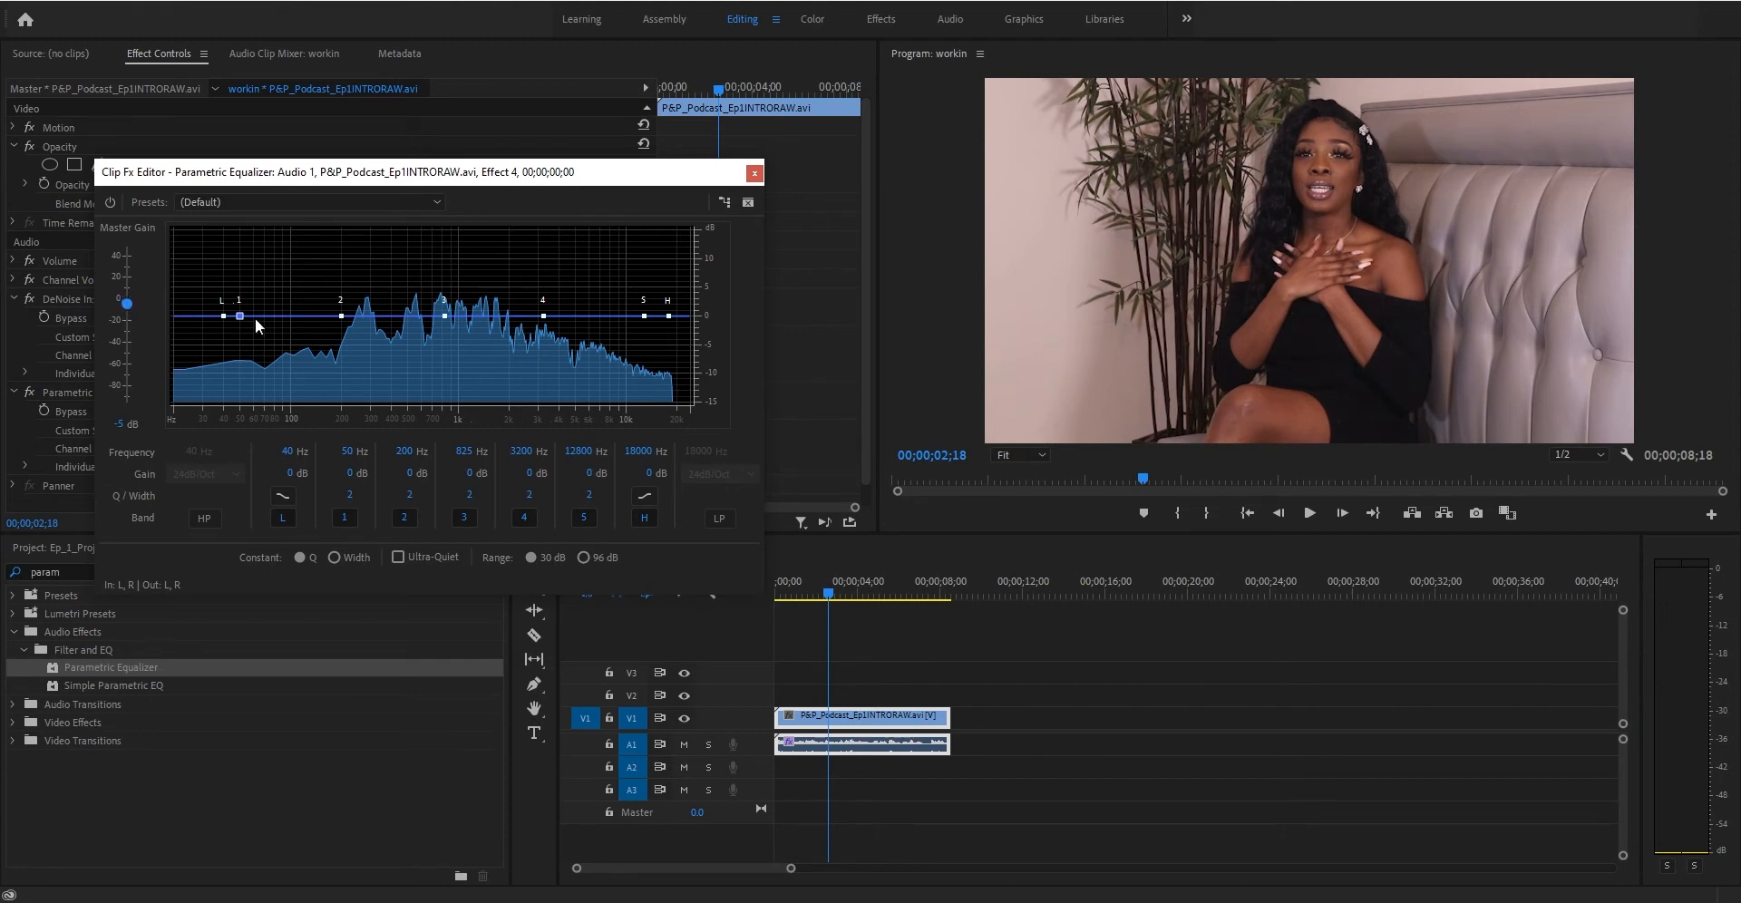
{"action": "mouse_move", "coordinate": [240, 316]}
{"action": "left_mouse_down"}
{"action": "mouse_move", "coordinate": [268, 337]}
{"action": "mouse_move", "coordinate": [243, 319]}
{"action": "left_mouse_up"}
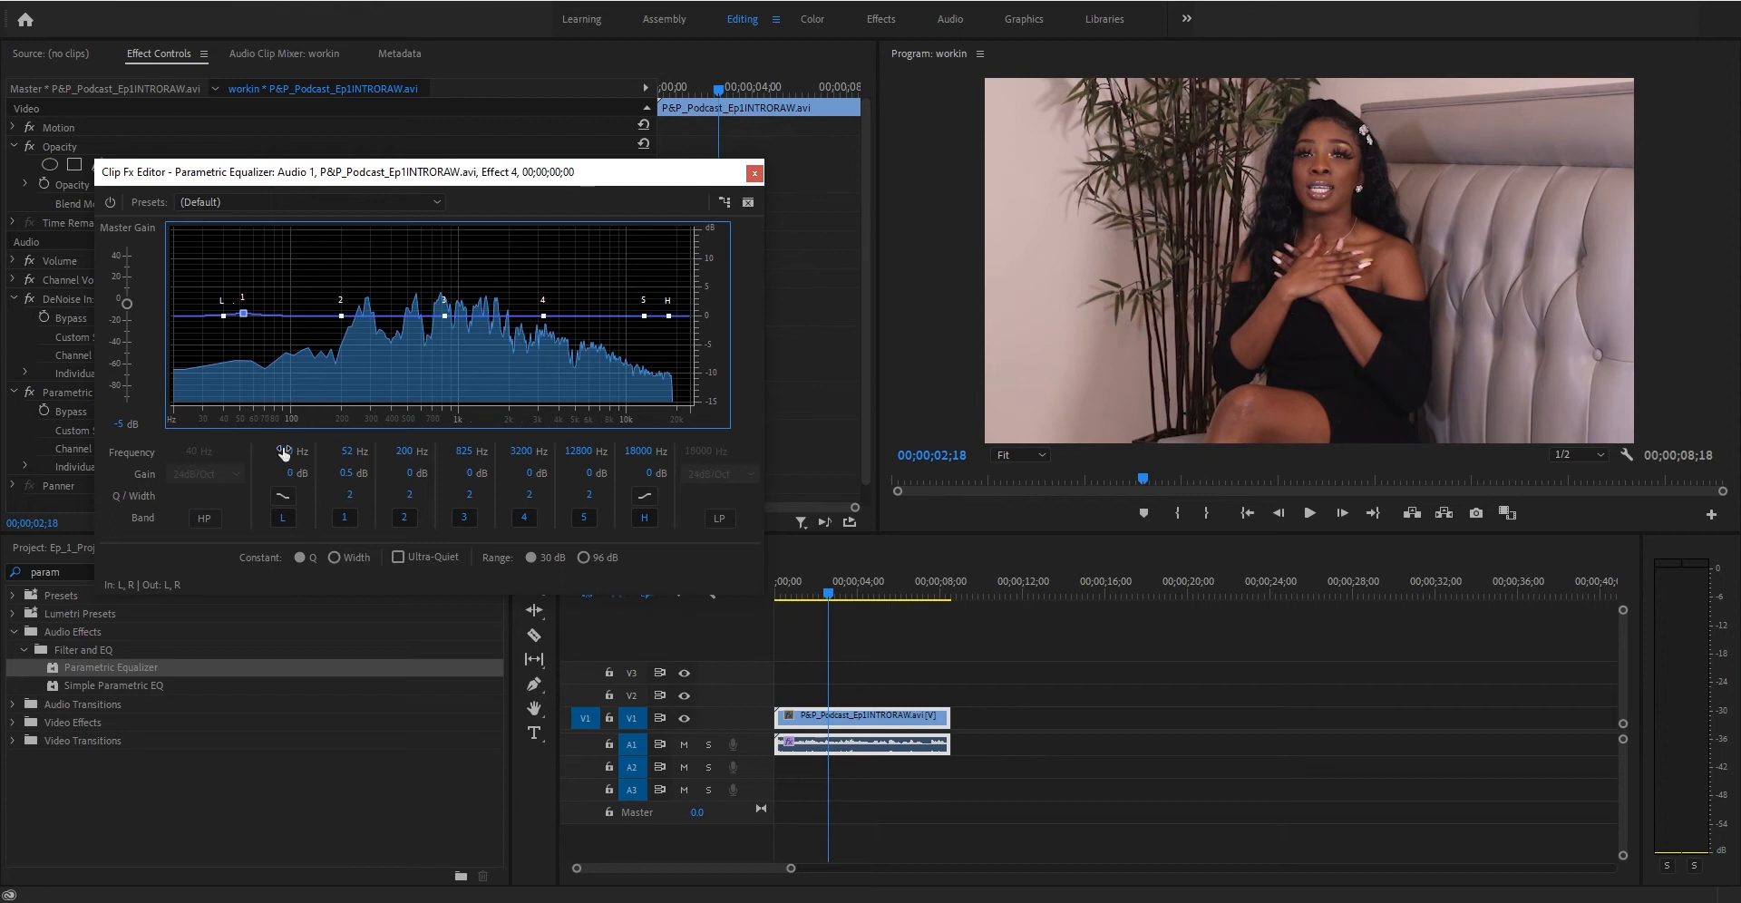
{"action": "left_click", "coordinate": [348, 473]}
{"action": "type", "text": "0"}
{"action": "key", "text": "Return"}
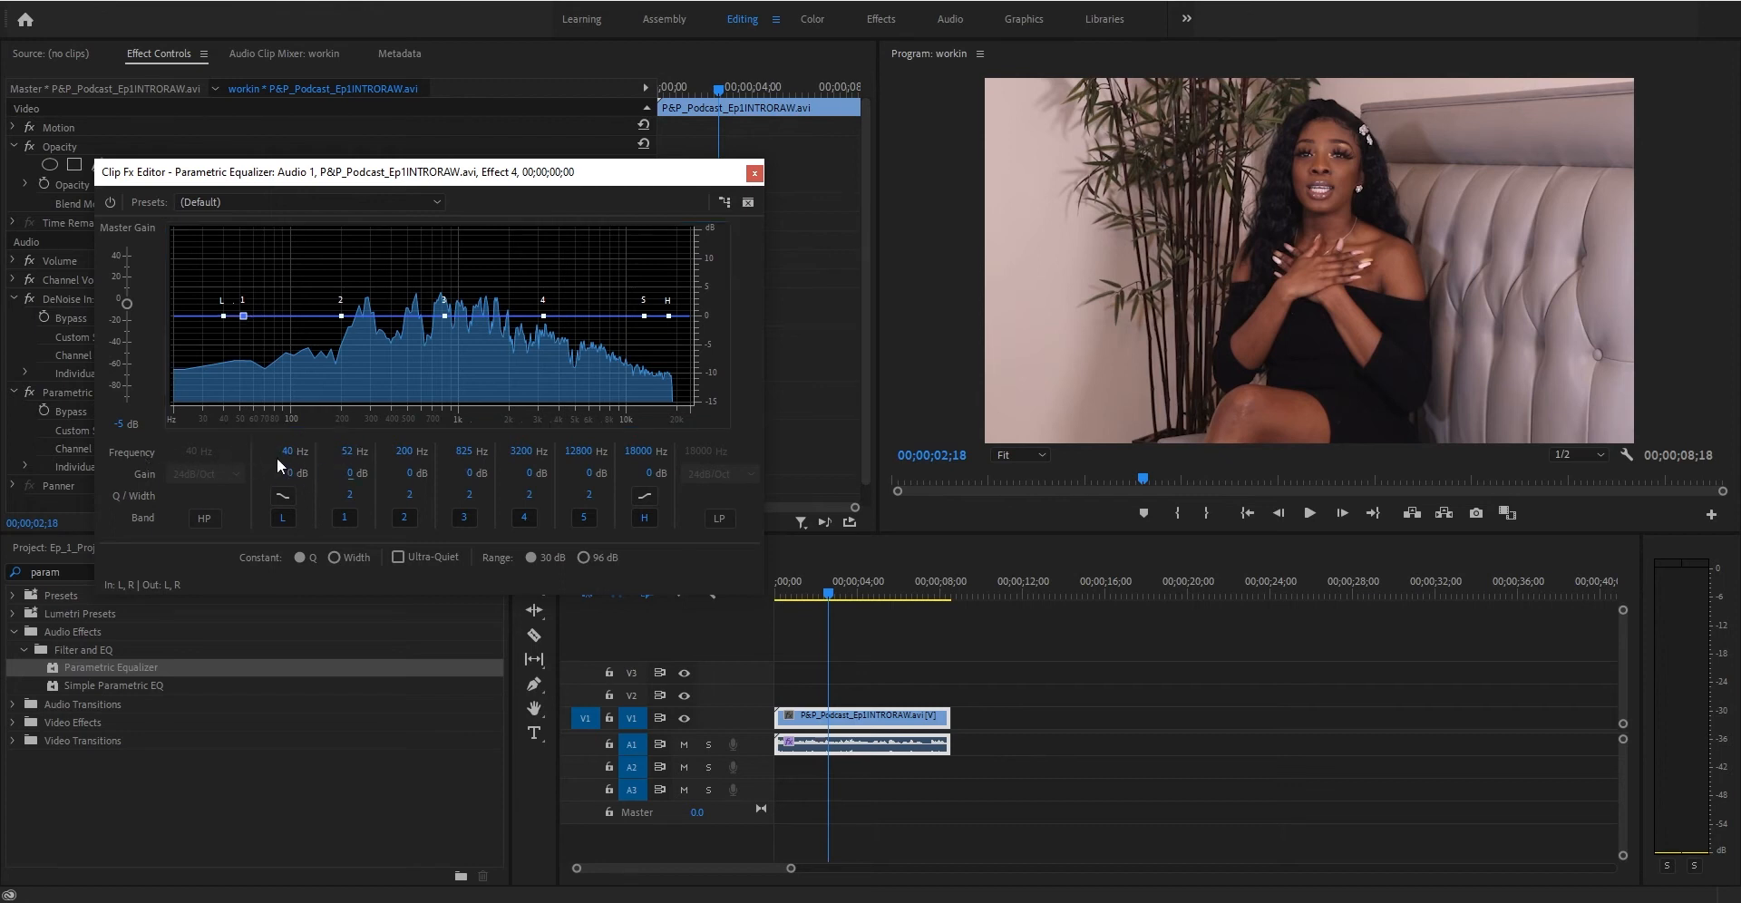
- Set the low band's frequency to about 26 Hz
{"action": "mouse_move", "coordinate": [288, 455]}
{"action": "left_mouse_down"}
{"action": "mouse_move", "coordinate": [327, 447]}
{"action": "mouse_move", "coordinate": [252, 450]}
{"action": "mouse_move", "coordinate": [415, 445]}
{"action": "mouse_move", "coordinate": [281, 450]}
{"action": "left_mouse_up"}
{"action": "left_click_drag", "start_coordinate": [286, 456], "coordinate": [424, 453]}
{"action": "left_click_drag", "start_coordinate": [284, 451], "coordinate": [160, 479]}
- Try boosting and cutting band 1's gain, returning it to 0 dB
{"action": "left_click_drag", "start_coordinate": [350, 473], "coordinate": [435, 465]}
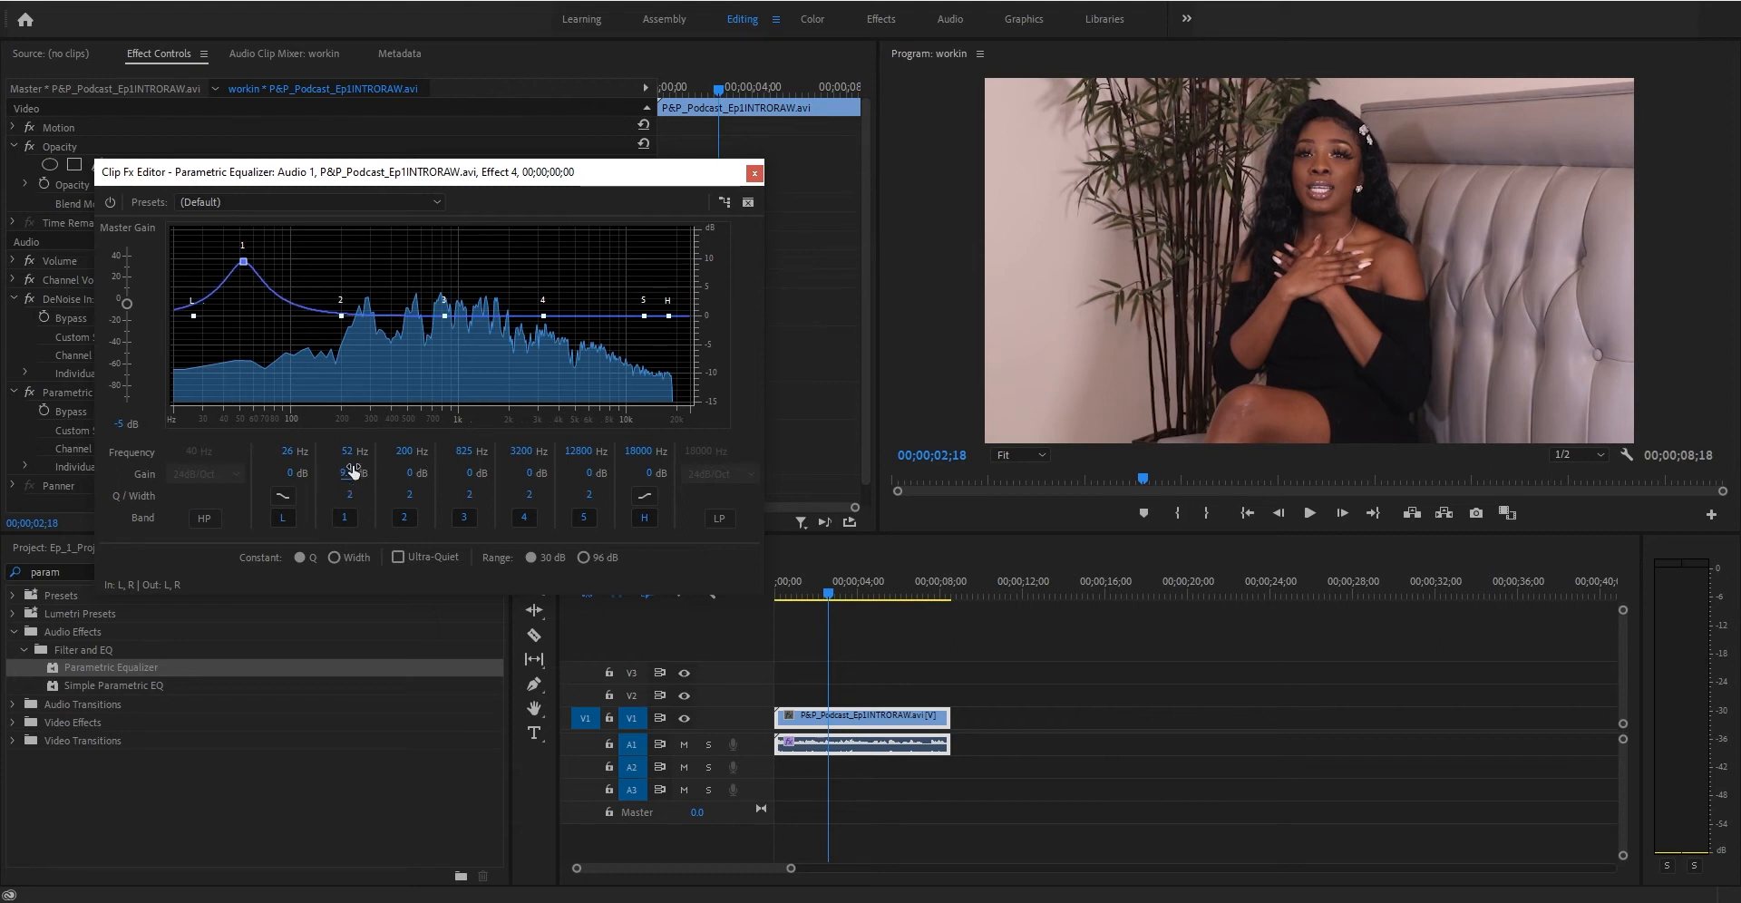
{"action": "left_click_drag", "start_coordinate": [347, 472], "coordinate": [148, 477]}
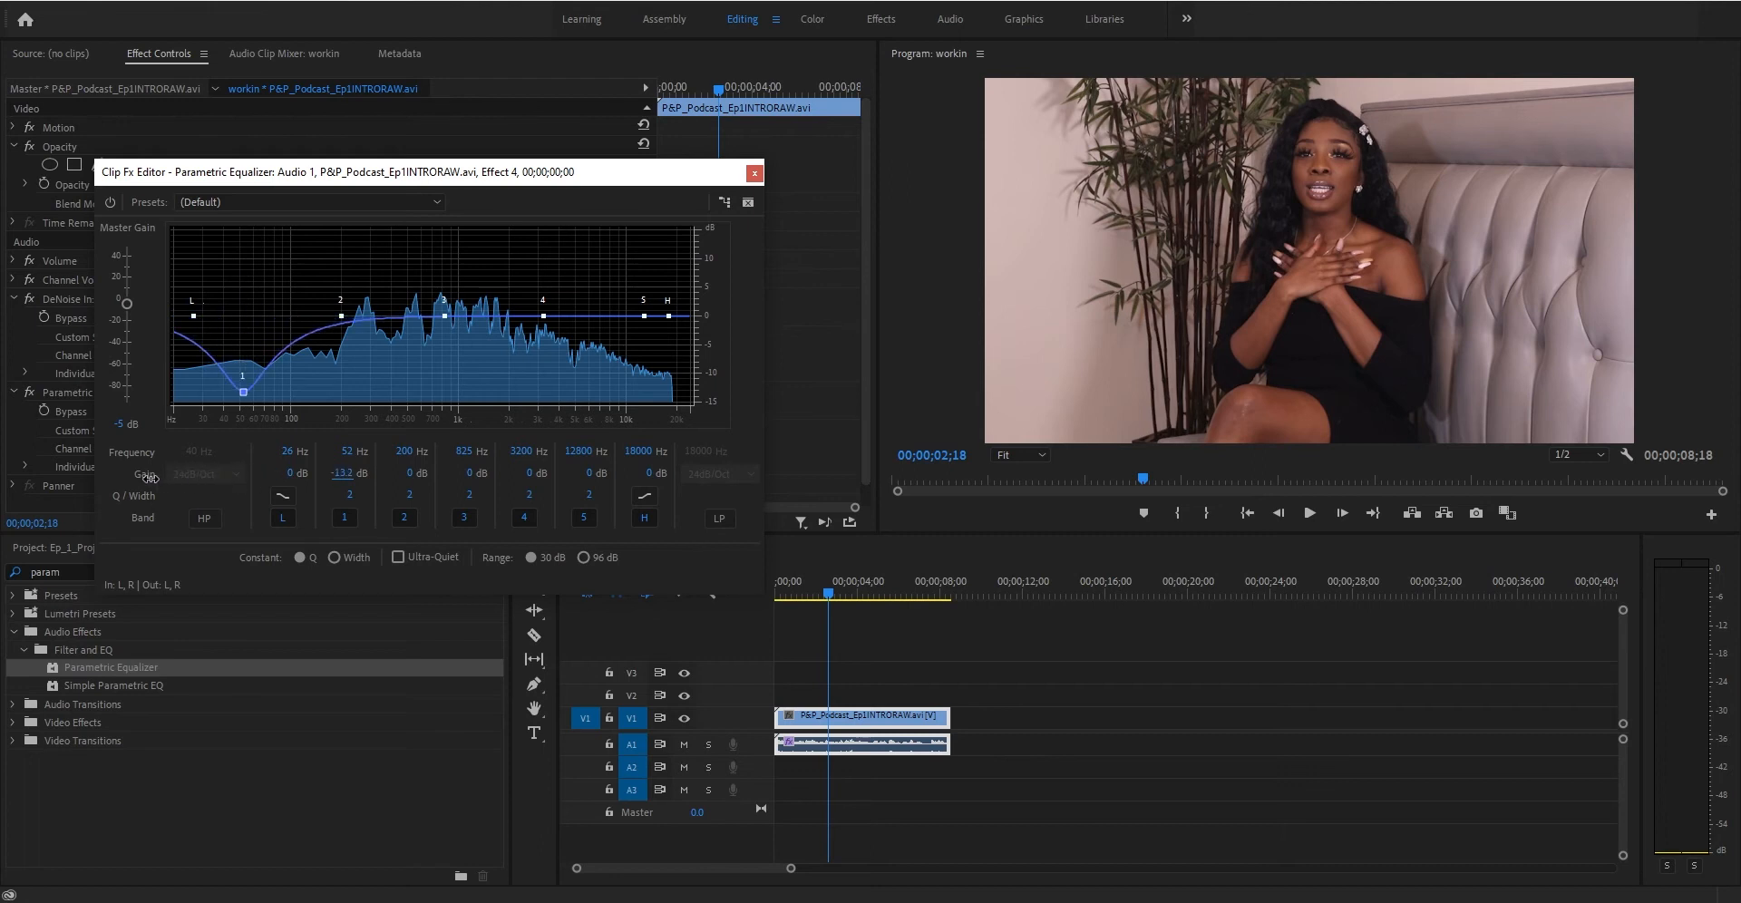
{"action": "left_click", "coordinate": [338, 473]}
{"action": "type", "text": "0"}
{"action": "key", "text": "Return"}
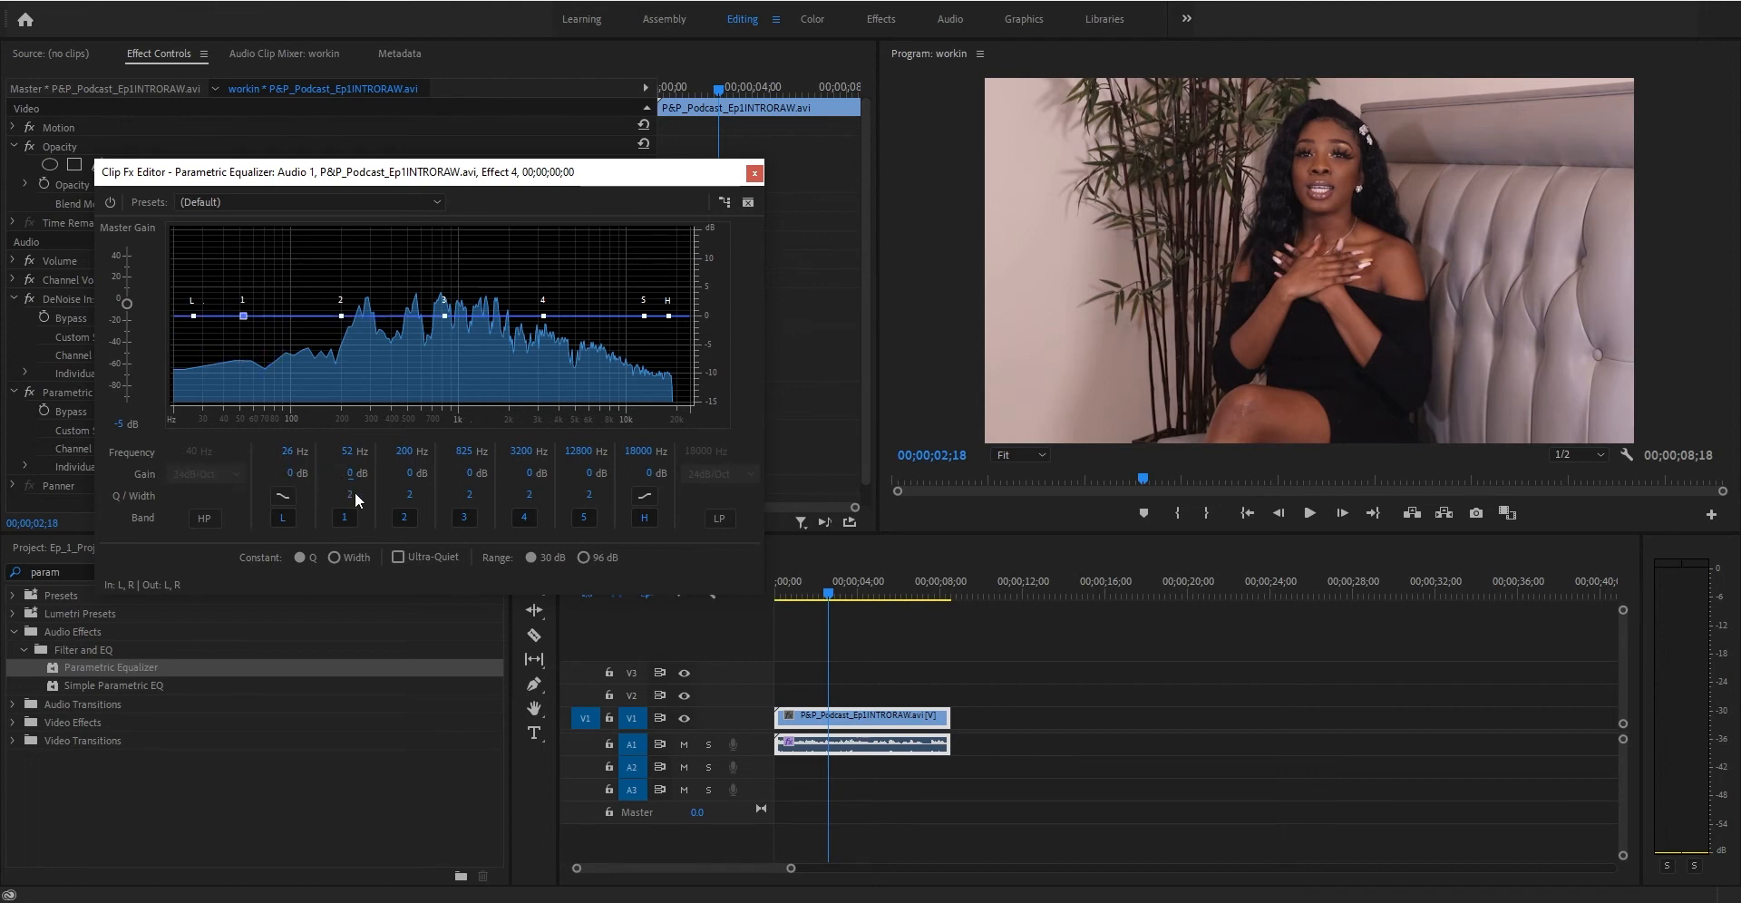
- Boost band 1 to about 7.4 dB with a narrow Q of 10
{"action": "left_click_drag", "start_coordinate": [350, 496], "coordinate": [426, 472]}
{"action": "left_click", "coordinate": [339, 494]}
{"action": "type", "text": "2"}
{"action": "key", "text": "Return"}
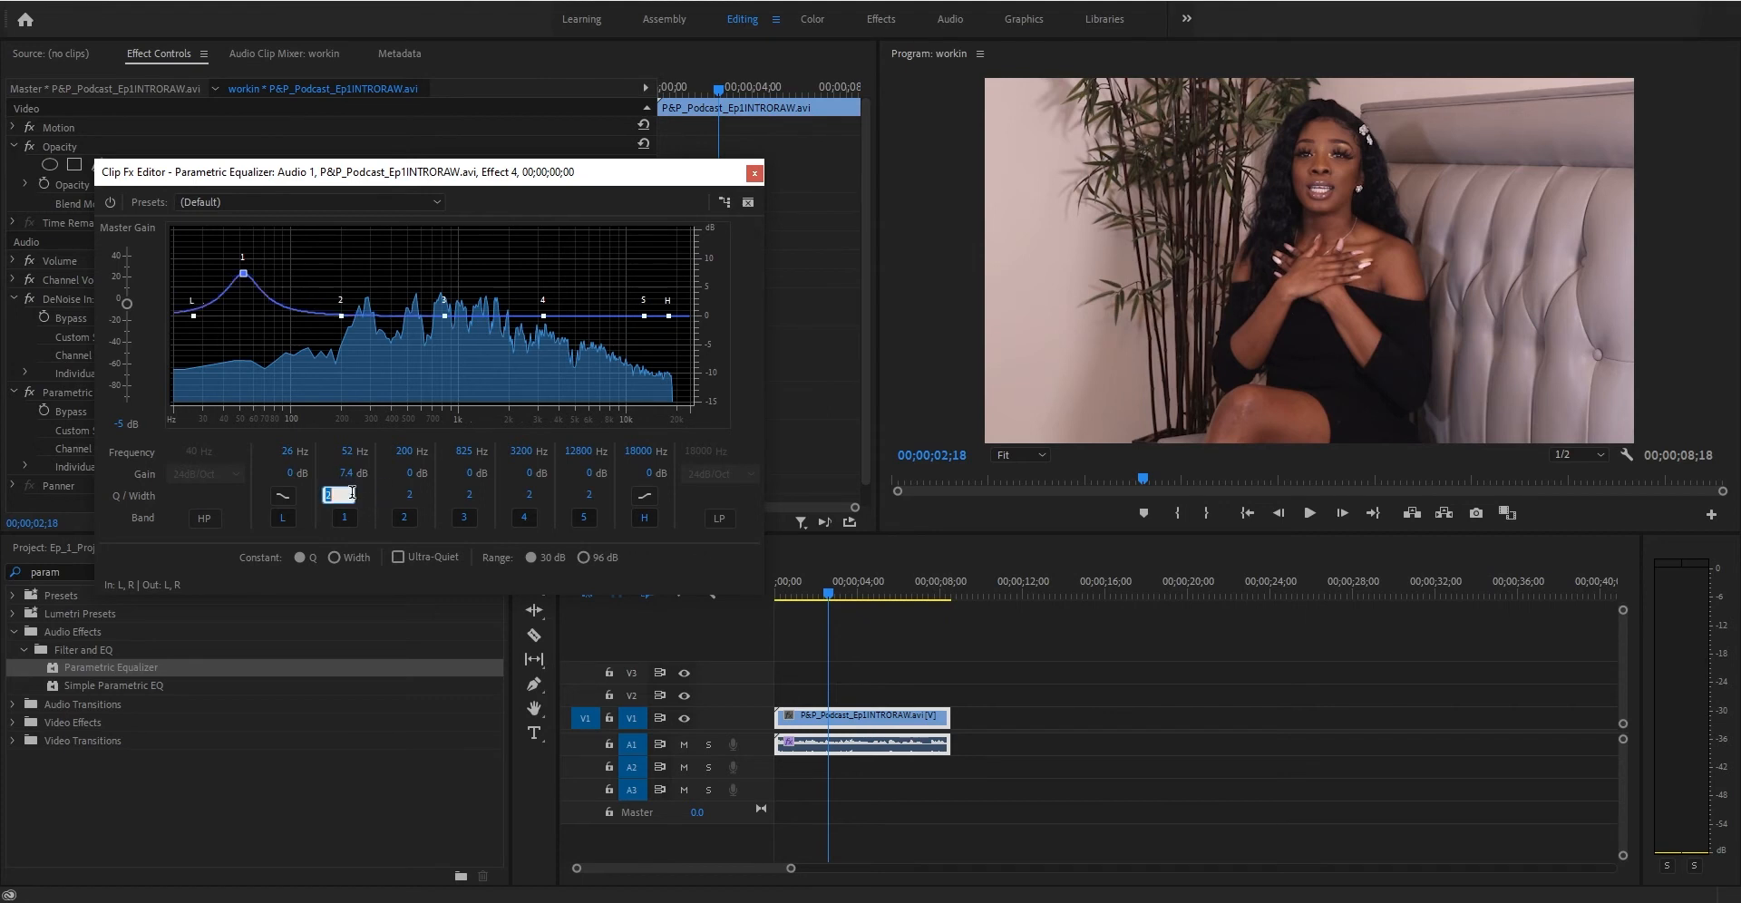
{"action": "type", "text": "10"}
{"action": "key", "text": "Return"}
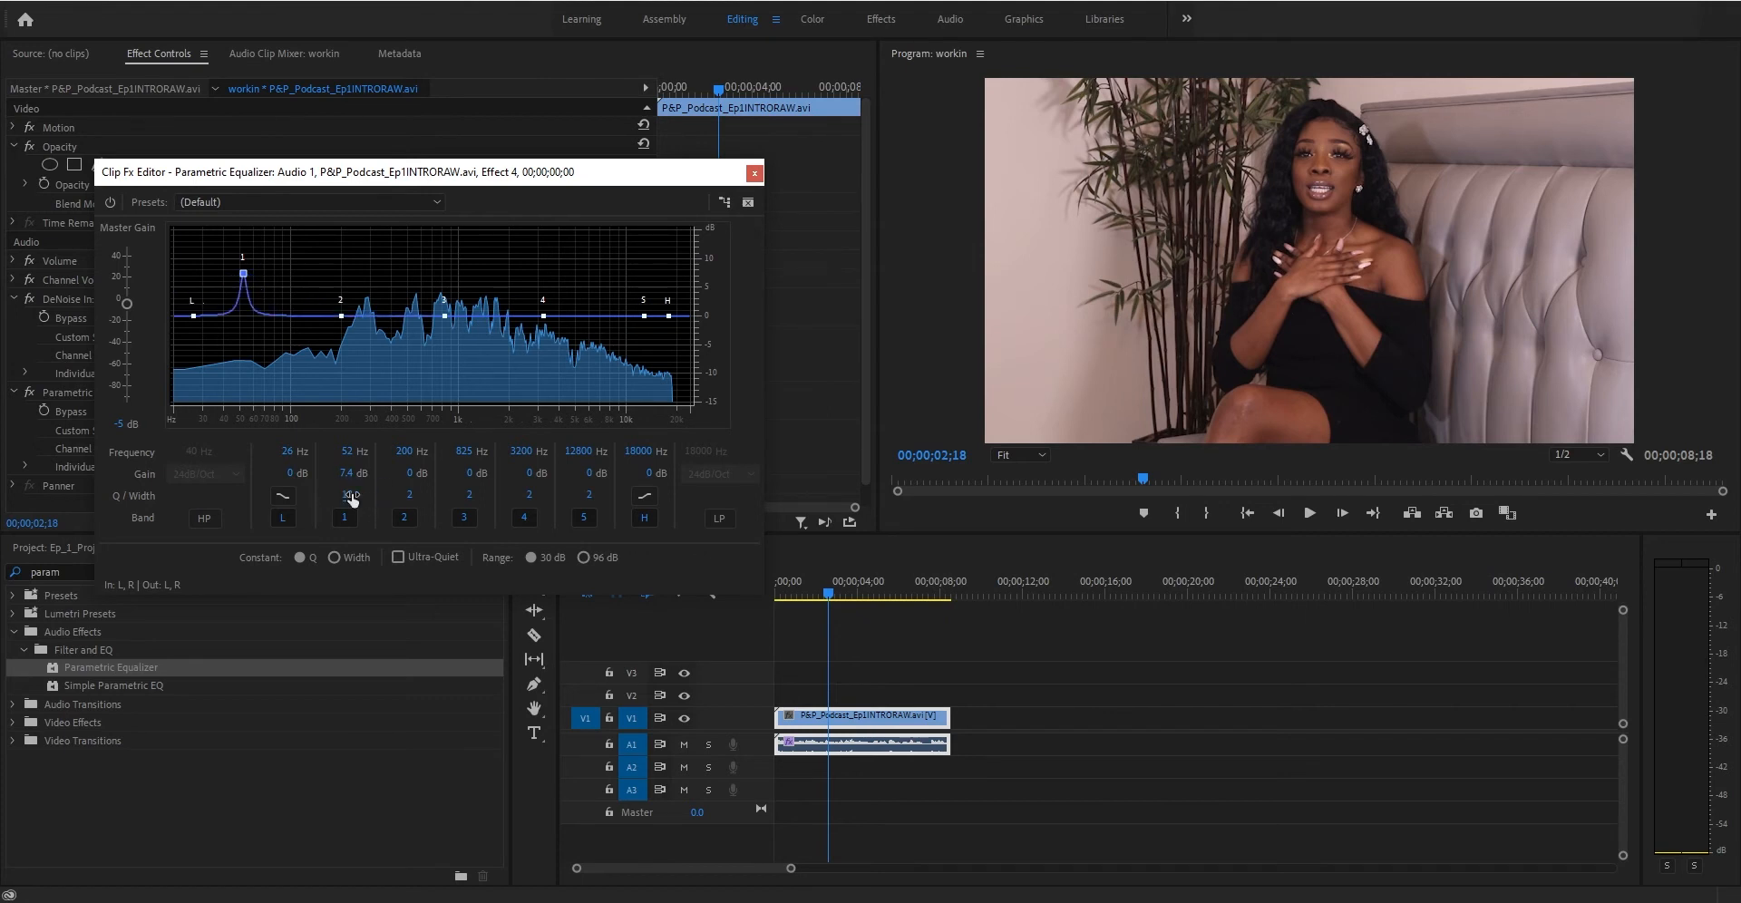
- Move band 1 to about 64 Hz, then set its Q to 2 and its gain to 0 dB
{"action": "mouse_move", "coordinate": [243, 272]}
{"action": "left_mouse_down"}
{"action": "mouse_move", "coordinate": [238, 245]}
{"action": "mouse_move", "coordinate": [272, 243]}
{"action": "mouse_move", "coordinate": [258, 250]}
{"action": "left_mouse_up"}
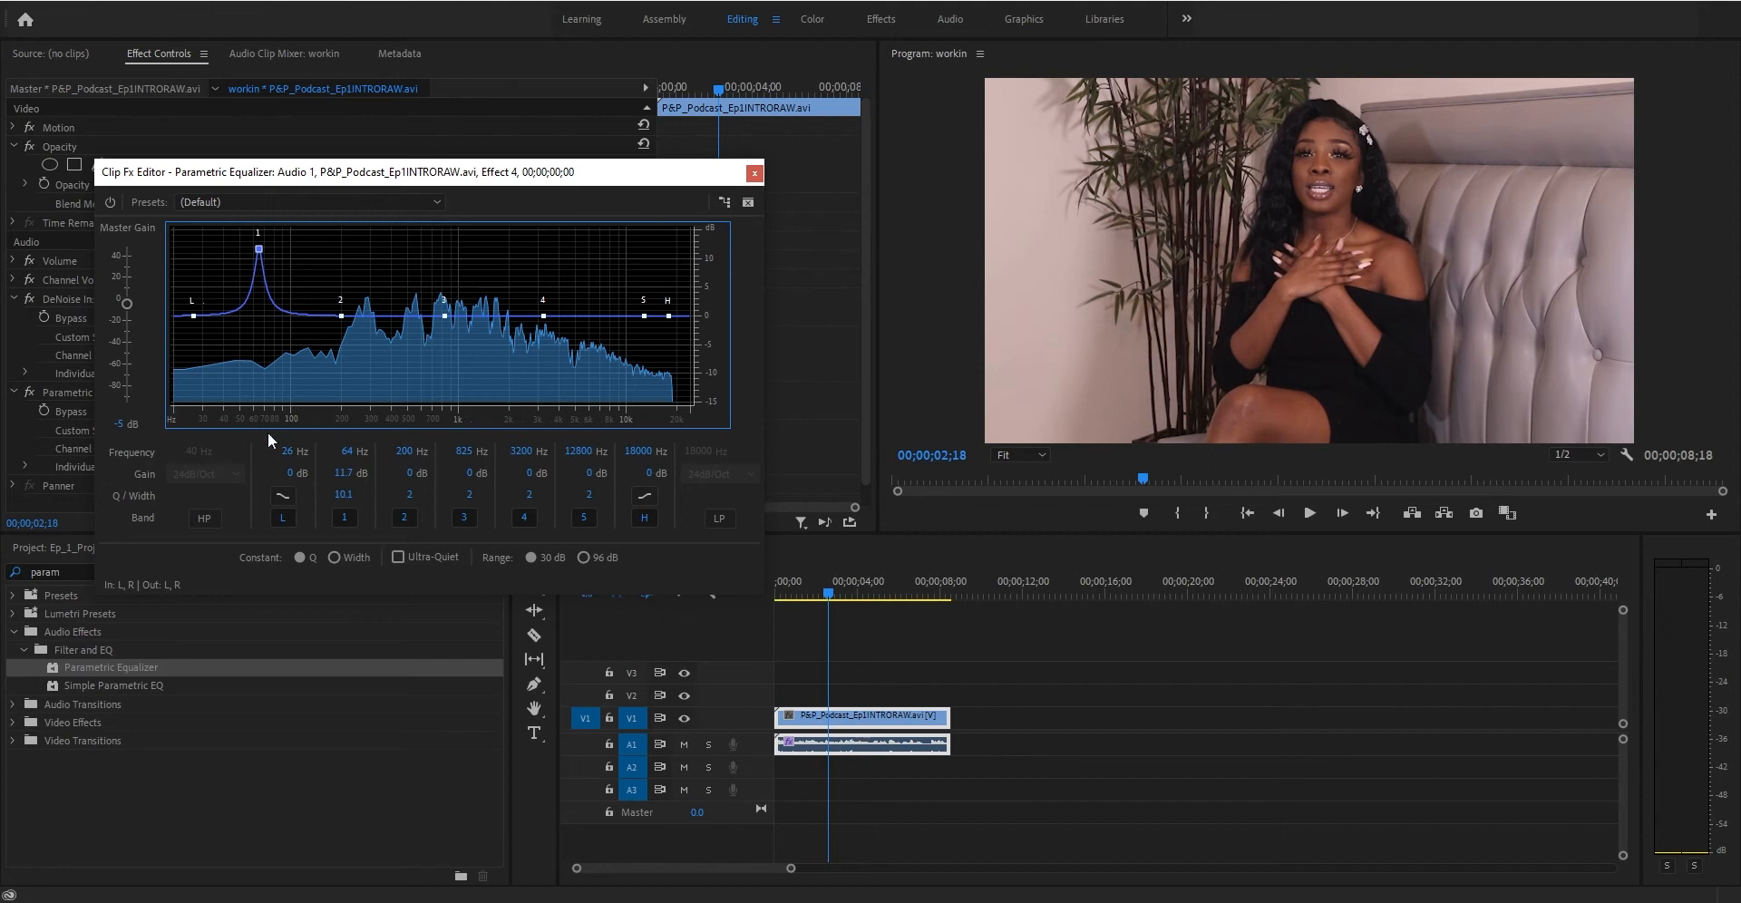
{"action": "left_click", "coordinate": [345, 494]}
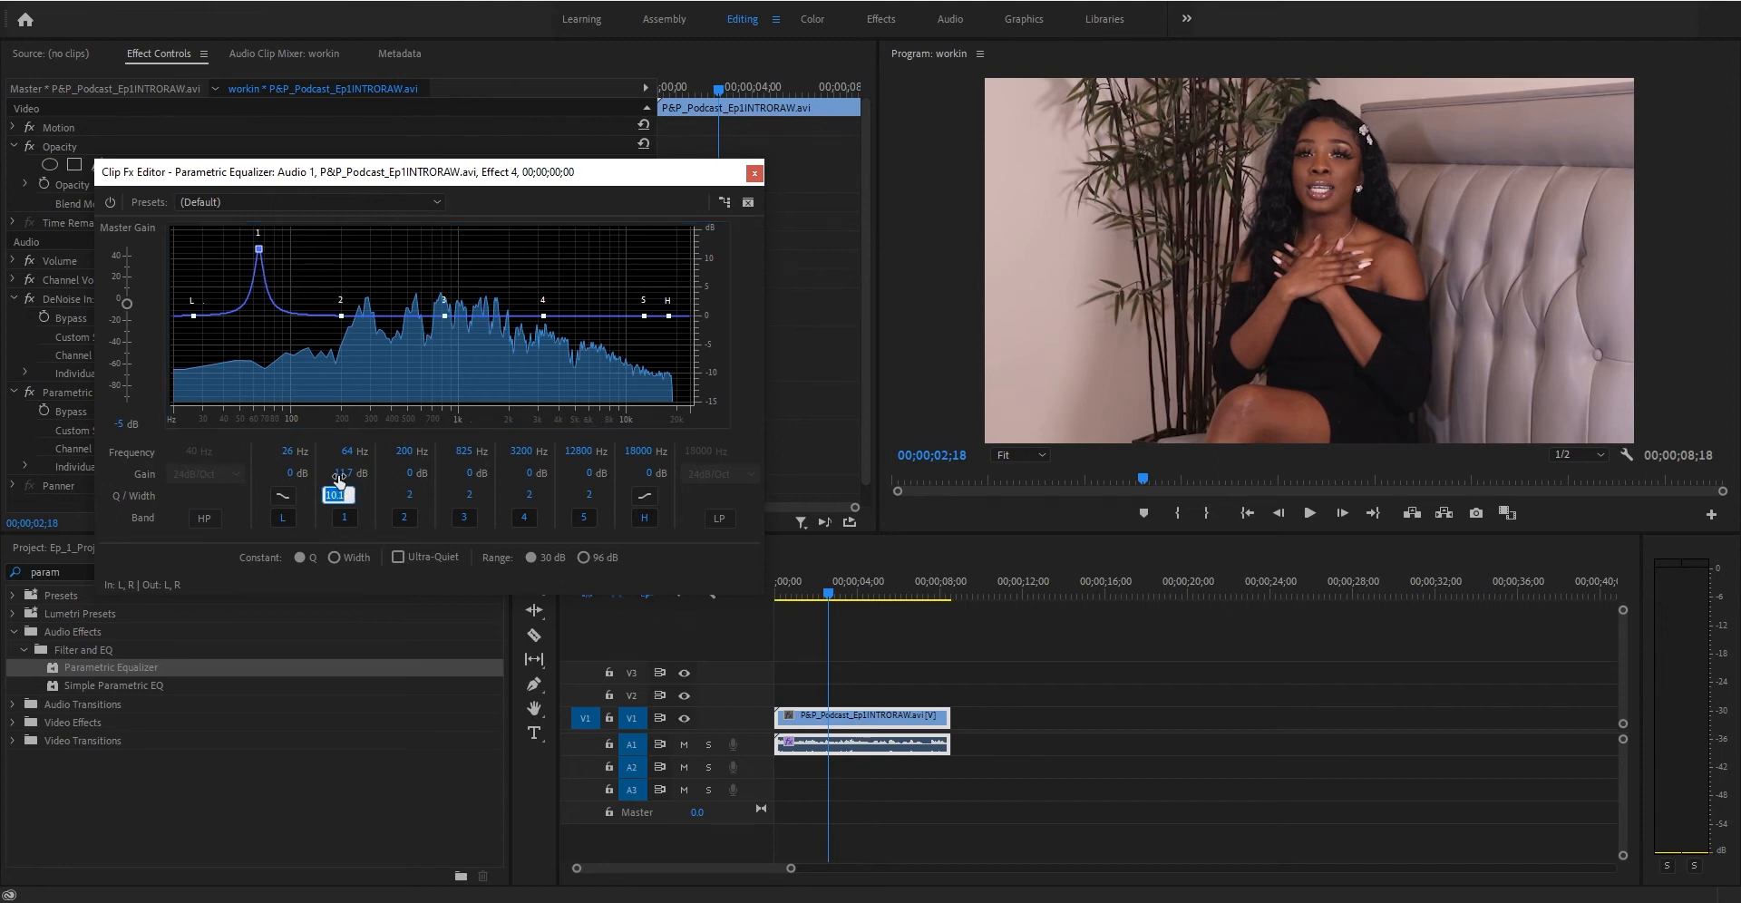
{"action": "type", "text": "2"}
{"action": "key", "text": "Return"}
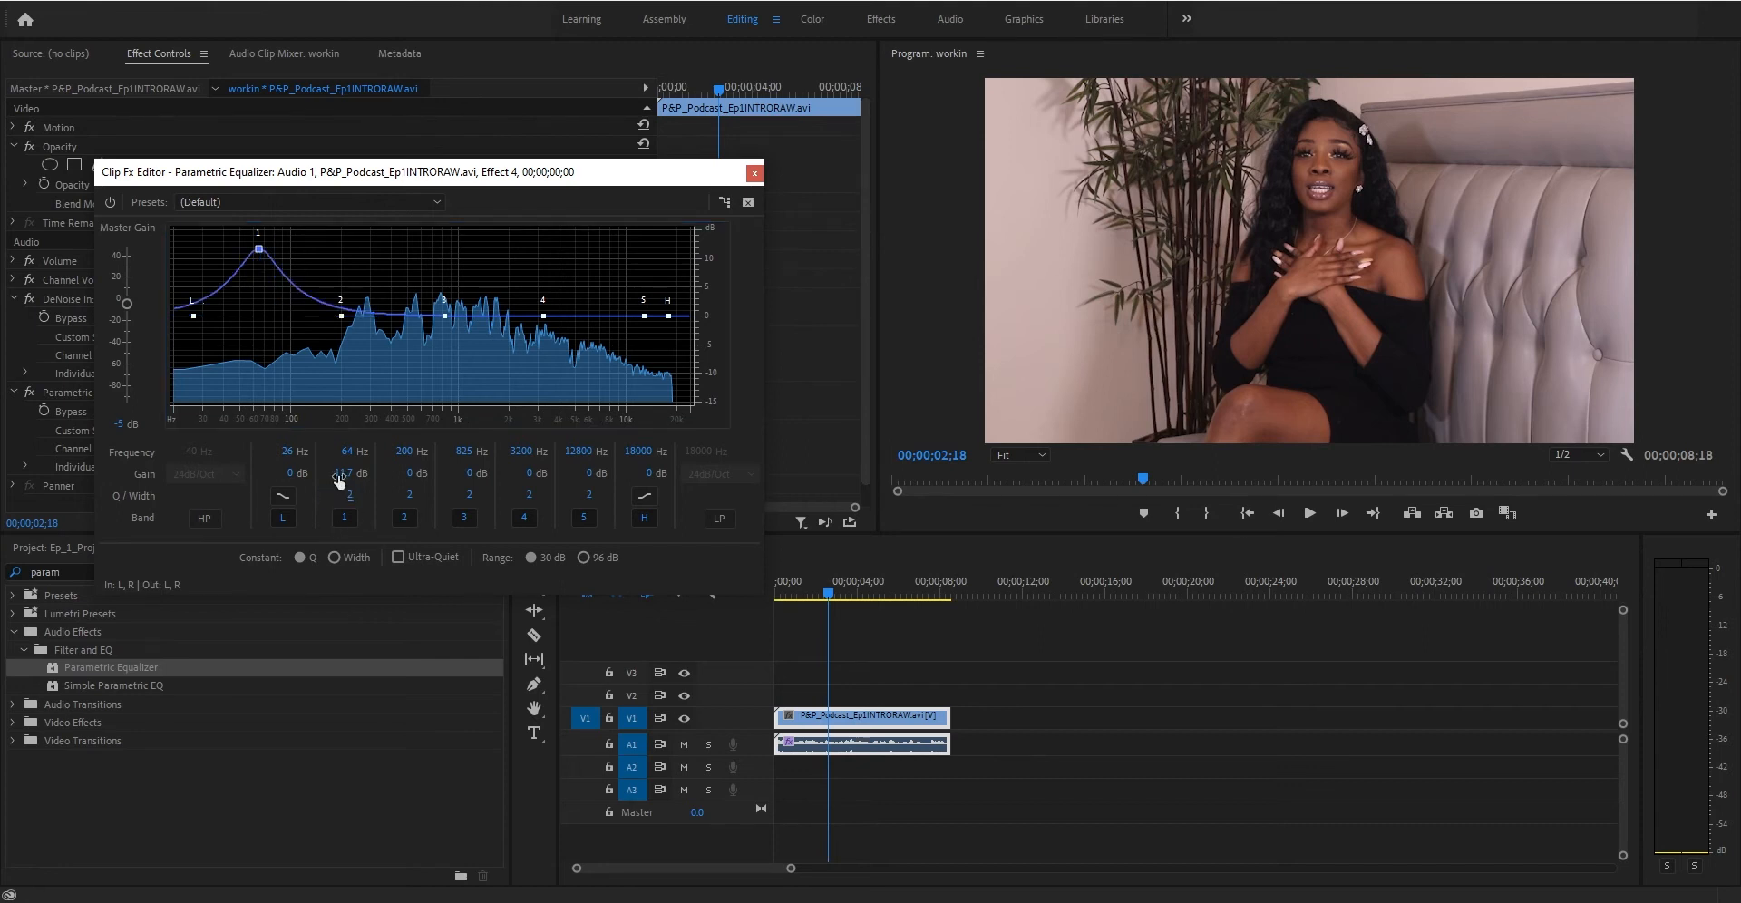
{"action": "left_click", "coordinate": [343, 474]}
{"action": "type", "text": "0"}
{"action": "key", "text": "Return"}
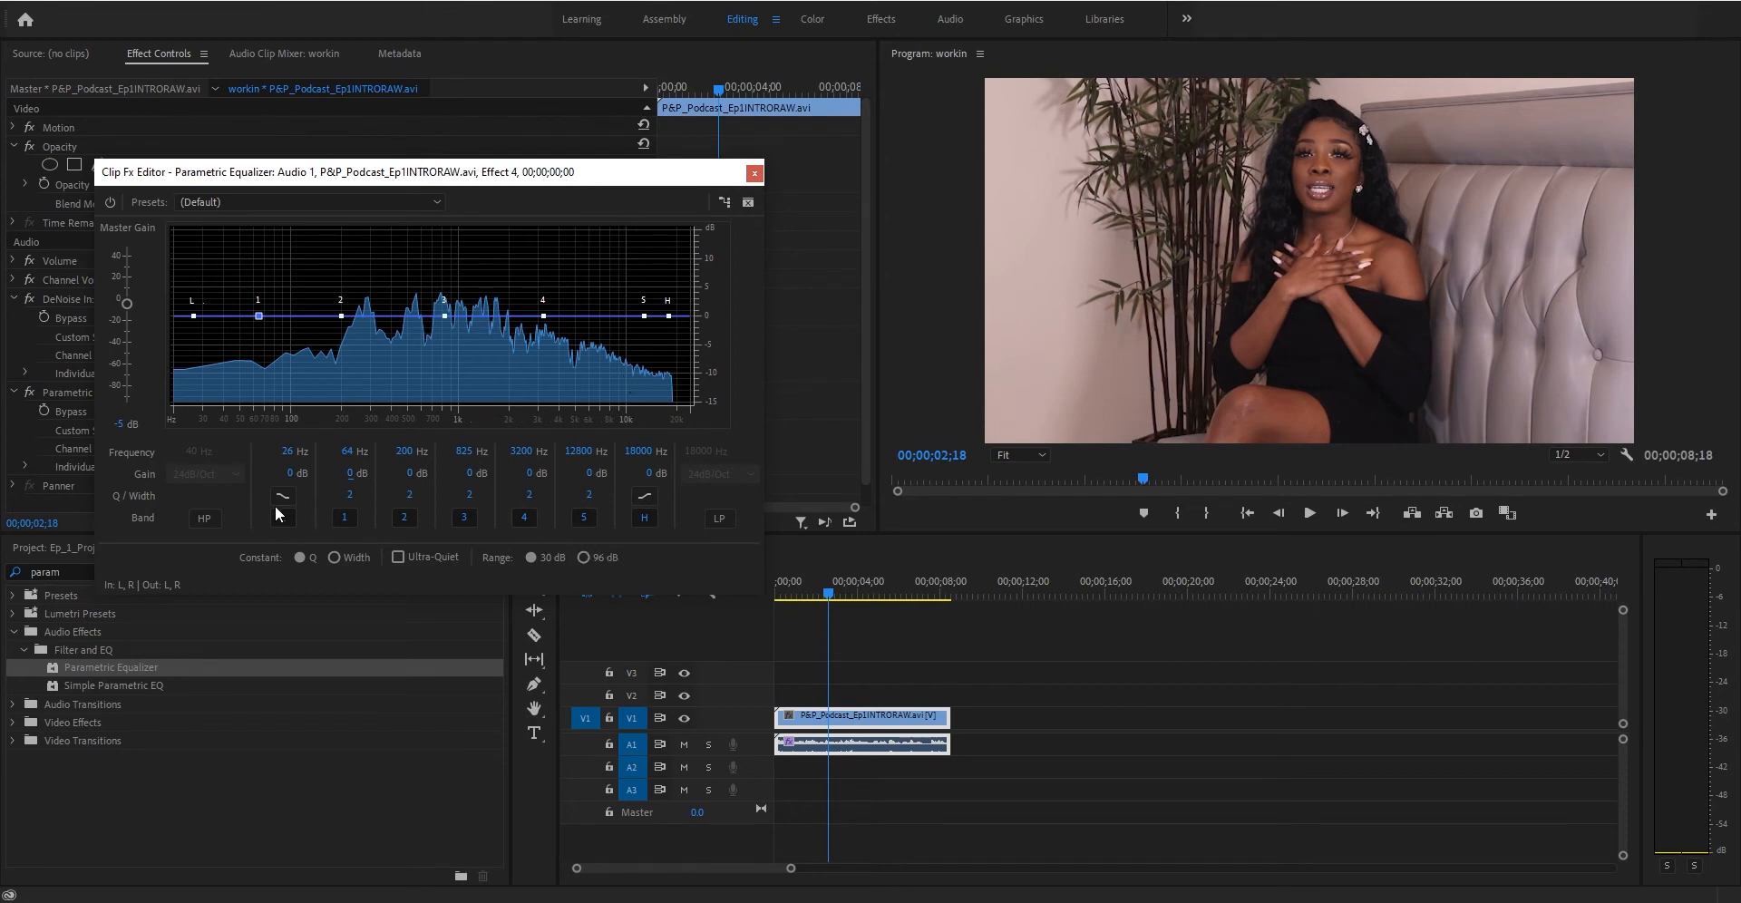
- Switch the high band's shape and set its frequency to about 18444 Hz with a cut around -25.9 dB
{"action": "left_click", "coordinate": [646, 499]}
{"action": "left_click", "coordinate": [642, 524]}
{"action": "left_click_drag", "start_coordinate": [645, 453], "coordinate": [402, 461]}
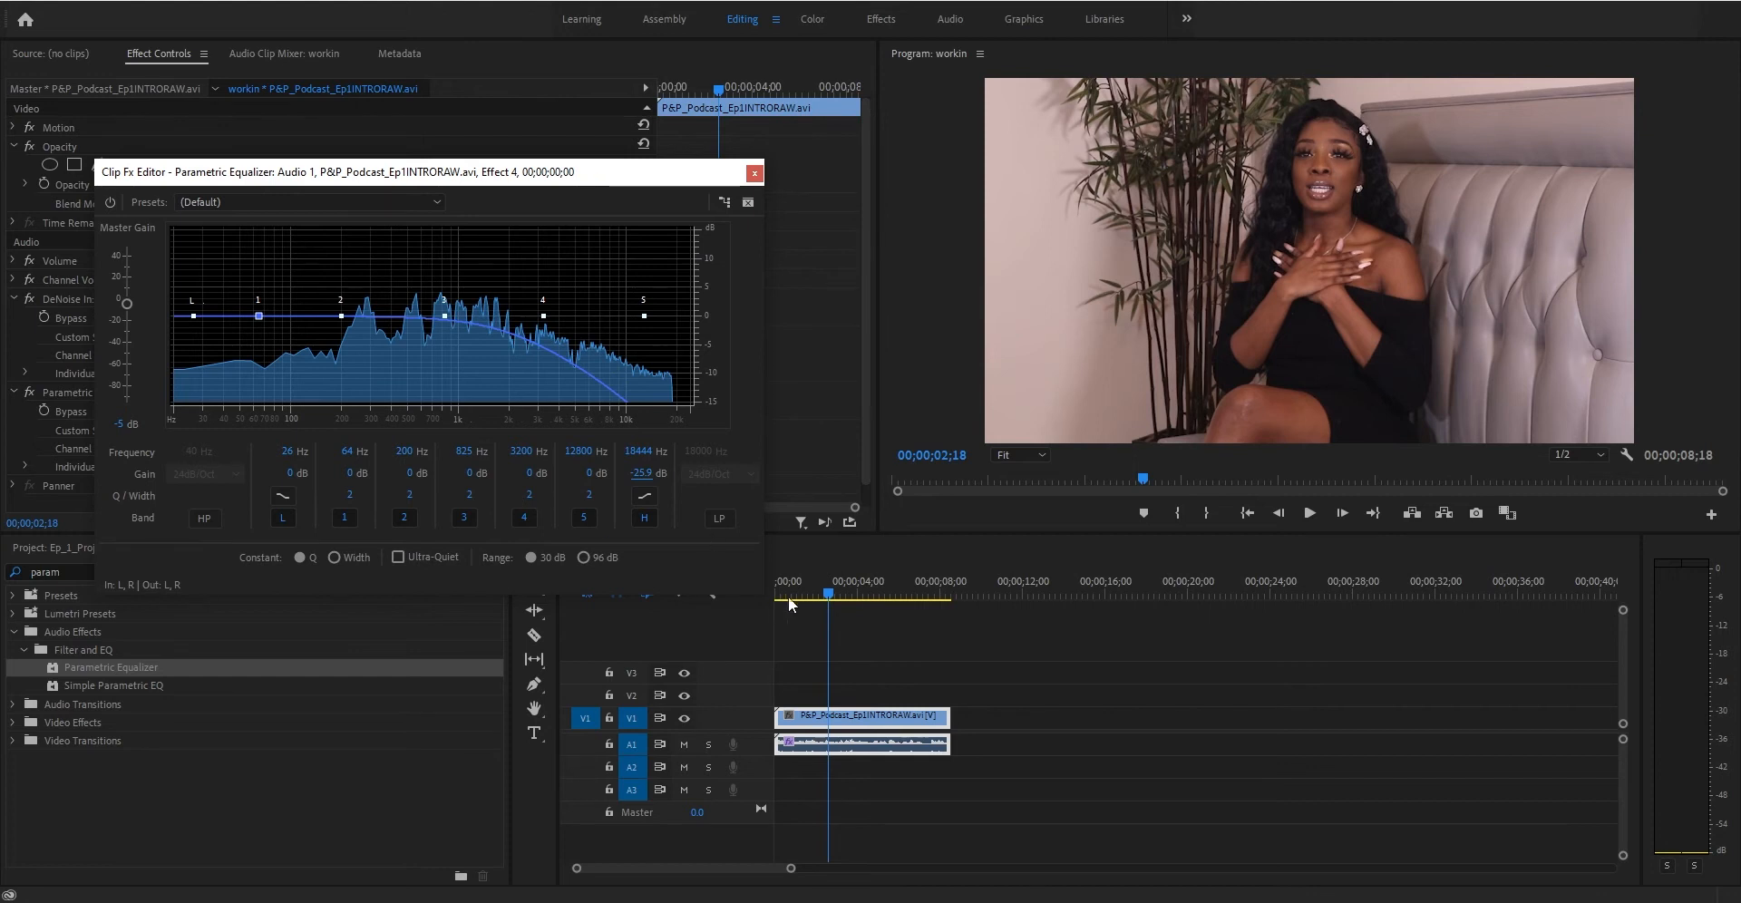
- Play the clip, comparing the sound with the equalizer bypassed and then re-enabled
{"action": "left_click_drag", "start_coordinate": [784, 597], "coordinate": [711, 597]}
{"action": "key", "text": "space"}
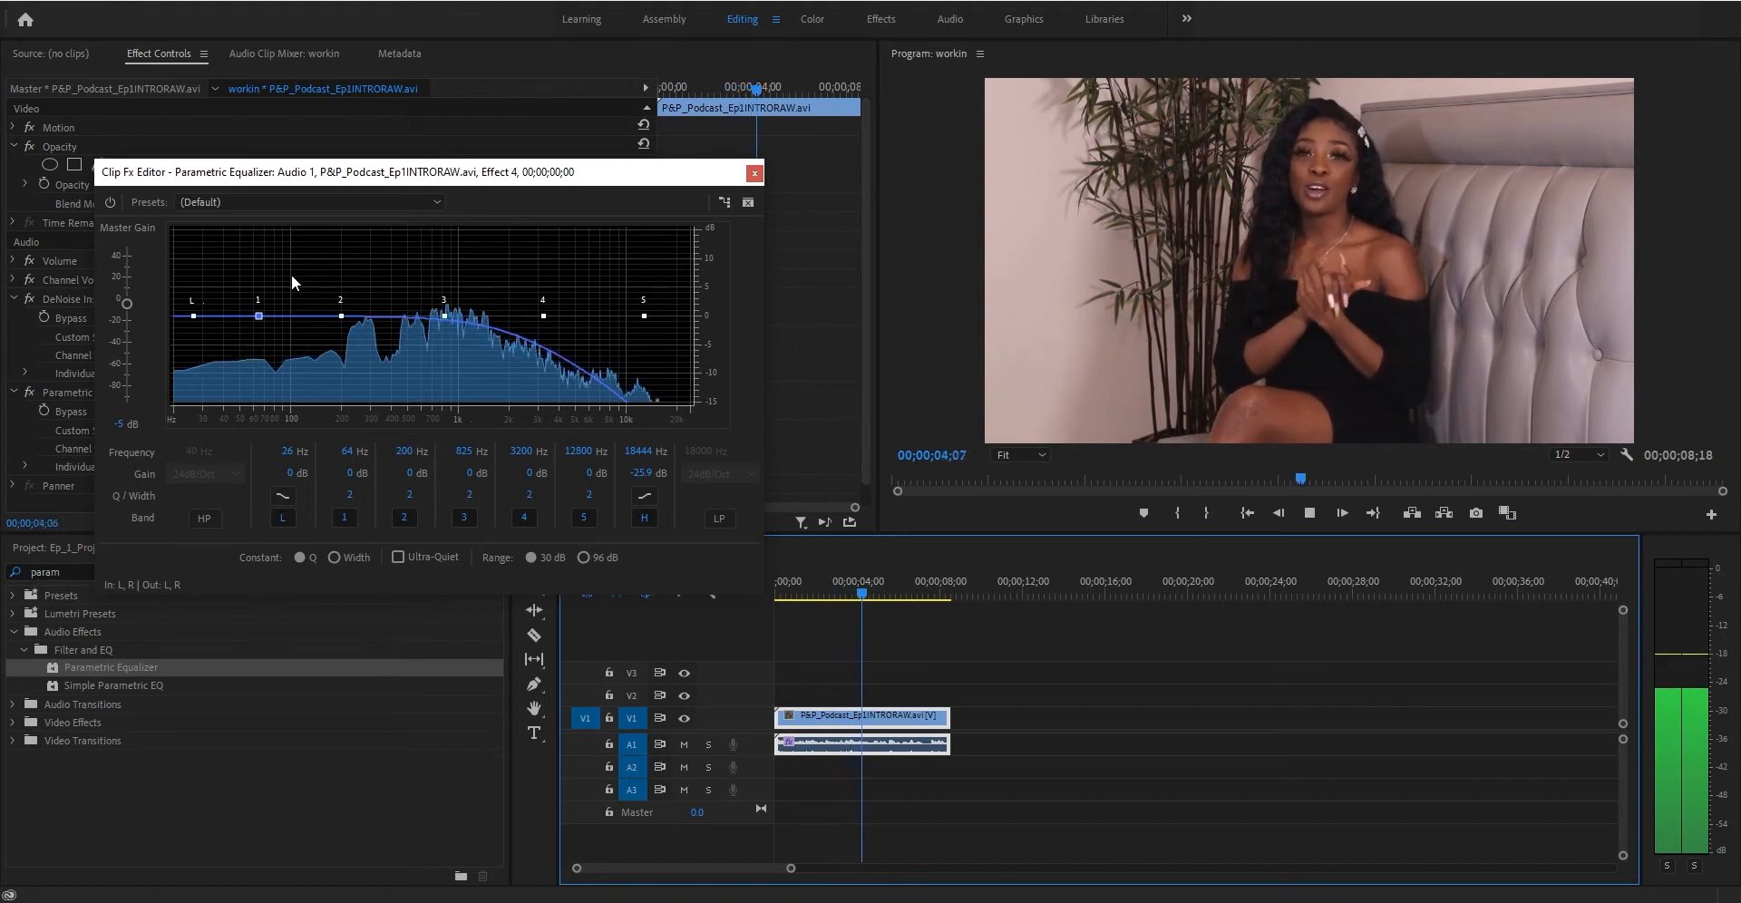
{"action": "key", "text": "space"}
{"action": "left_click", "coordinate": [780, 587]}
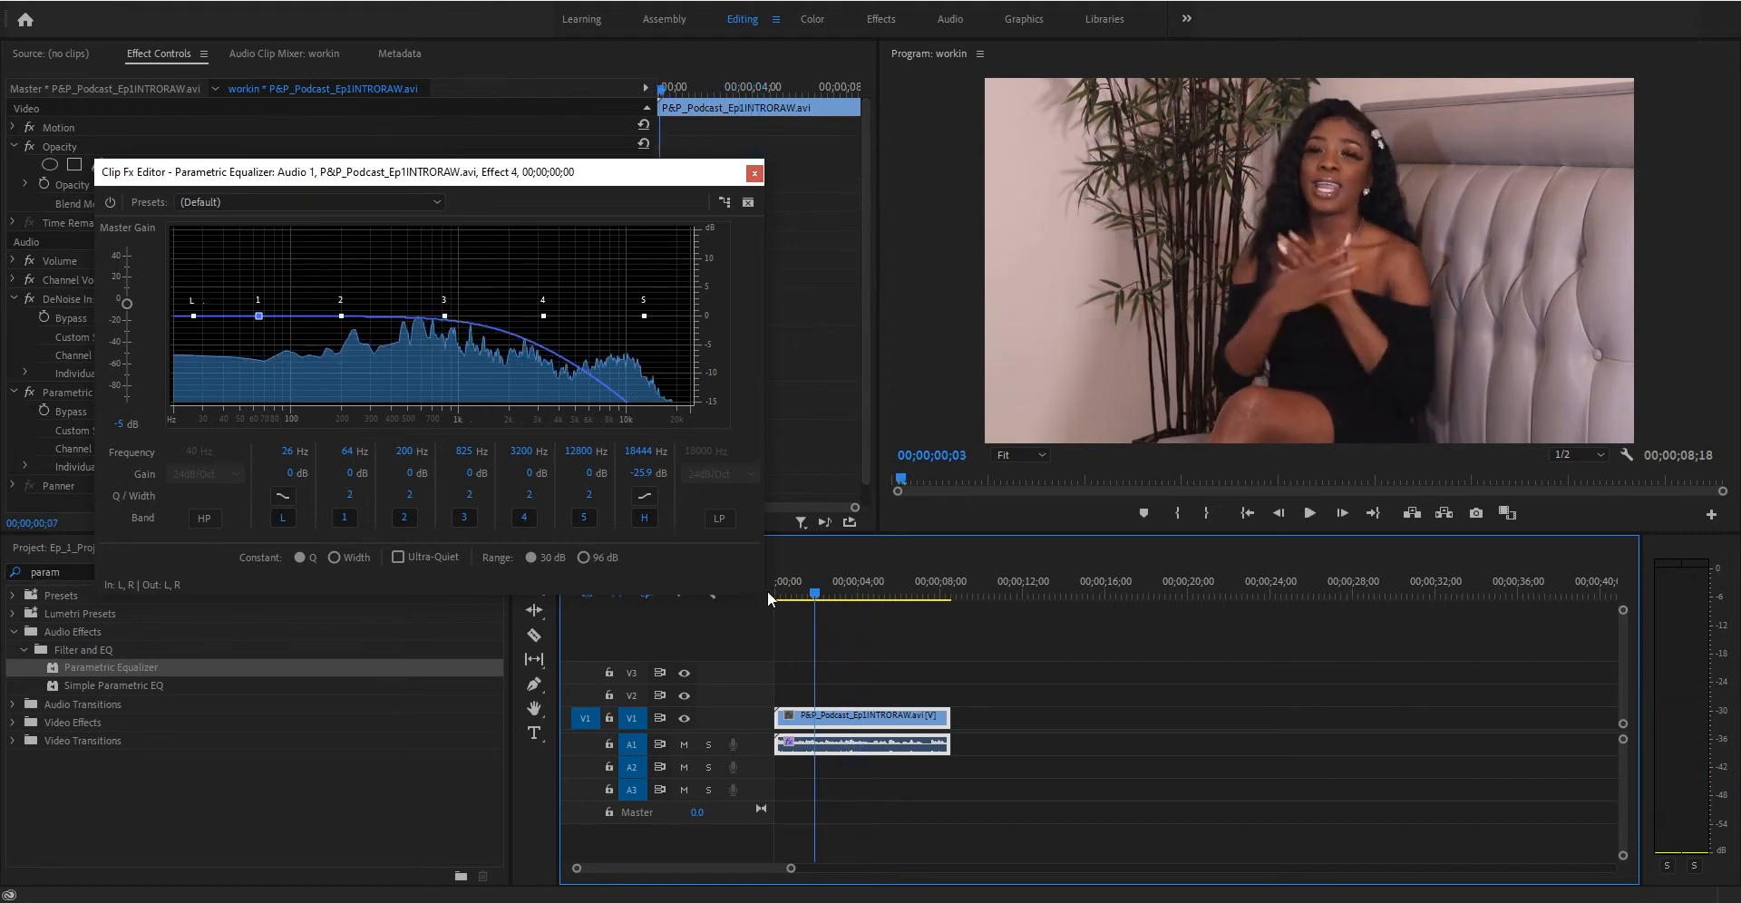
{"action": "left_click", "coordinate": [111, 202]}
{"action": "left_click", "coordinate": [769, 593]}
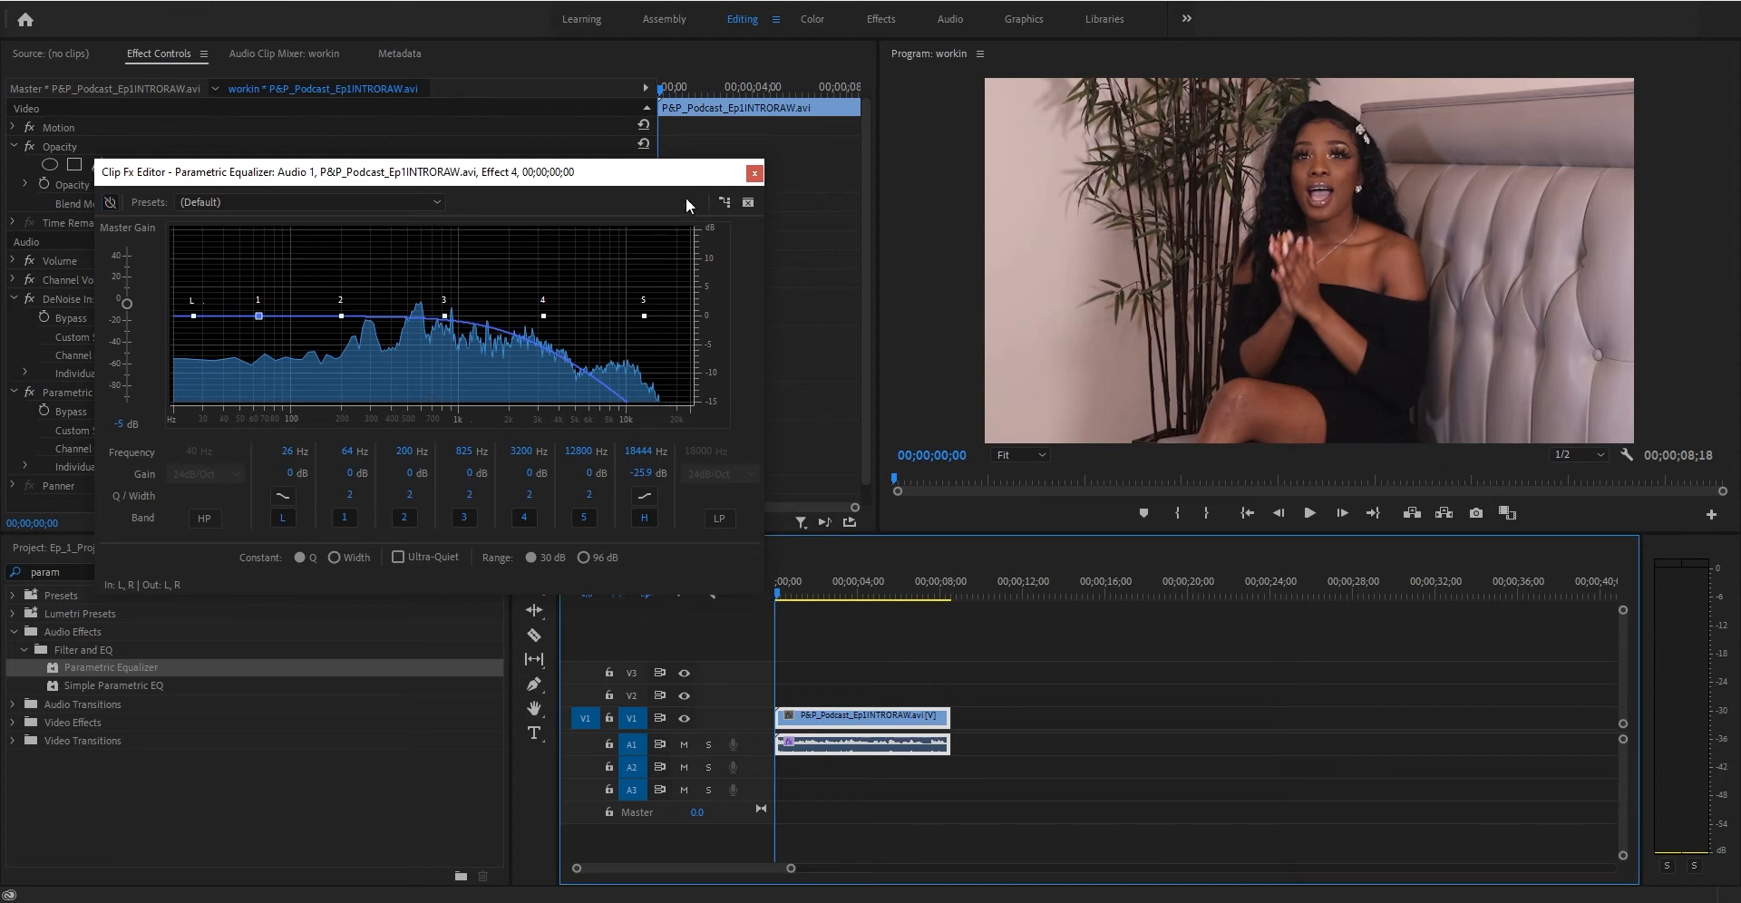
{"action": "key", "text": "space"}
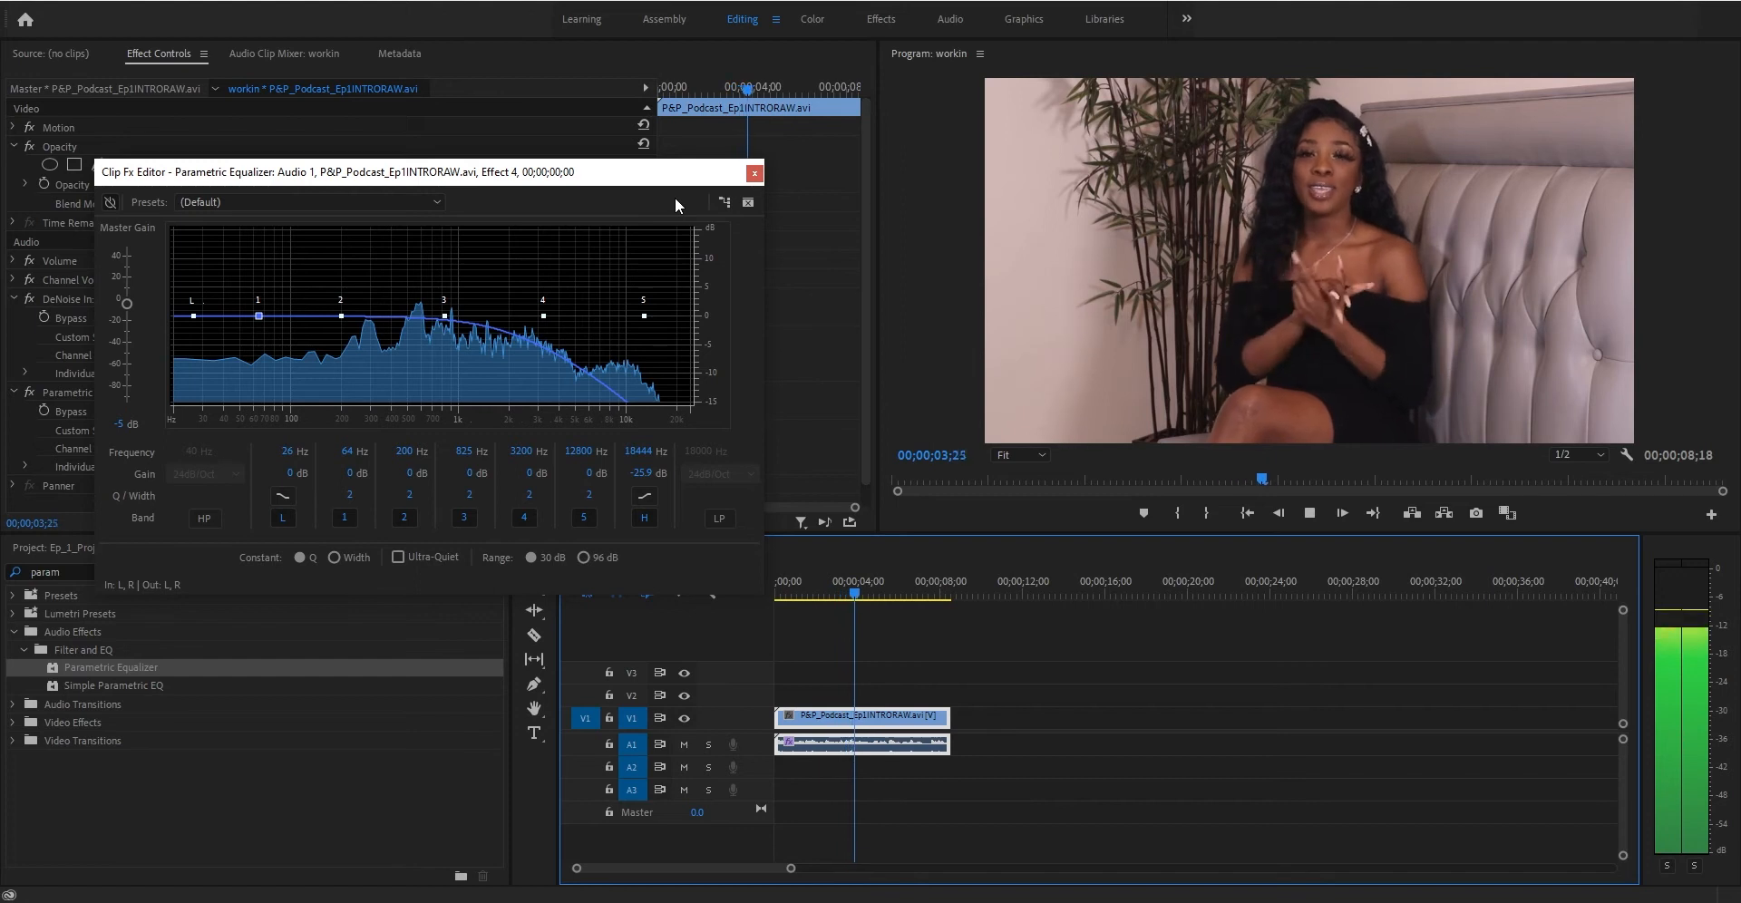
{"action": "key", "text": "space"}
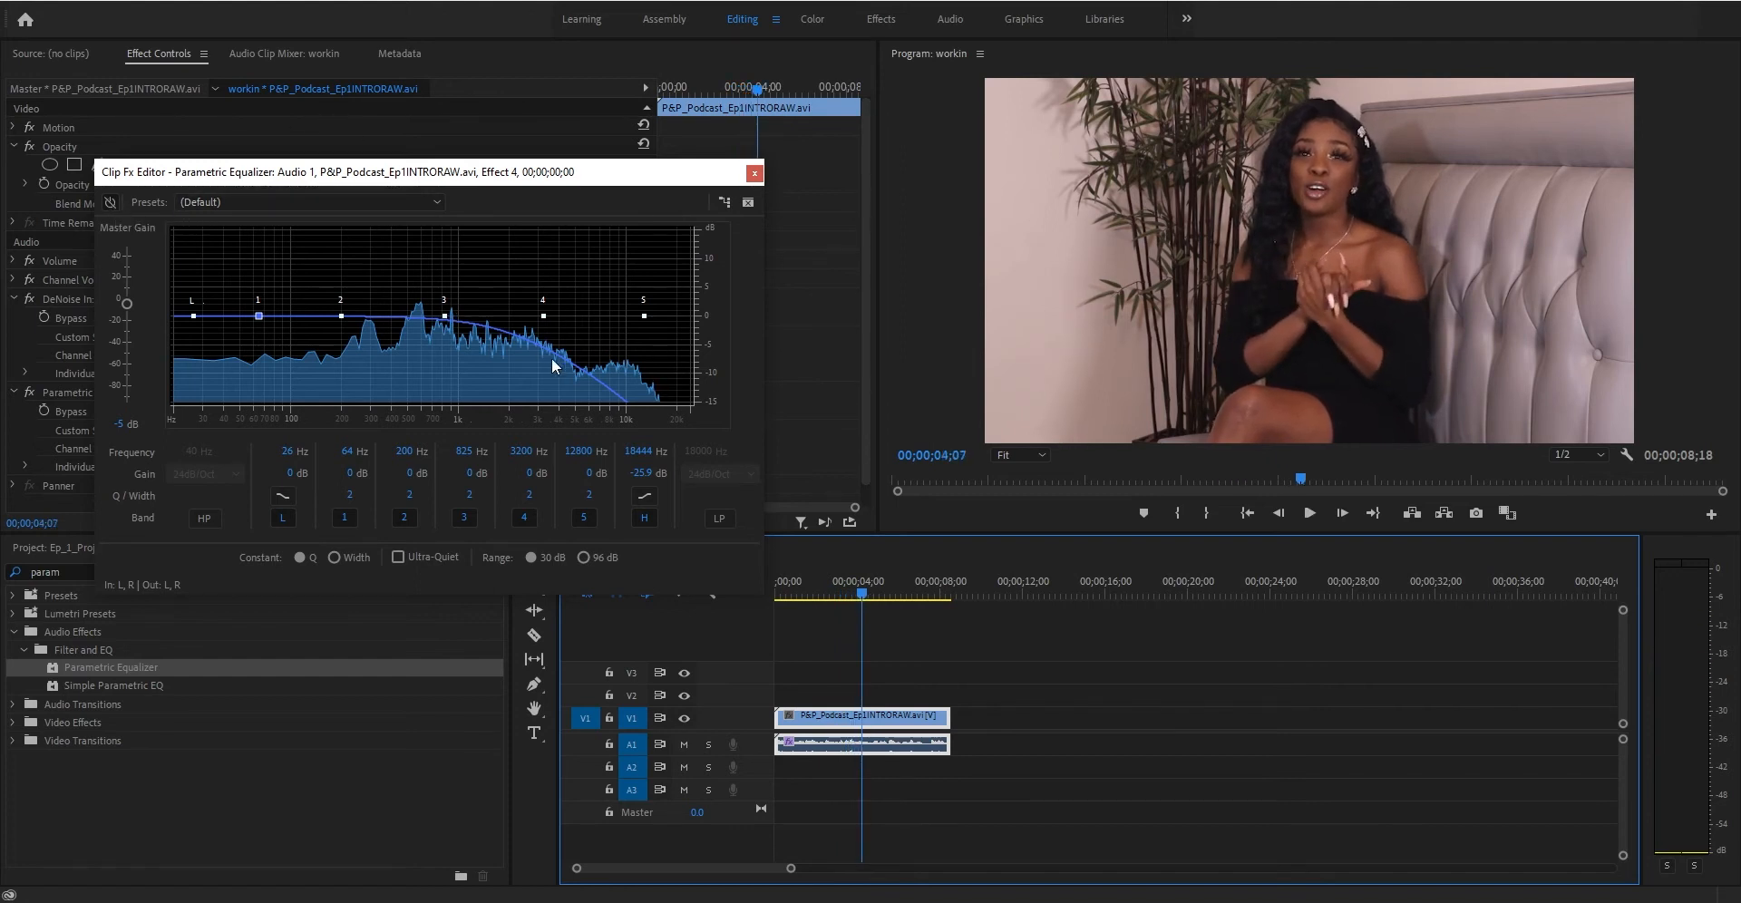
{"action": "left_click", "coordinate": [112, 202]}
- Set the high band's gain to 0 dB and play the clip from the start
{"action": "left_click", "coordinate": [645, 474]}
{"action": "type", "text": "0"}
{"action": "key", "text": "Return"}
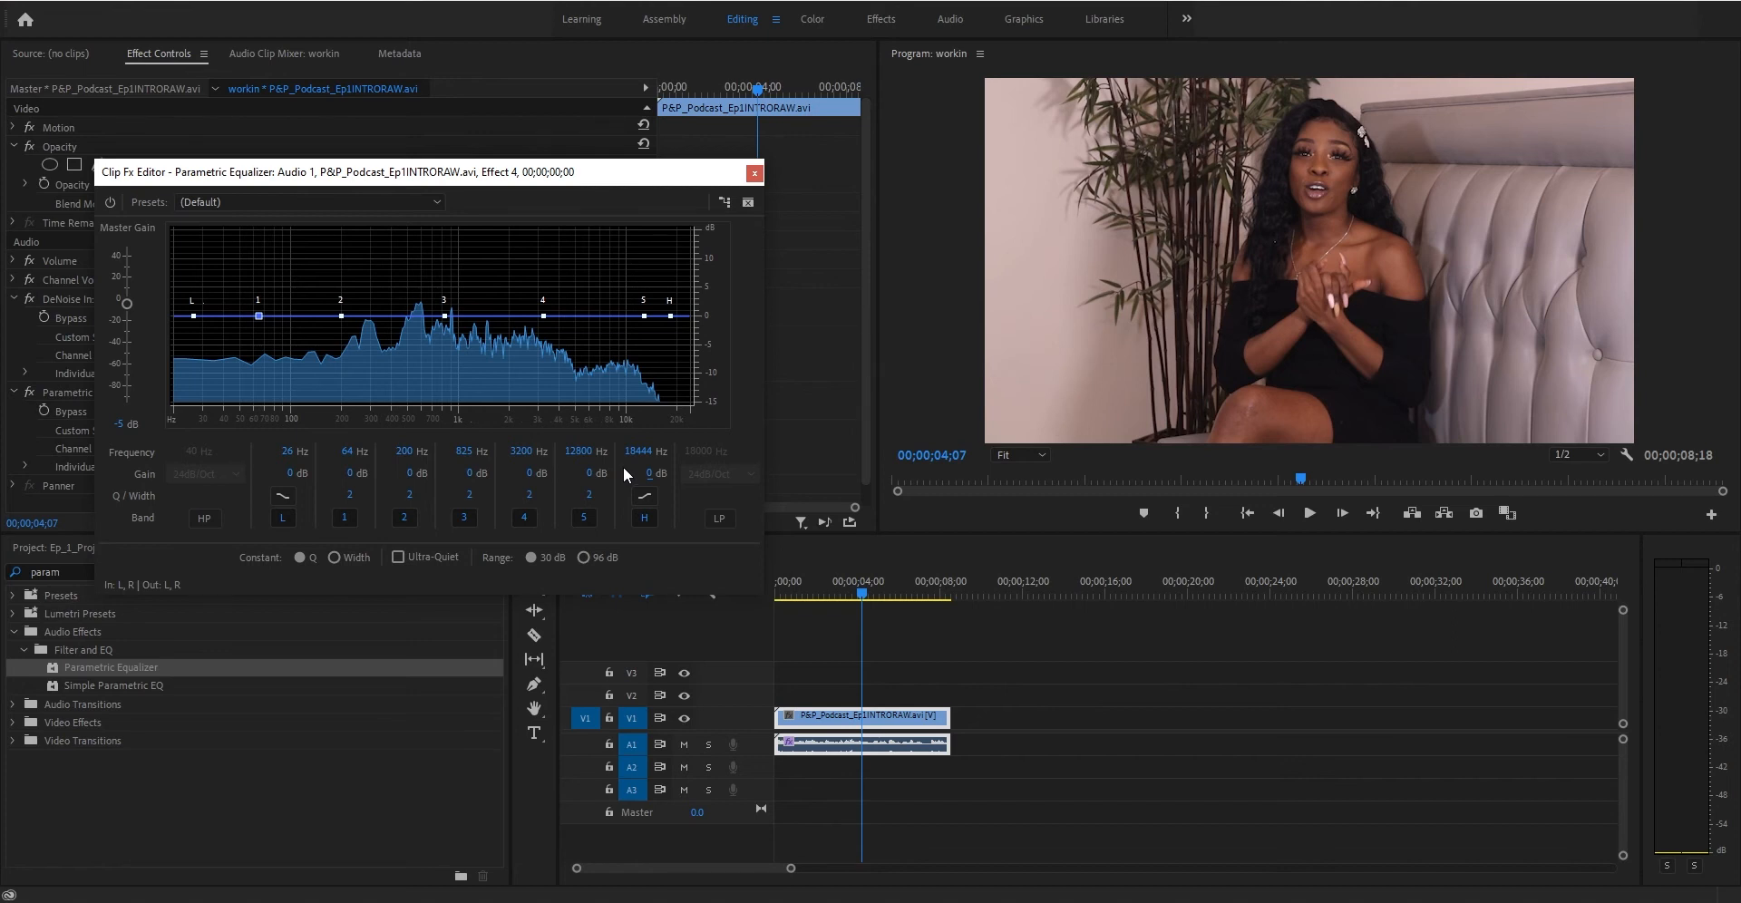
{"action": "left_click", "coordinate": [785, 591]}
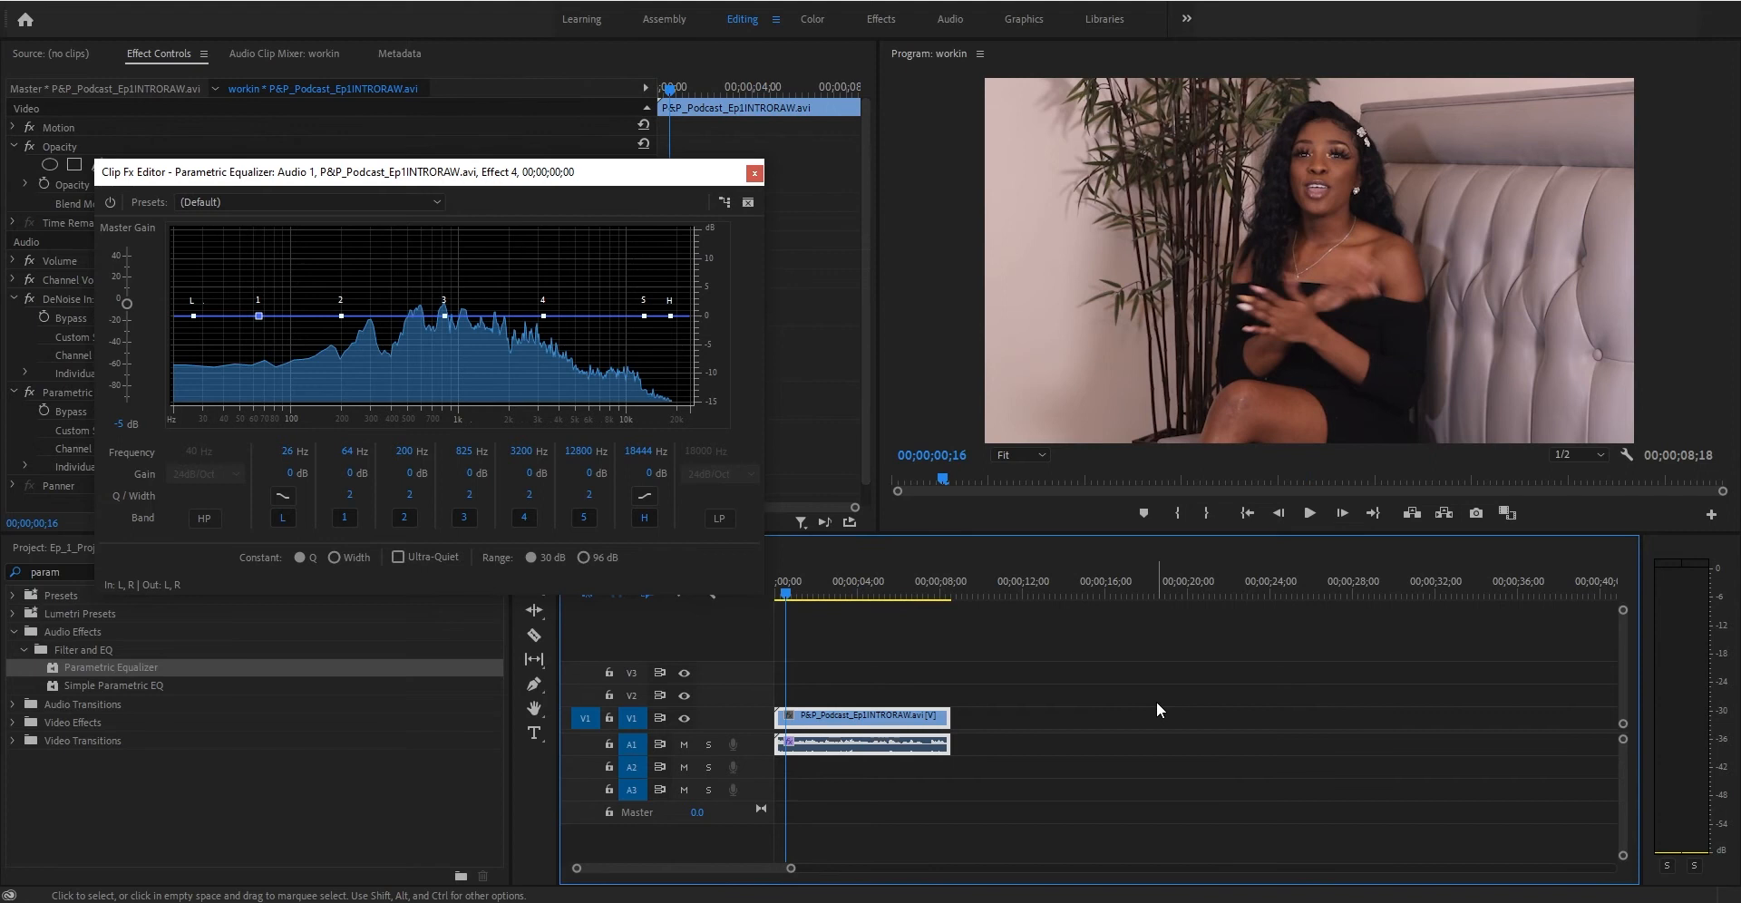
{"action": "key", "text": "space"}
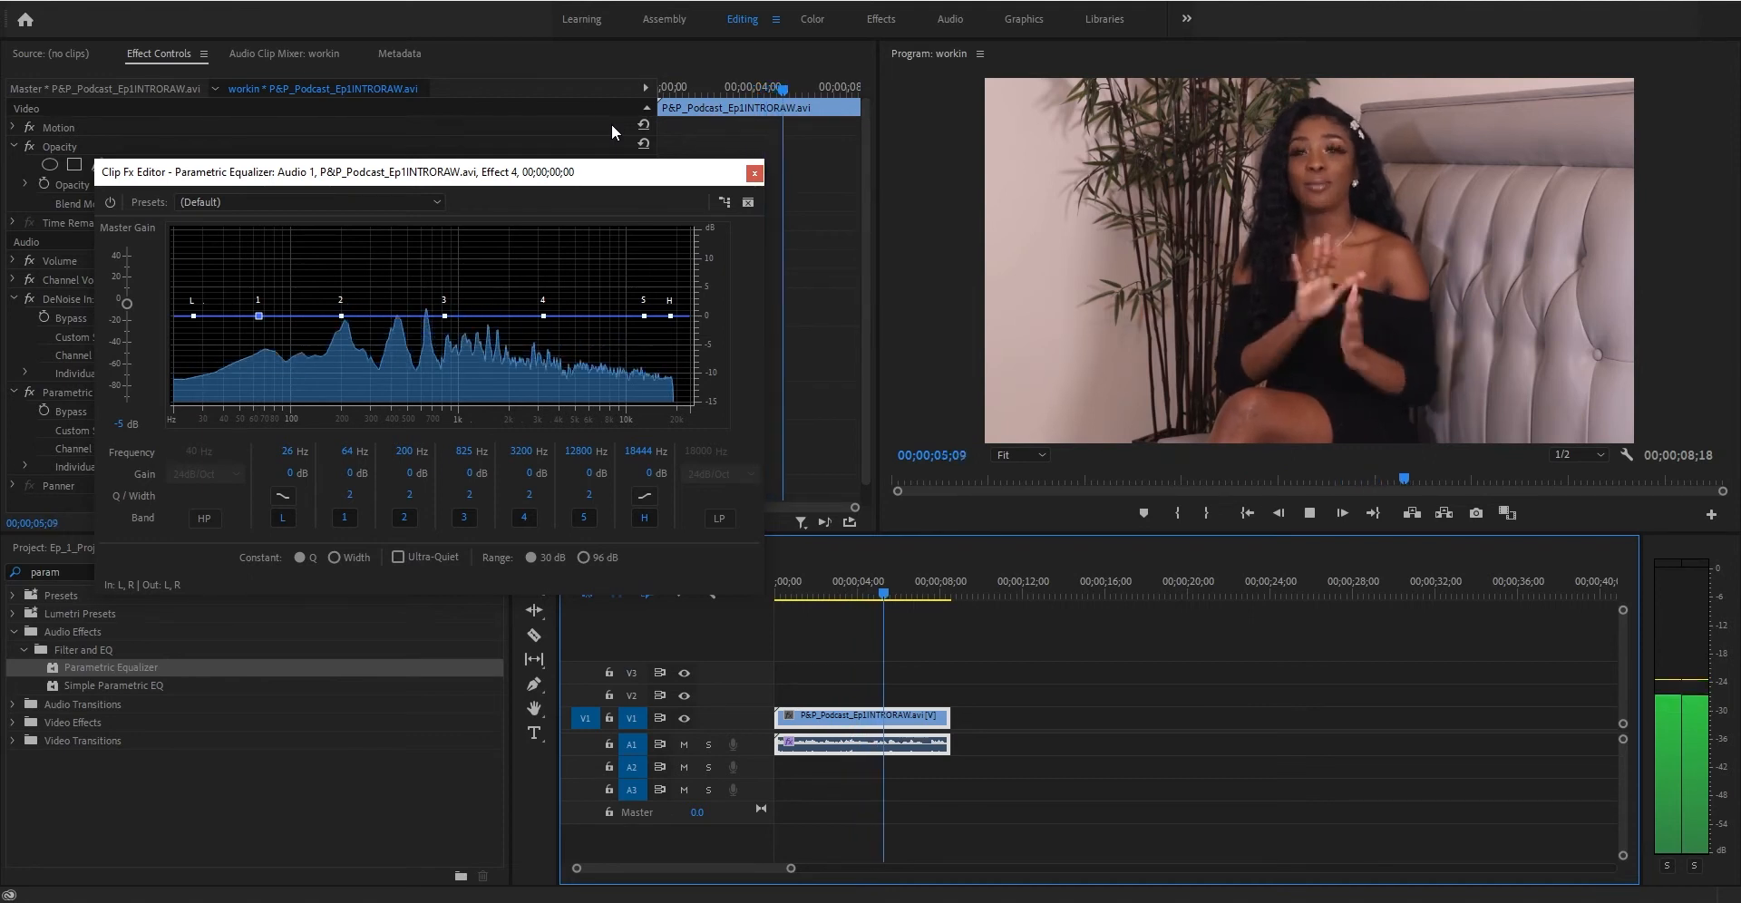
{"action": "key", "text": "space"}
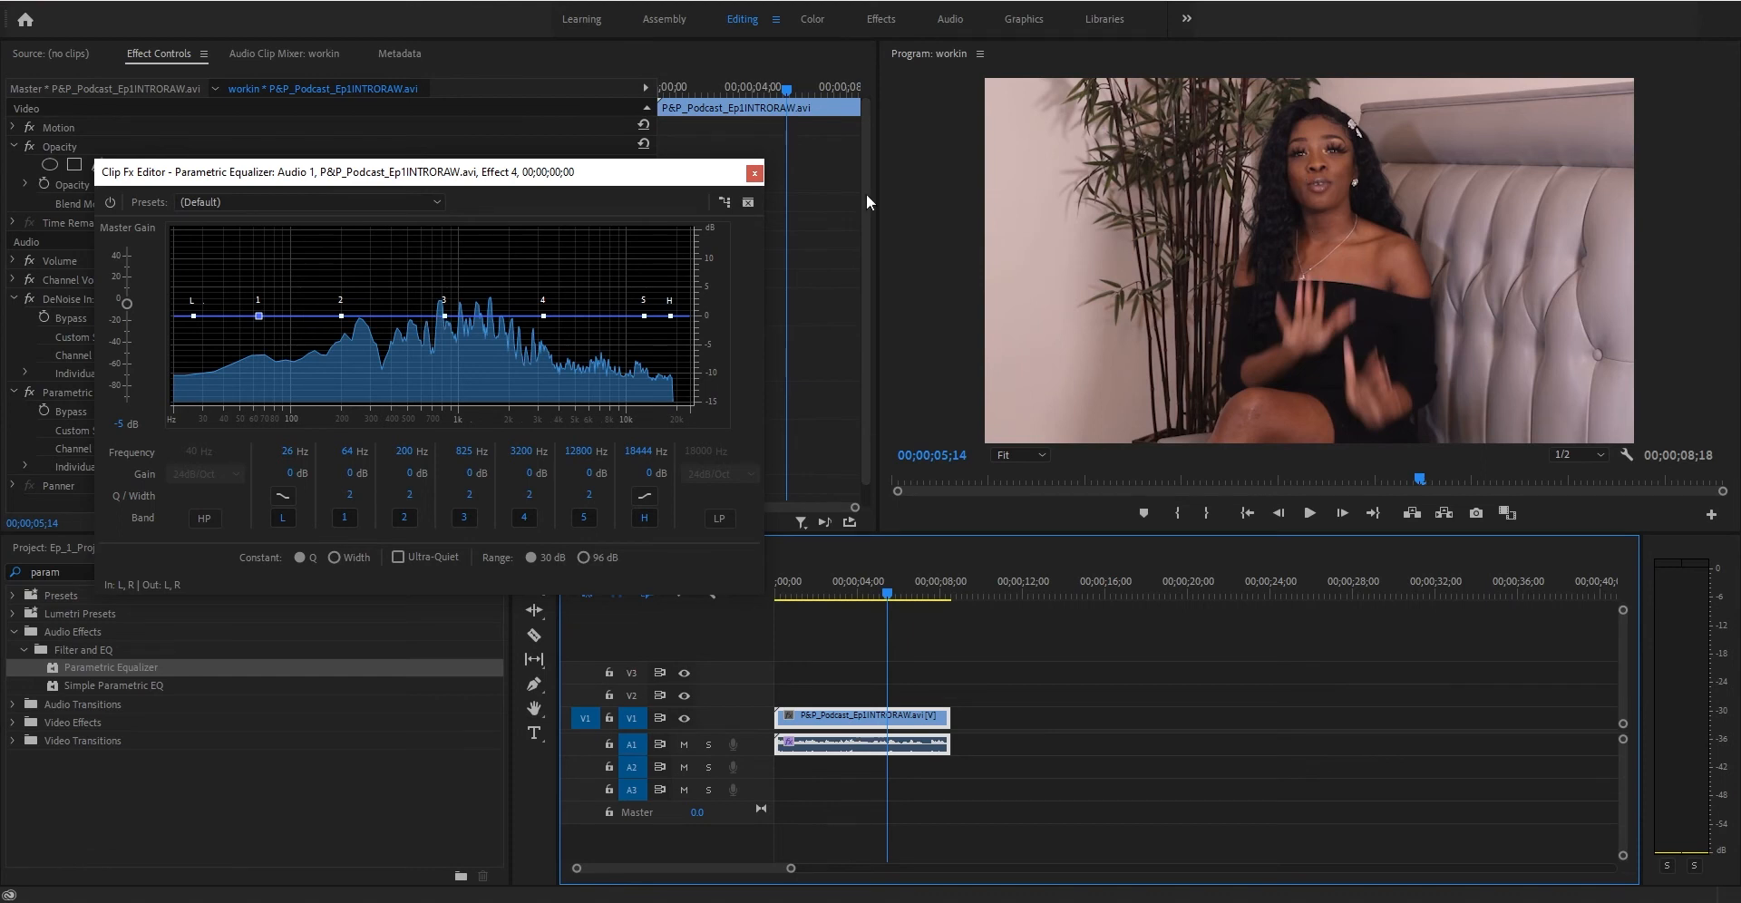
- Cut the low band to about -16.5 dB and bands 1 and 2 to -16 dB
{"action": "left_click", "coordinate": [291, 473]}
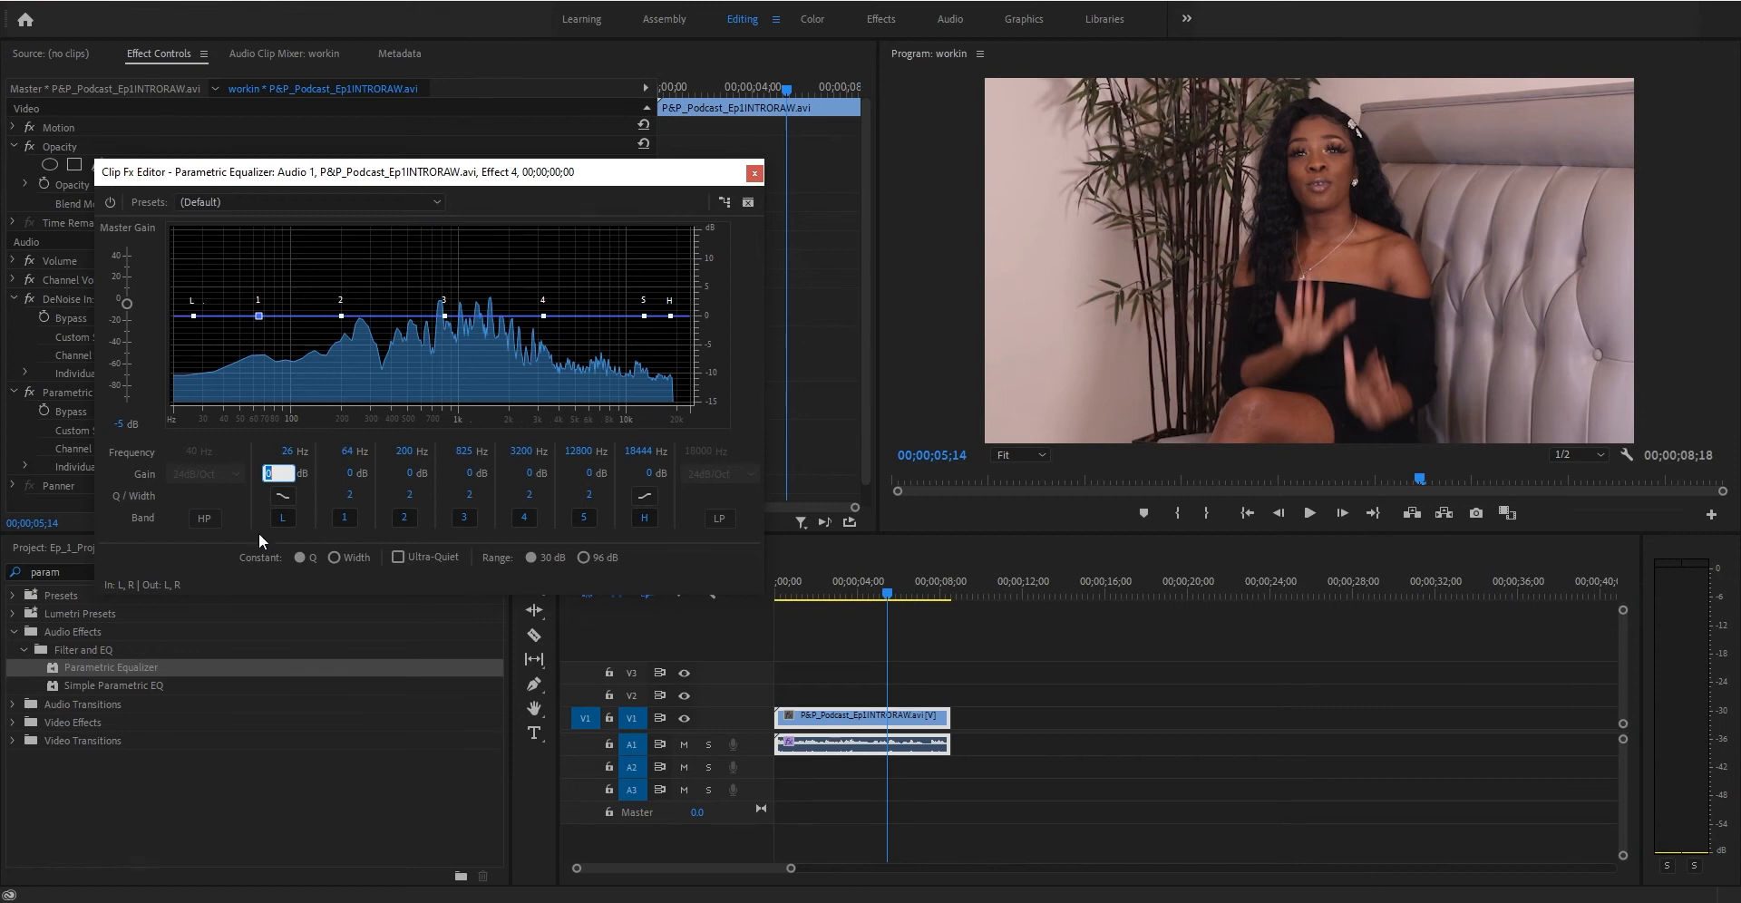
{"action": "left_click_drag", "start_coordinate": [288, 481], "coordinate": [153, 484]}
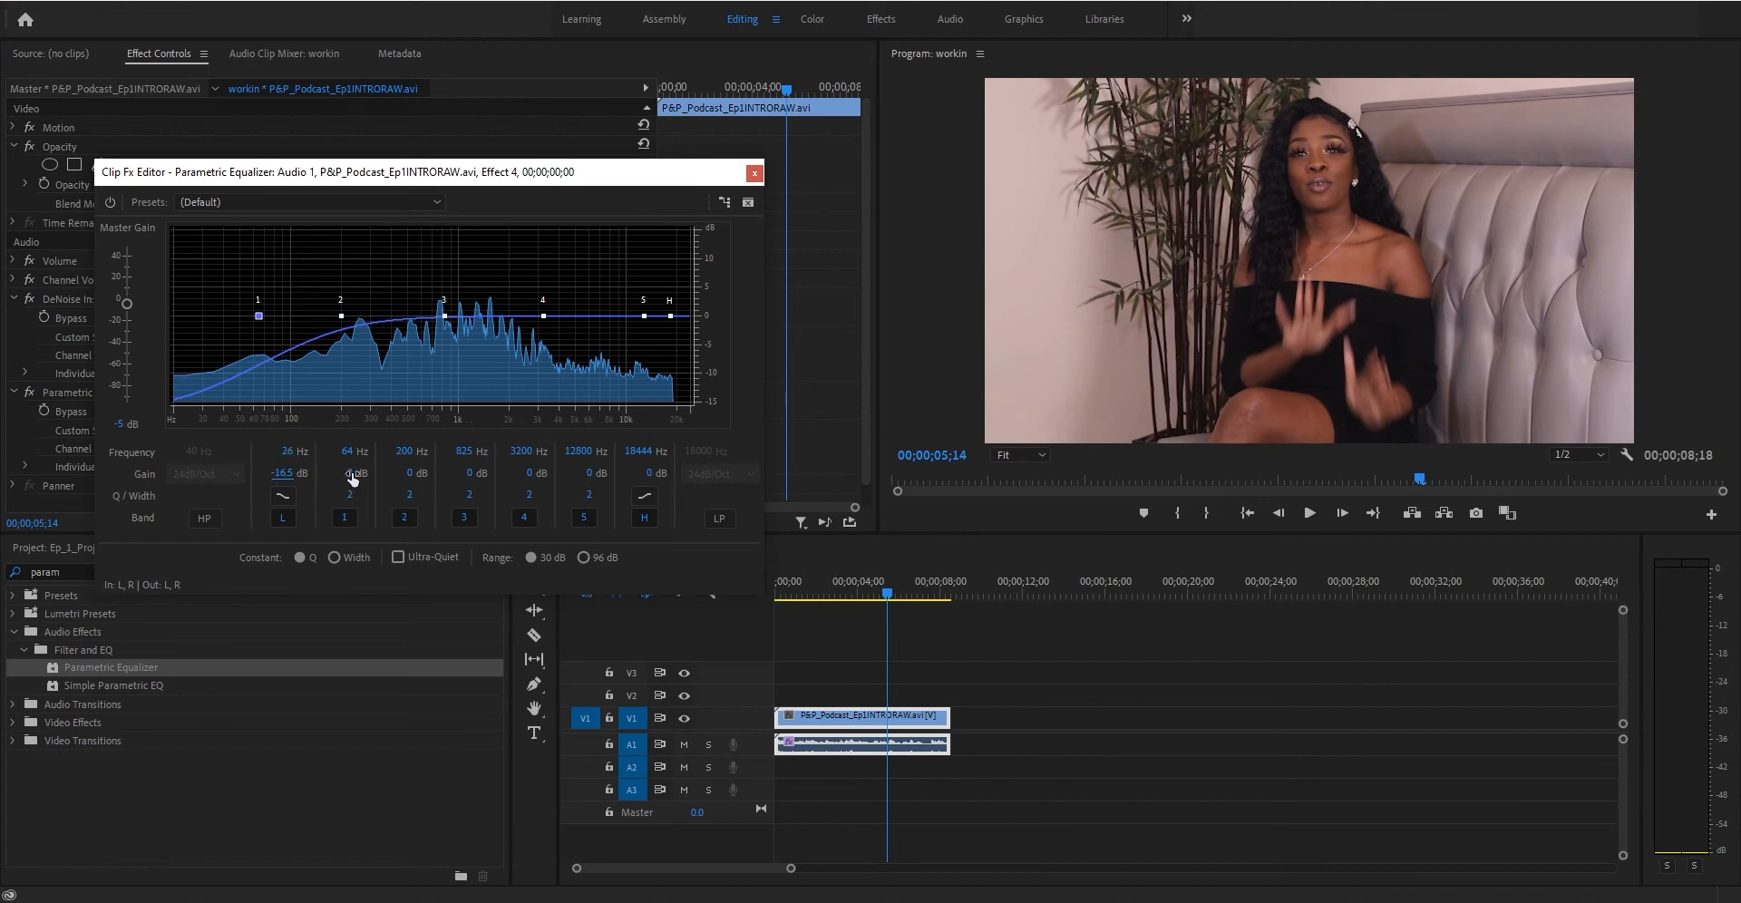
{"action": "type", "text": "-16"}
{"action": "key", "text": "Return"}
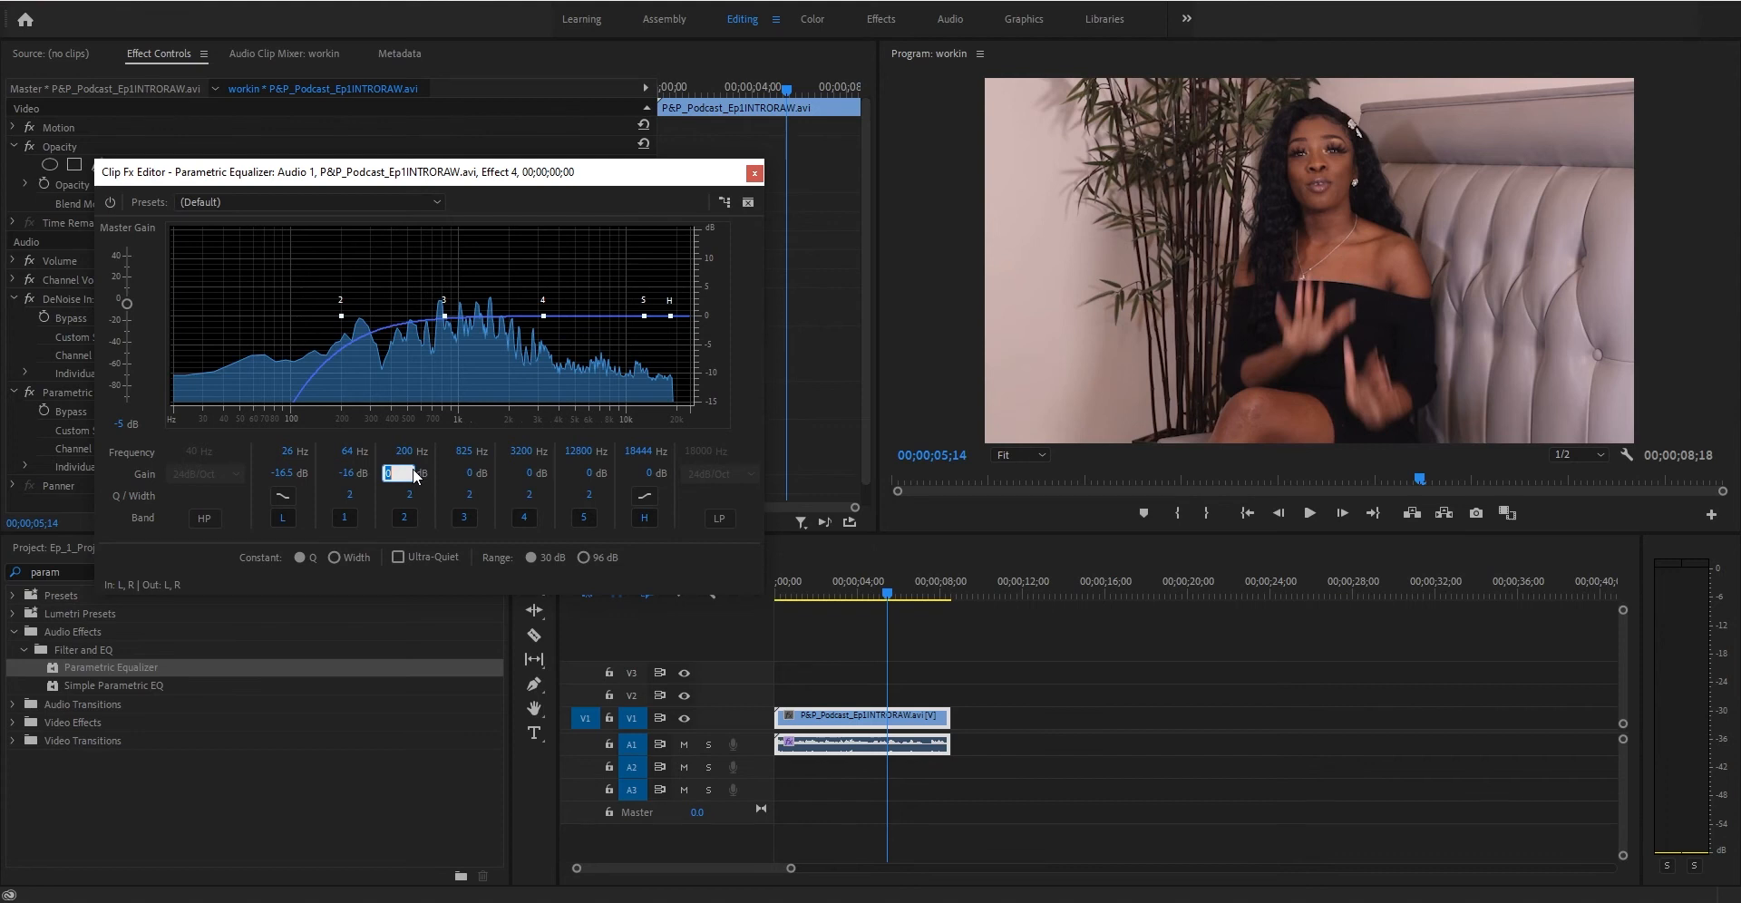
{"action": "type", "text": "-16"}
{"action": "key", "text": "Return"}
- Set the gains of bands 4 and 5 to -16 dB
{"action": "left_click", "coordinate": [531, 478]}
{"action": "type", "text": "-16"}
{"action": "key", "text": "Return"}
{"action": "left_click", "coordinate": [585, 470]}
{"action": "type", "text": "-16"}
{"action": "key", "text": "Return"}
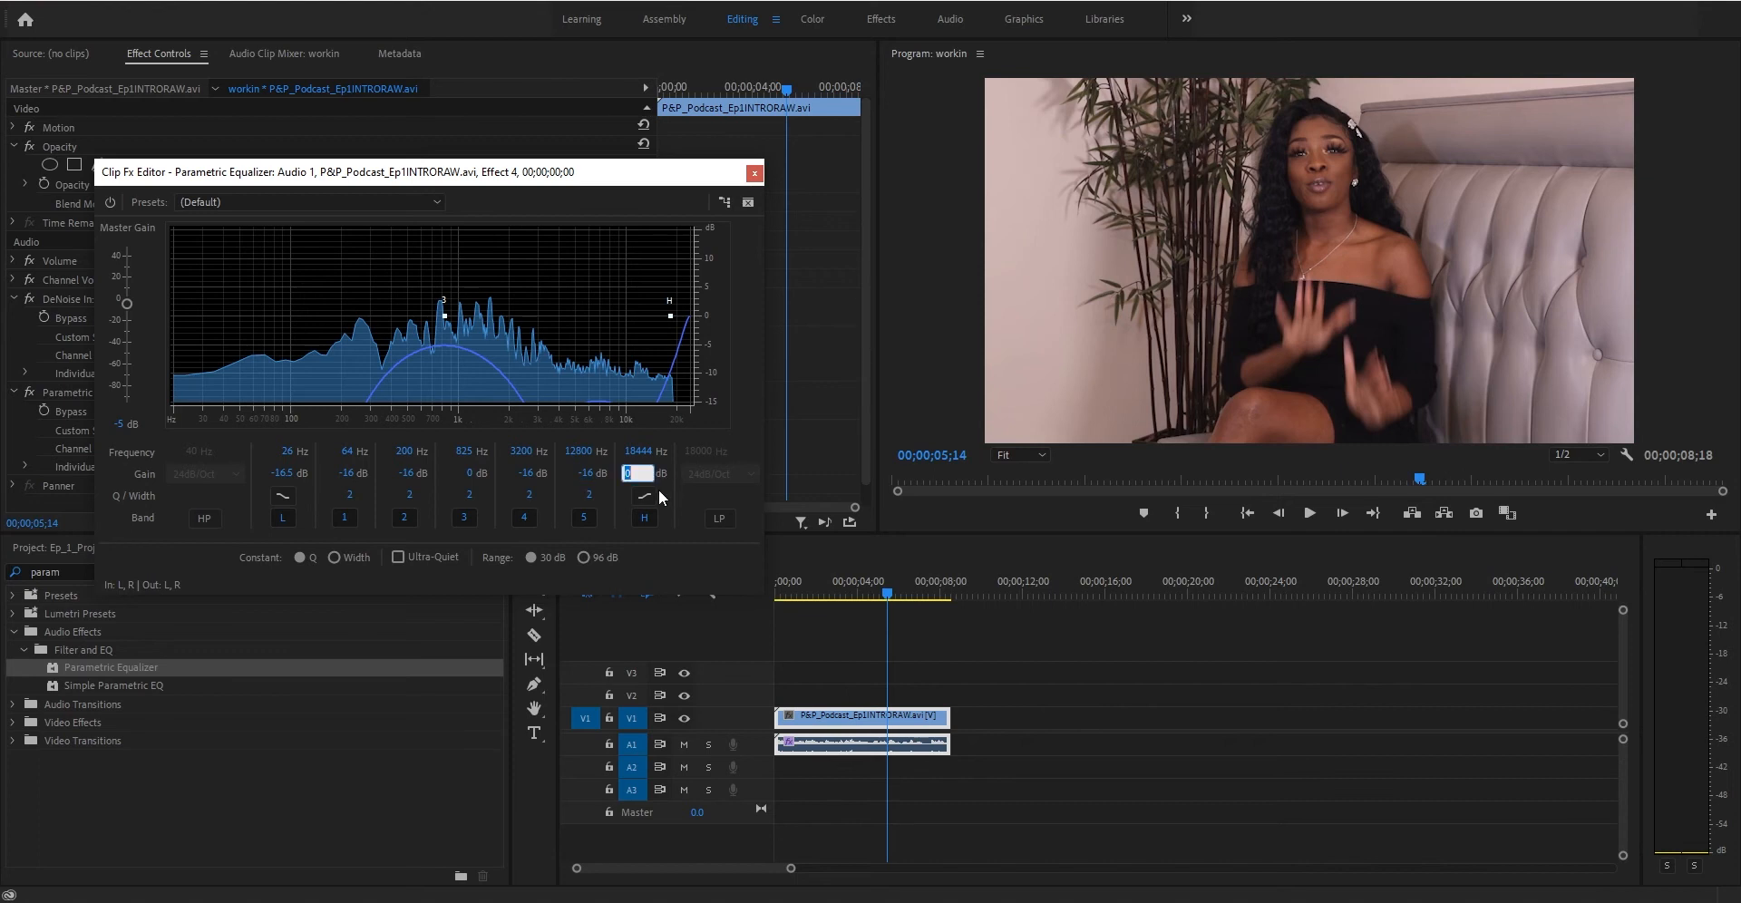
- Toggle the high band's shape and set its gain to -16 dB
{"action": "left_click", "coordinate": [646, 519]}
{"action": "left_click", "coordinate": [645, 518]}
{"action": "left_click", "coordinate": [657, 474]}
{"action": "type", "text": "-16"}
{"action": "key", "text": "Return"}
- Play the clip from the start to hear the isolated midrange
{"action": "left_click", "coordinate": [782, 594]}
{"action": "key", "text": "space"}
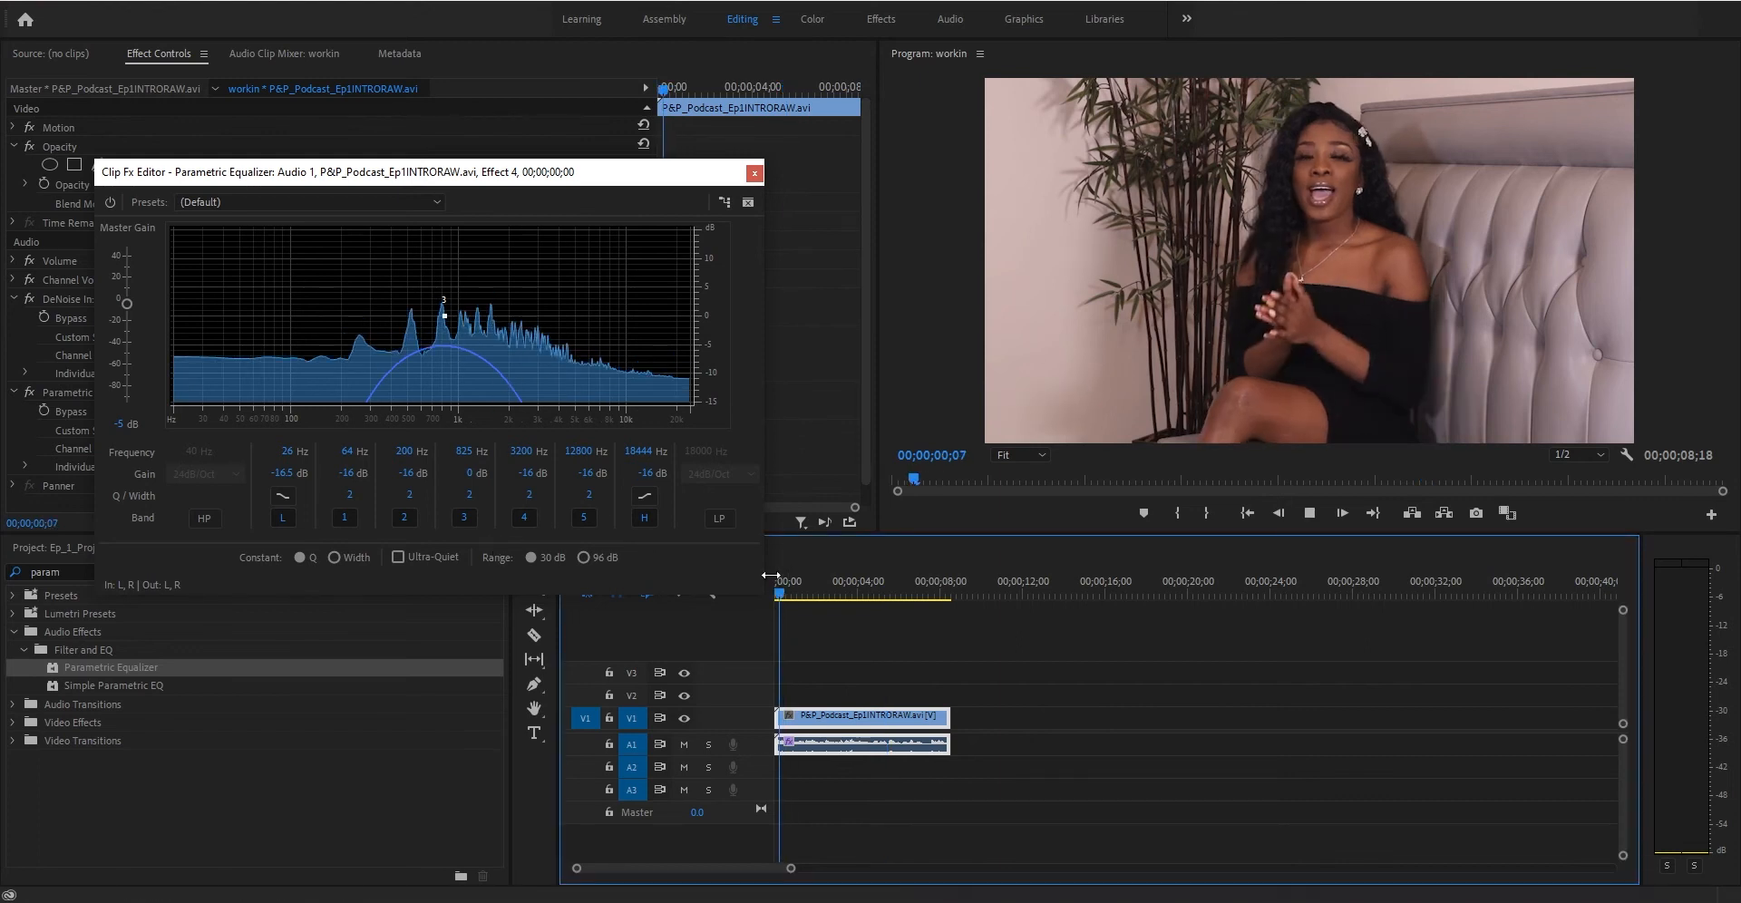
{"action": "key", "text": "space"}
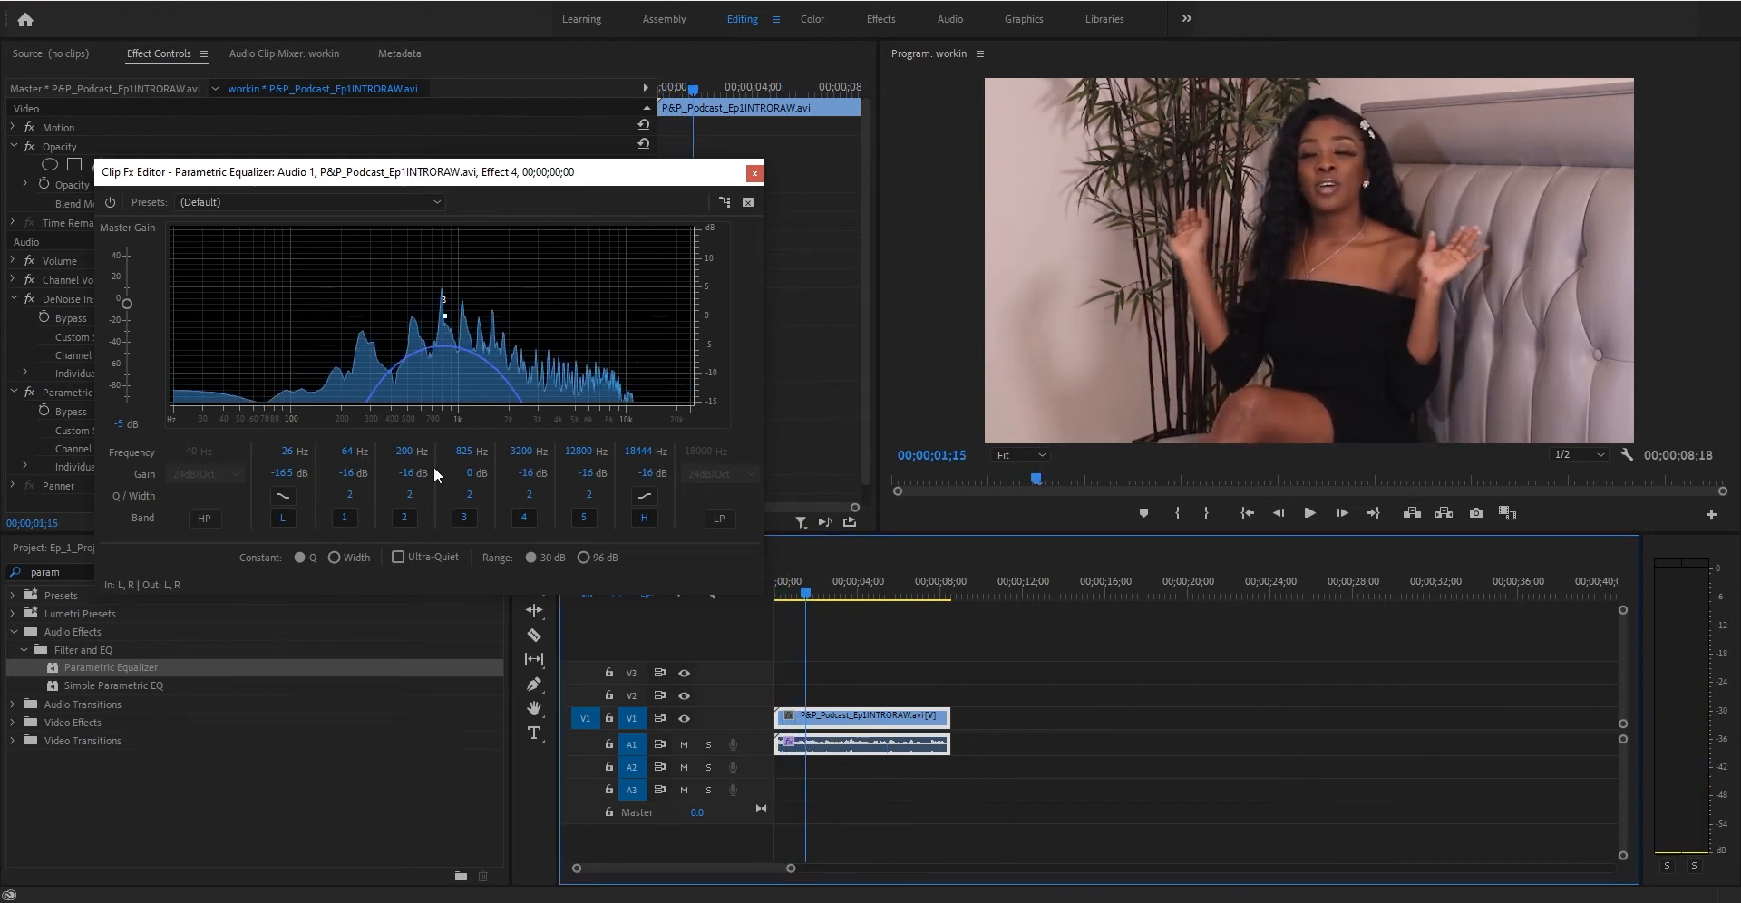
- Boost band 3 at 825 Hz to 10 dB
{"action": "left_click", "coordinate": [475, 472]}
{"action": "type", "text": "10"}
{"action": "key", "text": "Return"}
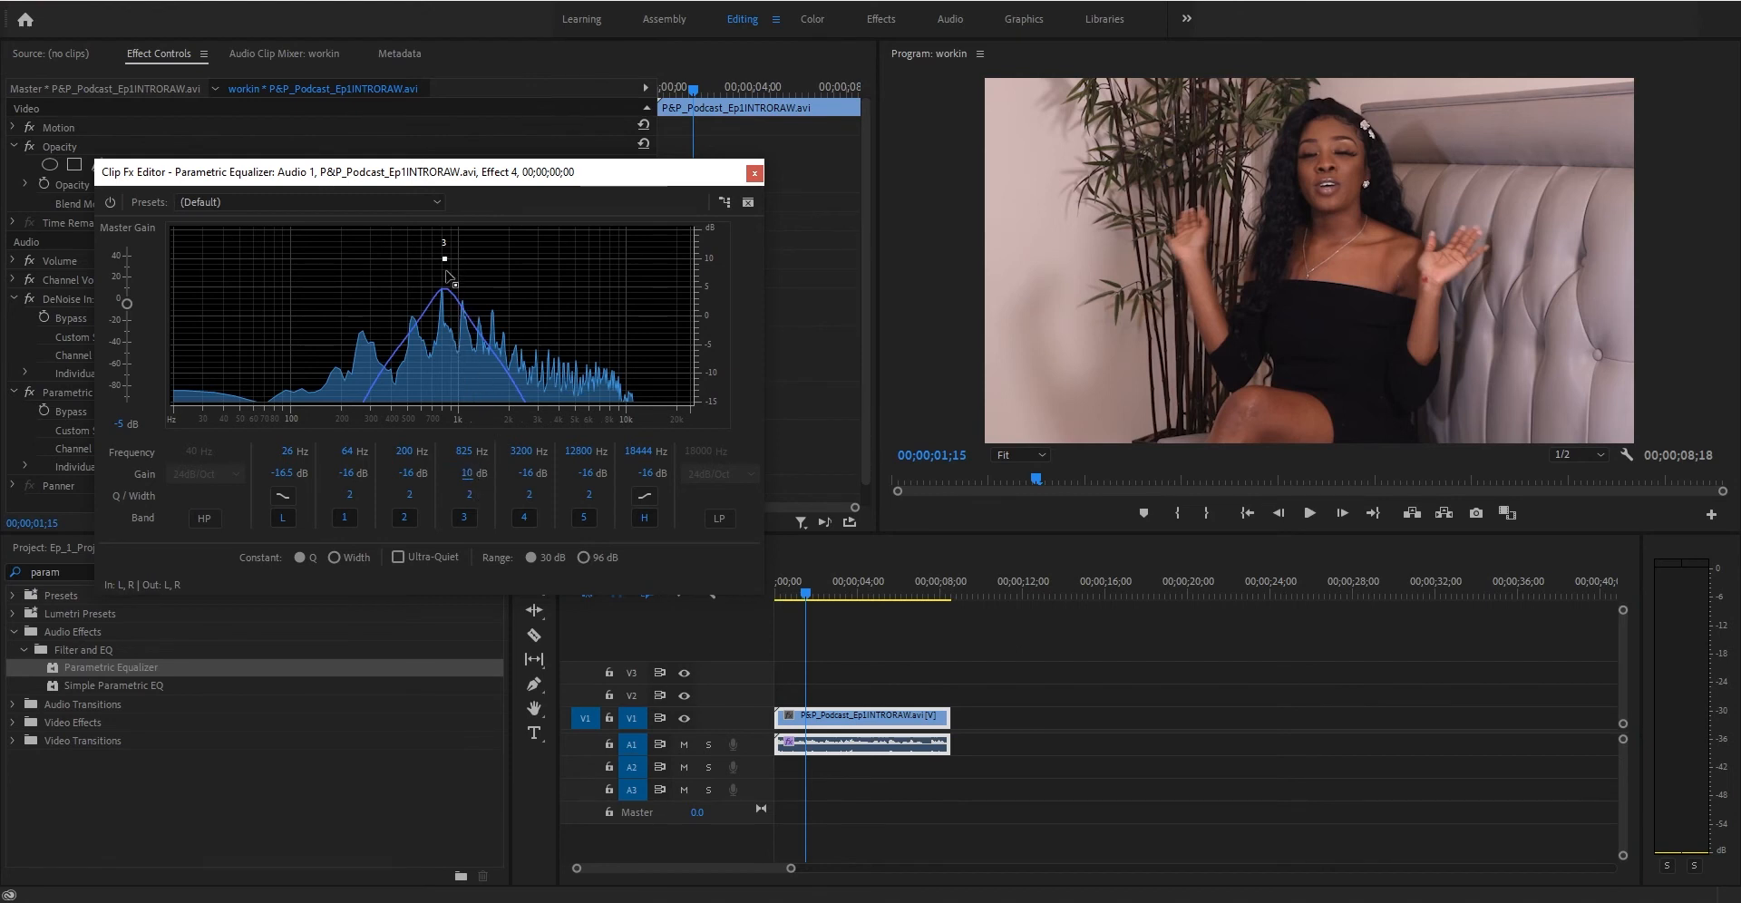
- Raise band 3's gain to 15 dB and shift it to about 1125 Hz, then play the clip
{"action": "left_click", "coordinate": [469, 473]}
{"action": "type", "text": "11"}
{"action": "key", "text": "Return"}
{"action": "left_click_drag", "start_coordinate": [444, 253], "coordinate": [447, 255]}
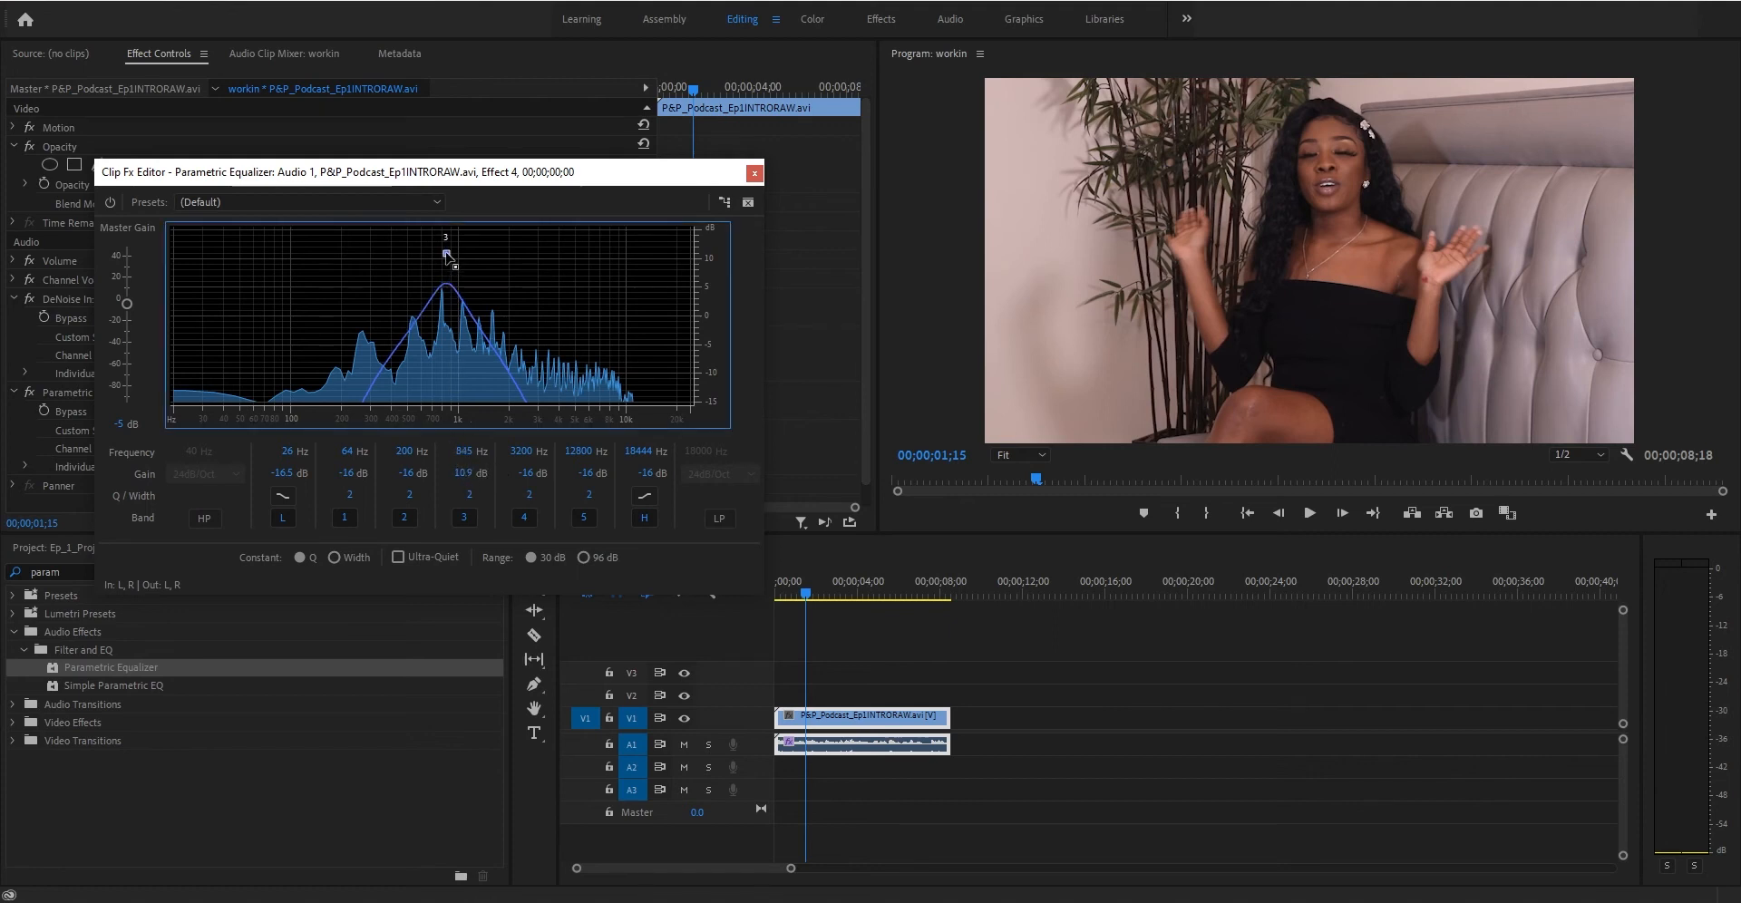
{"action": "left_click_drag", "start_coordinate": [464, 452], "coordinate": [451, 448]}
{"action": "left_click_drag", "start_coordinate": [475, 447], "coordinate": [460, 448]}
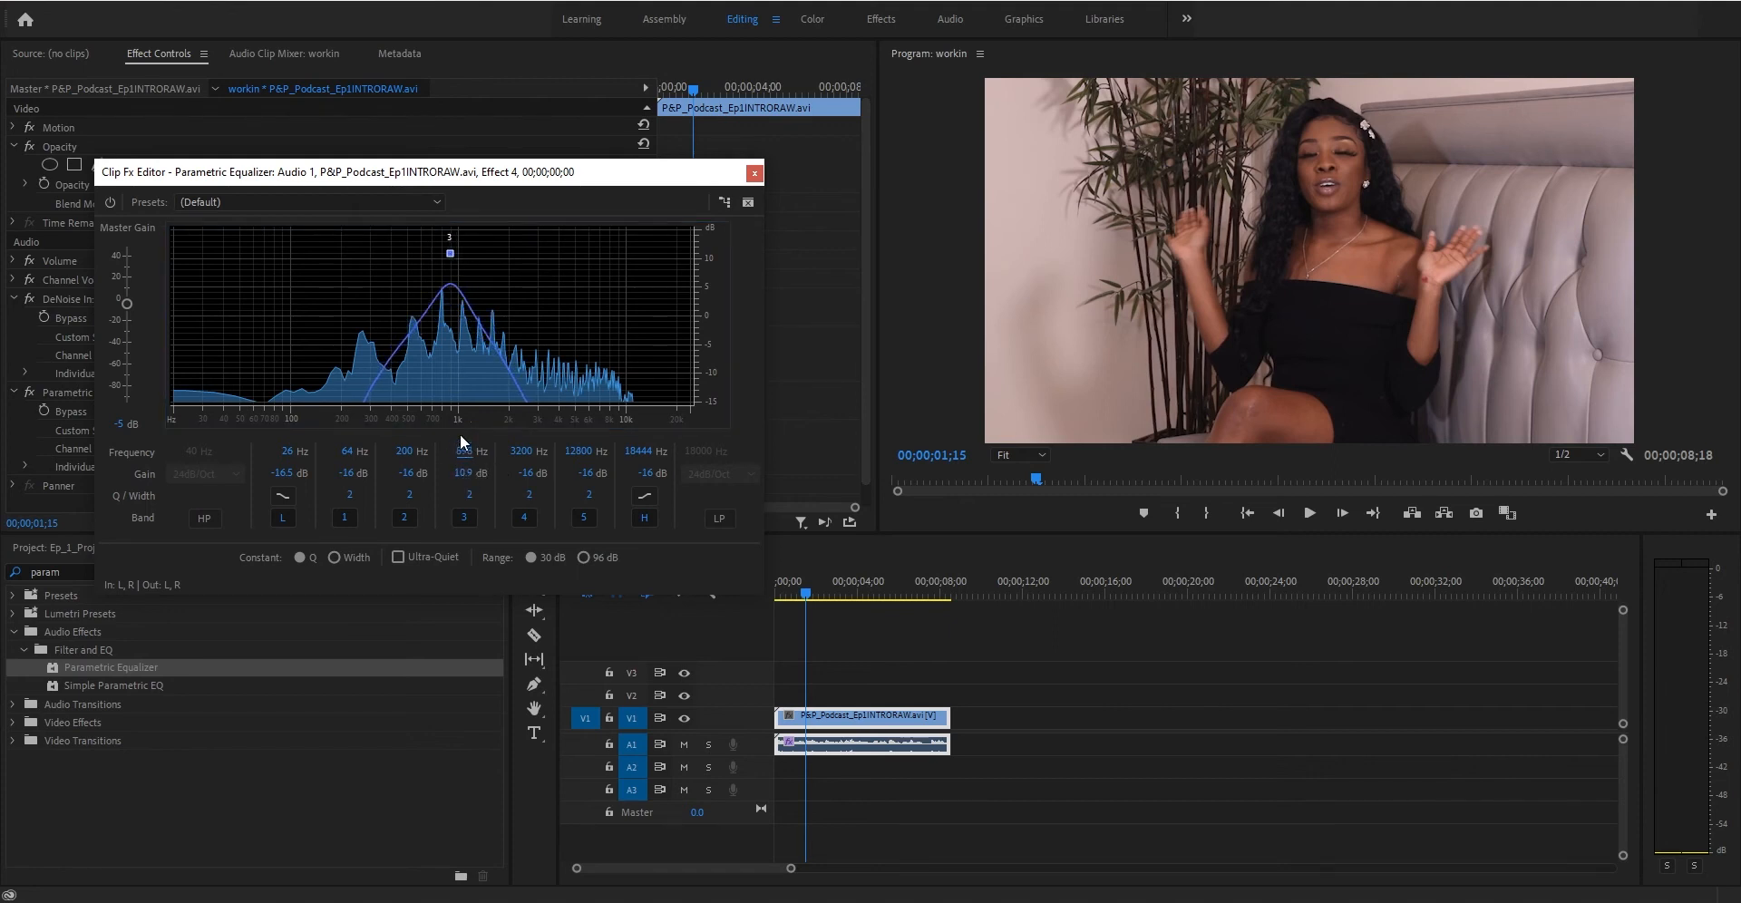
{"action": "left_click_drag", "start_coordinate": [452, 254], "coordinate": [471, 201]}
{"action": "key", "text": "space"}
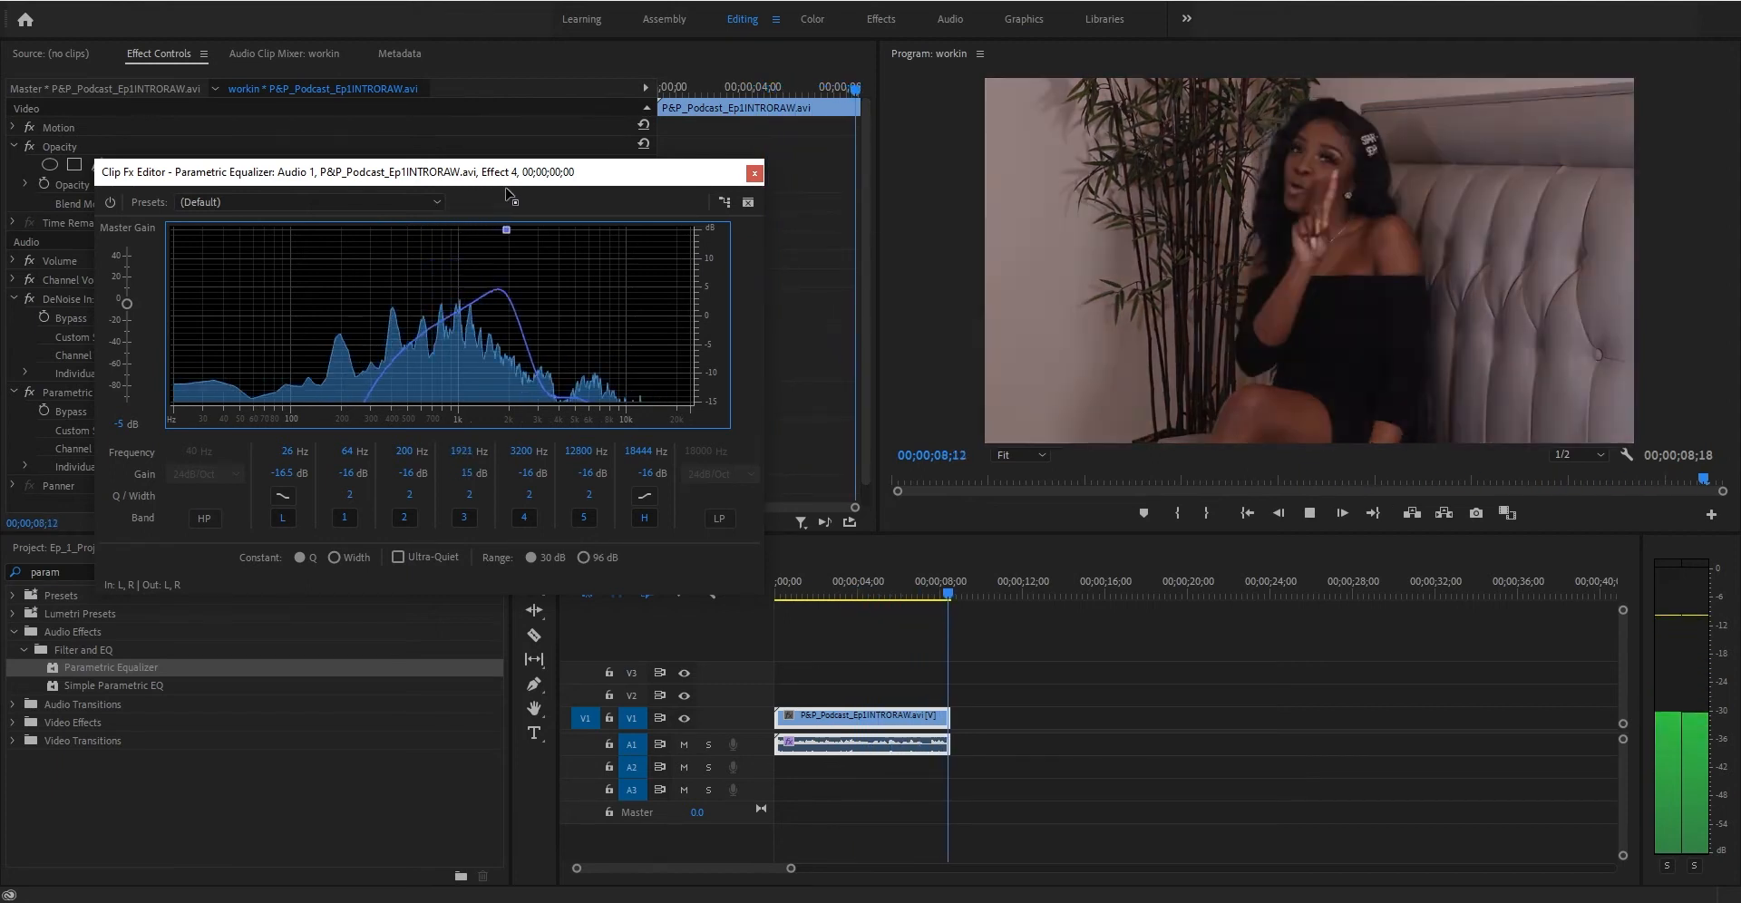
- Replay the clip from the start and nudge band 3 to about 1213 Hz
{"action": "left_click", "coordinate": [775, 595]}
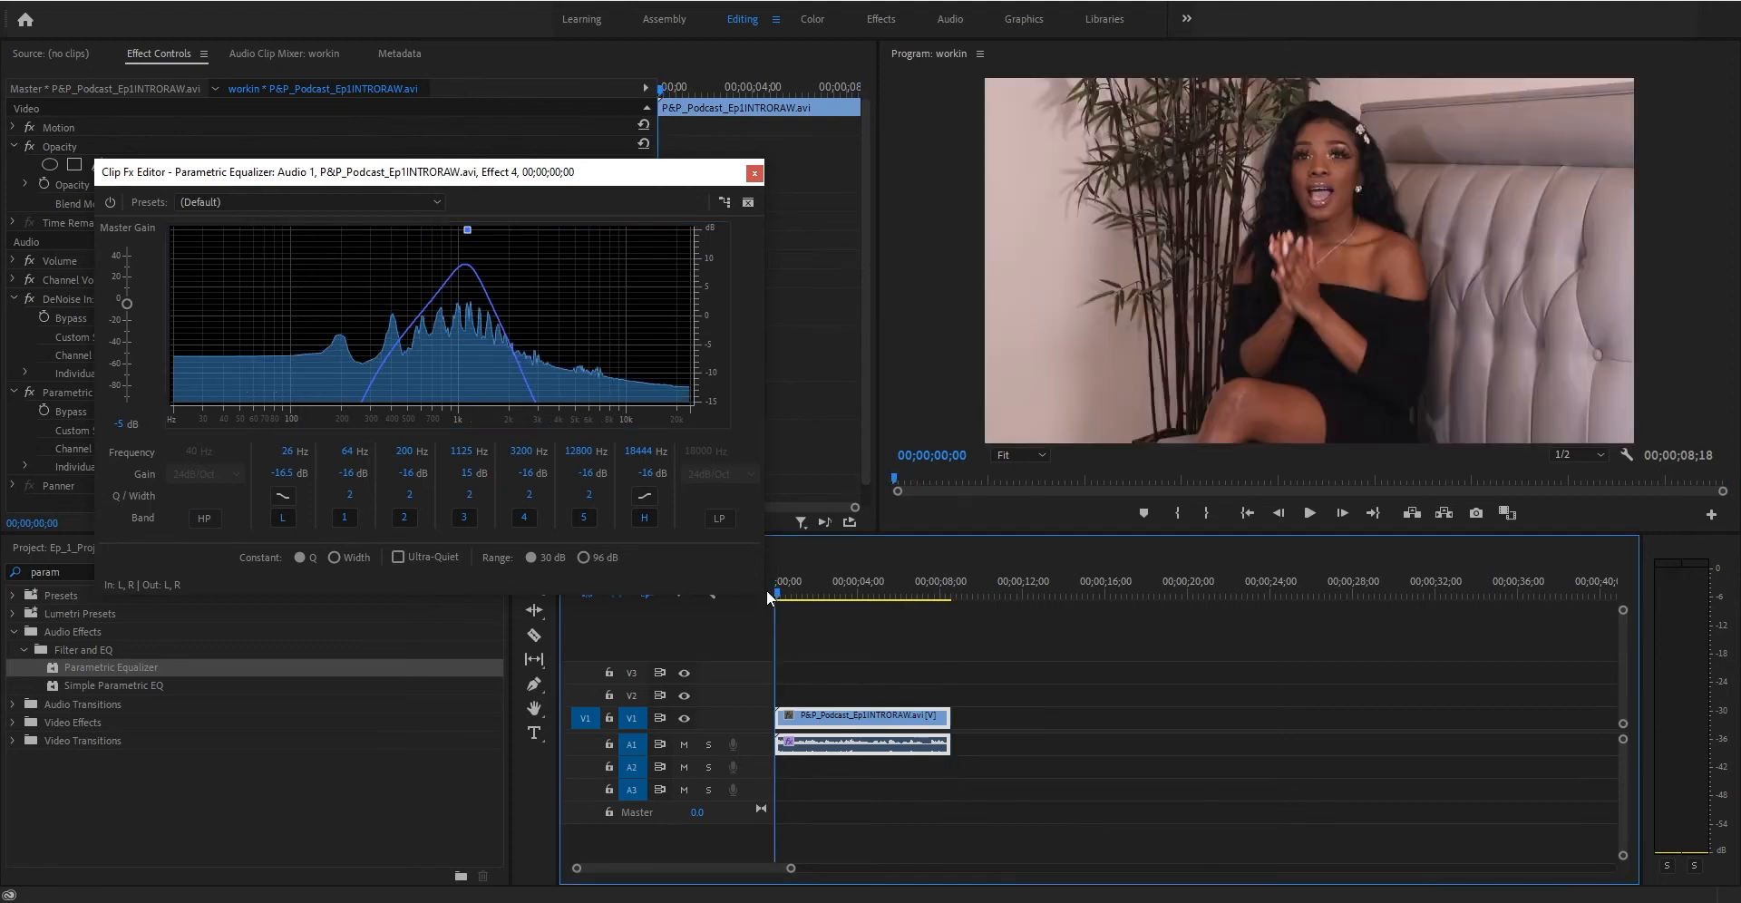
{"action": "key", "text": "space"}
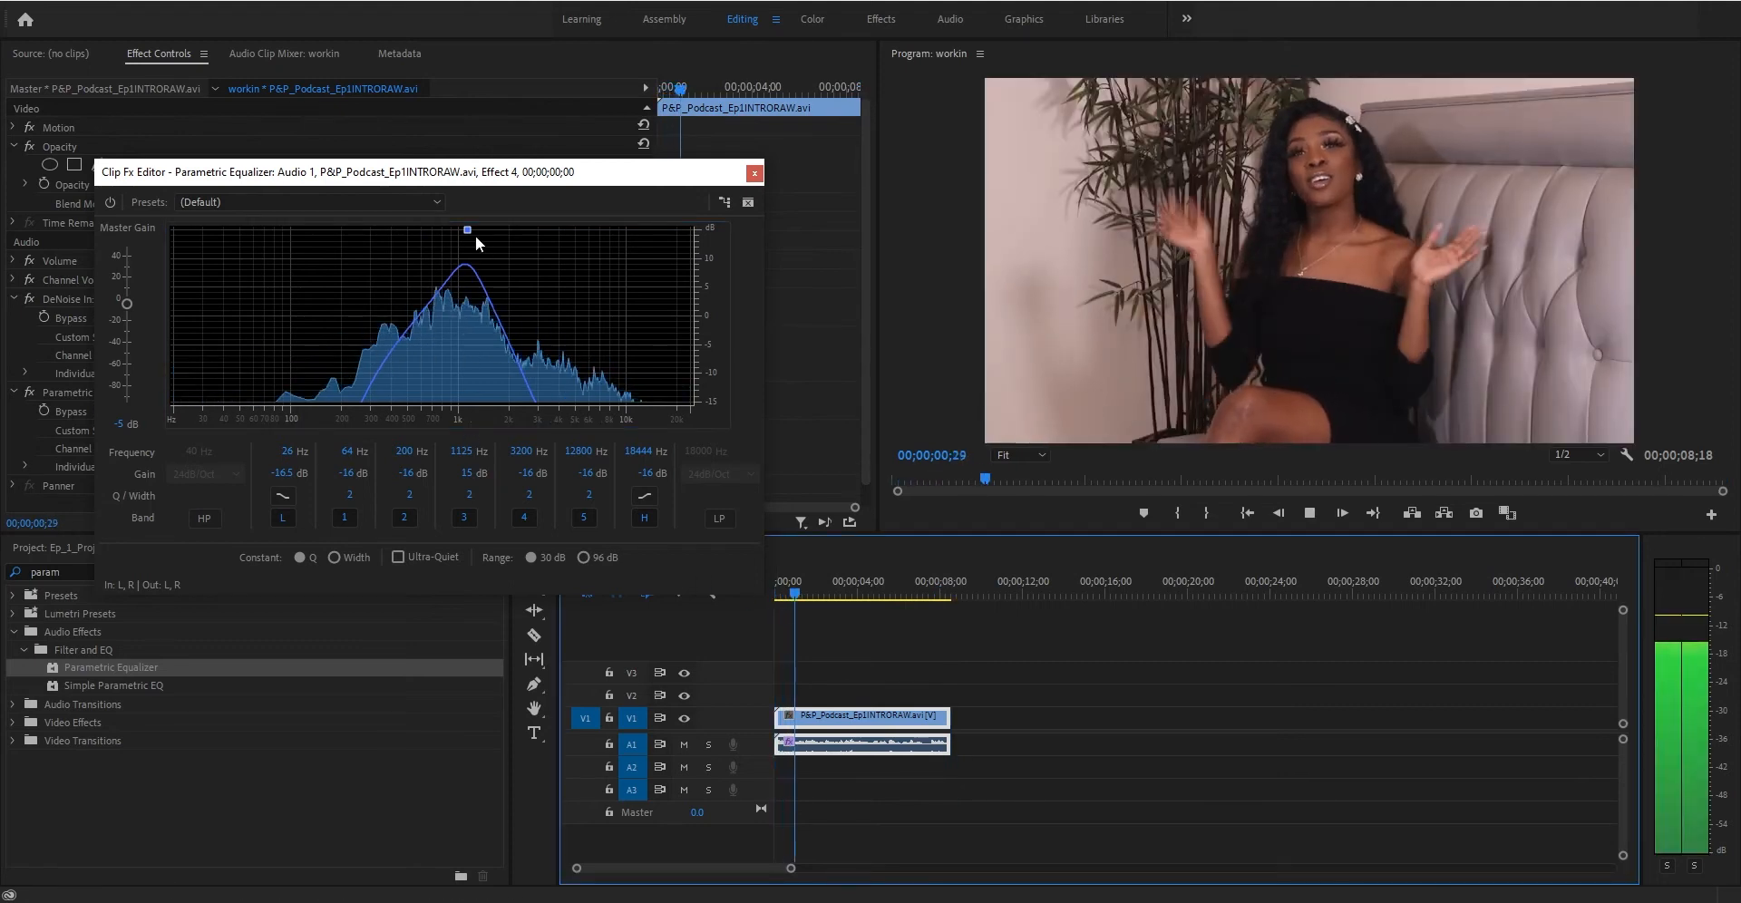
{"action": "mouse_move", "coordinate": [467, 230]}
{"action": "left_mouse_down"}
{"action": "mouse_move", "coordinate": [505, 233]}
{"action": "mouse_move", "coordinate": [473, 232]}
{"action": "left_mouse_up"}
{"action": "key", "text": "space"}
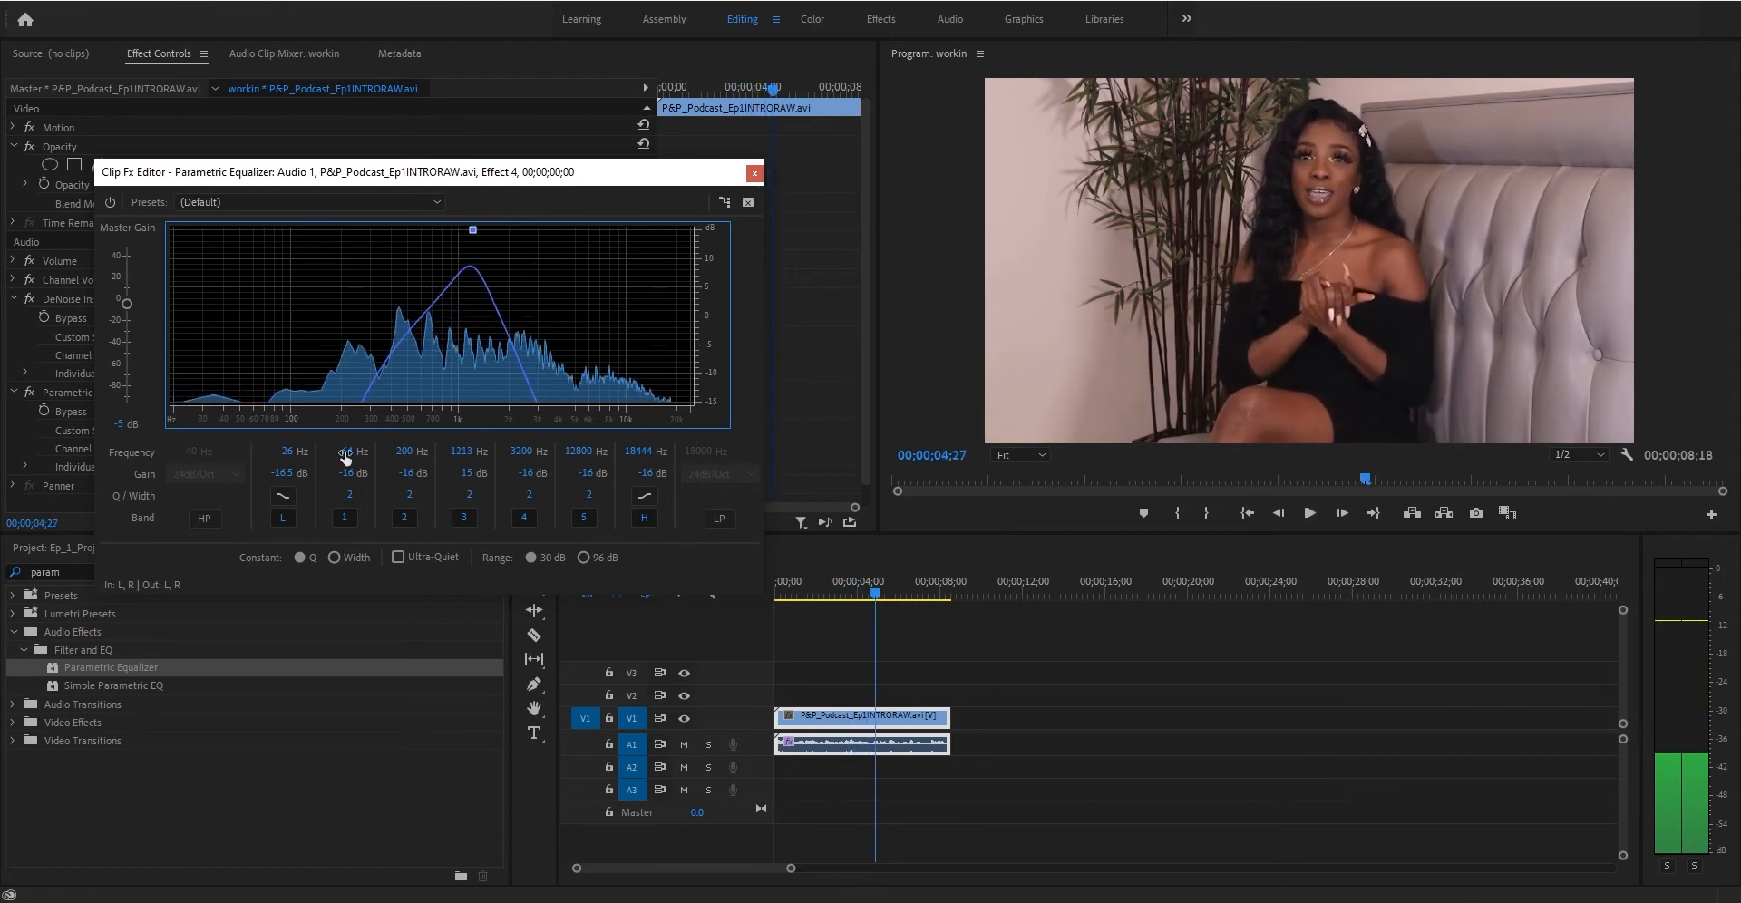
- Ease the cuts on the other bands slightly, to roughly -9 to -16 dB, and play the clip
{"action": "left_click_drag", "start_coordinate": [285, 472], "coordinate": [269, 471]}
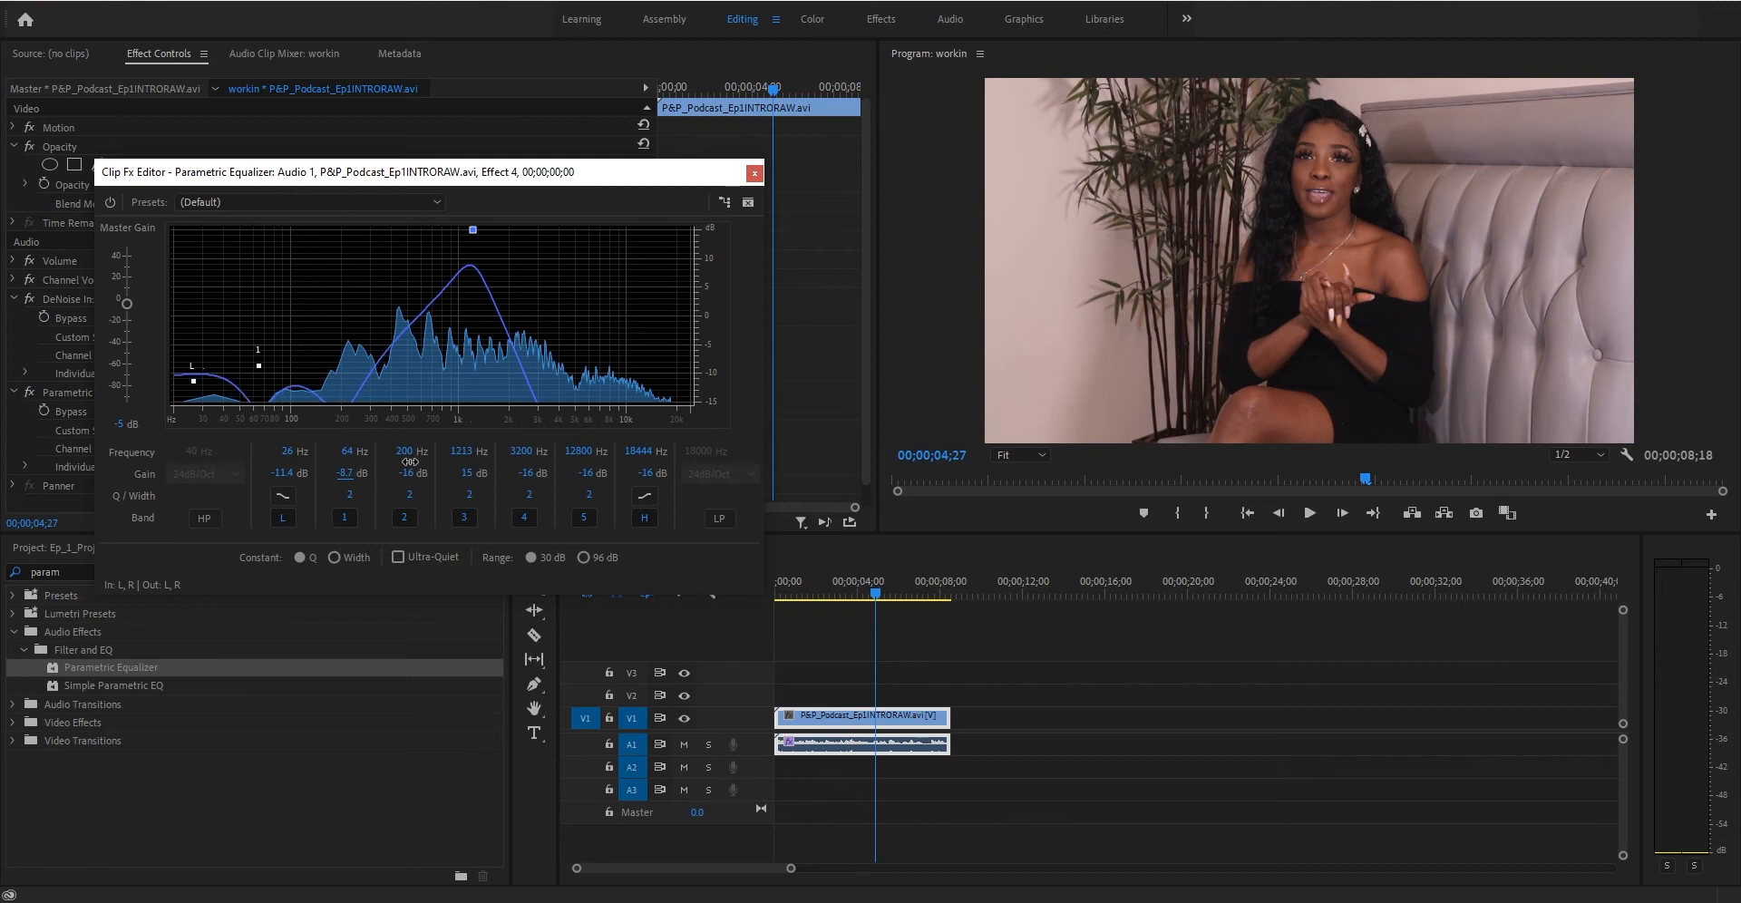
{"action": "left_click_drag", "start_coordinate": [416, 471], "coordinate": [551, 474]}
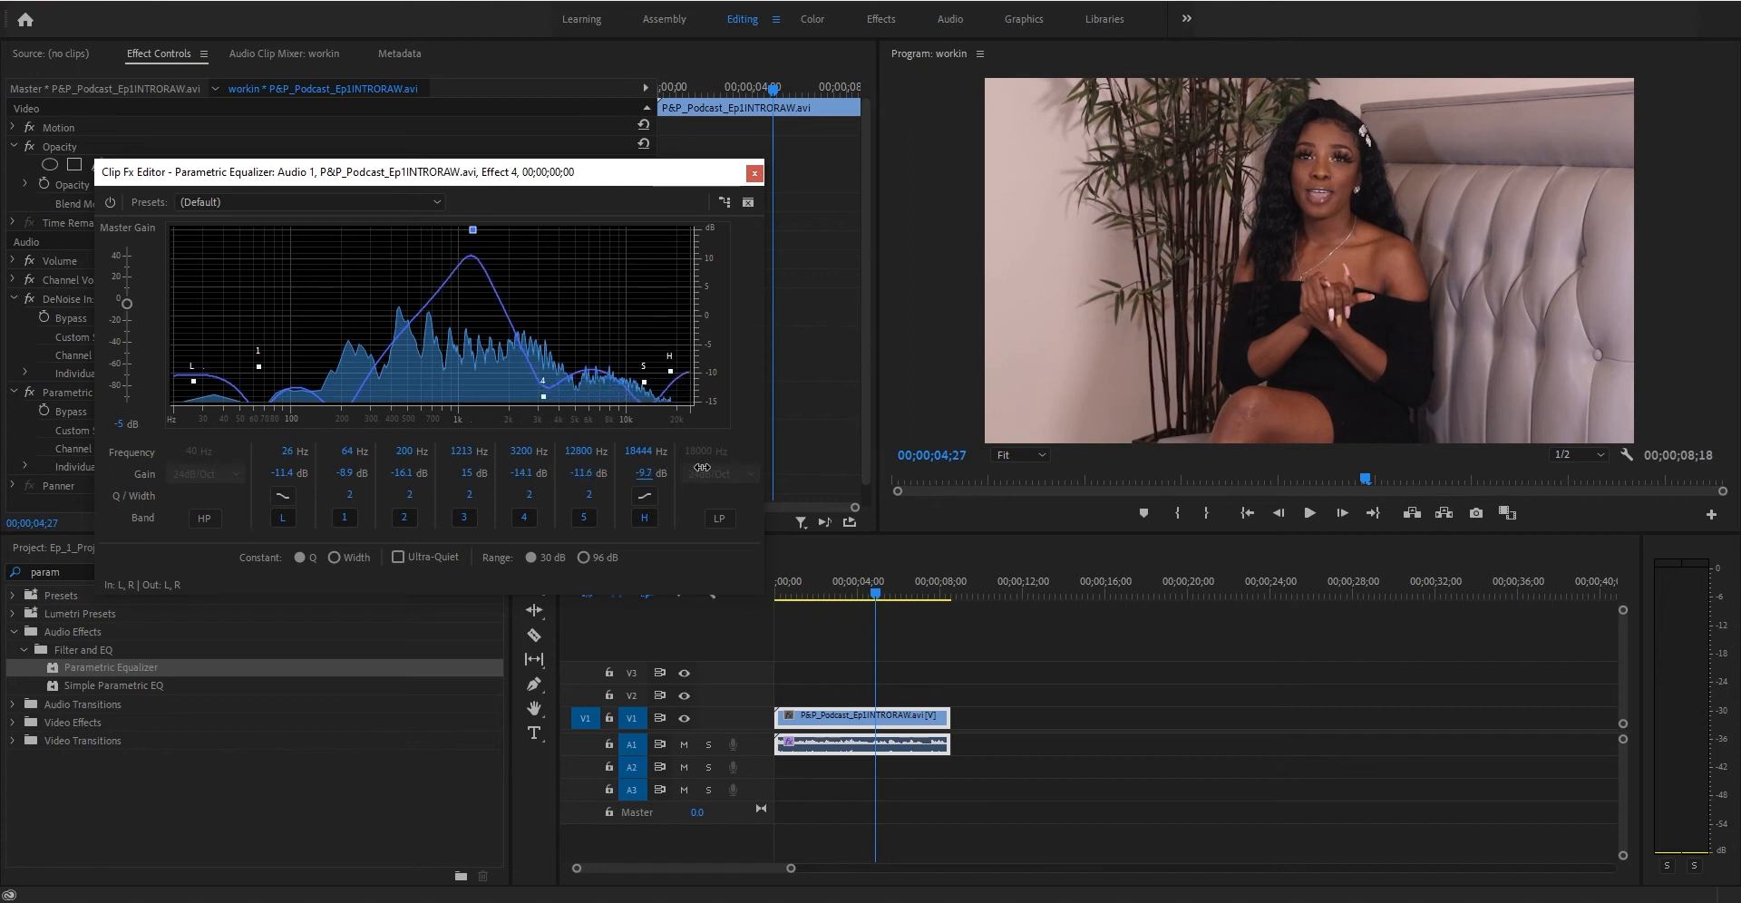
{"action": "key", "text": "space"}
- Move band 3's peak down to about 540 Hz and save the project
{"action": "left_click_drag", "start_coordinate": [473, 229], "coordinate": [413, 220]}
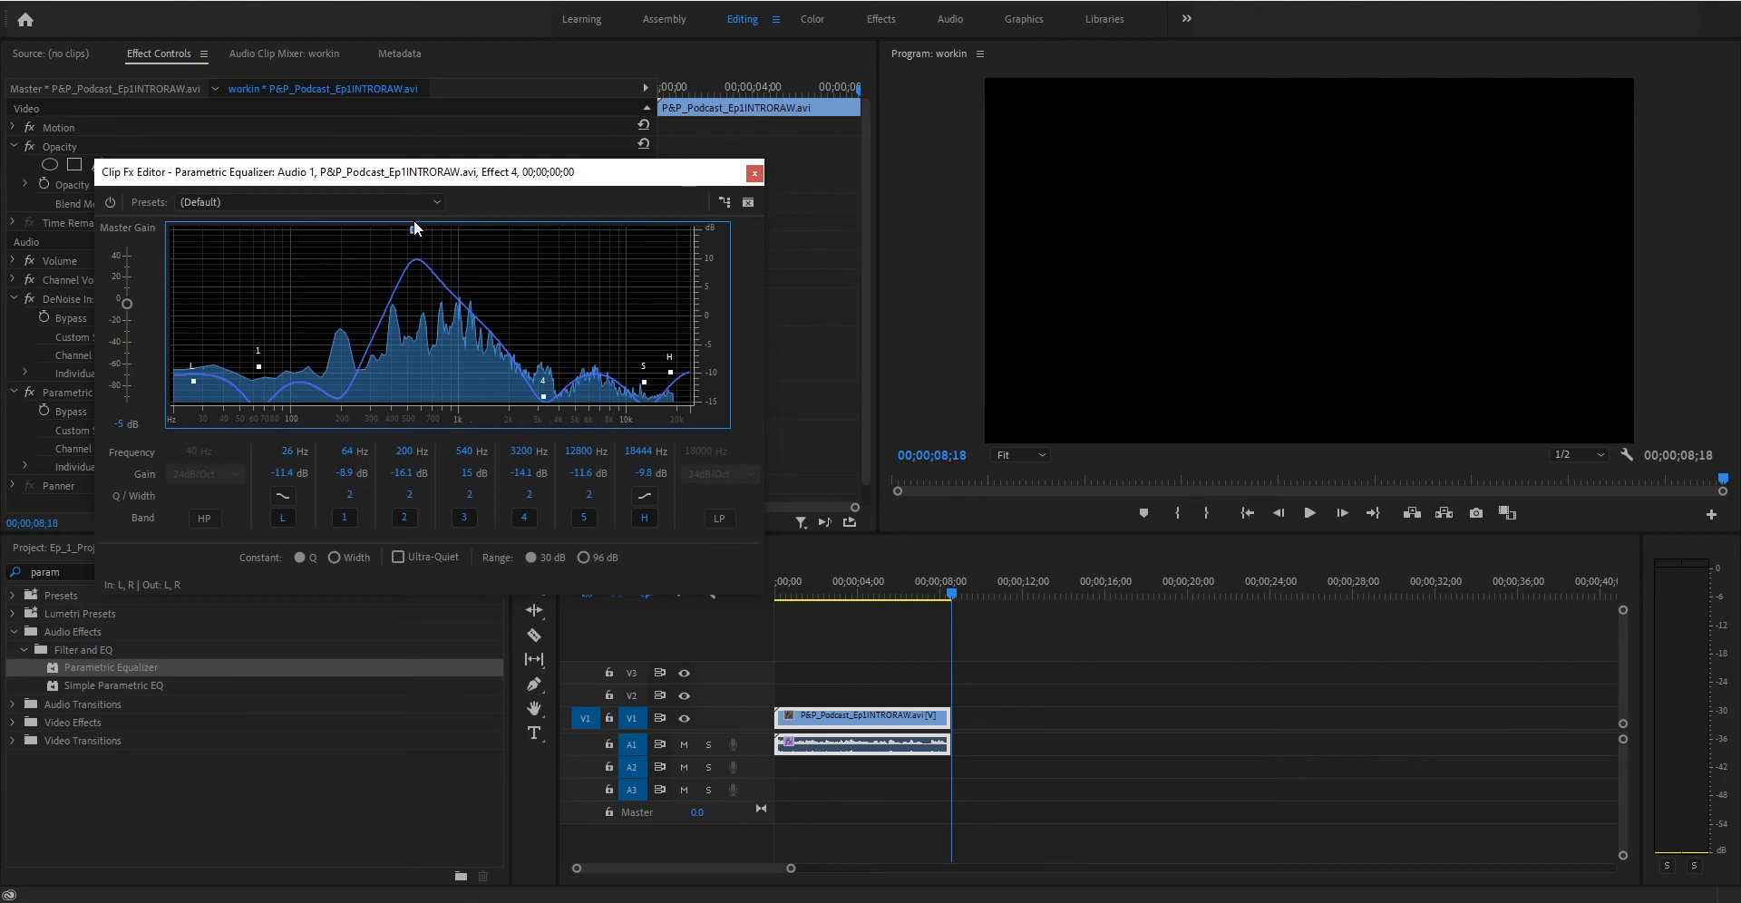
{"action": "key", "text": "ctrl+s"}
- Sweep band 3 down to about 416 Hz while the clip plays
{"action": "mouse_move", "coordinate": [413, 232]}
{"action": "left_click_drag", "start_coordinate": [412, 232], "coordinate": [395, 229]}
{"action": "key", "text": "space"}
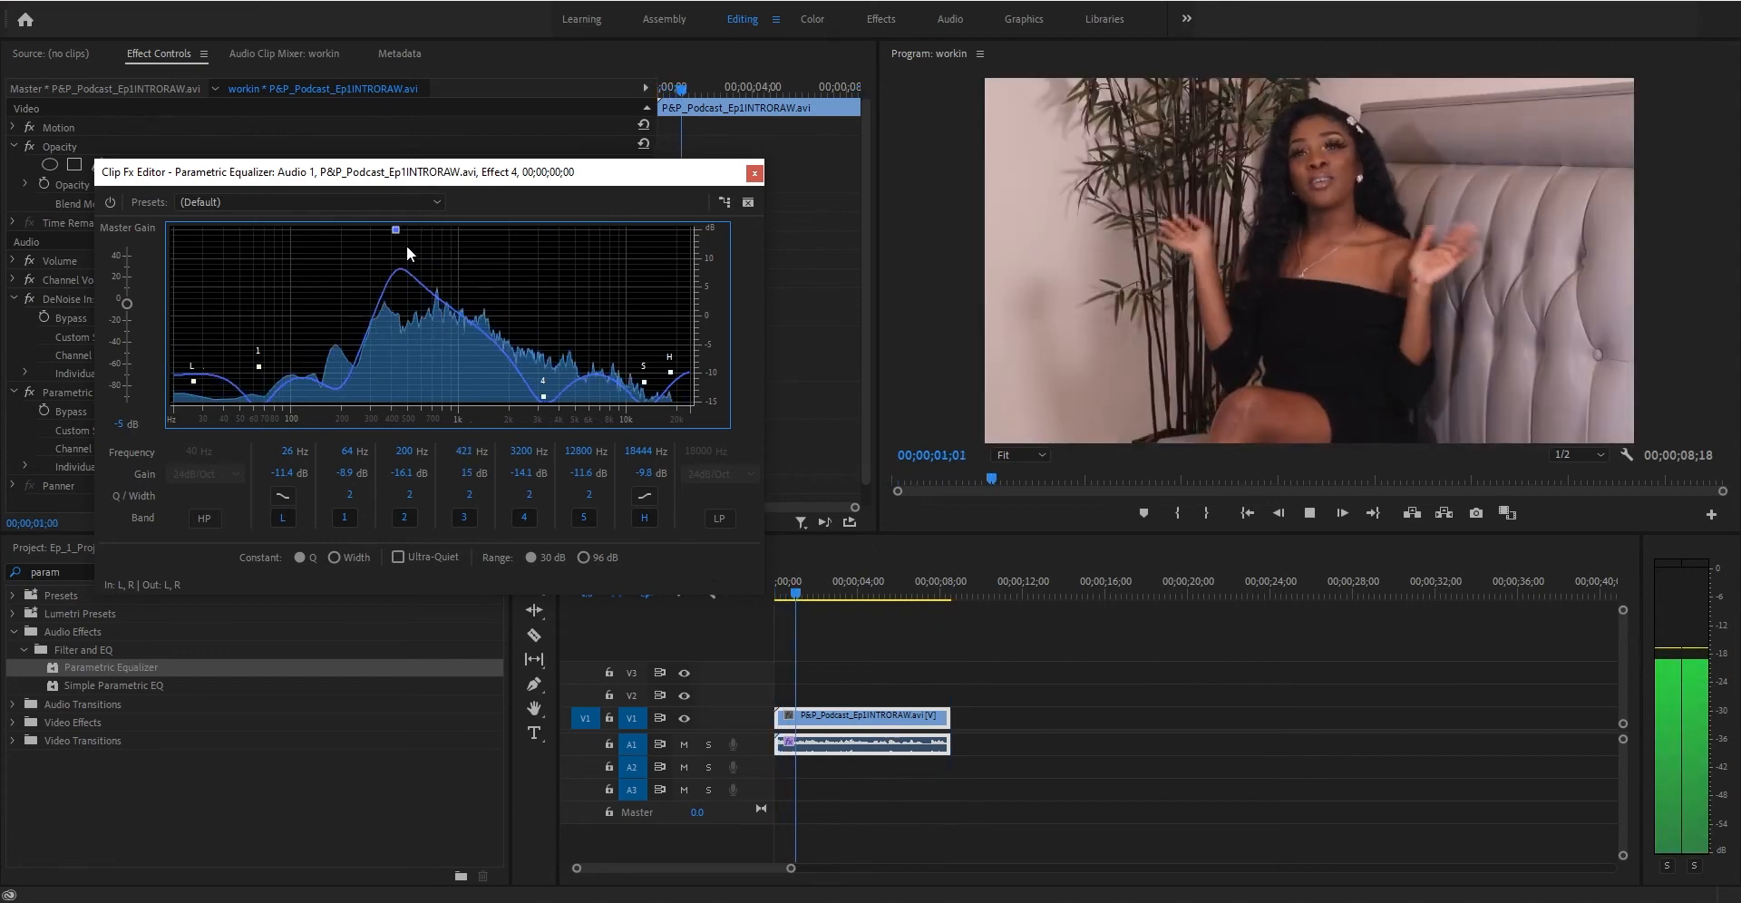
{"action": "left_click_drag", "start_coordinate": [395, 230], "coordinate": [395, 218]}
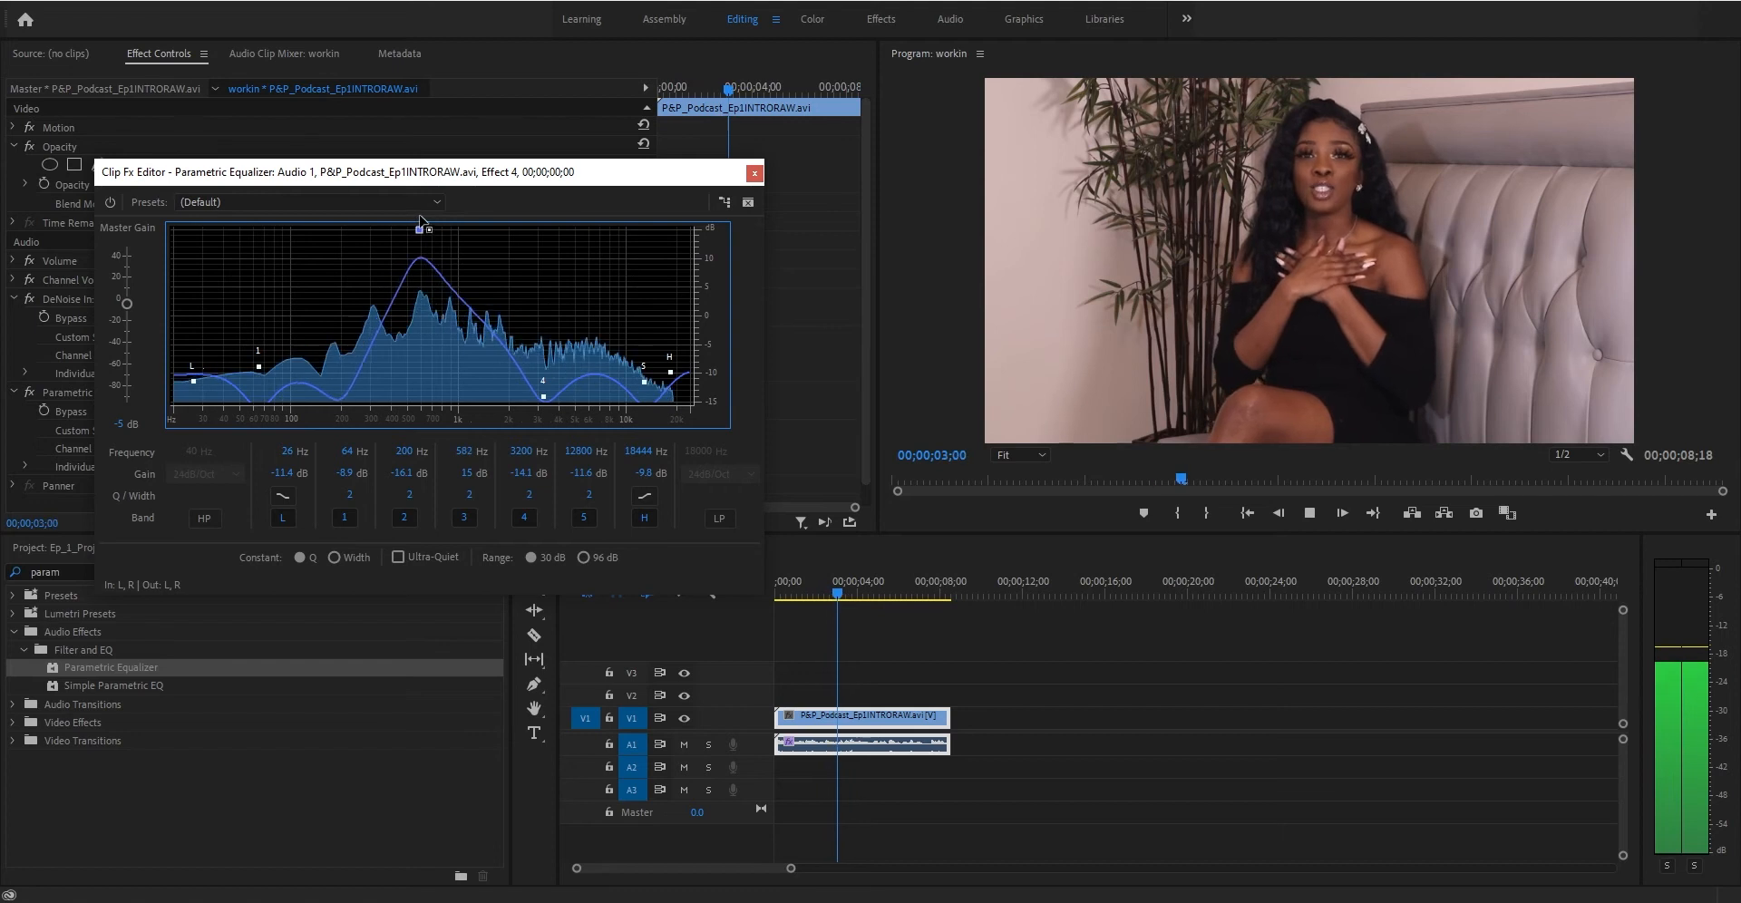
{"action": "key", "text": "space"}
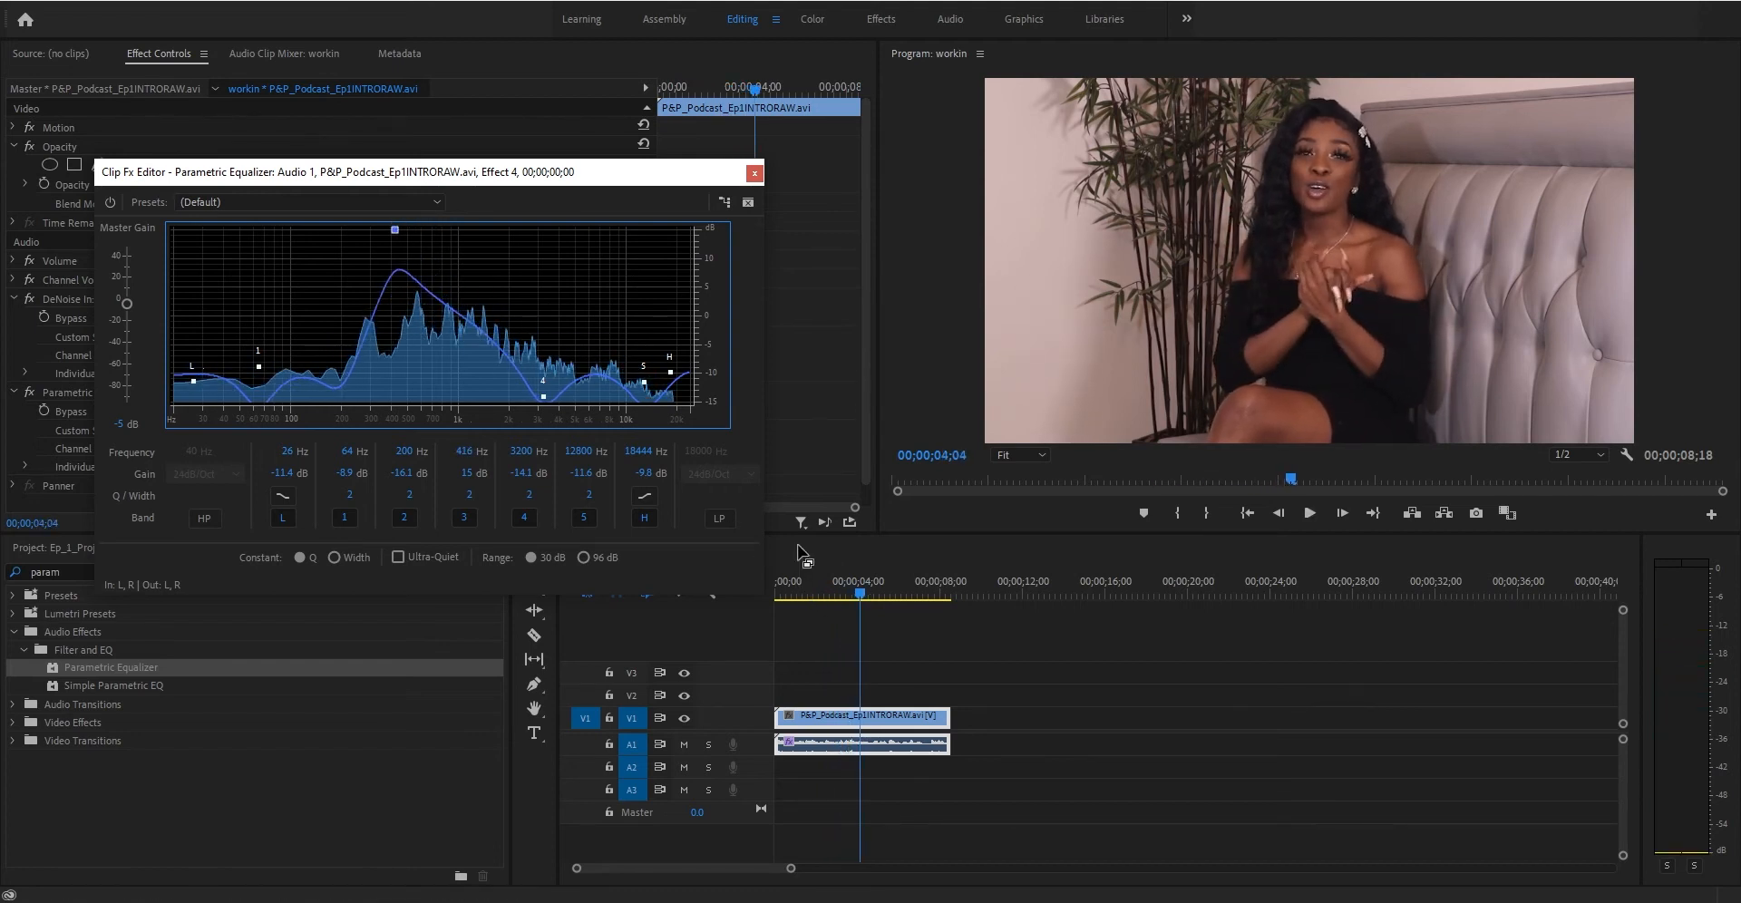
- Replay from the start and nudge band 3 to about 396 Hz
{"action": "left_click", "coordinate": [776, 591]}
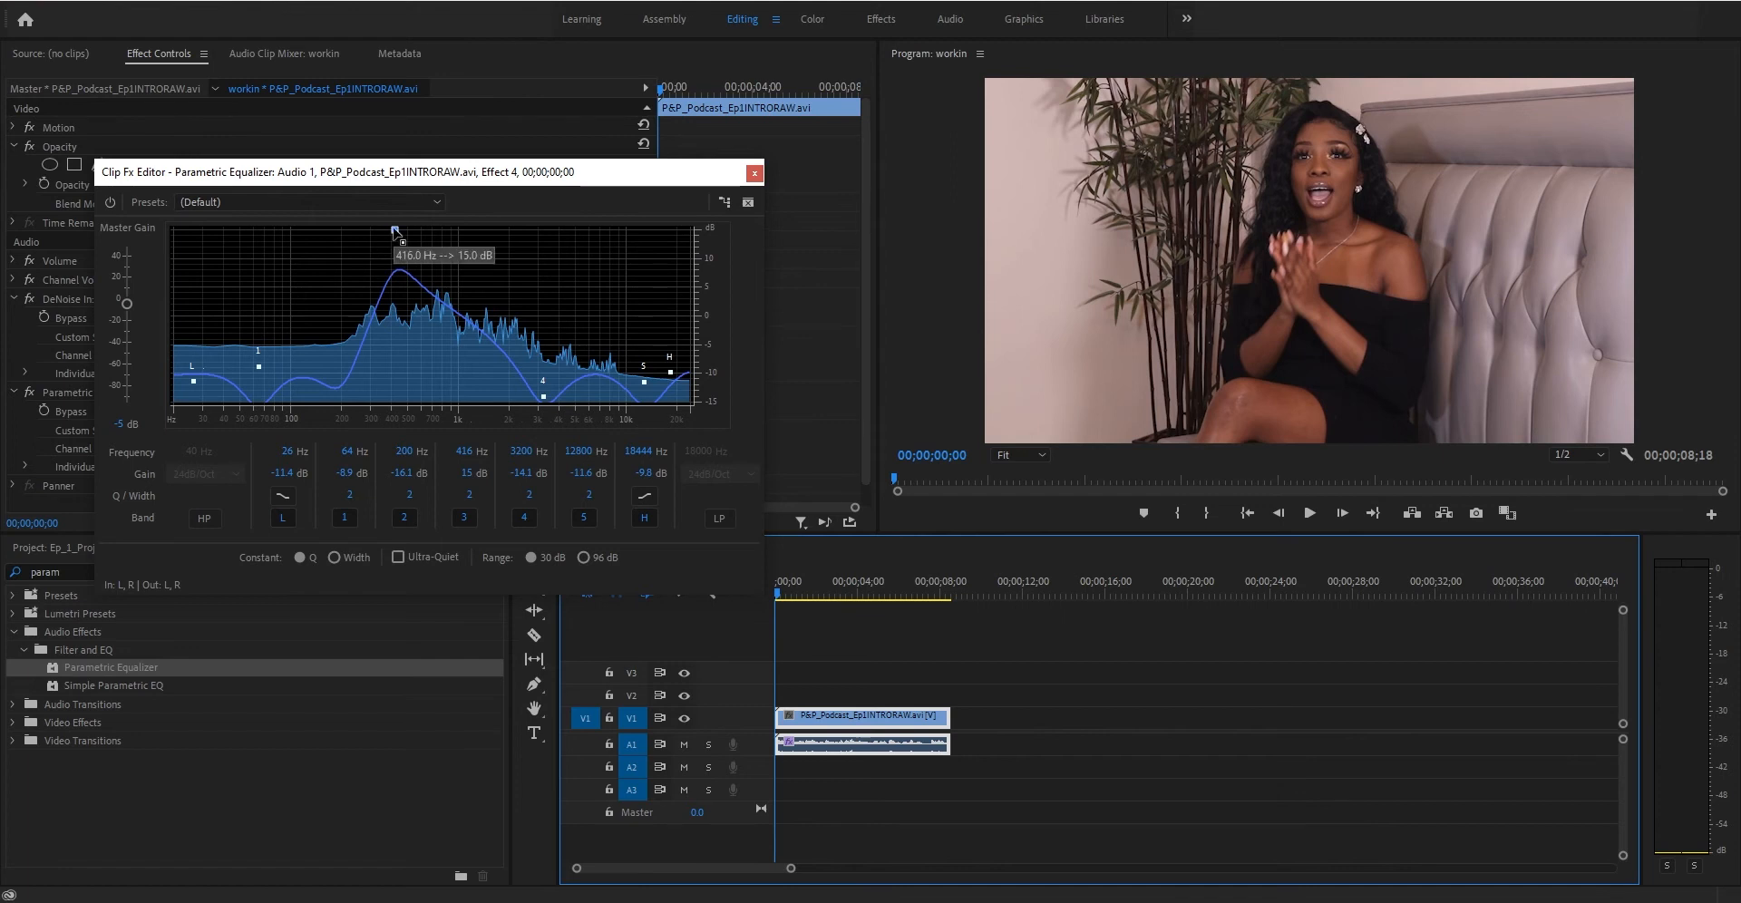
{"action": "key", "text": "space"}
{"action": "mouse_move", "coordinate": [394, 229]}
{"action": "left_mouse_down"}
{"action": "mouse_move", "coordinate": [481, 198]}
{"action": "mouse_move", "coordinate": [428, 199]}
{"action": "mouse_move", "coordinate": [391, 225]}
{"action": "left_mouse_up"}
{"action": "key", "text": "space"}
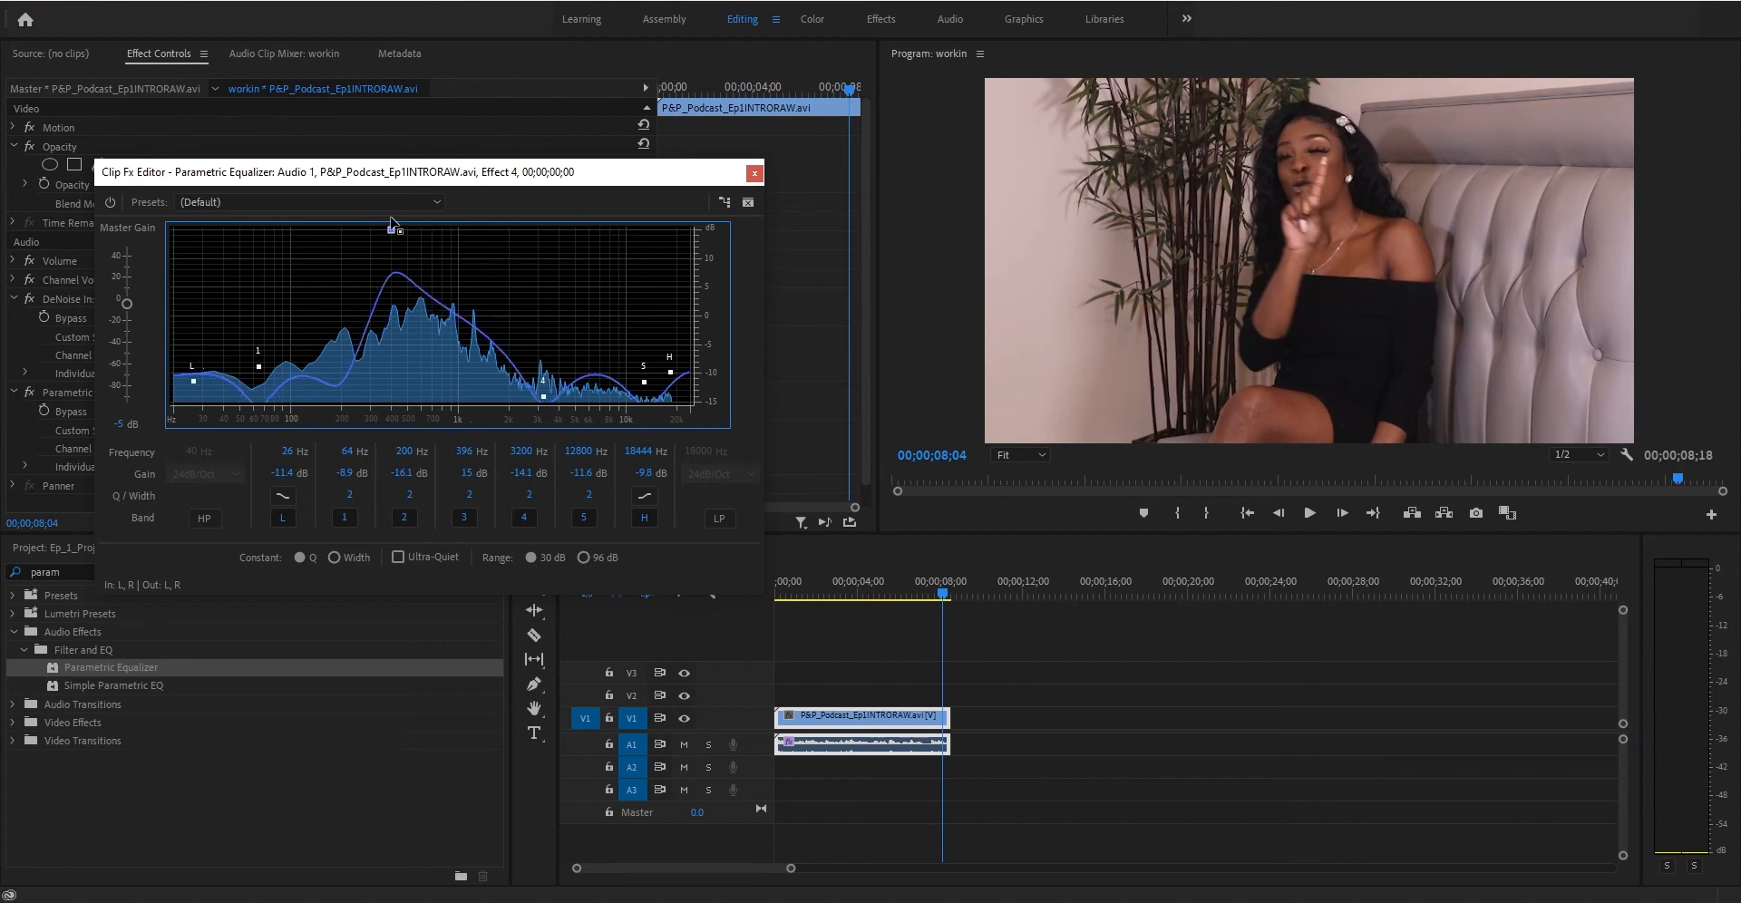
- Replay from the start and move band 3 back up to about 856 Hz
{"action": "left_click", "coordinate": [783, 588]}
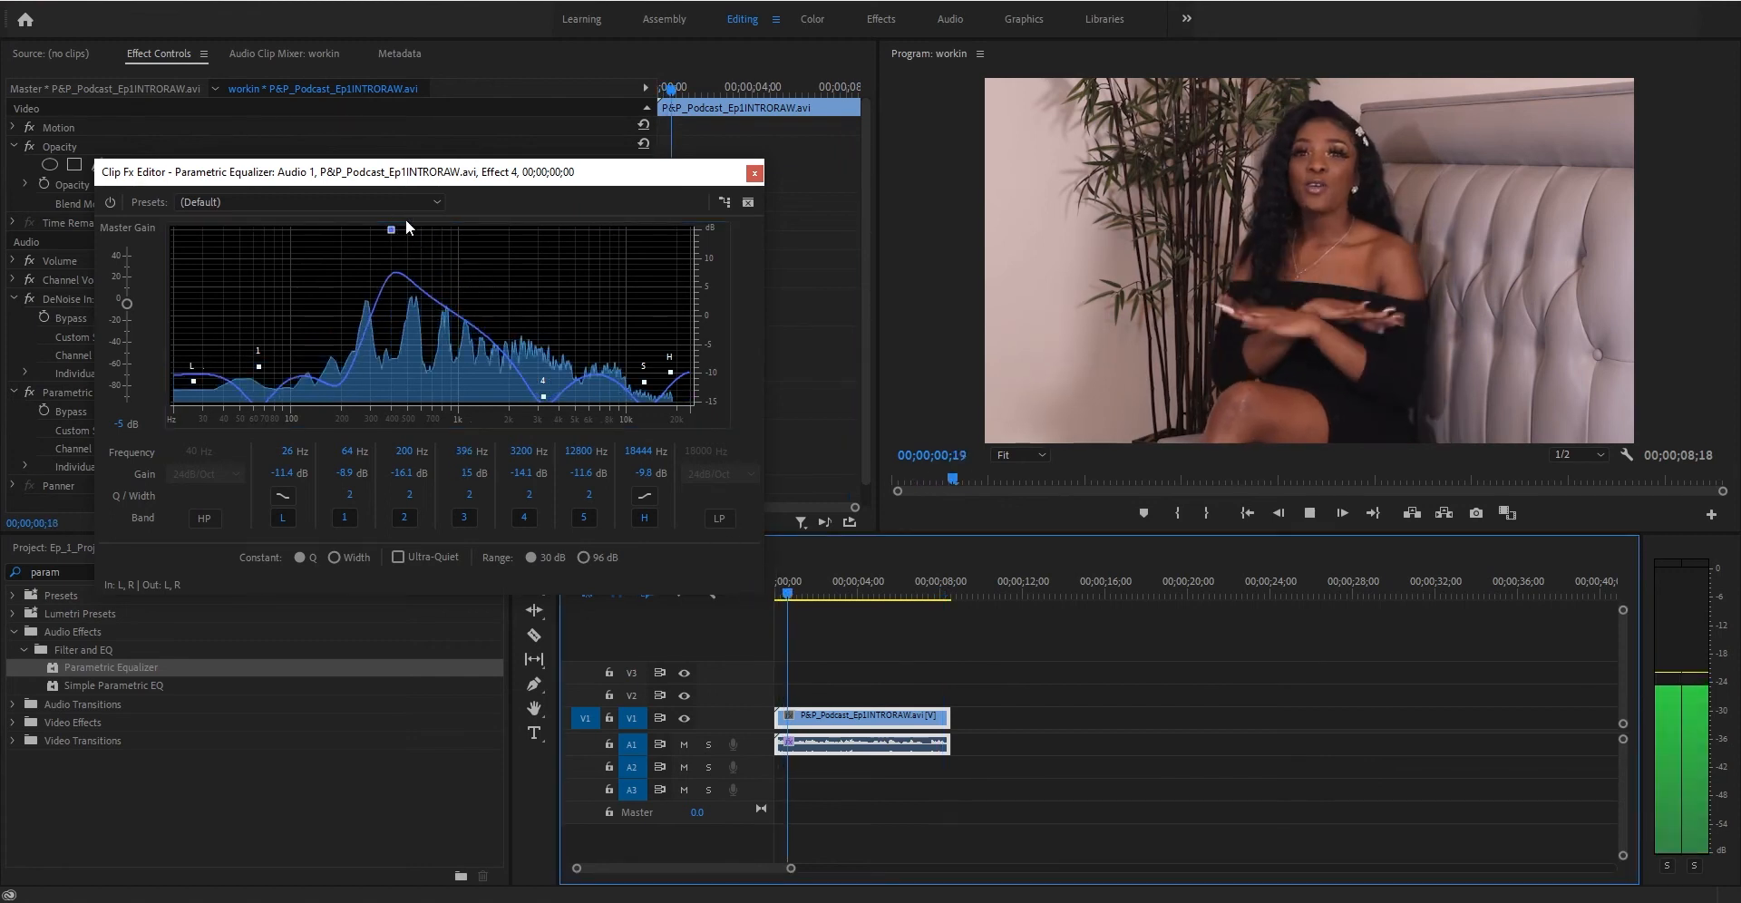
{"action": "left_click_drag", "start_coordinate": [391, 229], "coordinate": [448, 198]}
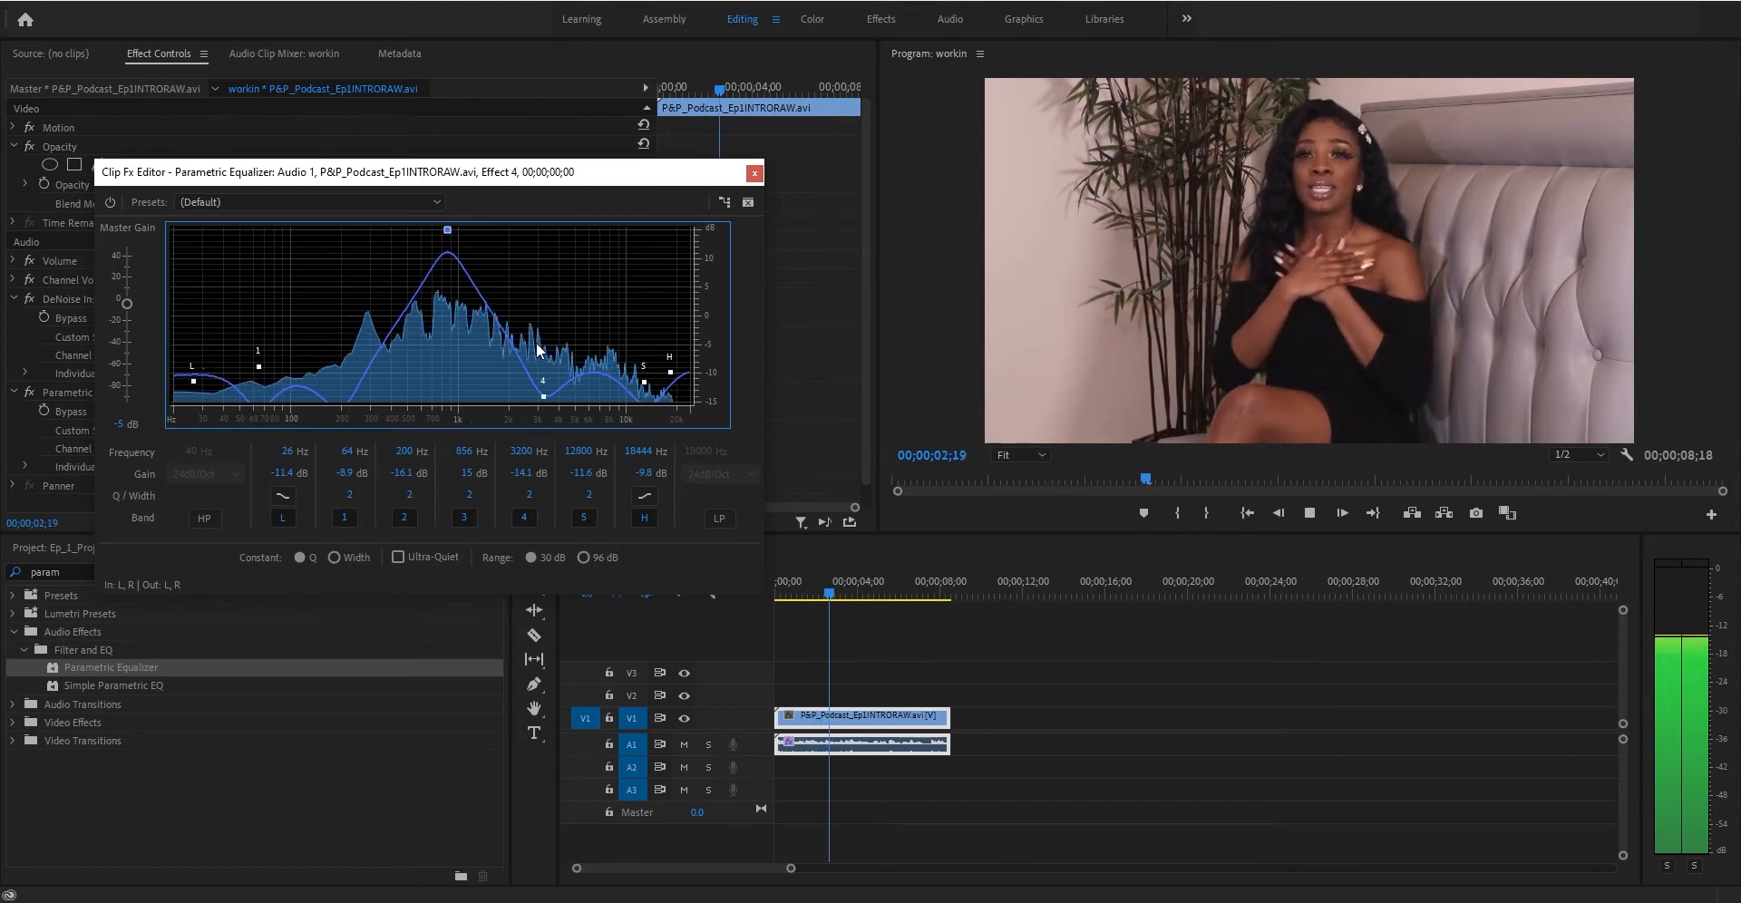
{"action": "key", "text": "space"}
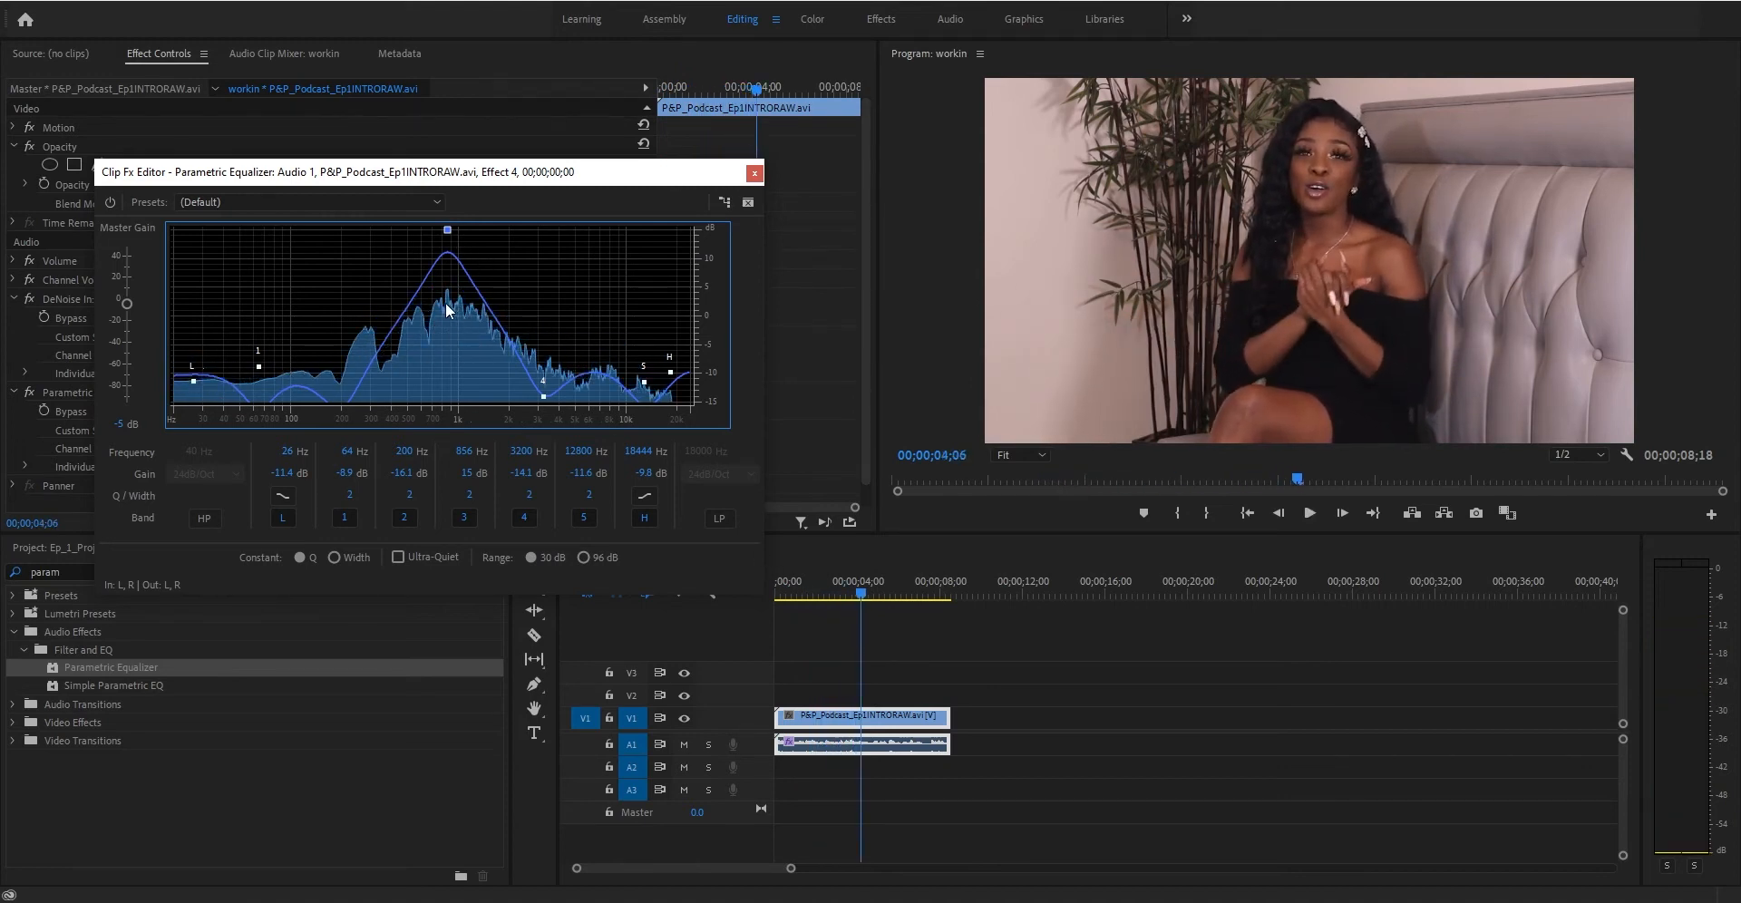
- Set band 3's gain to 7.4 dB
{"action": "left_click_drag", "start_coordinate": [545, 397], "coordinate": [548, 403]}
{"action": "left_click", "coordinate": [468, 474]}
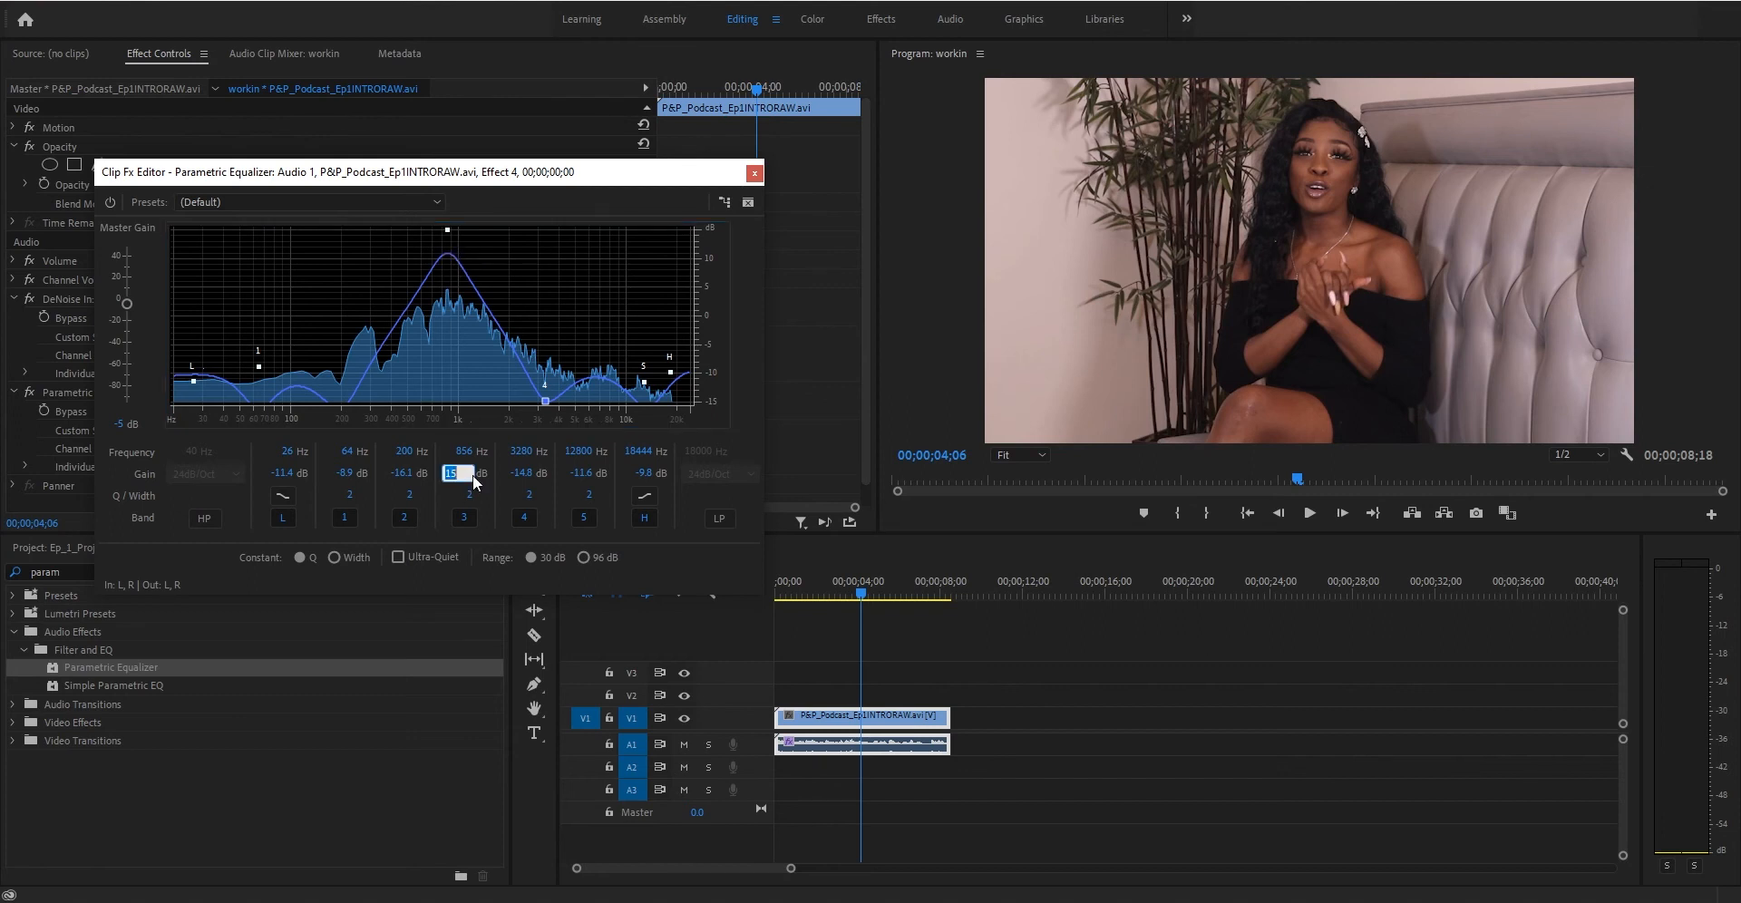
{"action": "type", "text": "7.4"}
{"action": "key", "text": "Return"}
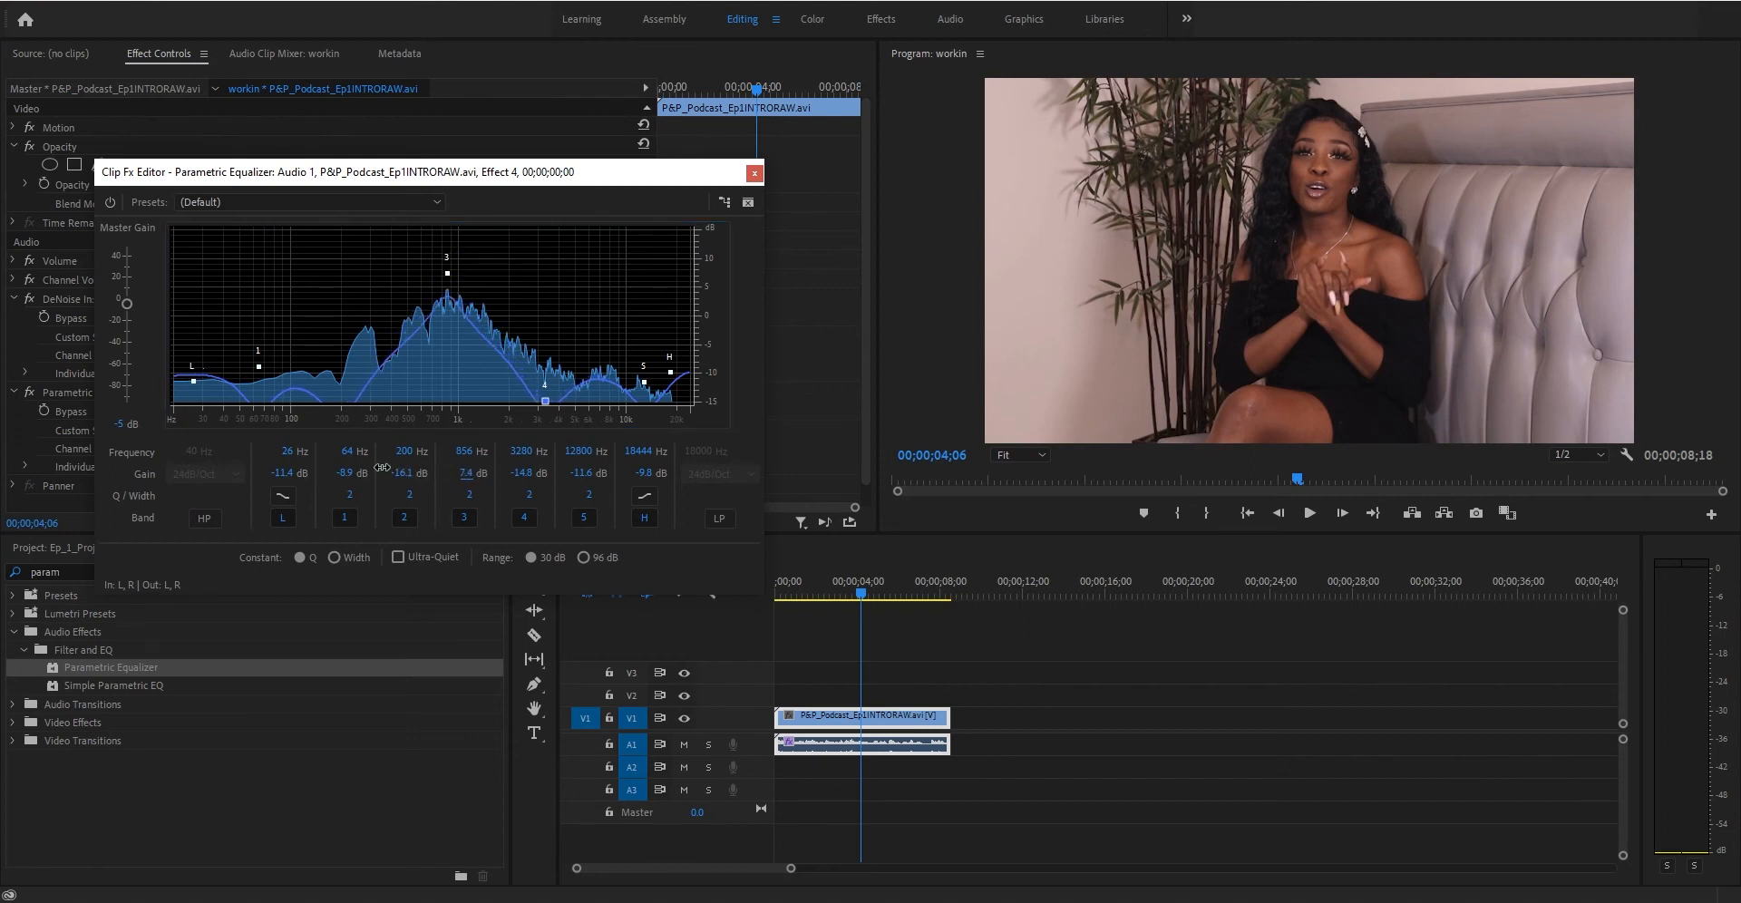
- Cut band 3 to about -10.8 dB and set band 4's Q/Width to 10
{"action": "left_click_drag", "start_coordinate": [203, 447], "coordinate": [214, 445]}
{"action": "type", "text": "10"}
{"action": "key", "text": "Return"}
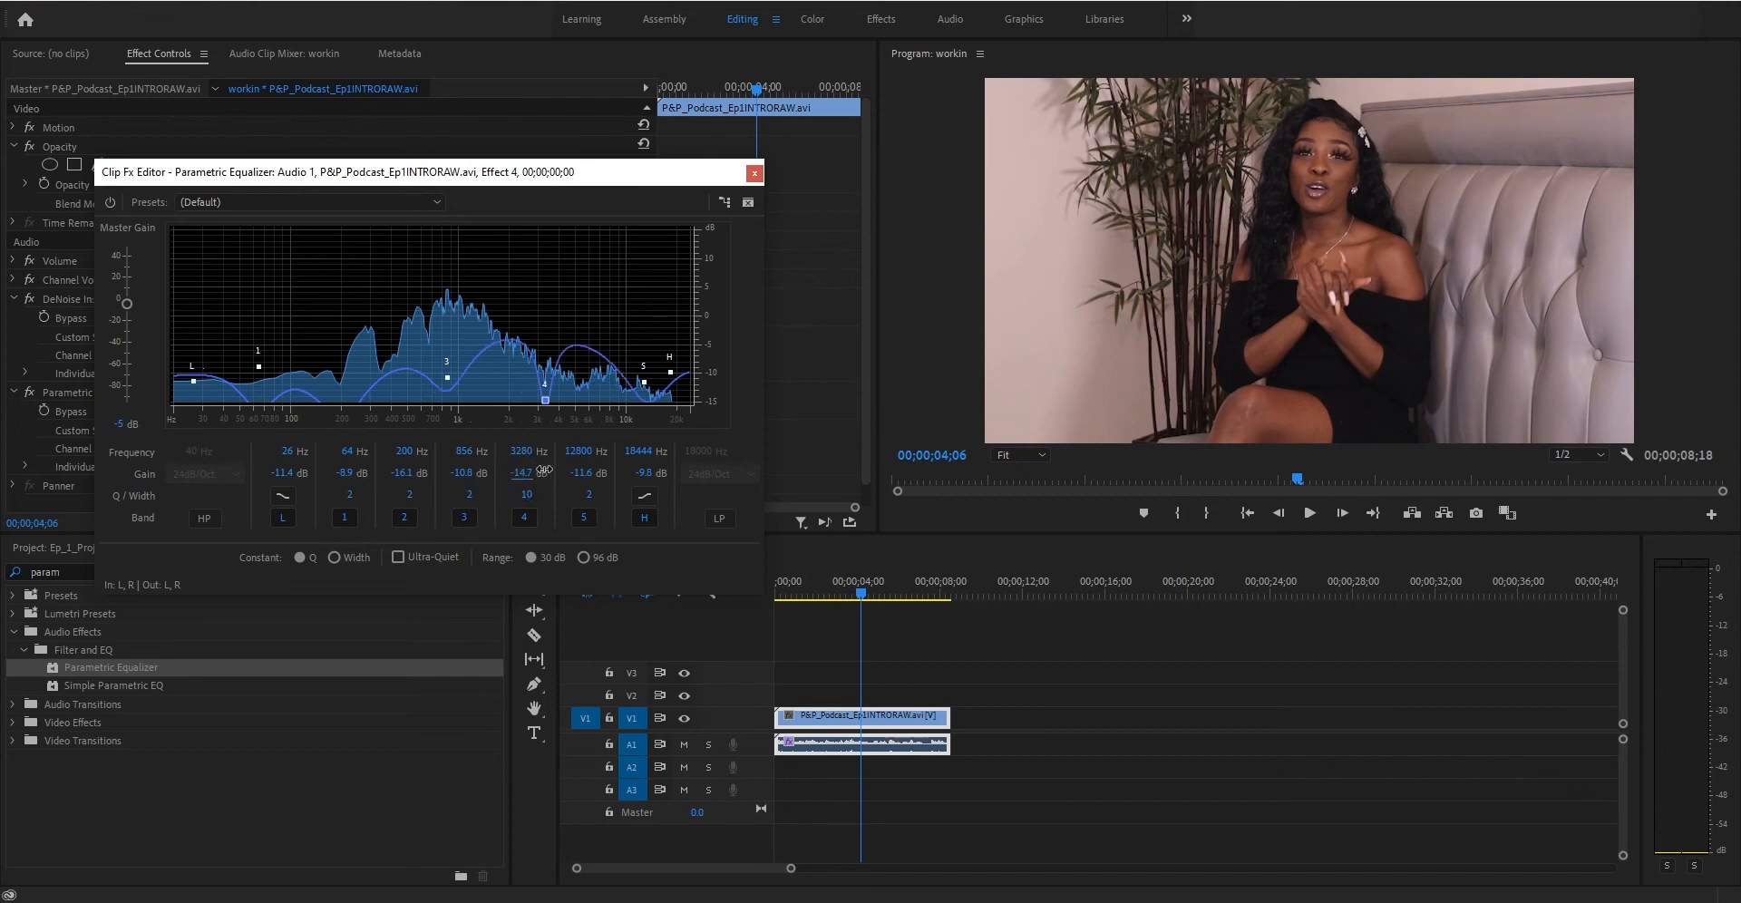
- Boost band 4 to 15 dB and move it to about 2231 Hz
{"action": "left_click_drag", "start_coordinate": [544, 469], "coordinate": [744, 423]}
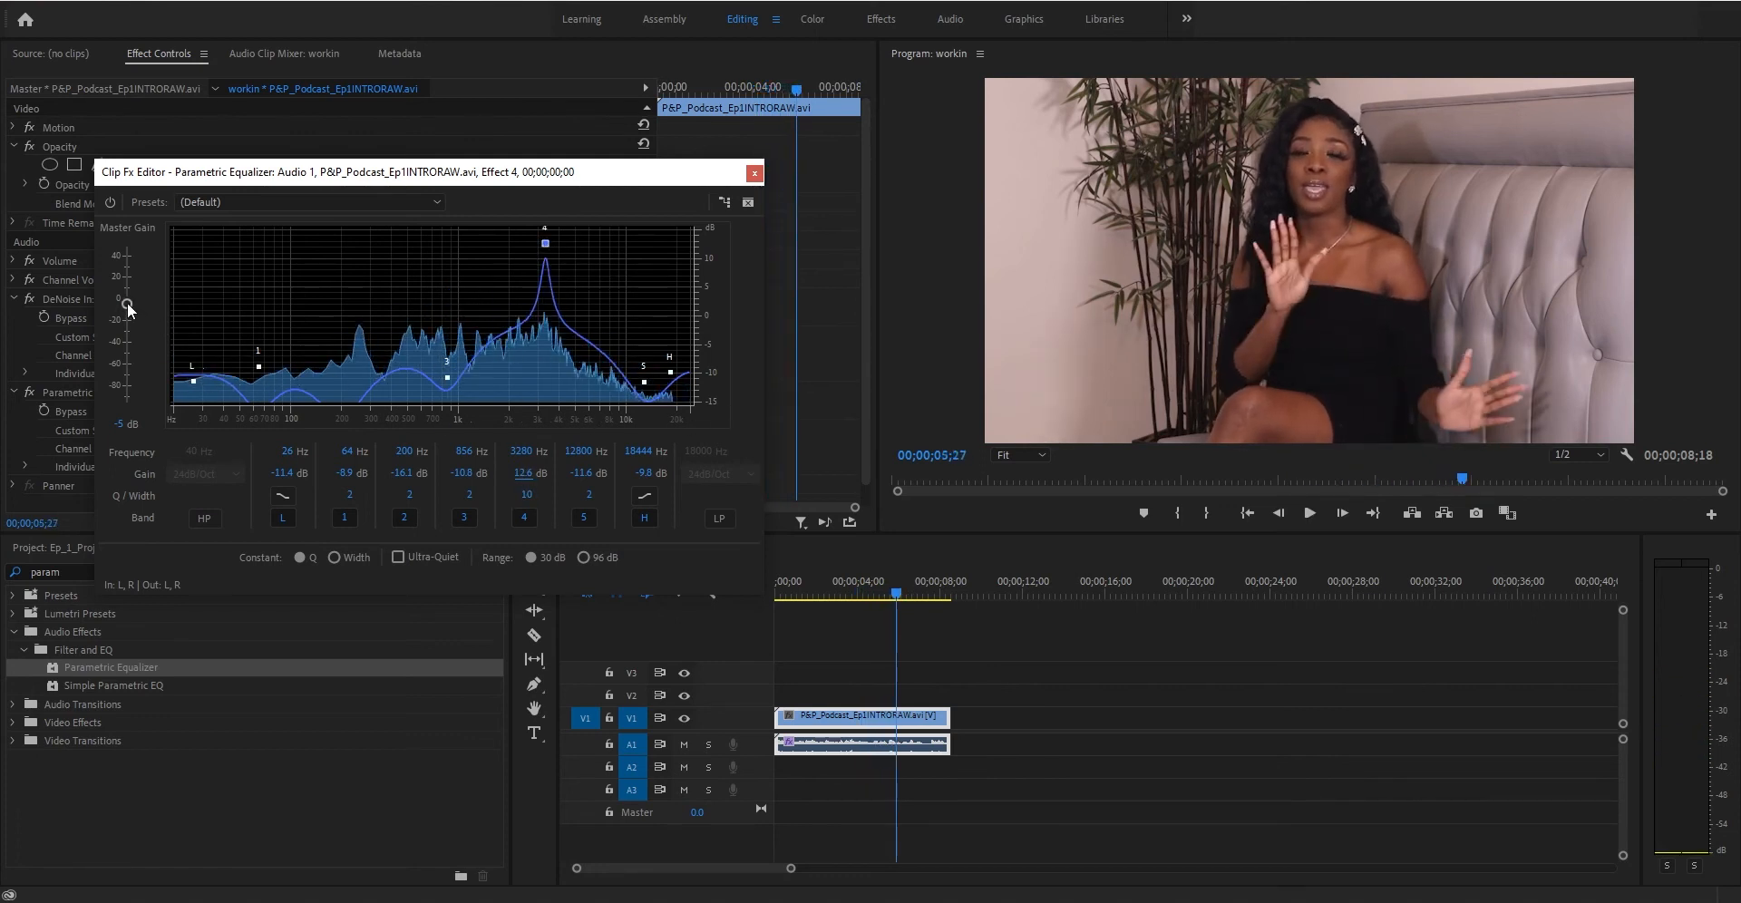
{"action": "left_click_drag", "start_coordinate": [545, 243], "coordinate": [519, 227]}
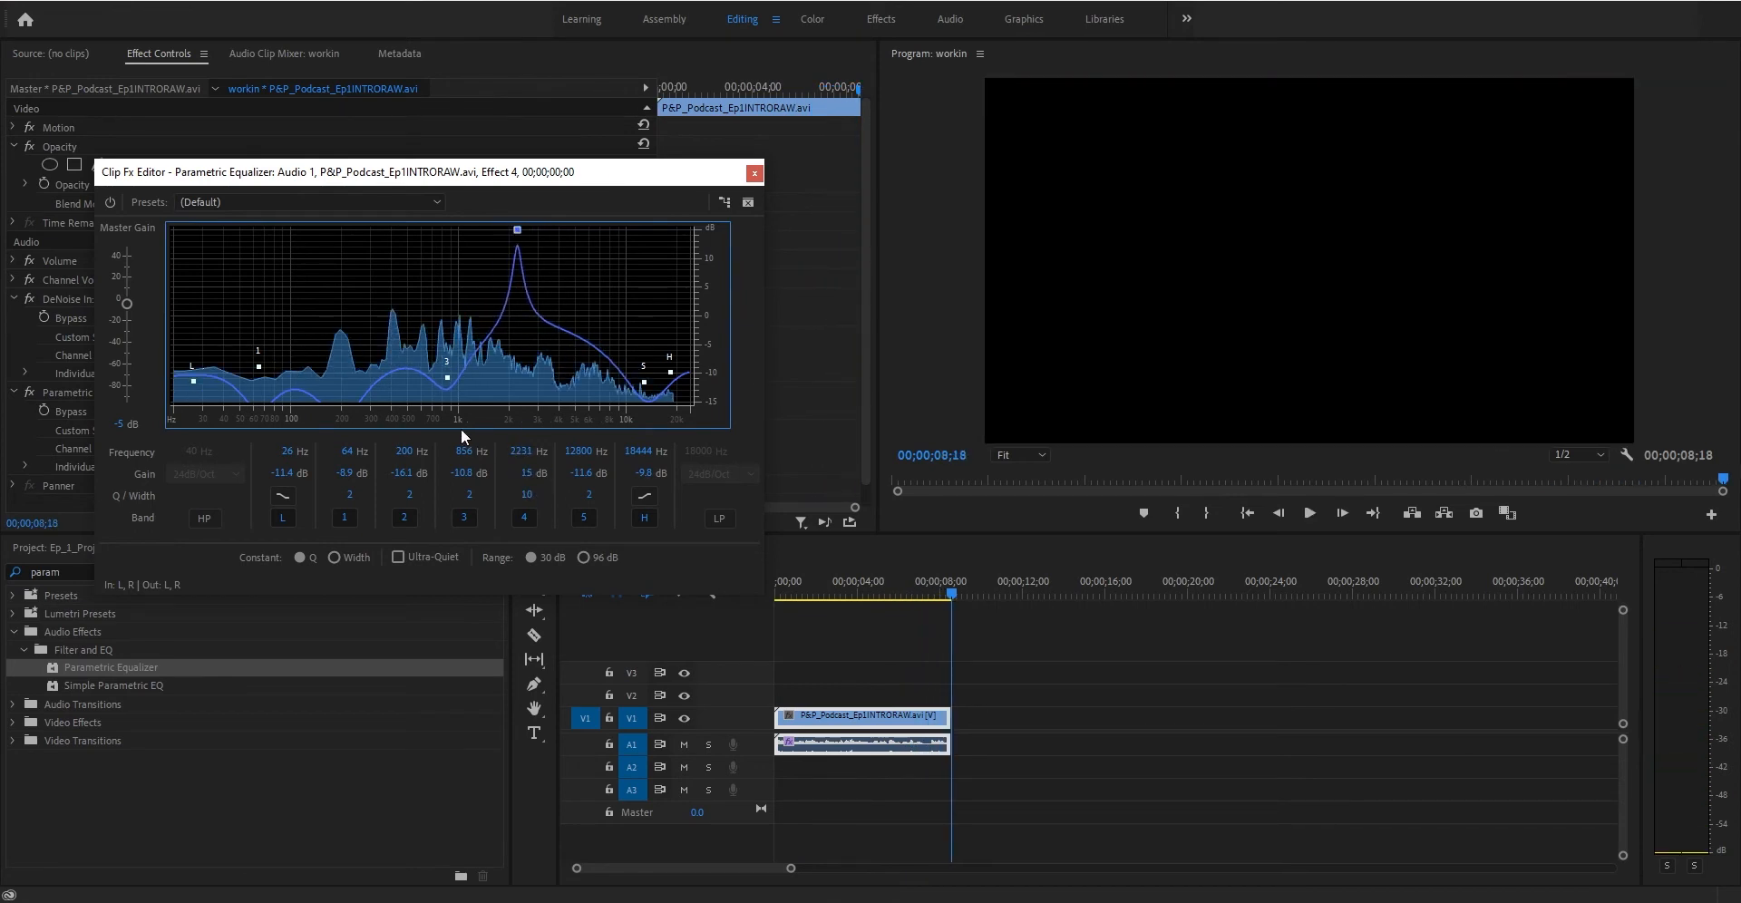
- Set band 3's Q to 1.7, raise the master gain to about 14.5 dB, and play
{"action": "left_click_drag", "start_coordinate": [468, 501], "coordinate": [455, 487]}
{"action": "left_click_drag", "start_coordinate": [128, 290], "coordinate": [129, 285]}
{"action": "key", "text": "space"}
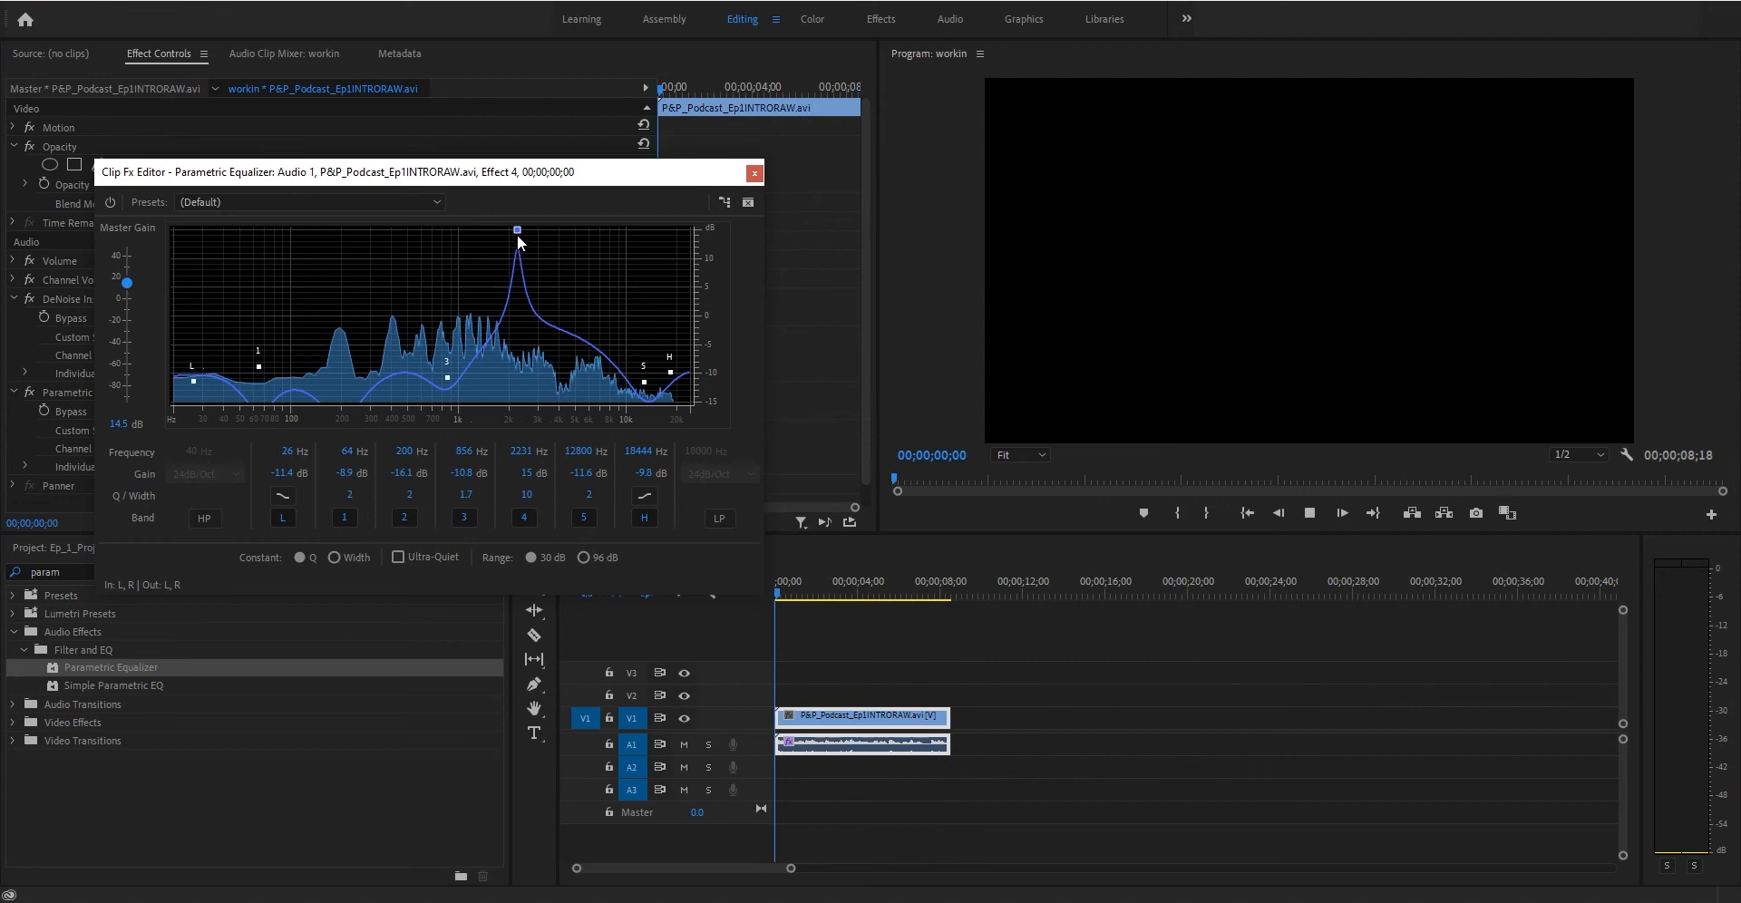
- Lower the master gain to about 4.5 dB and shift band 4 to about 1443 Hz
{"action": "left_click_drag", "start_coordinate": [517, 231], "coordinate": [519, 233]}
{"action": "key", "text": "space"}
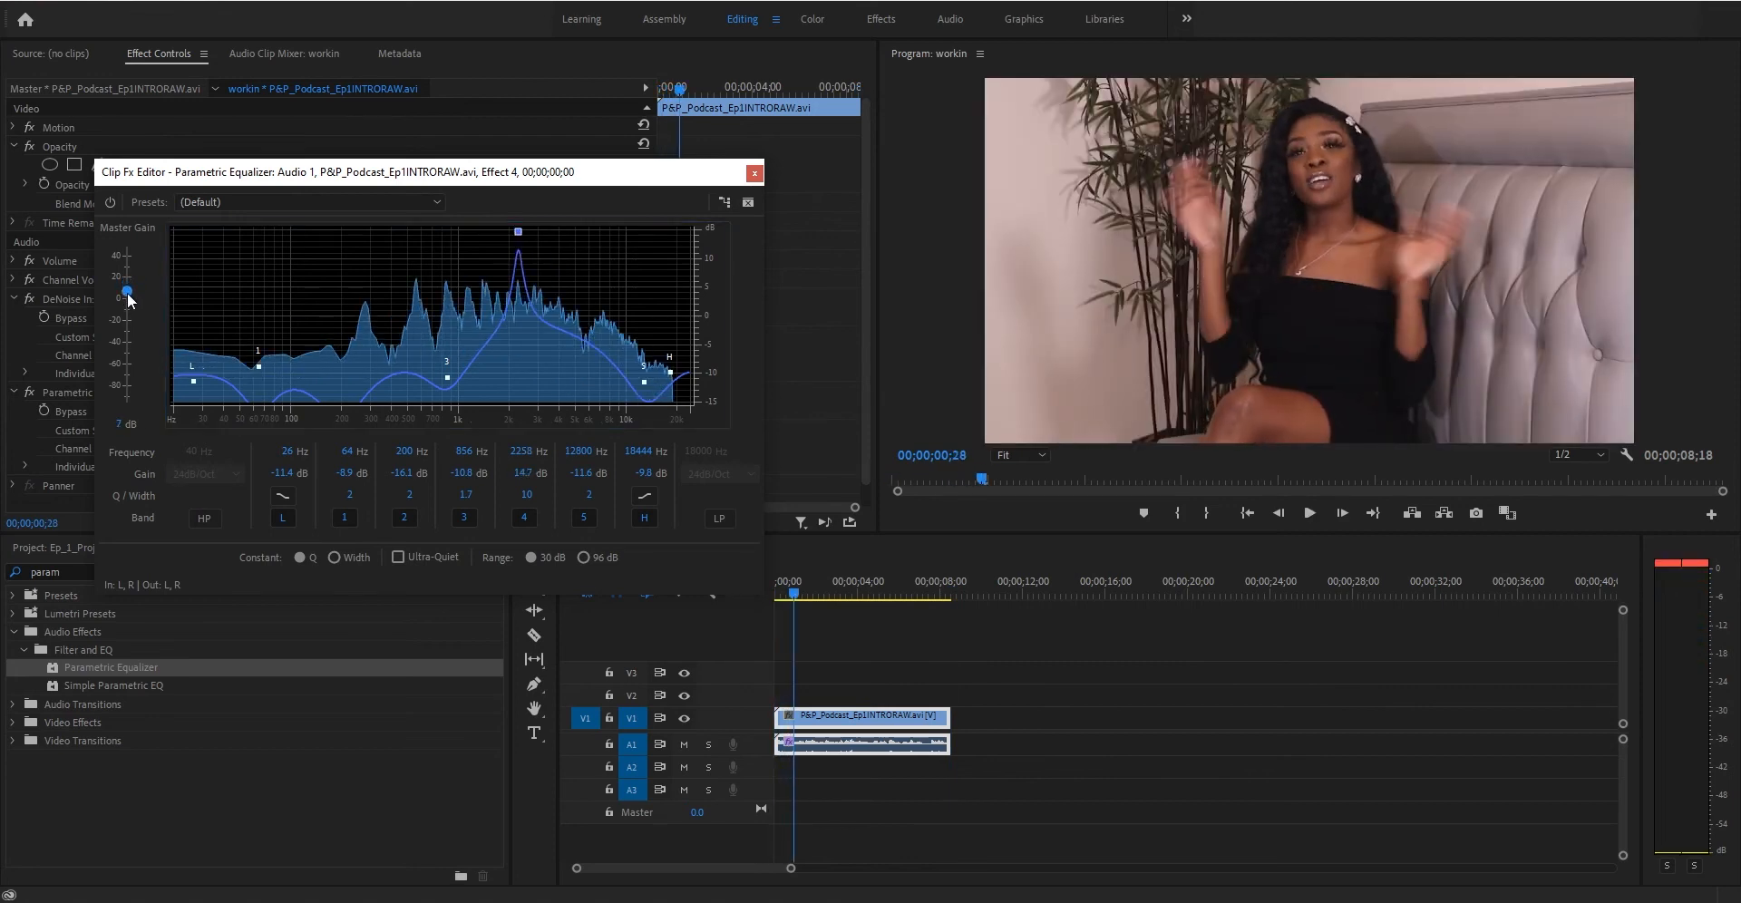
{"action": "key", "text": "space"}
{"action": "key", "text": "space"}
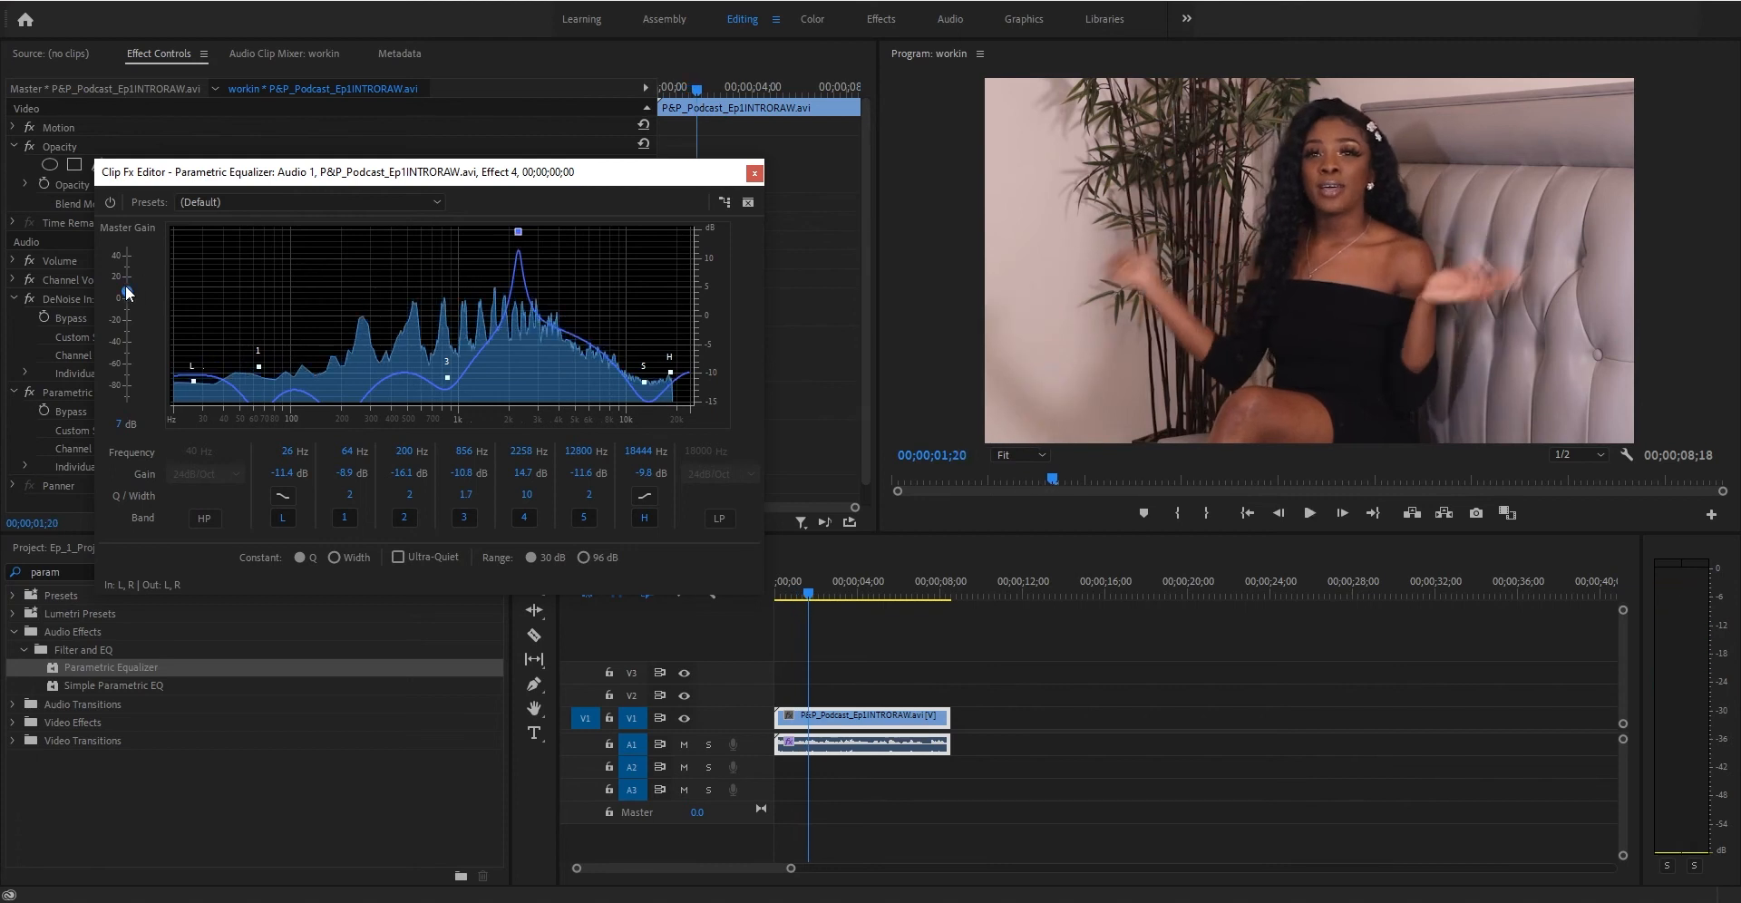
{"action": "left_click_drag", "start_coordinate": [127, 291], "coordinate": [127, 292]}
{"action": "left_click_drag", "start_coordinate": [520, 232], "coordinate": [485, 231]}
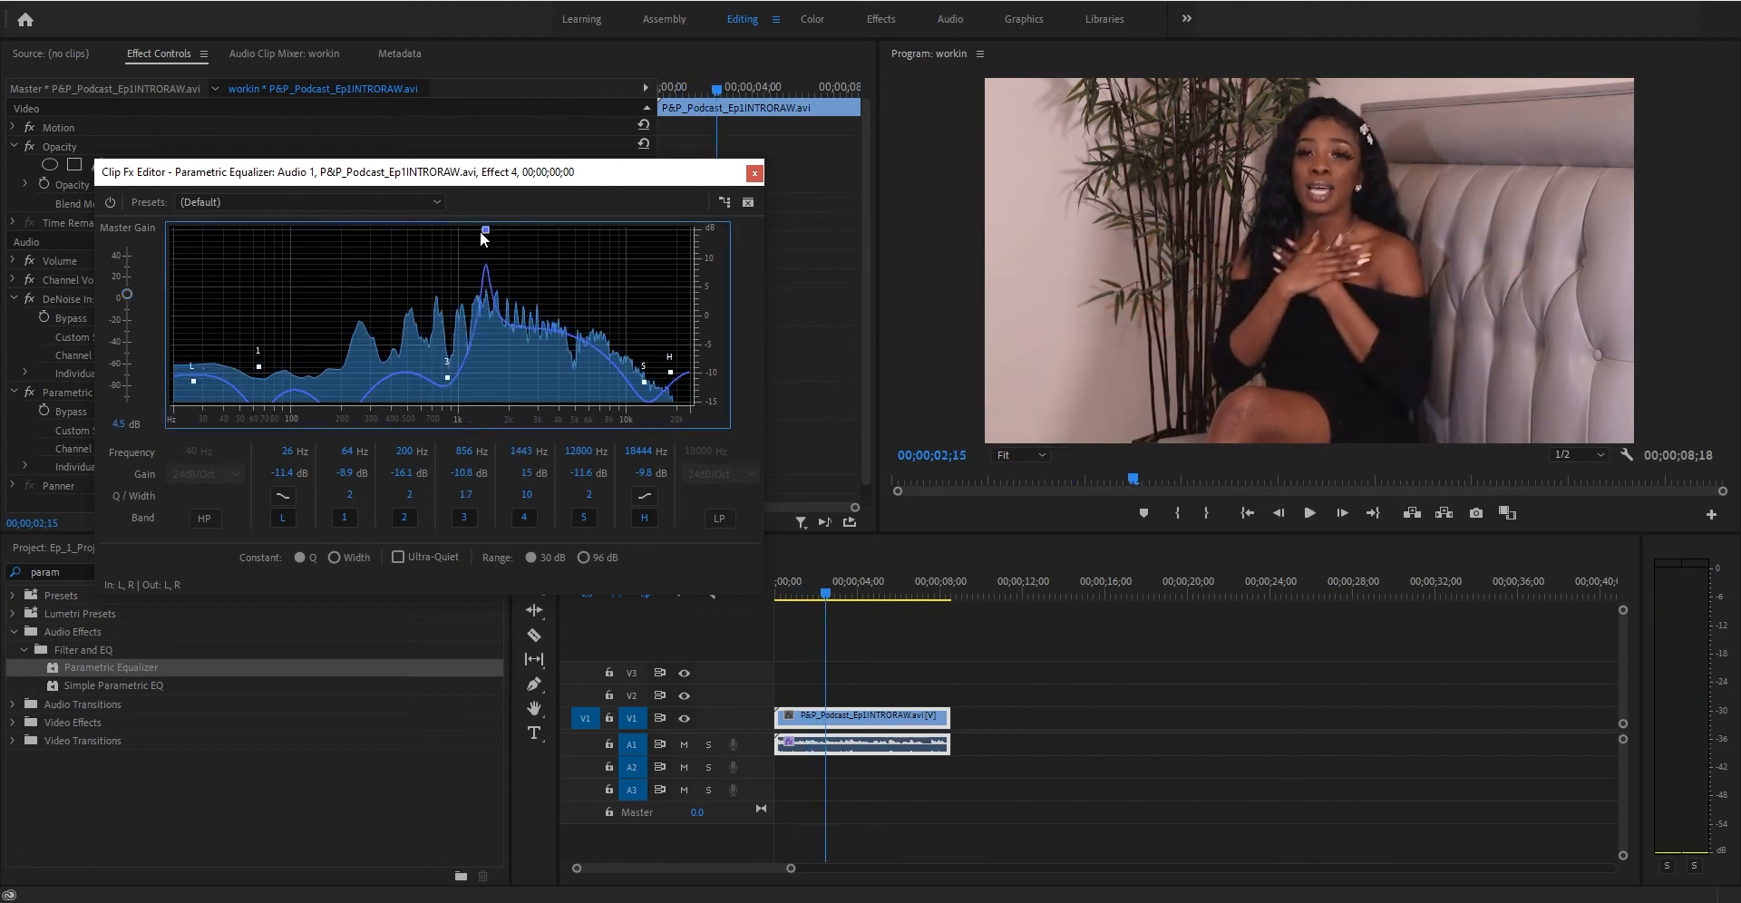
- Sweep band 4 up to about 3082 Hz while replaying from the start
{"action": "left_click", "coordinate": [744, 602]}
{"action": "key", "text": "Home"}
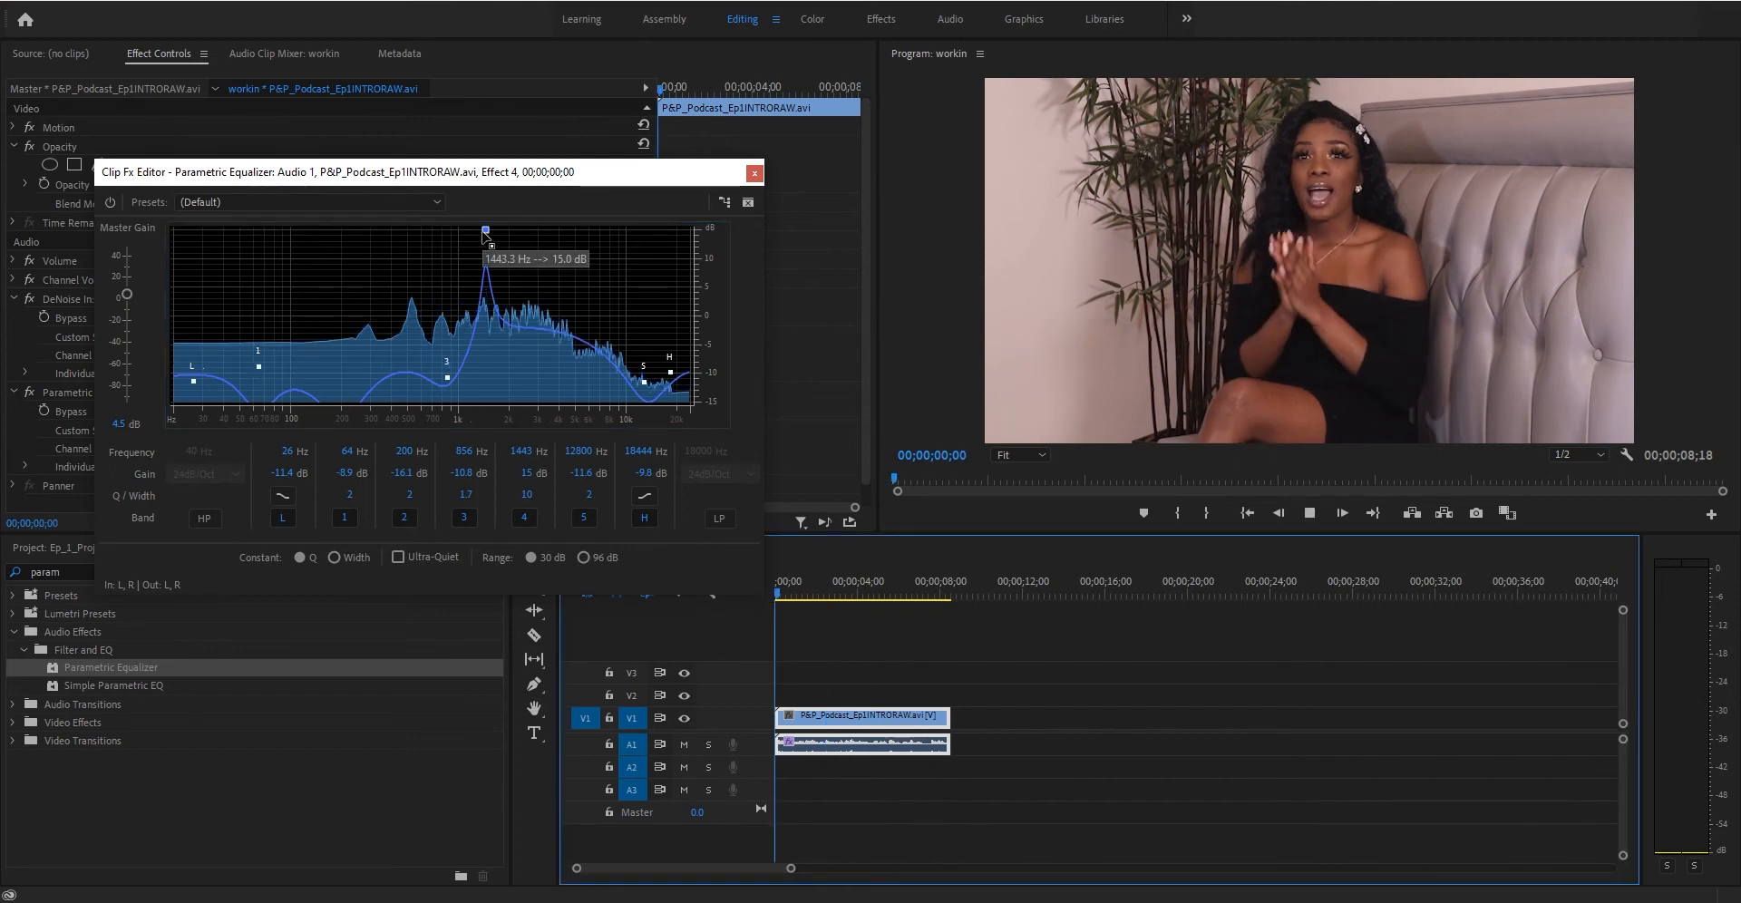
{"action": "key", "text": "space"}
{"action": "left_click_drag", "start_coordinate": [485, 230], "coordinate": [543, 178]}
{"action": "left_click", "coordinate": [778, 585]}
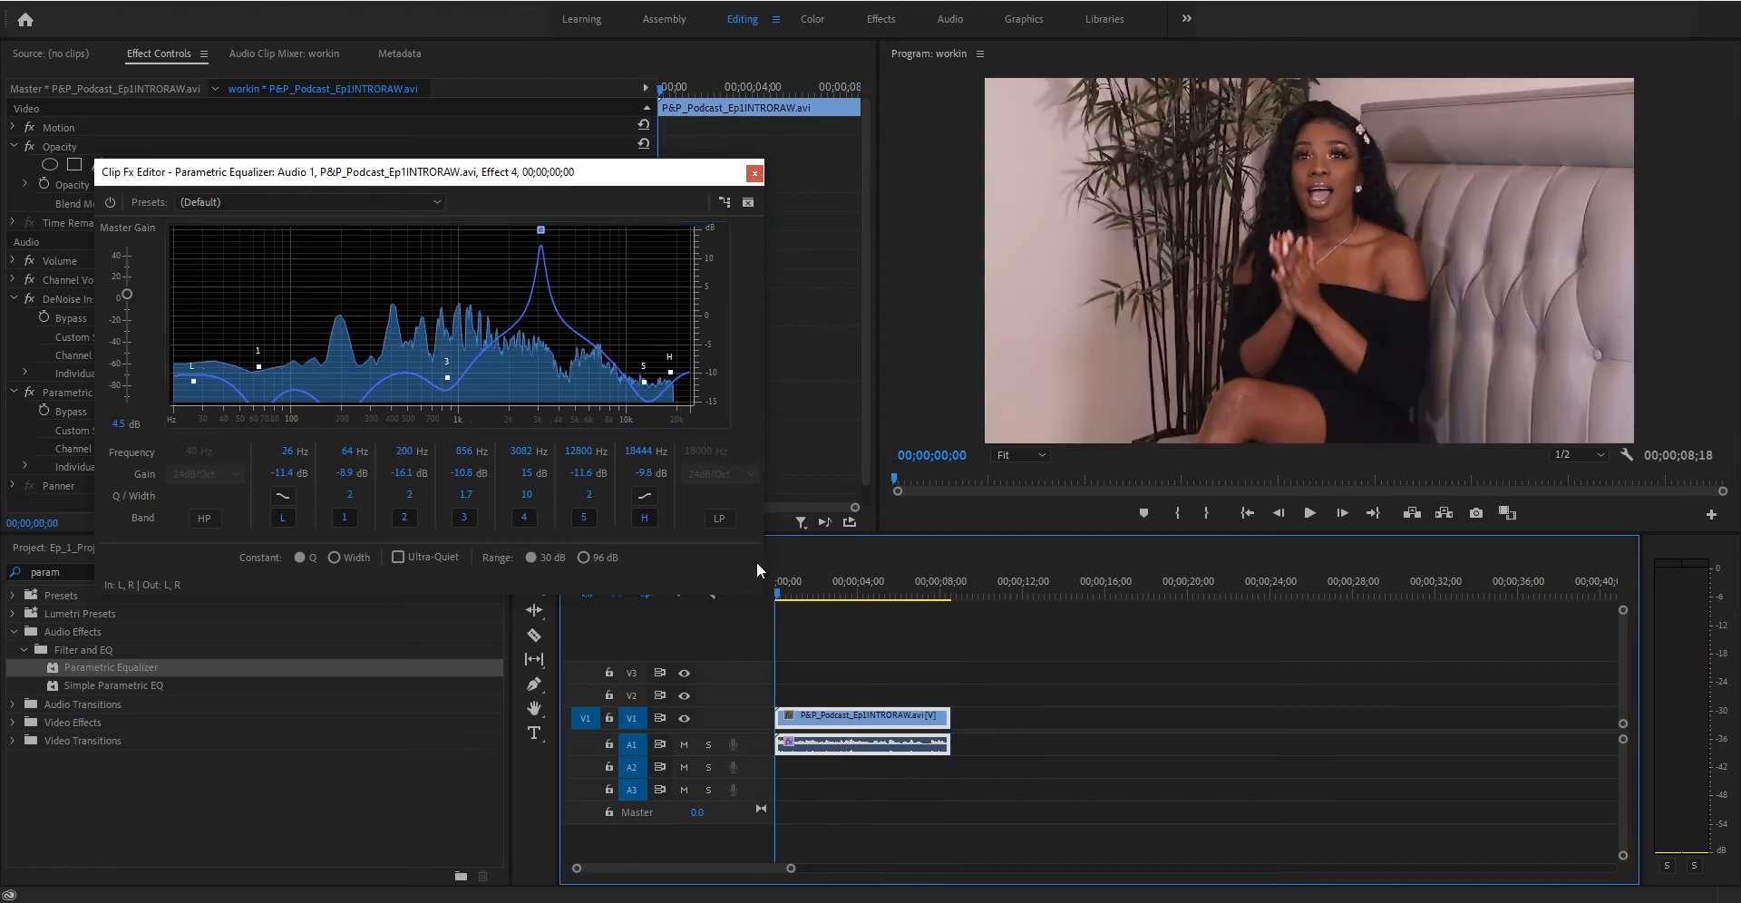
{"action": "key", "text": "space"}
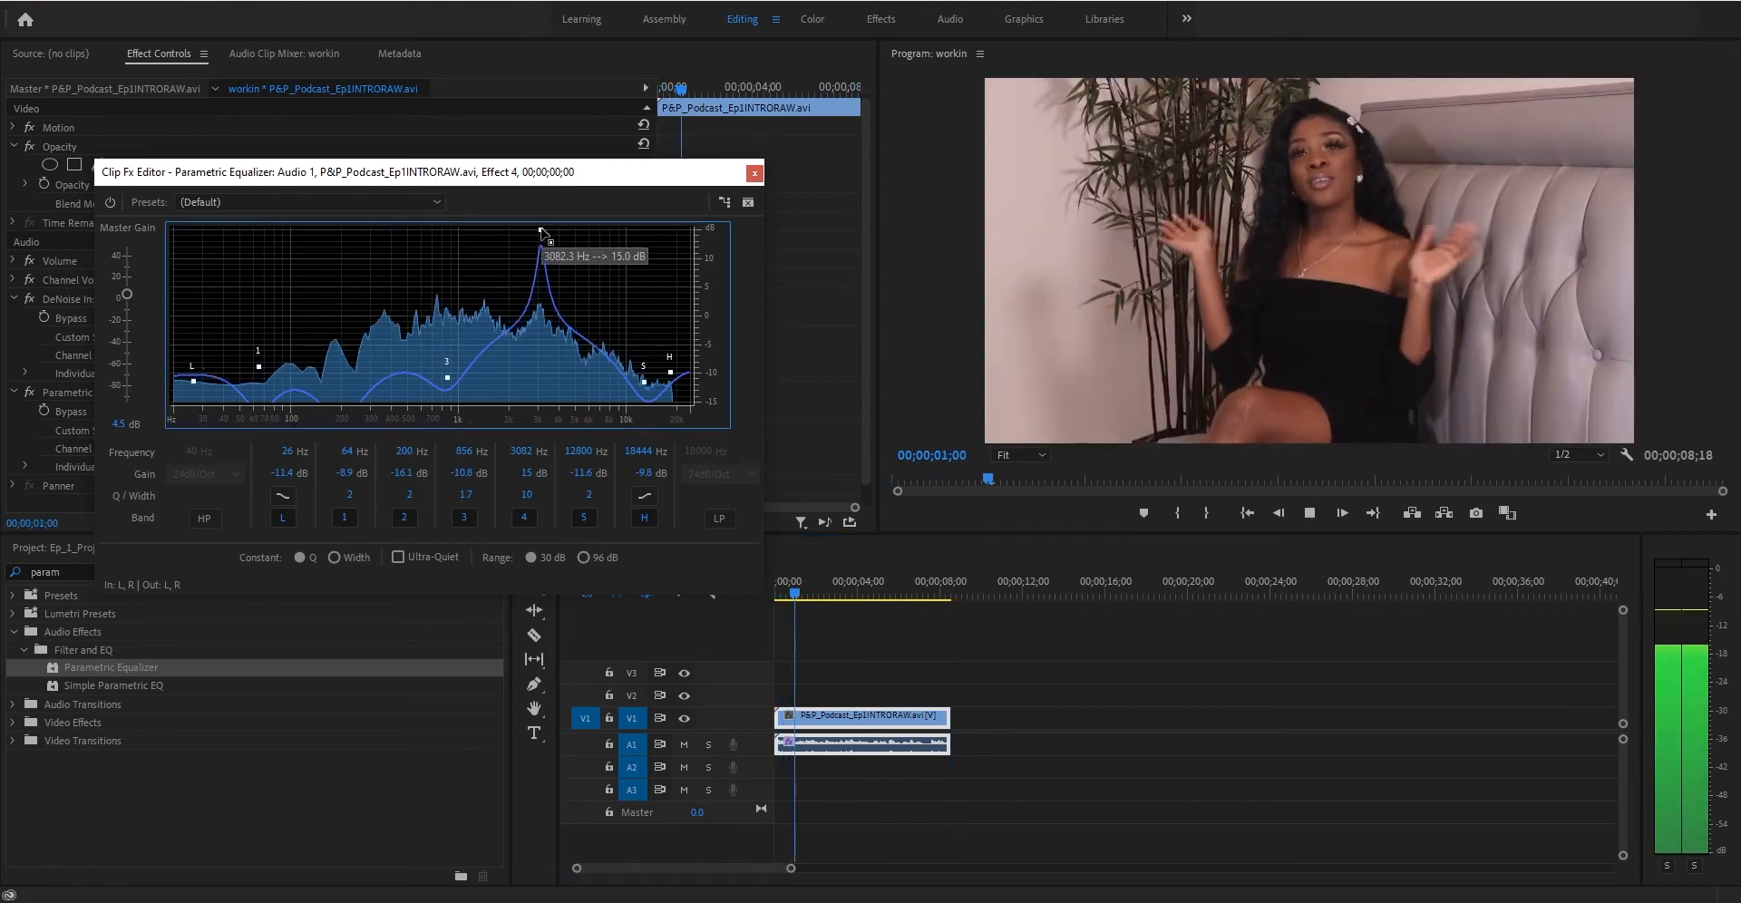
- Sweep band 4 down to about 1480 Hz during playback
{"action": "left_click_drag", "start_coordinate": [541, 233], "coordinate": [487, 228]}
{"action": "key", "text": "space"}
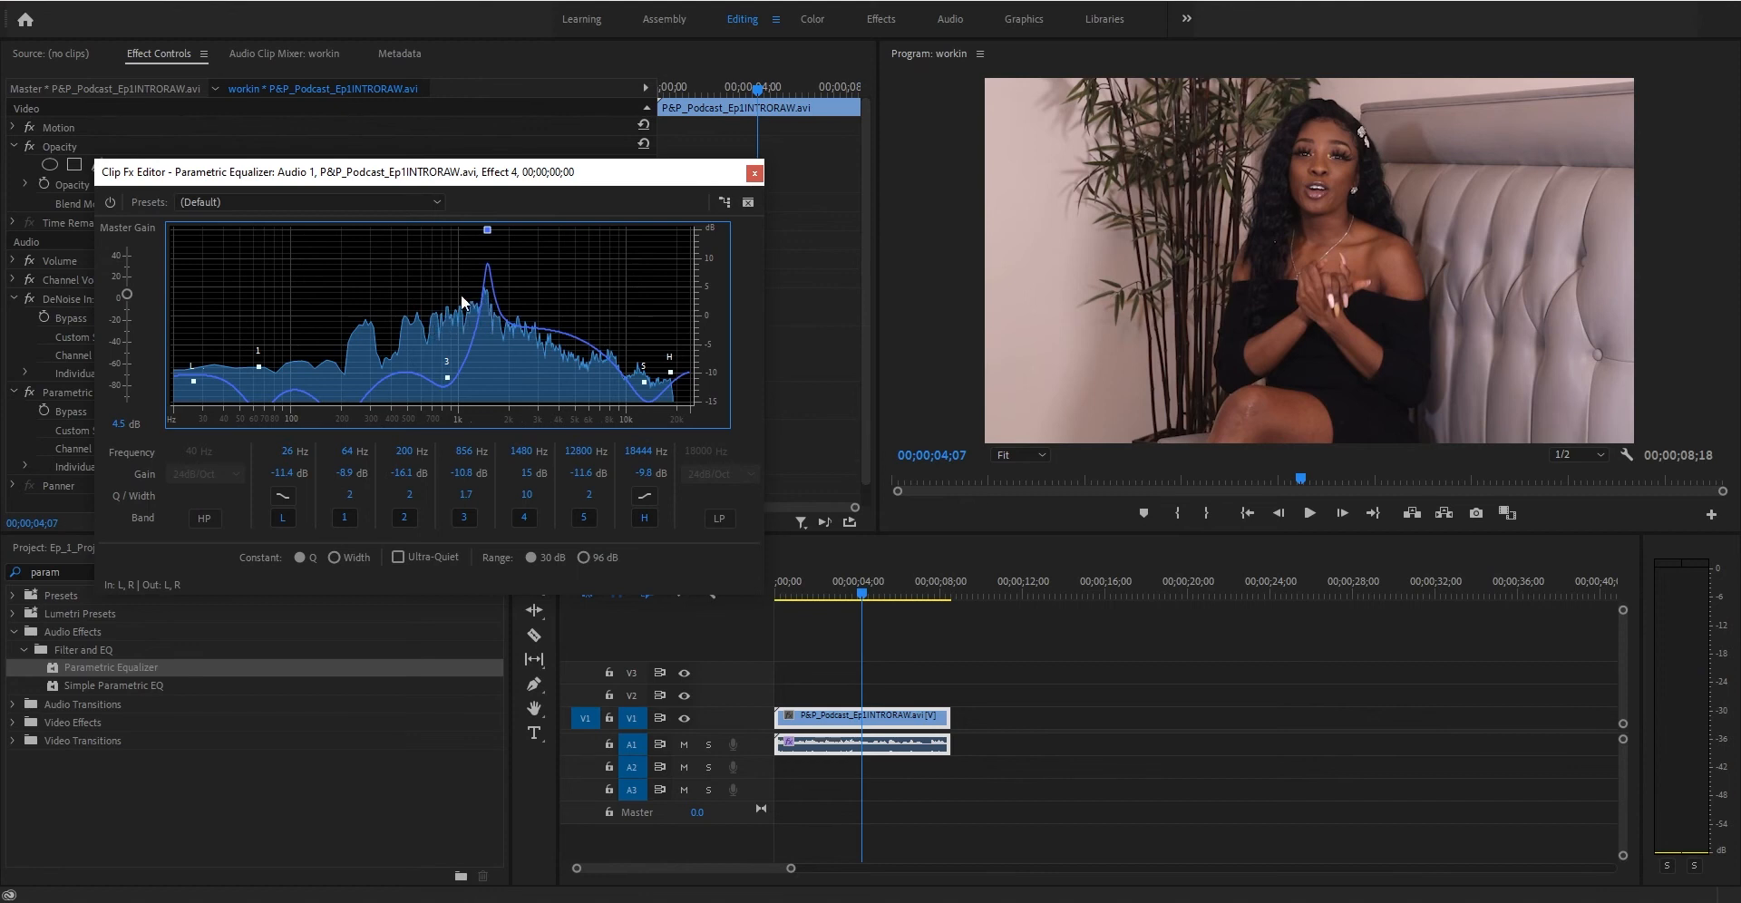
- Restart playback and move band 4 up to about 4207 Hz
{"action": "left_click_drag", "start_coordinate": [846, 581], "coordinate": [721, 586]}
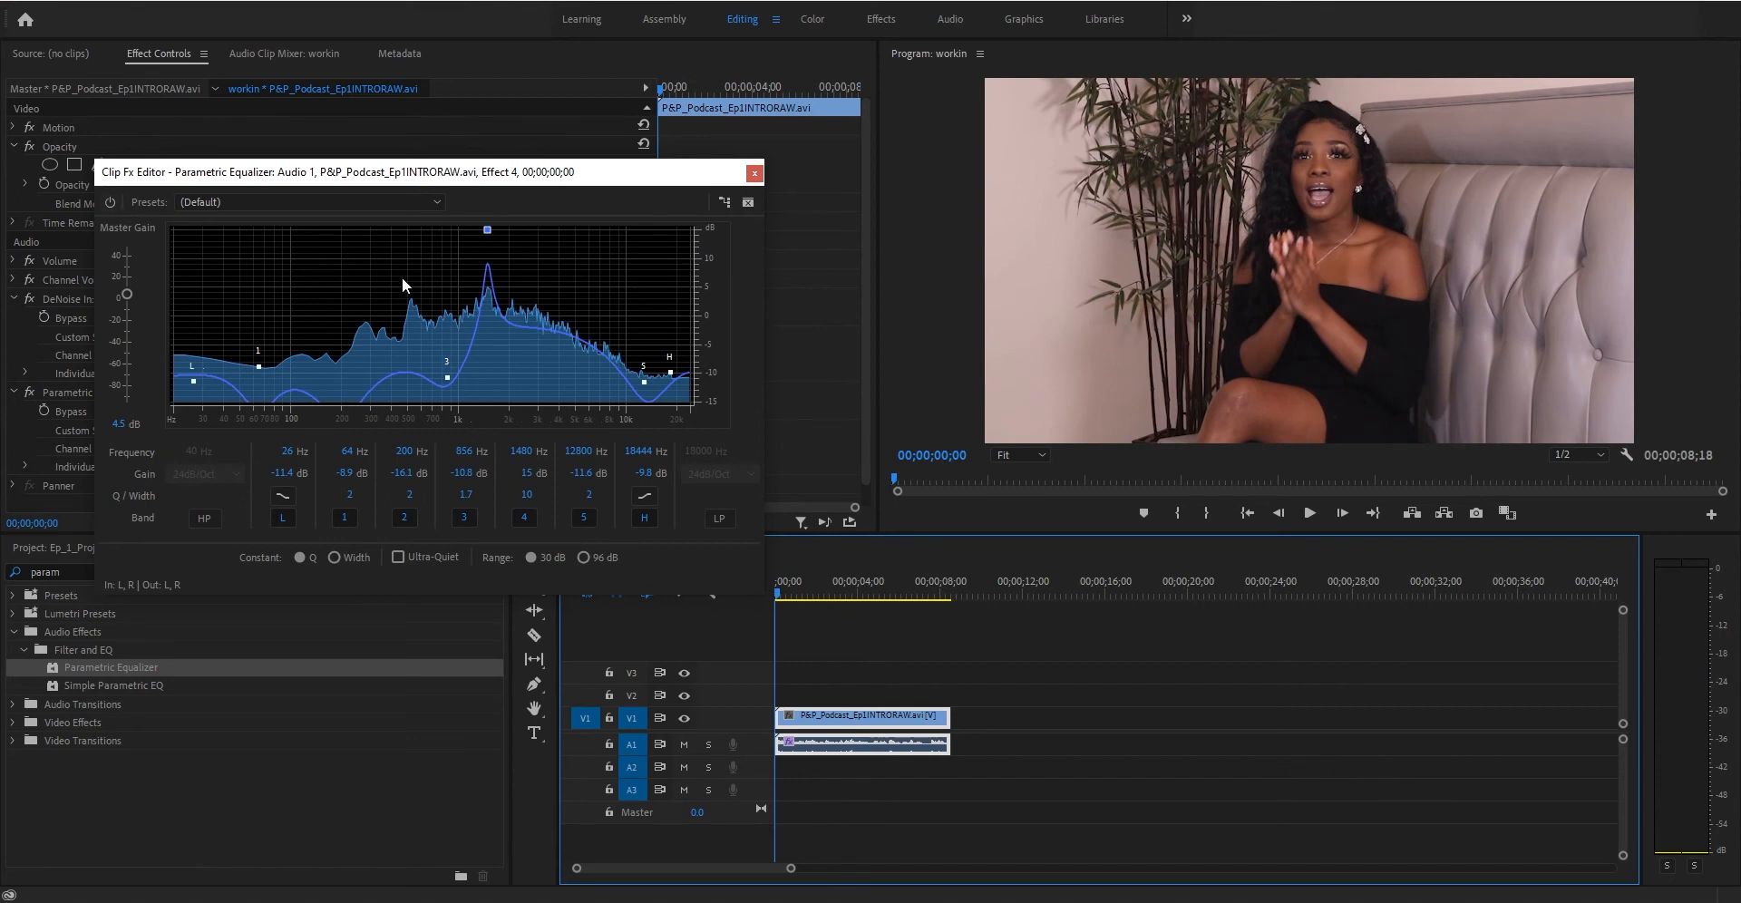
{"action": "left_click_drag", "start_coordinate": [492, 234], "coordinate": [562, 217]}
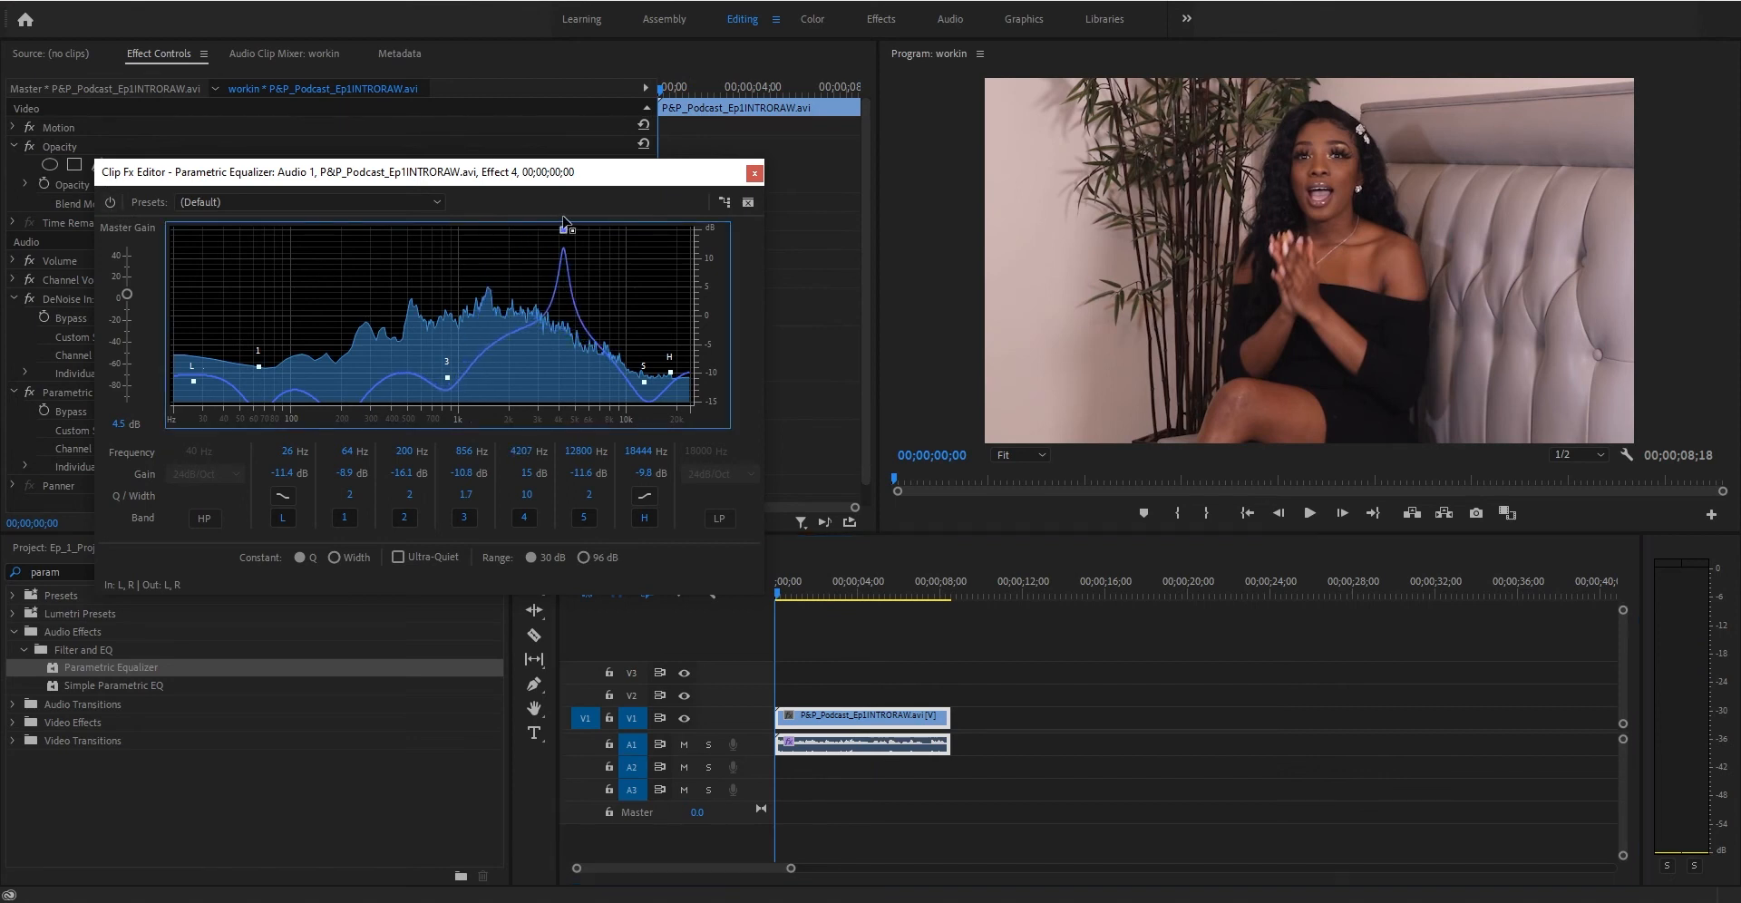
{"action": "key", "text": "space"}
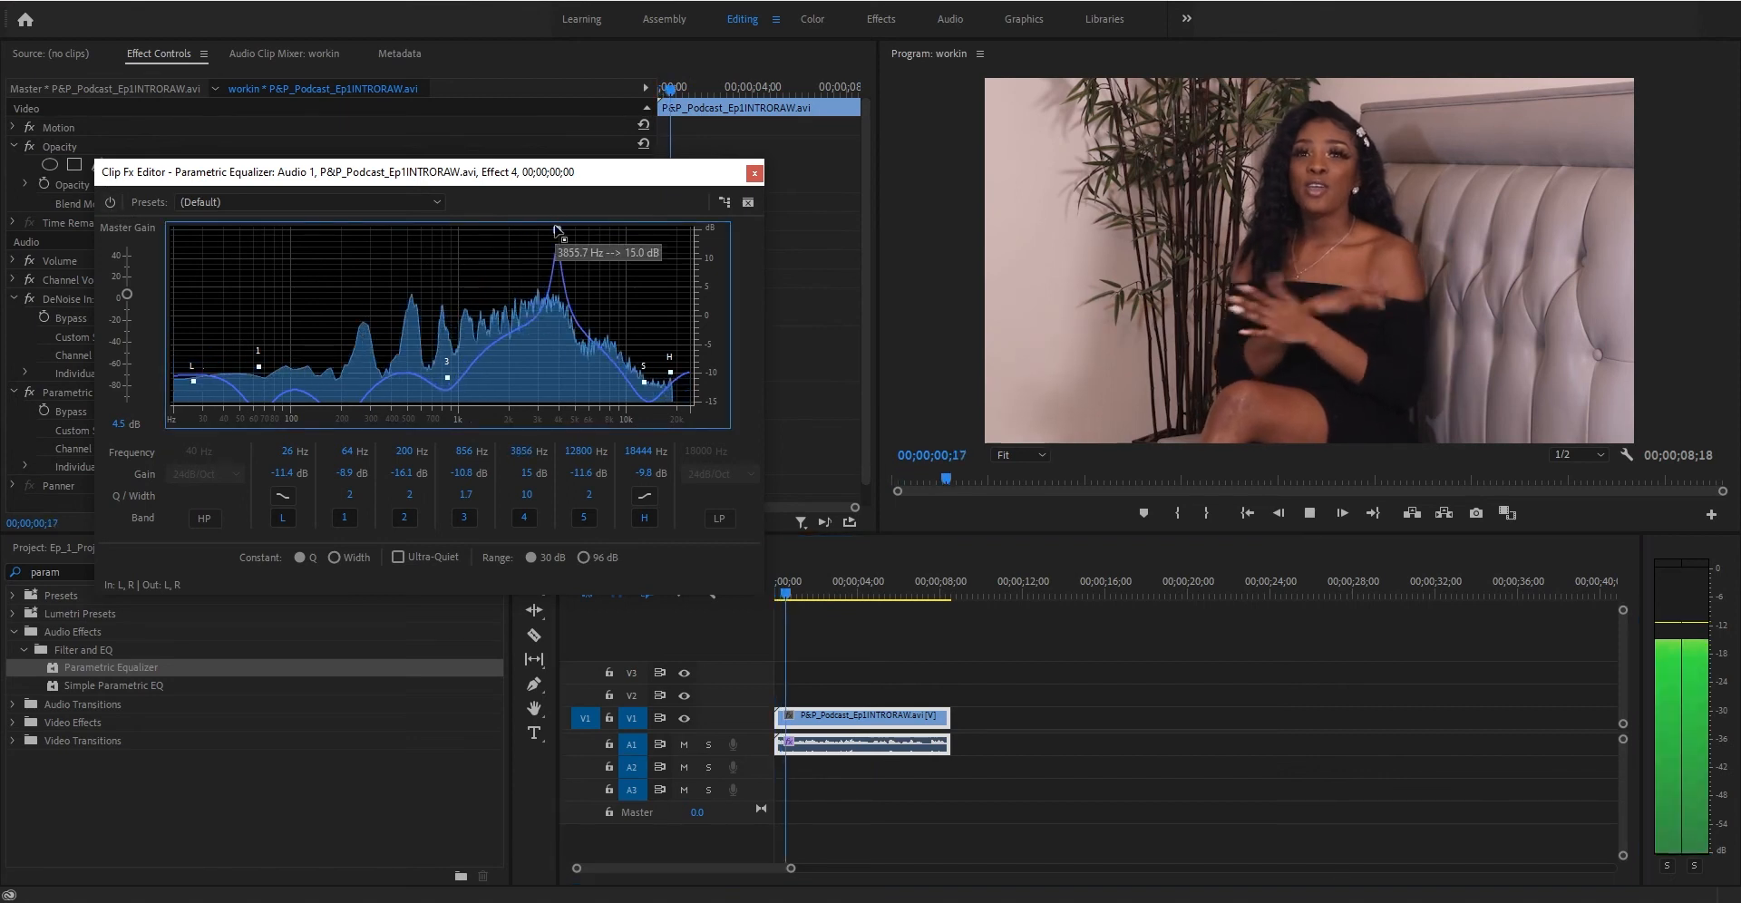
- Sweep band 4 down to about 1825 Hz and replay from the start
{"action": "left_click_drag", "start_coordinate": [558, 232], "coordinate": [528, 215]}
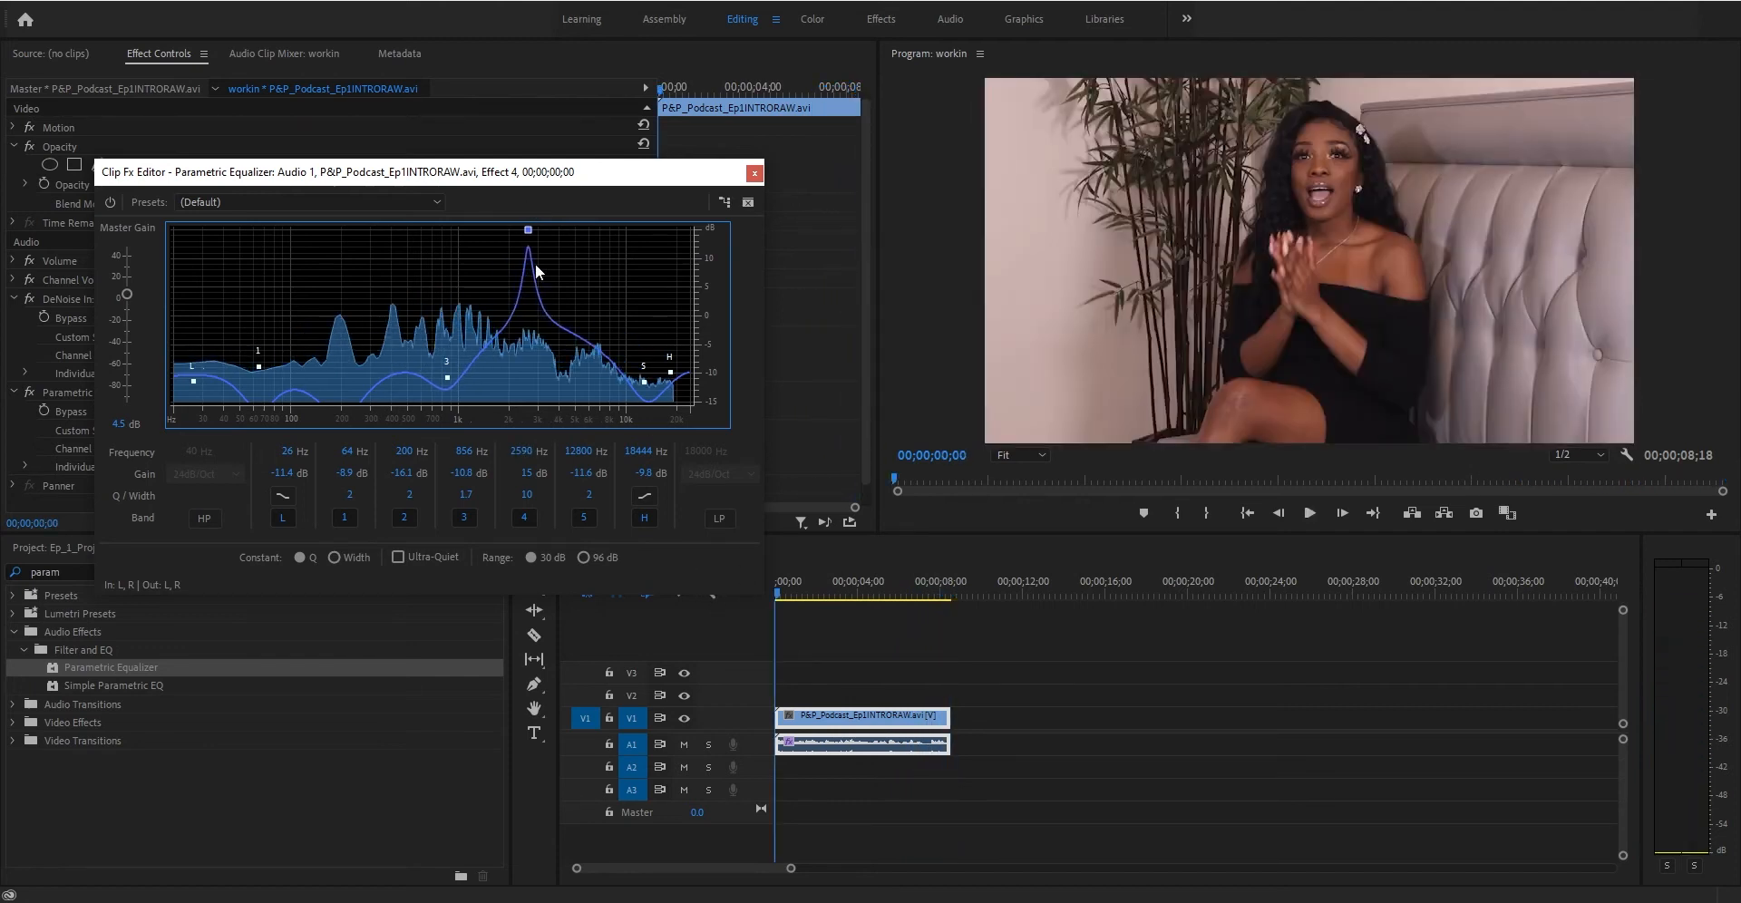
{"action": "left_click_drag", "start_coordinate": [531, 234], "coordinate": [503, 228]}
{"action": "left_click", "coordinate": [780, 587]}
{"action": "left_click_drag", "start_coordinate": [780, 582], "coordinate": [778, 582]}
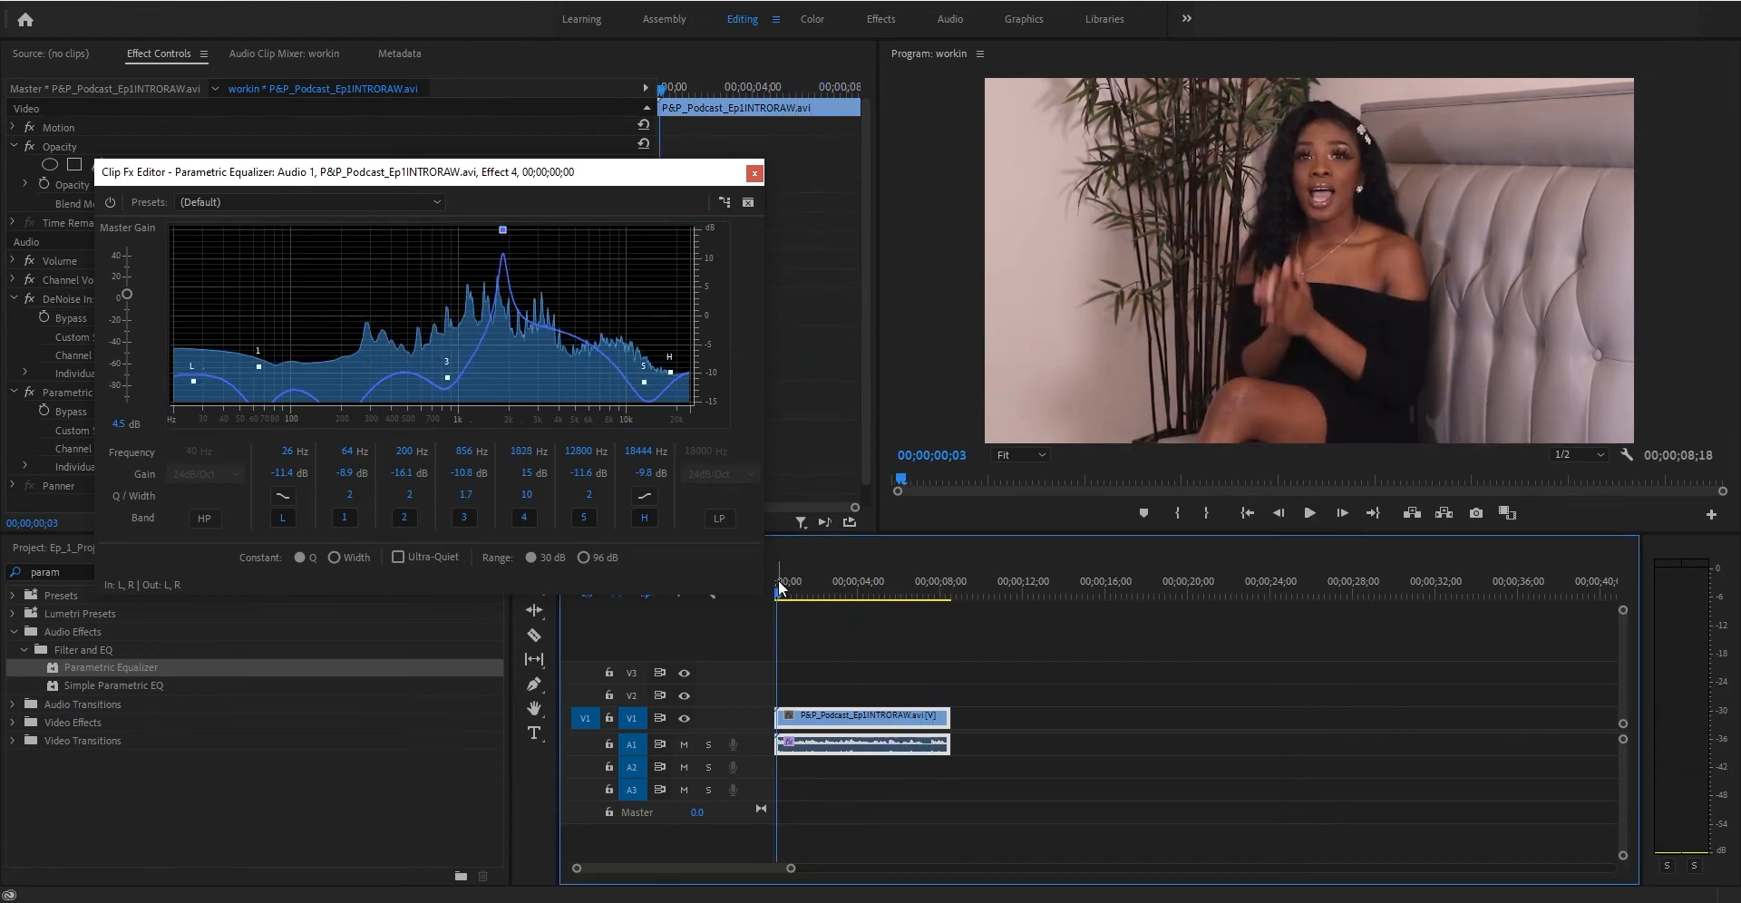
- Boost band 4's gain to about 18.9 dB while the clip plays
{"action": "key", "text": "space"}
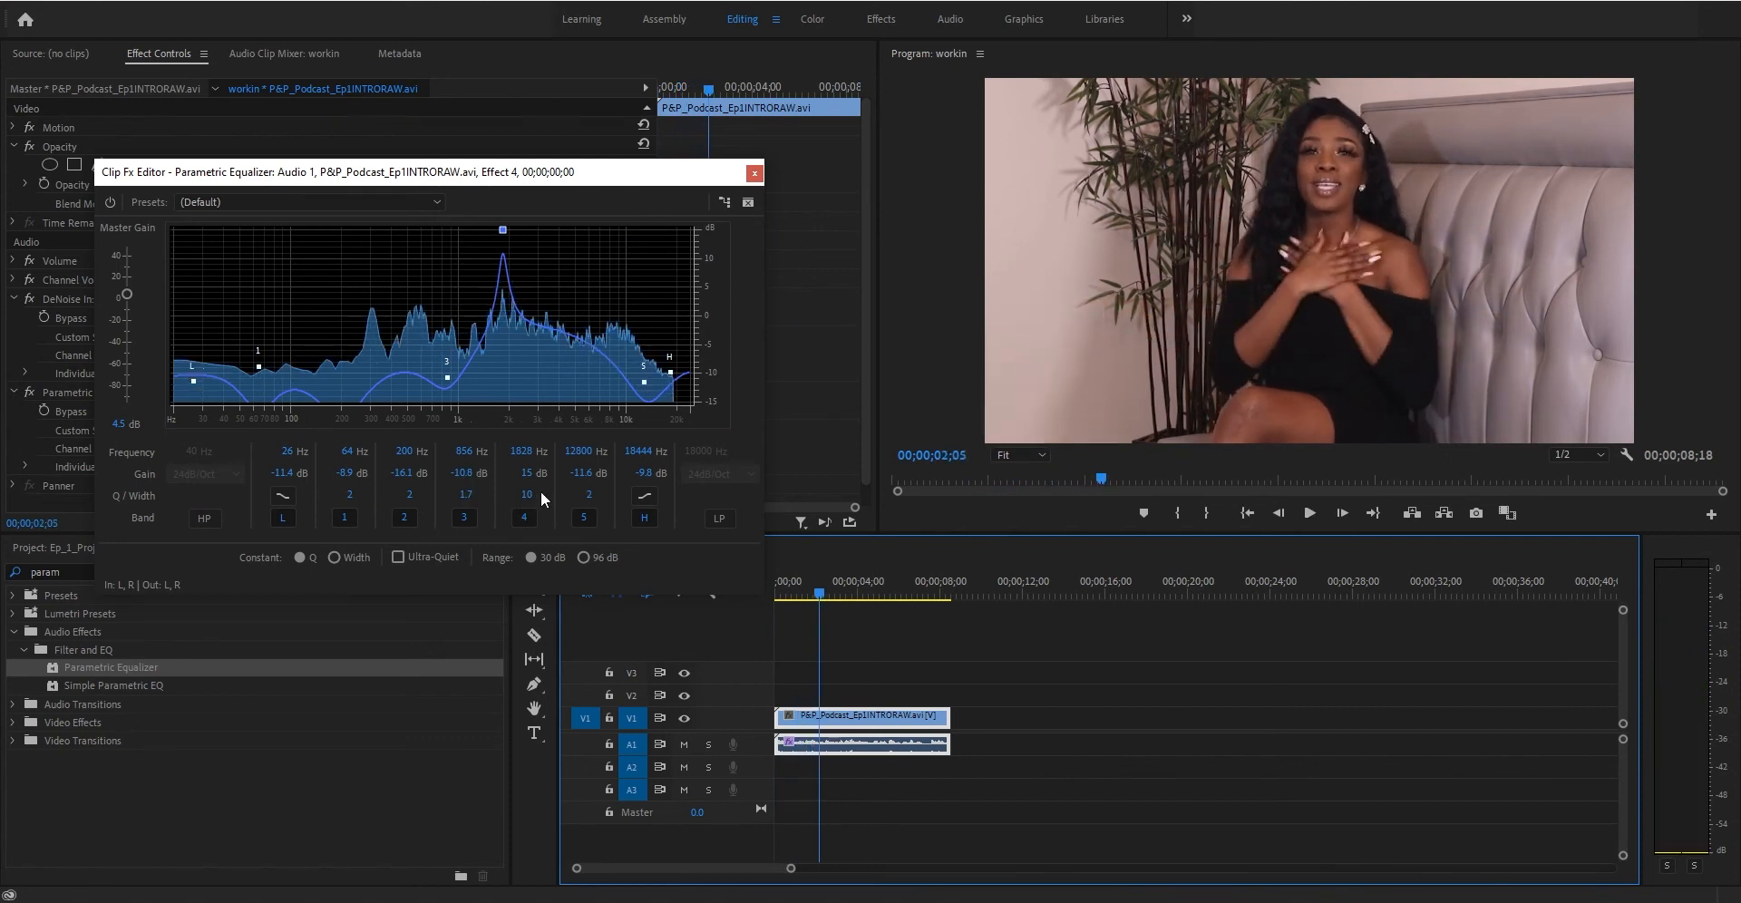
{"action": "left_click_drag", "start_coordinate": [528, 474], "coordinate": [562, 474]}
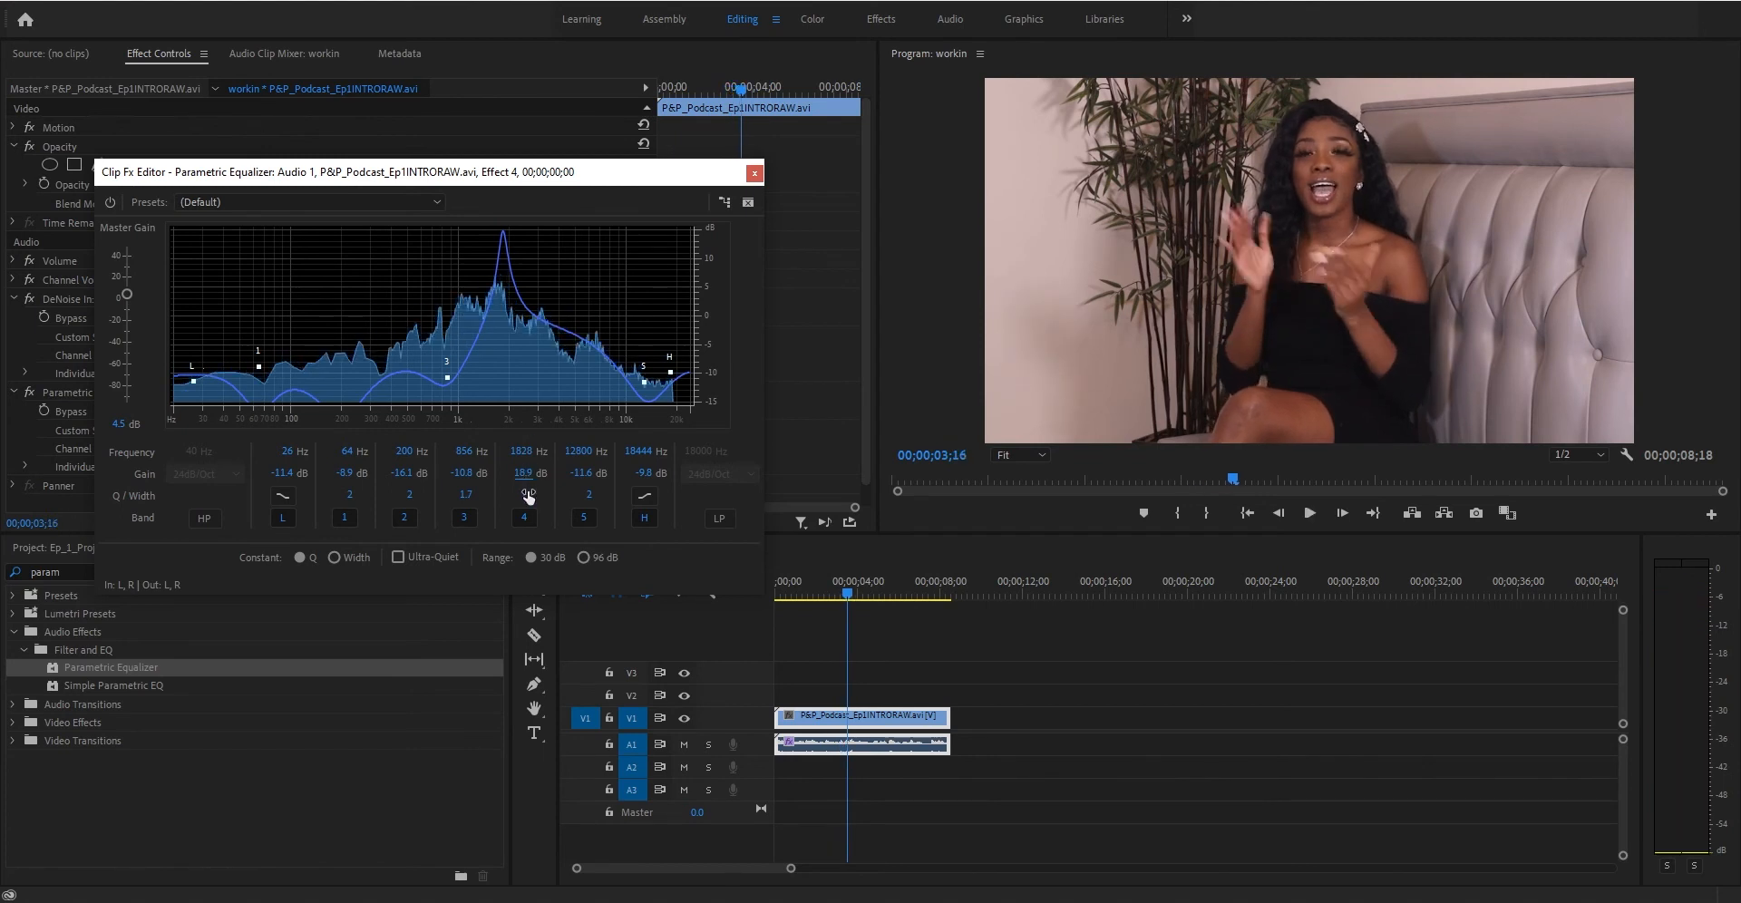
- Sweep band 4 down to about 956 Hz and replay the clip from the start
{"action": "left_click_drag", "start_coordinate": [523, 452], "coordinate": [485, 442]}
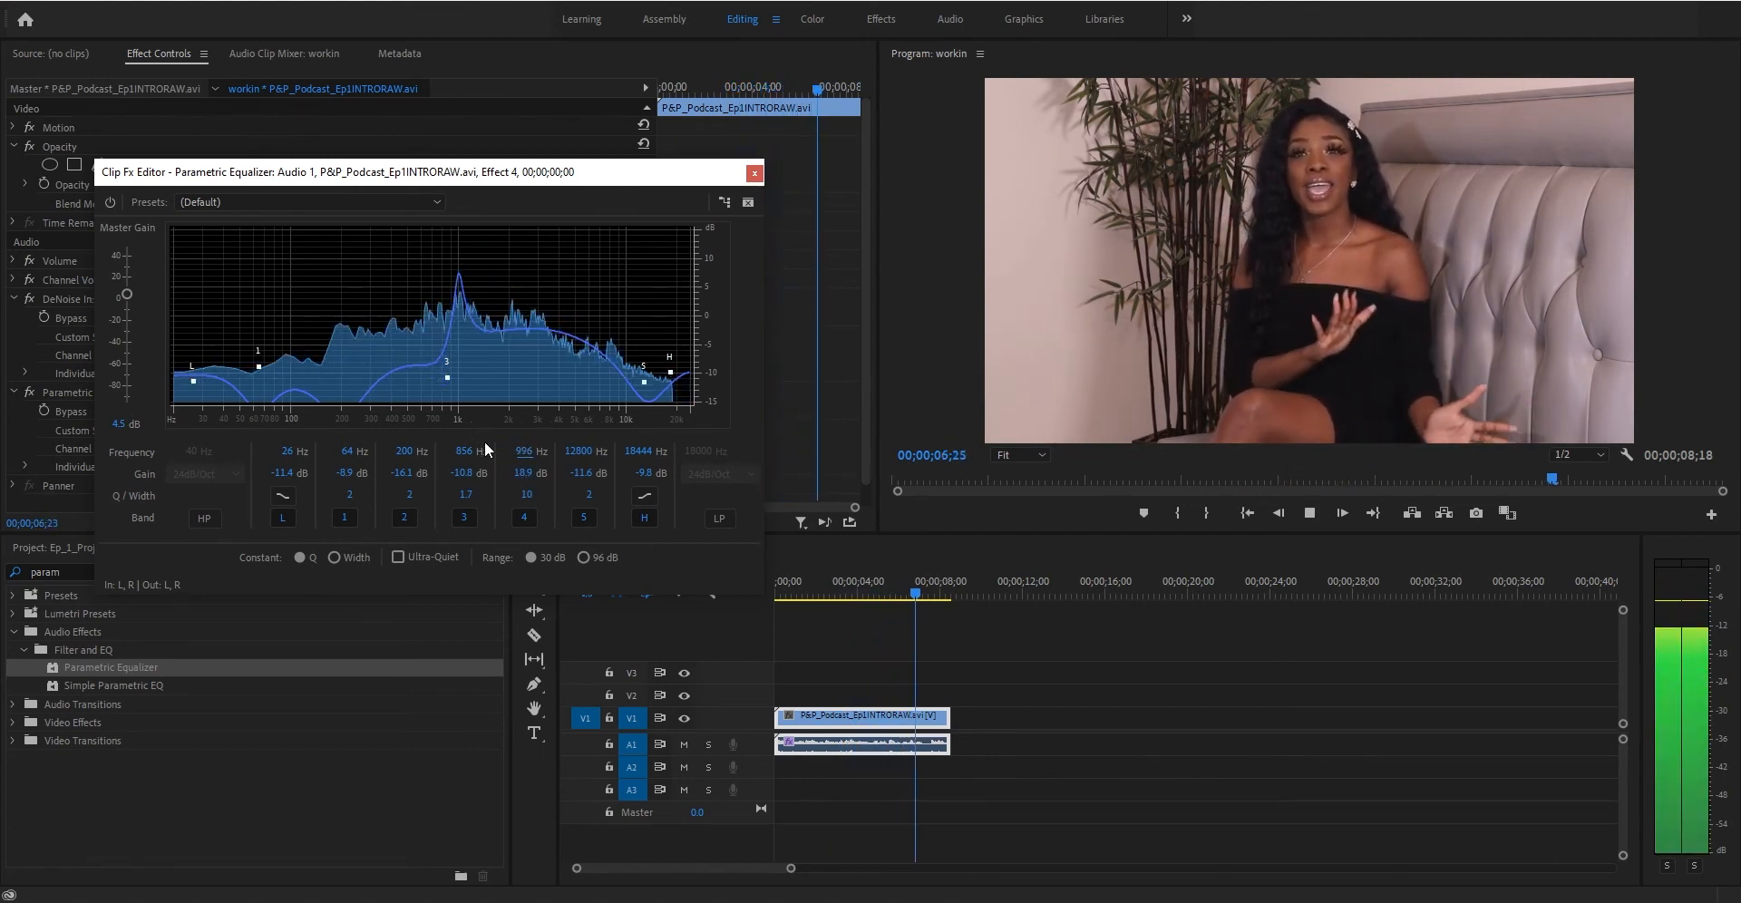
{"action": "left_click", "coordinate": [776, 594]}
{"action": "key", "text": "space"}
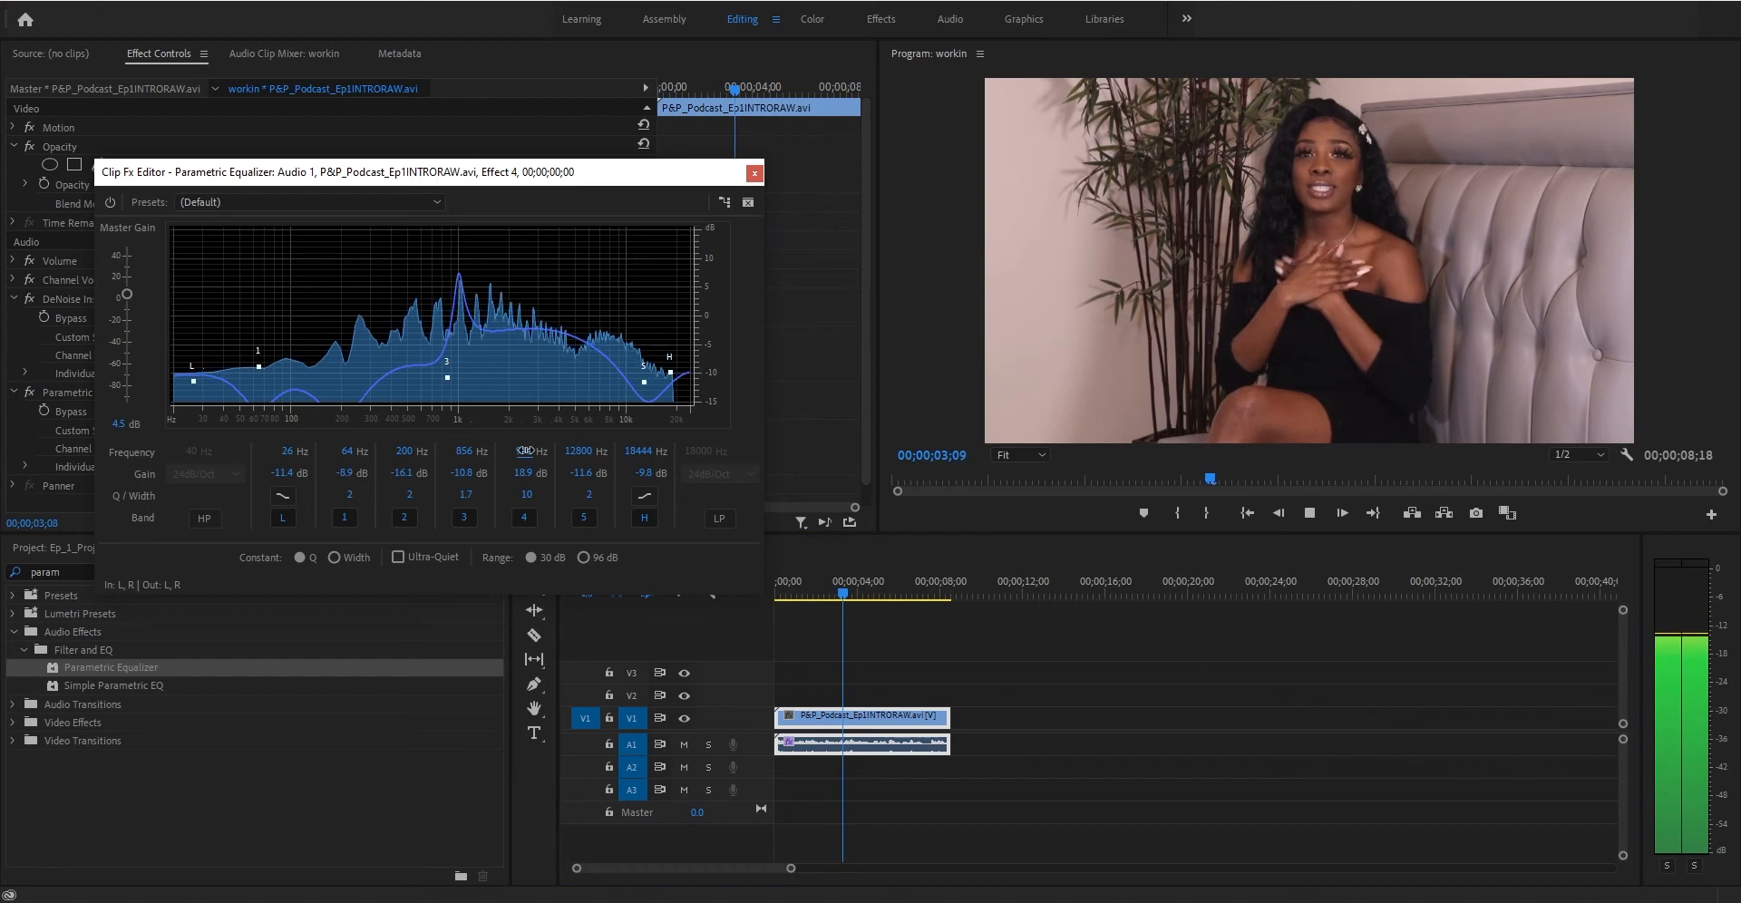
- Move band 4 up to about 1377 Hz and replay the clip from the start
{"action": "left_click_drag", "start_coordinate": [525, 450], "coordinate": [540, 447]}
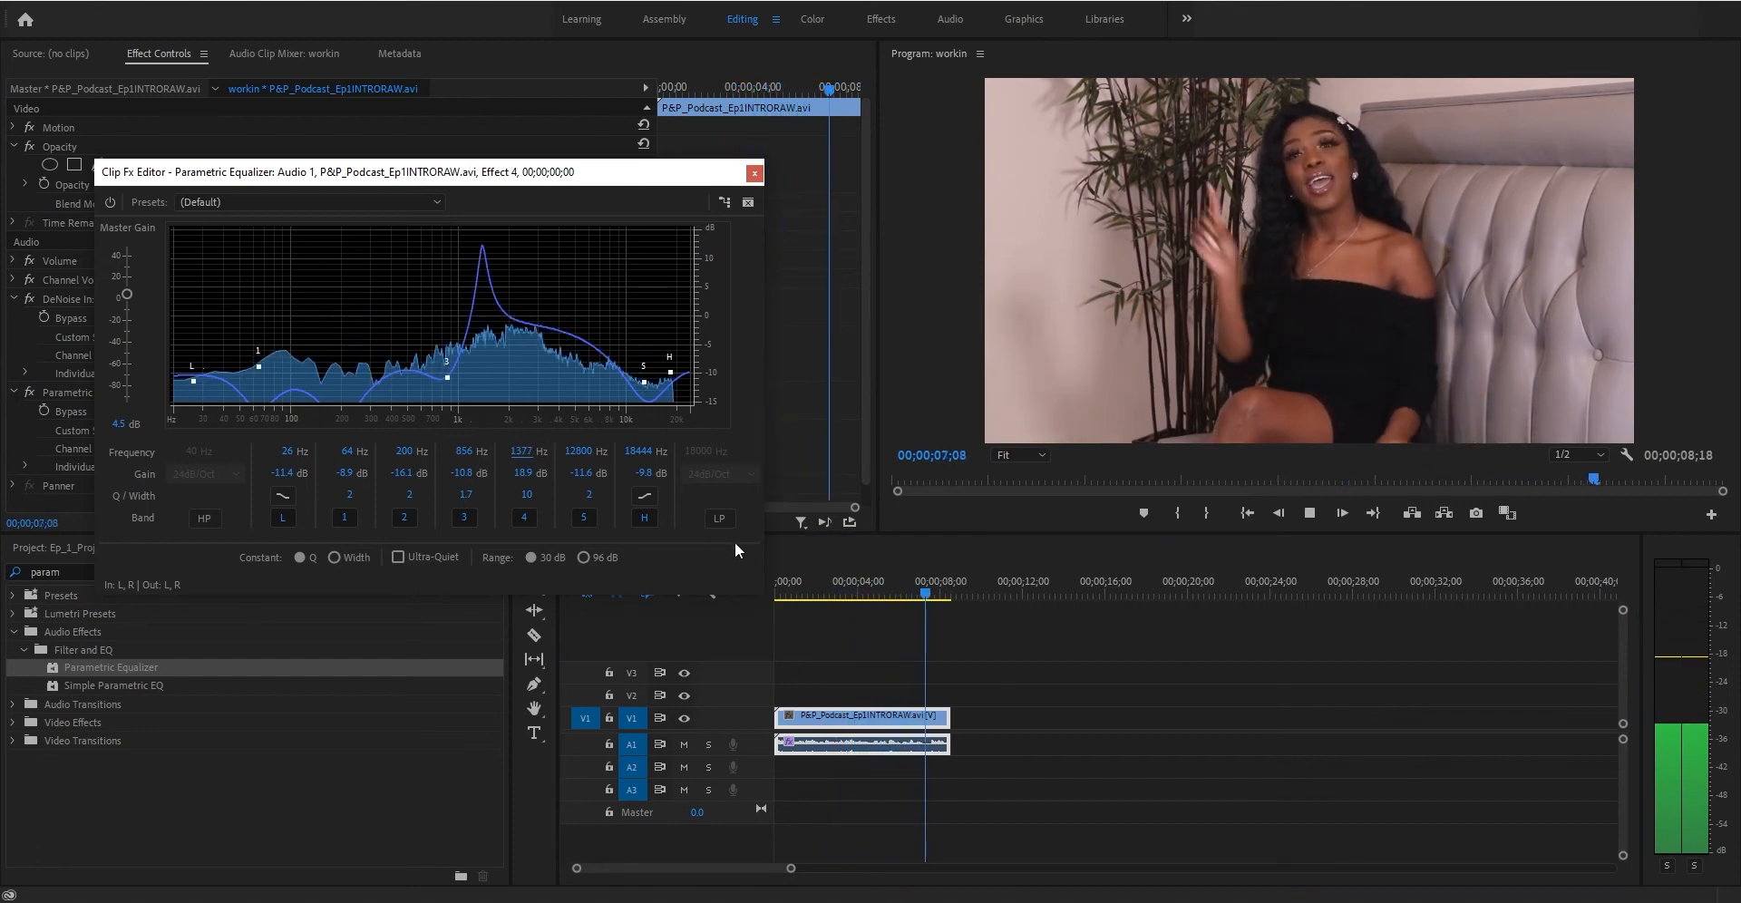
{"action": "key", "text": "space"}
{"action": "left_click", "coordinate": [783, 586]}
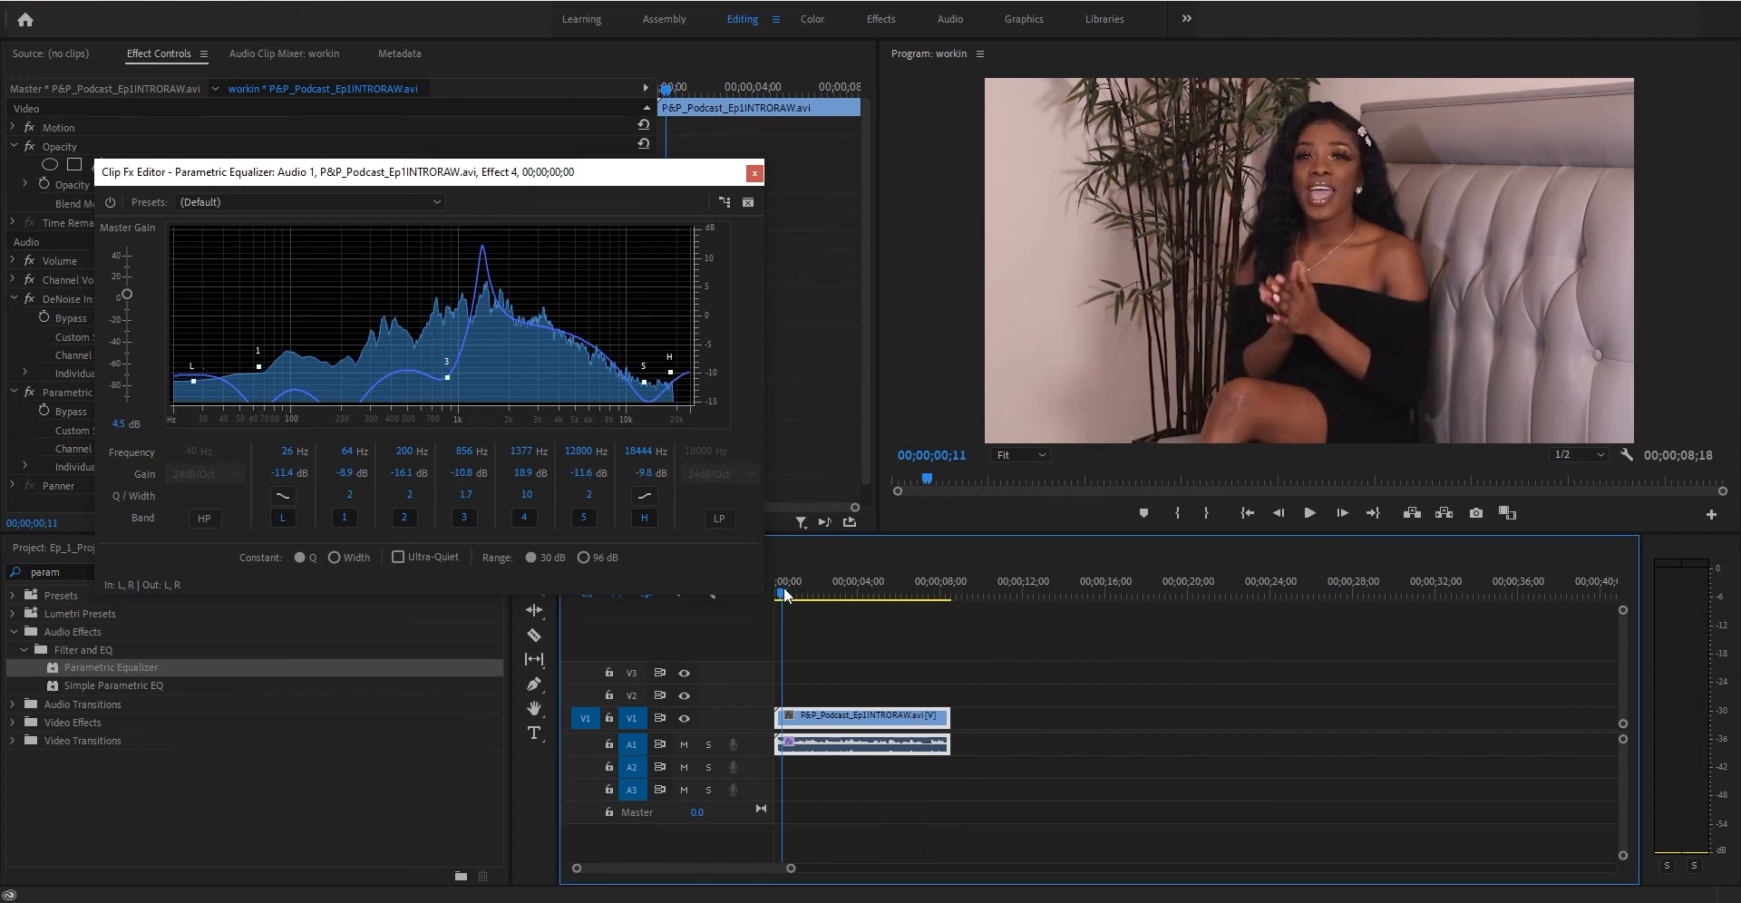
{"action": "key", "text": "space"}
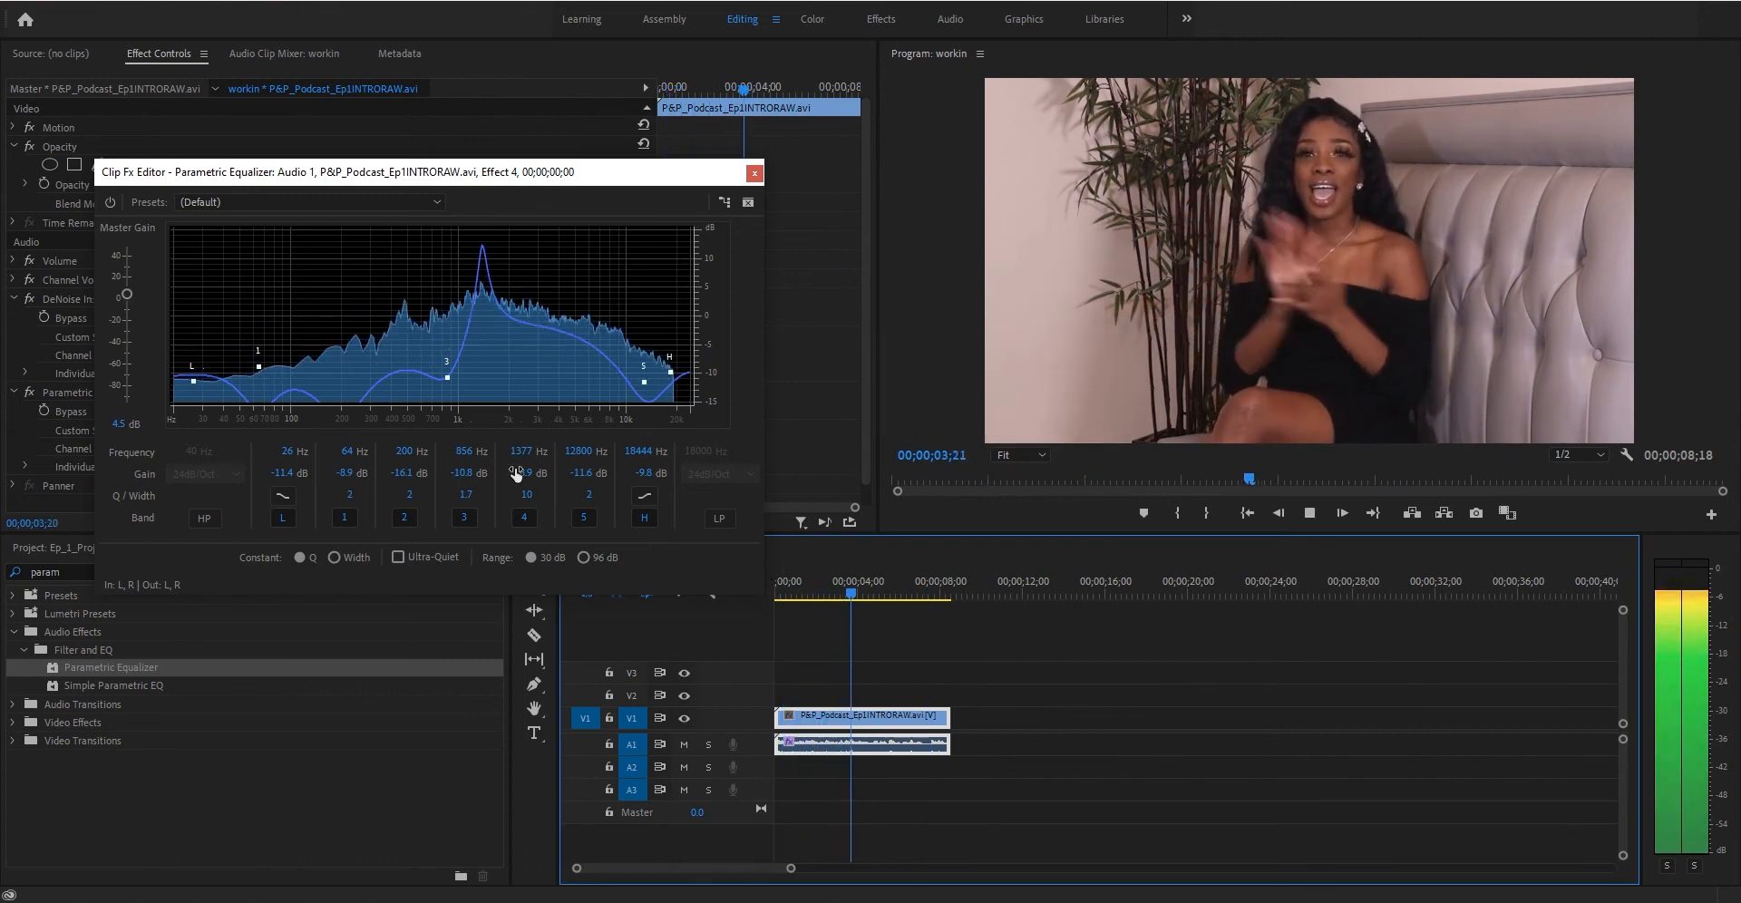
- Sweep band 4 up to about 2379 Hz and replay the clip from the start
{"action": "left_click_drag", "start_coordinate": [526, 451], "coordinate": [542, 446]}
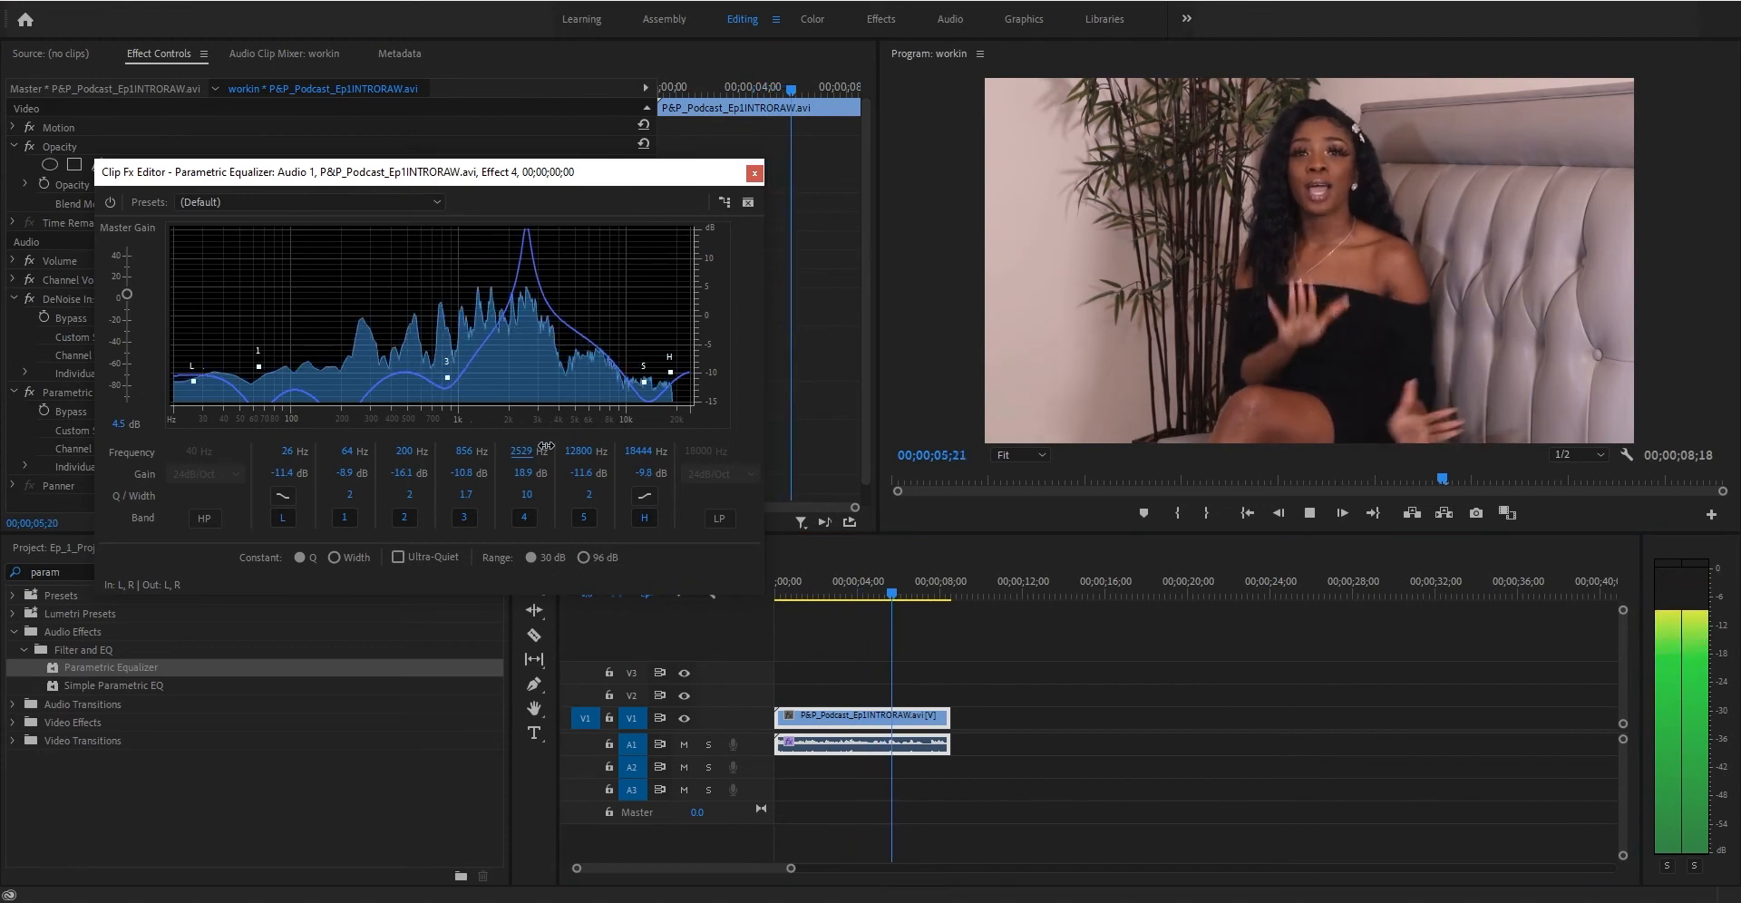
{"action": "key", "text": "space"}
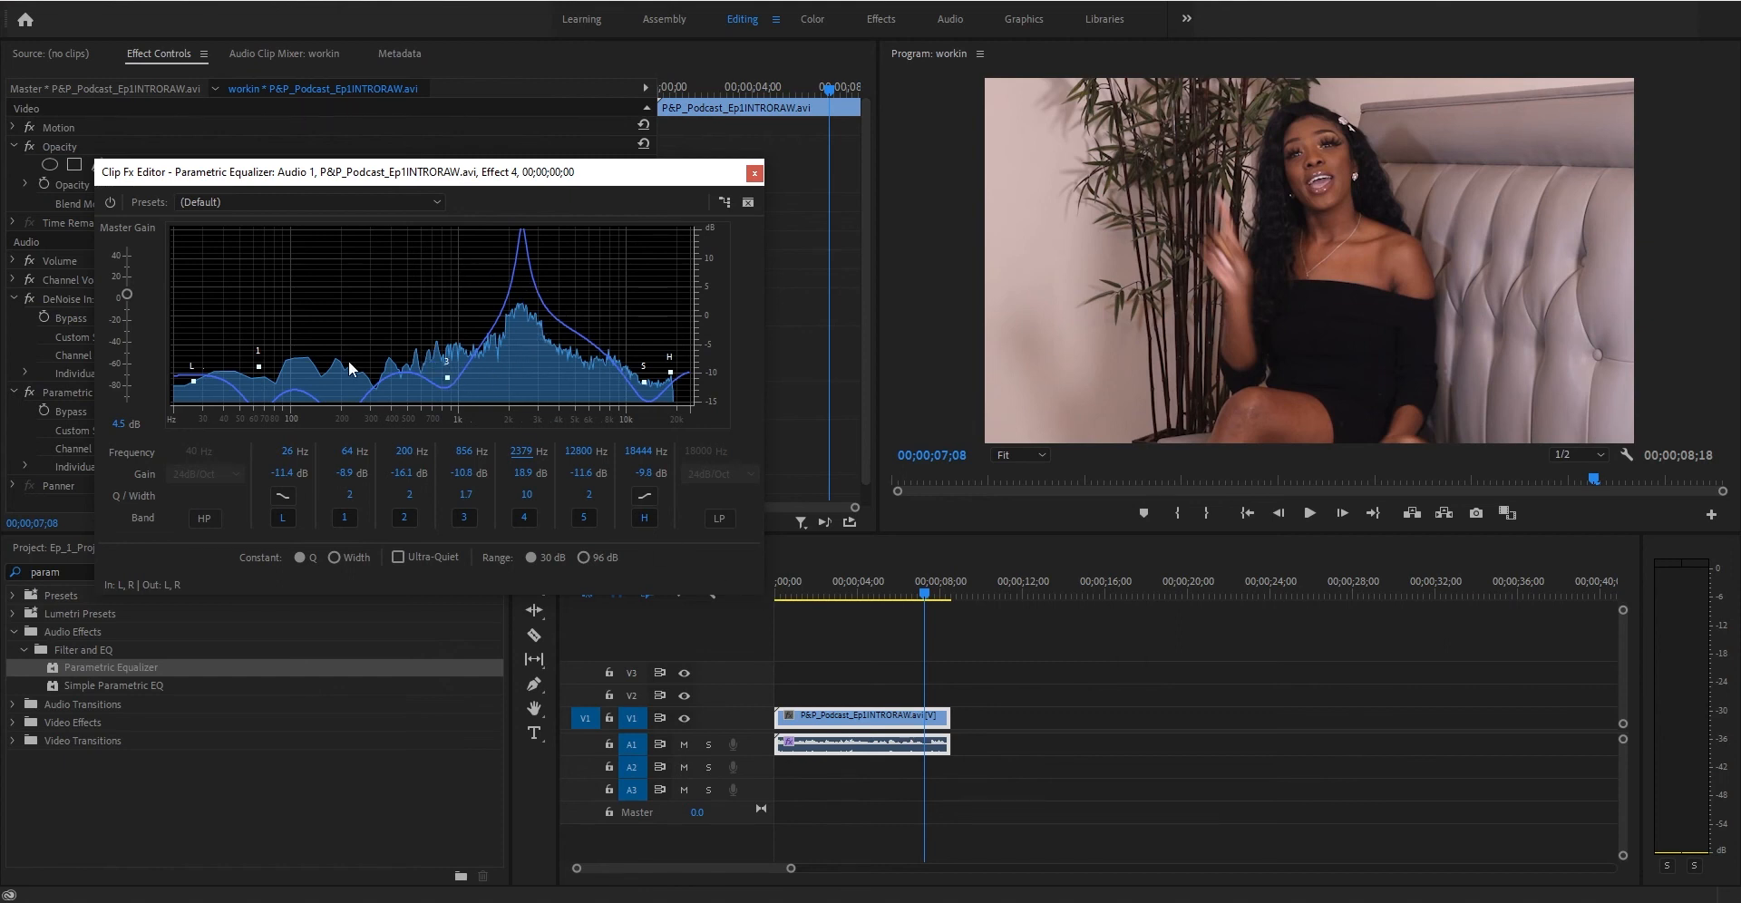
{"action": "left_click", "coordinate": [785, 591]}
{"action": "key", "text": "space"}
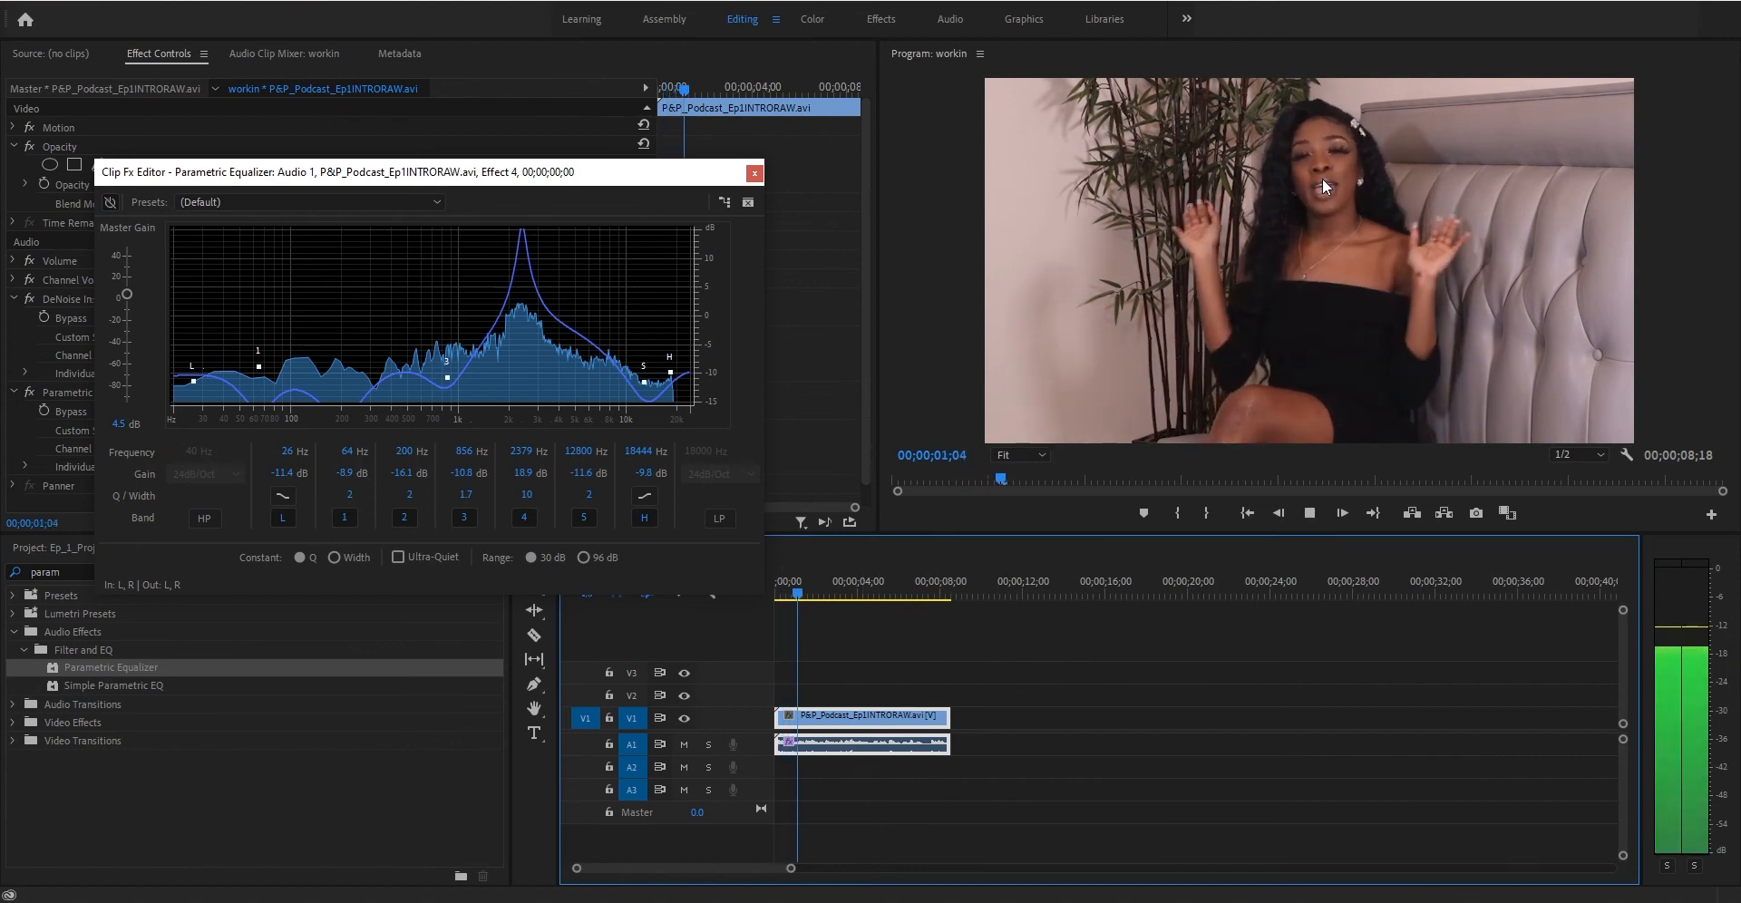
{"action": "key", "text": "space"}
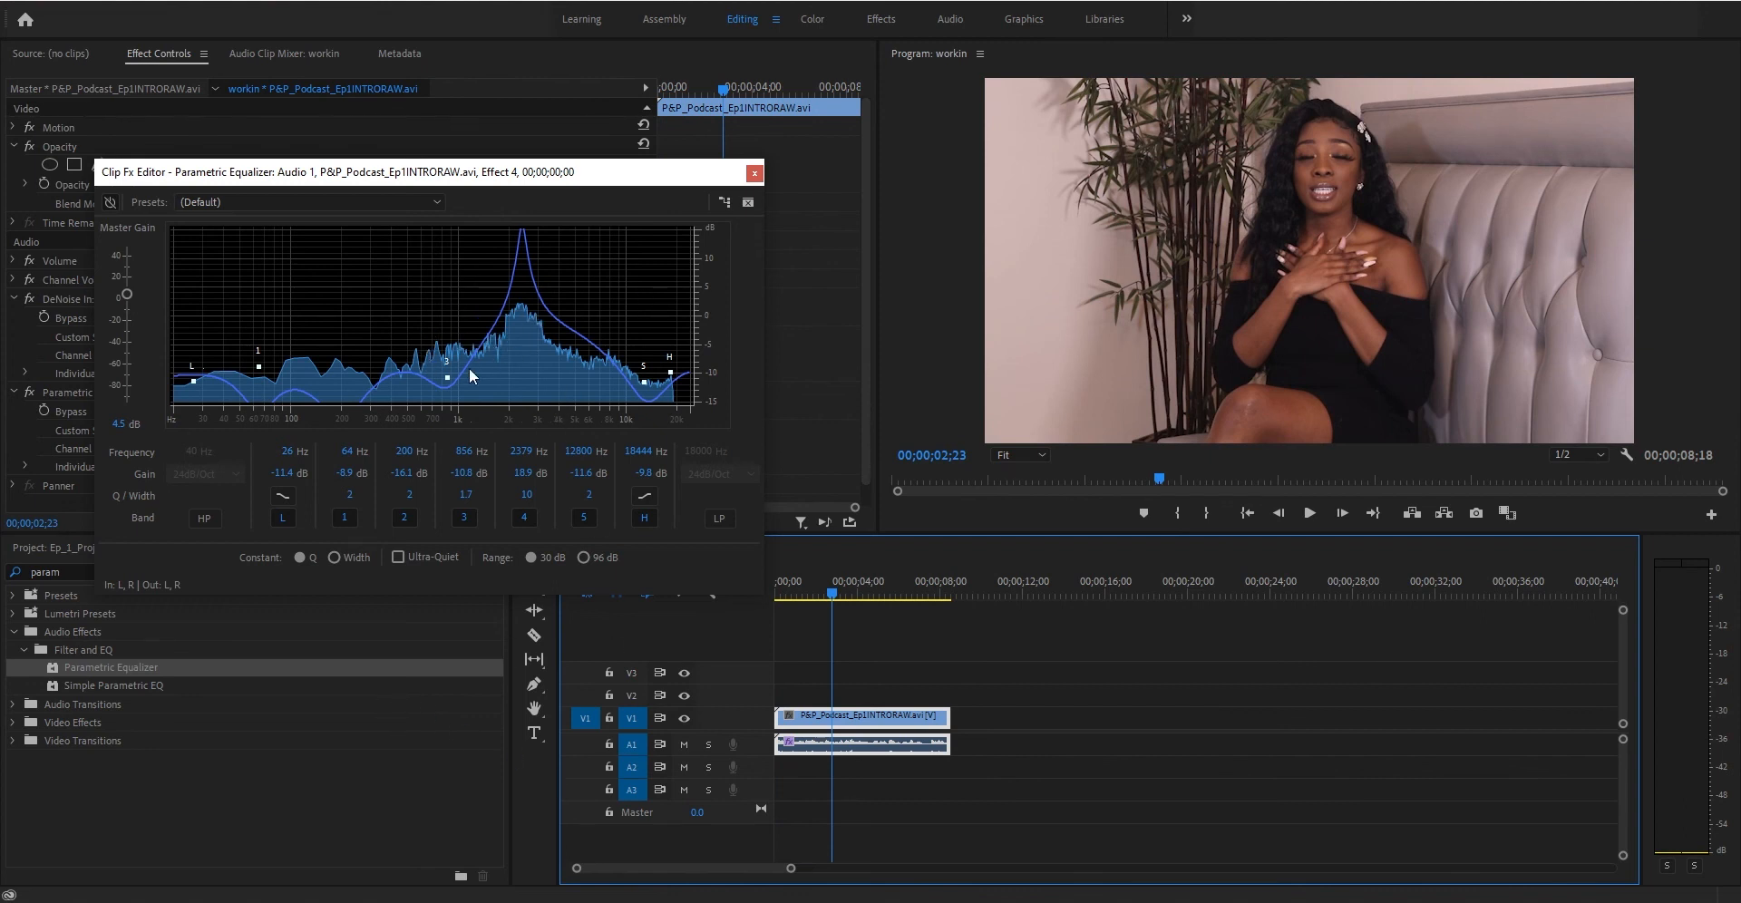
- Reset the gain of bands L, 1, 2, 3, 4, 5 and H to 0 dB
{"action": "left_click", "coordinate": [288, 472]}
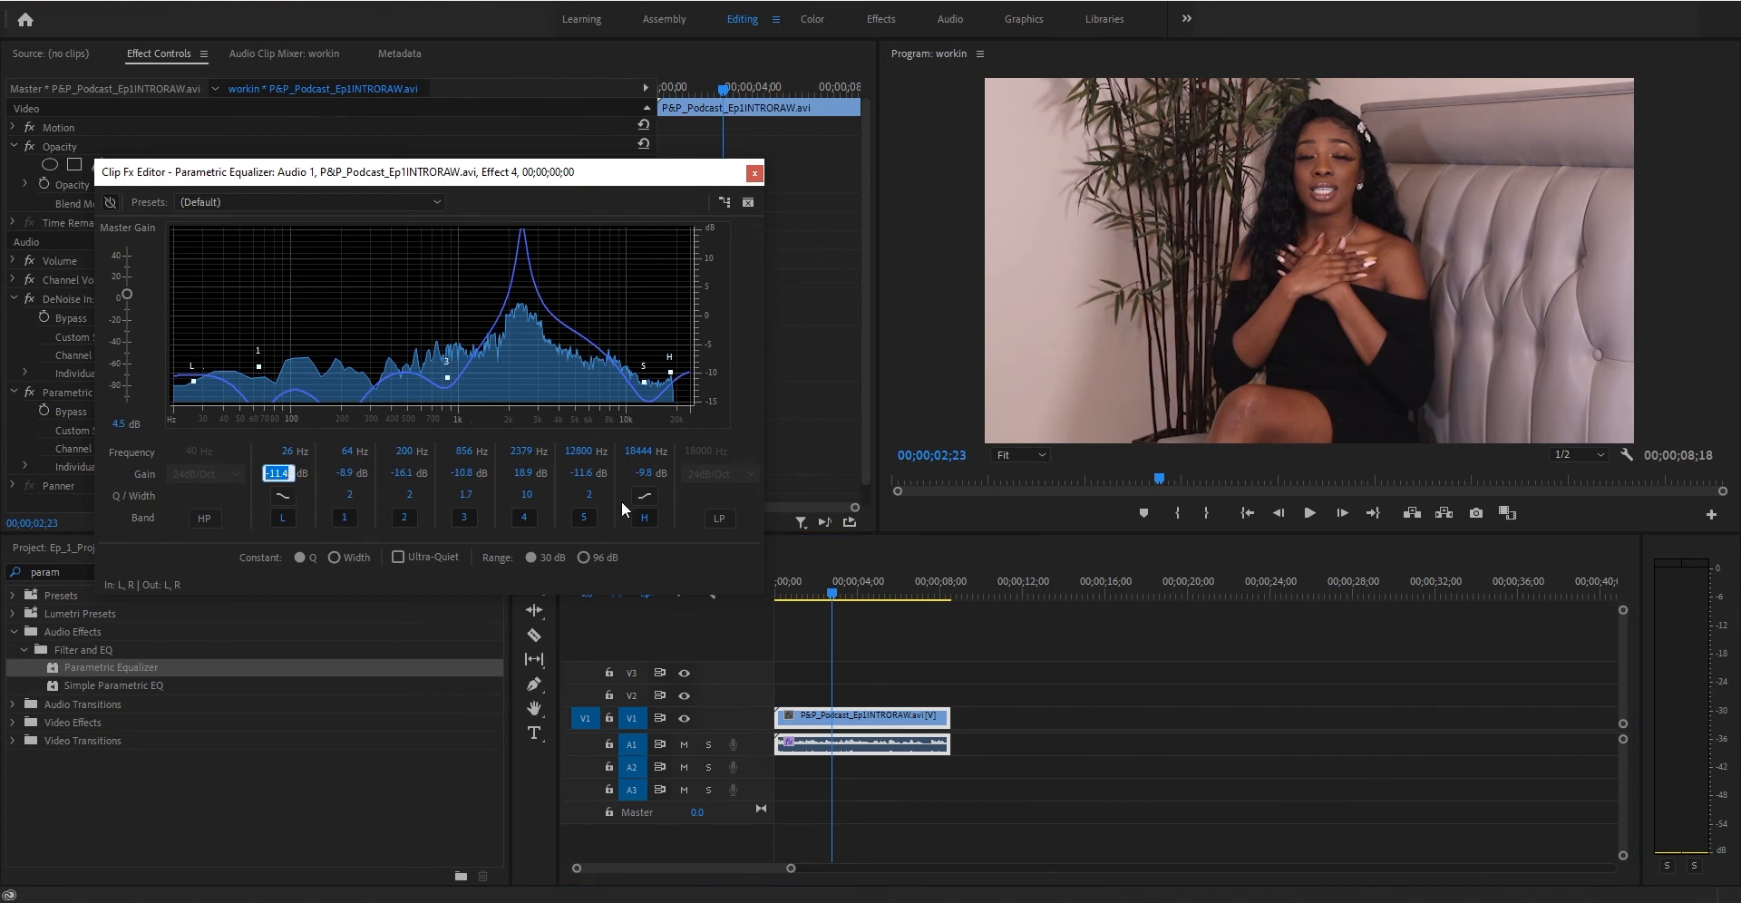
{"action": "type", "text": "0"}
{"action": "left_click", "coordinate": [347, 472]}
{"action": "type", "text": "0"}
{"action": "left_click", "coordinate": [409, 472]}
{"action": "type", "text": "0"}
{"action": "left_click", "coordinate": [456, 472]}
{"action": "type", "text": "0"}
{"action": "left_click", "coordinate": [528, 472]}
{"action": "type", "text": "0"}
{"action": "left_click", "coordinate": [585, 472]}
{"action": "type", "text": "0"}
{"action": "left_click", "coordinate": [644, 472]}
{"action": "type", "text": "0"}
{"action": "key", "text": "Return"}
- Set band 4's Q/Width to 2
{"action": "left_click", "coordinate": [469, 496]}
{"action": "left_click", "coordinate": [531, 496]}
{"action": "type", "text": "2"}
{"action": "key", "text": "Return"}
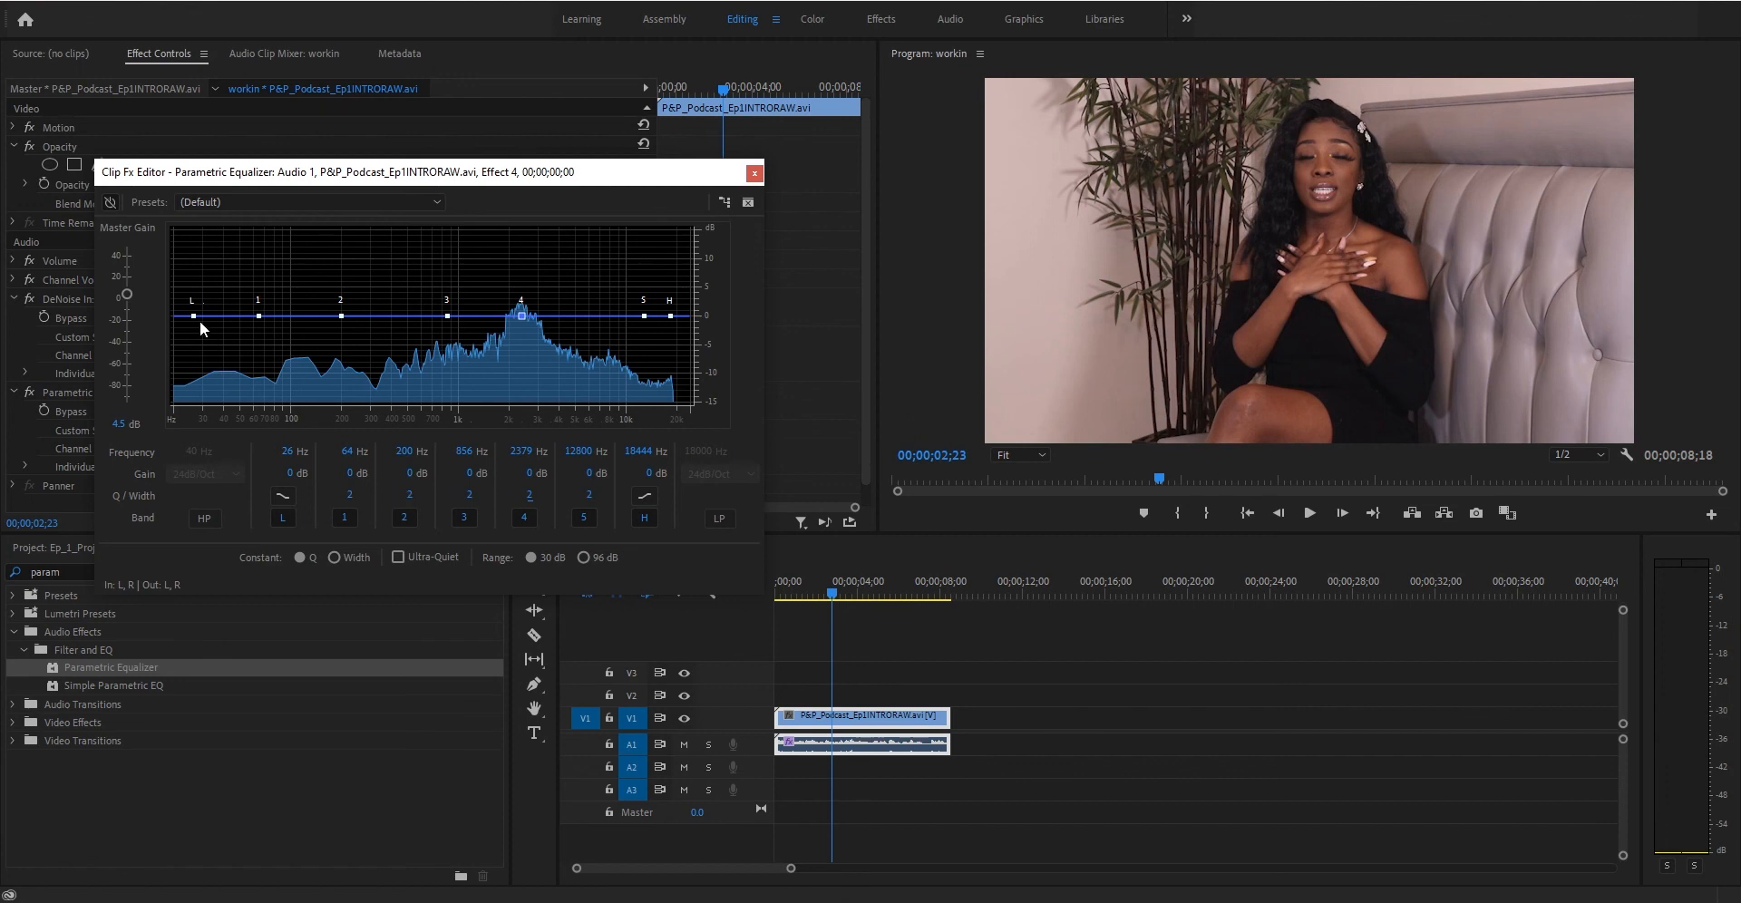
- Cut band 3's gain to about -9.8 dB and band 4's to about -23.5 dB, then replay with bypass toggled
{"action": "left_click", "coordinate": [447, 316]}
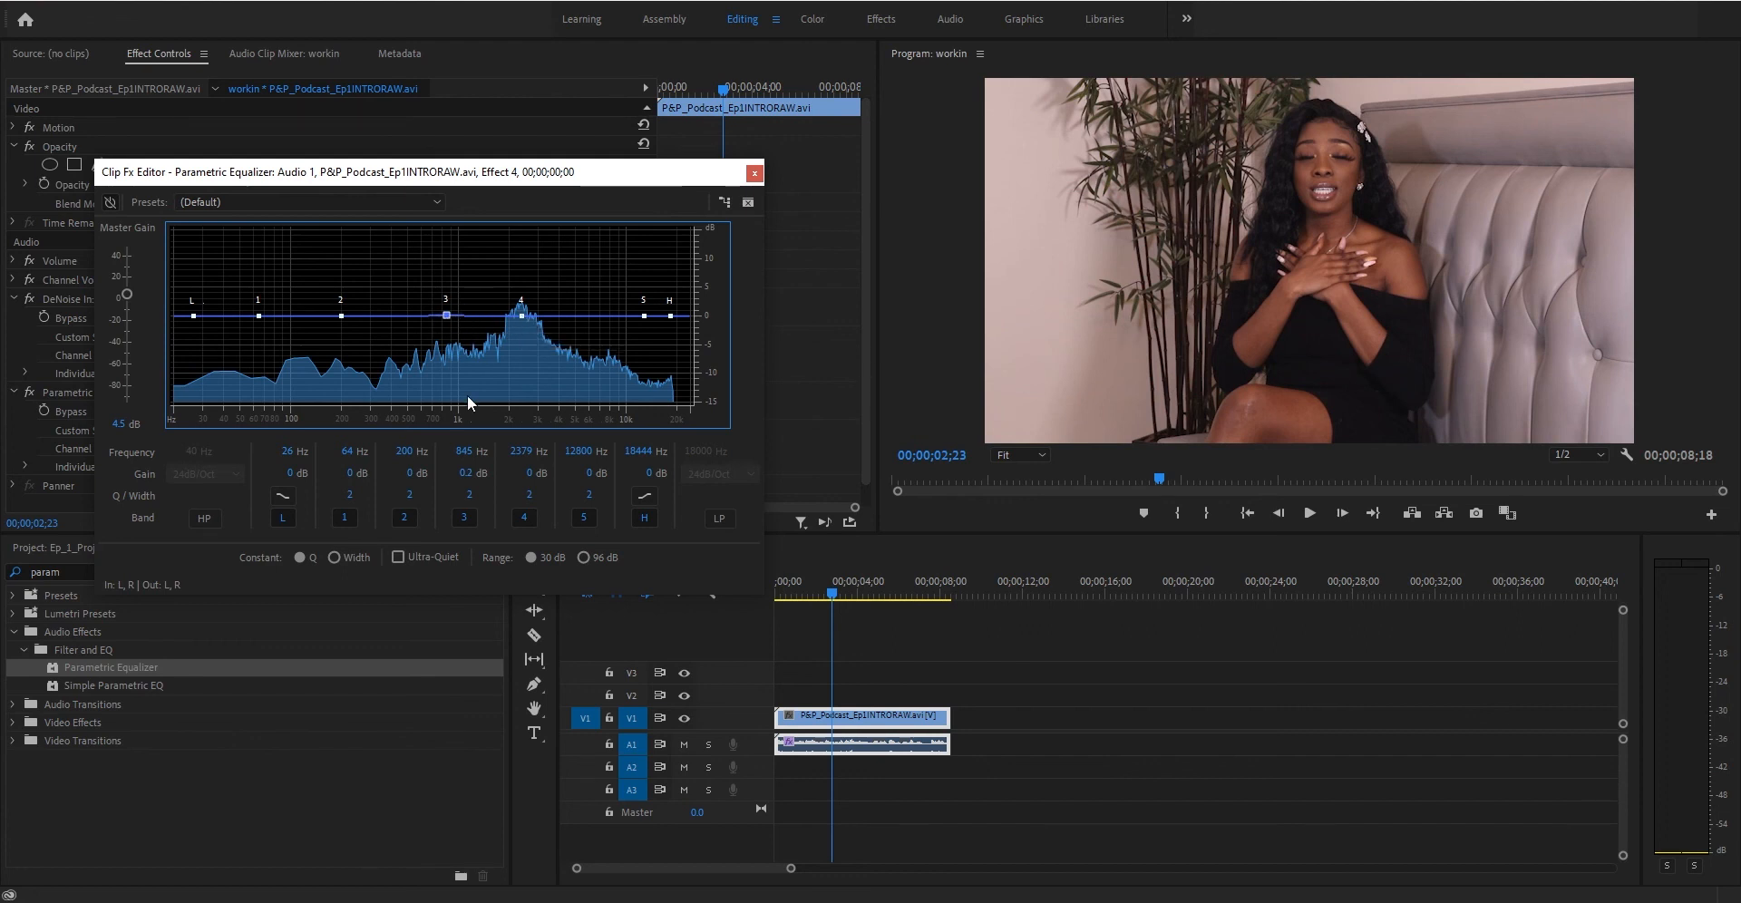
{"action": "left_click_drag", "start_coordinate": [467, 473], "coordinate": [375, 468]}
{"action": "left_click_drag", "start_coordinate": [526, 472], "coordinate": [281, 470]}
{"action": "left_click_drag", "start_coordinate": [813, 588], "coordinate": [741, 573]}
{"action": "key", "text": "space"}
{"action": "left_click", "coordinate": [110, 202]}
{"action": "key", "text": "space"}
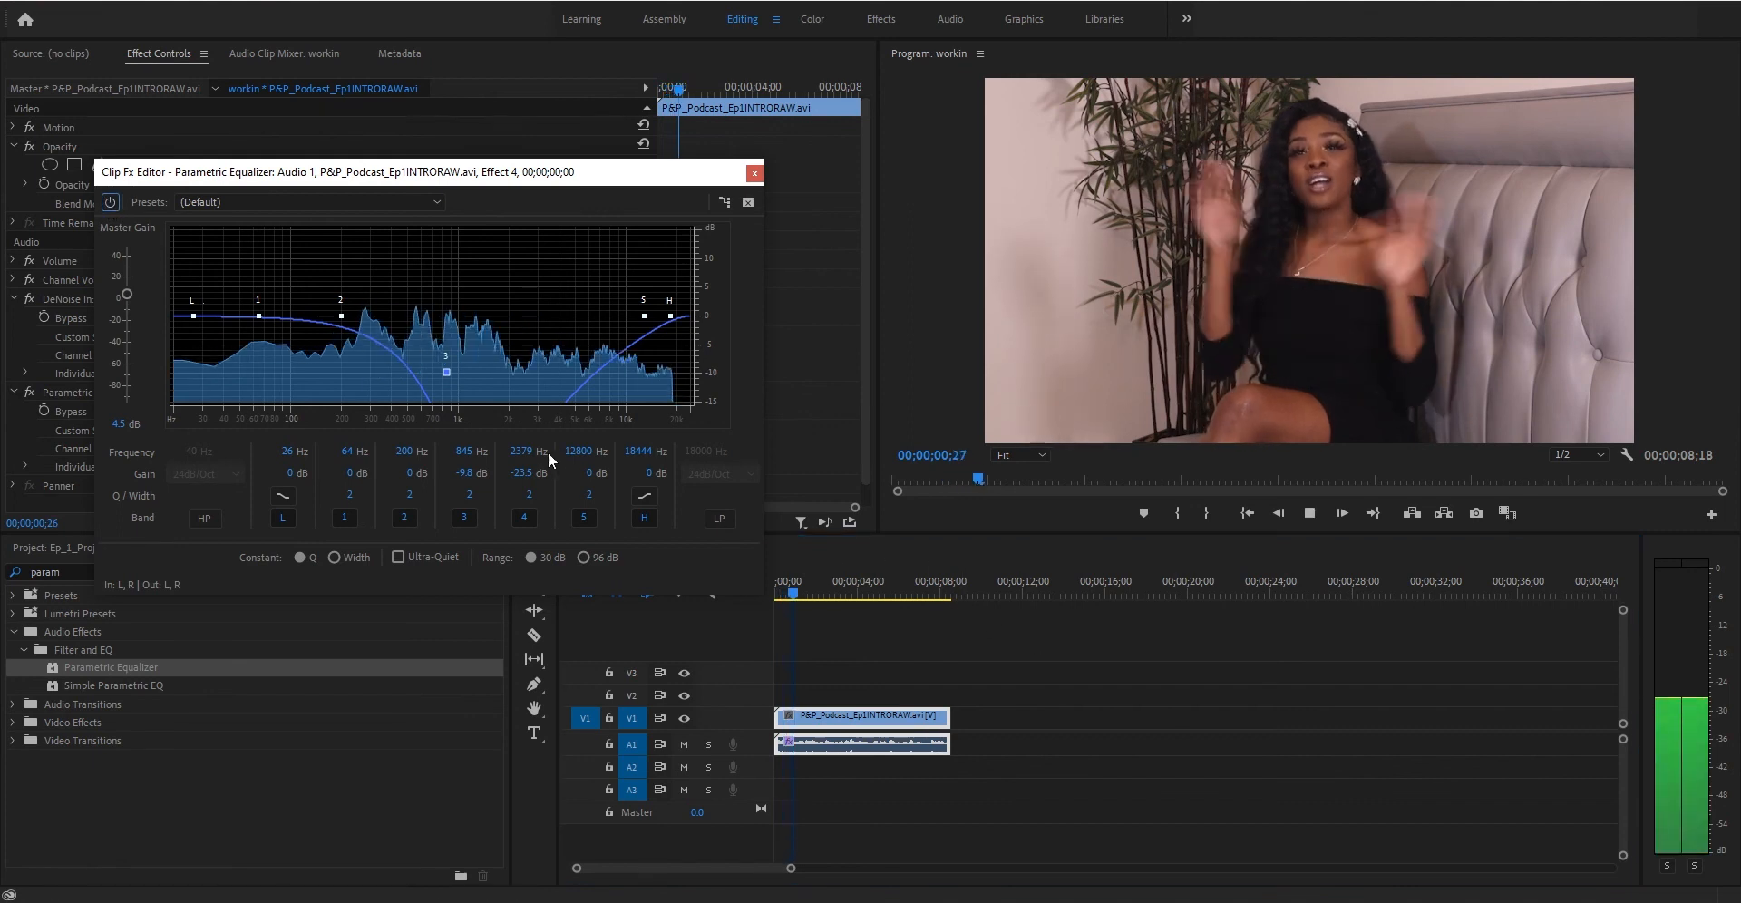
- Raise band 4's gain to about -11.1 dB and replay the clip from the start
{"action": "left_click_drag", "start_coordinate": [517, 471], "coordinate": [630, 468]}
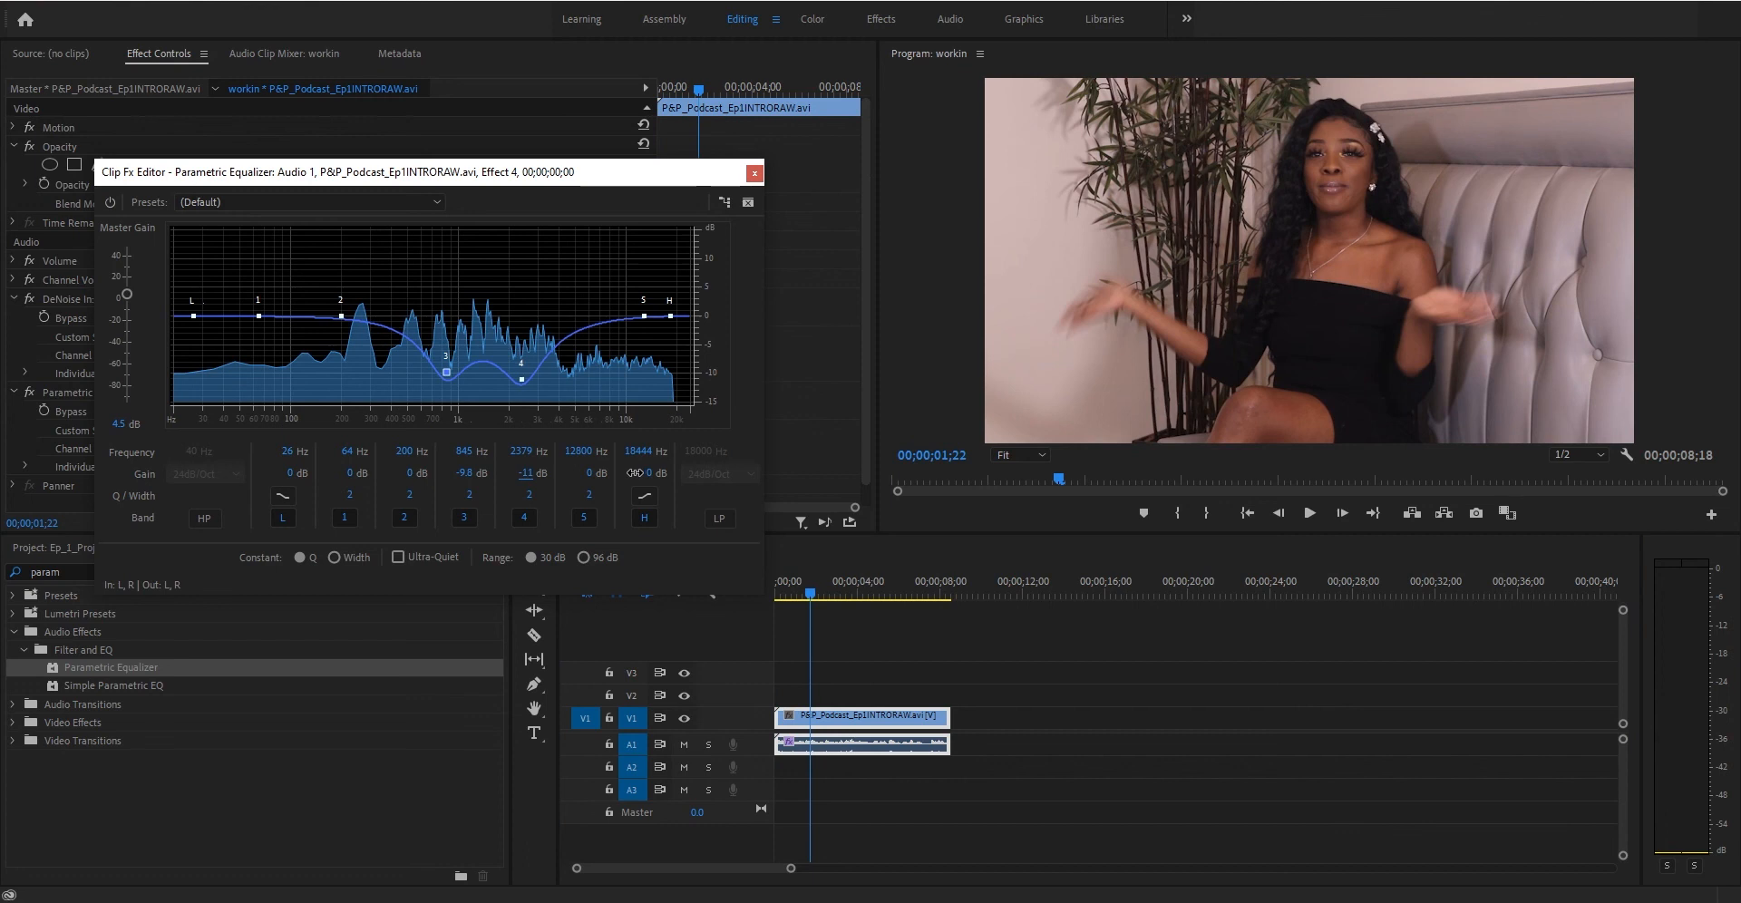
{"action": "left_click", "coordinate": [786, 587]}
{"action": "key", "text": "space"}
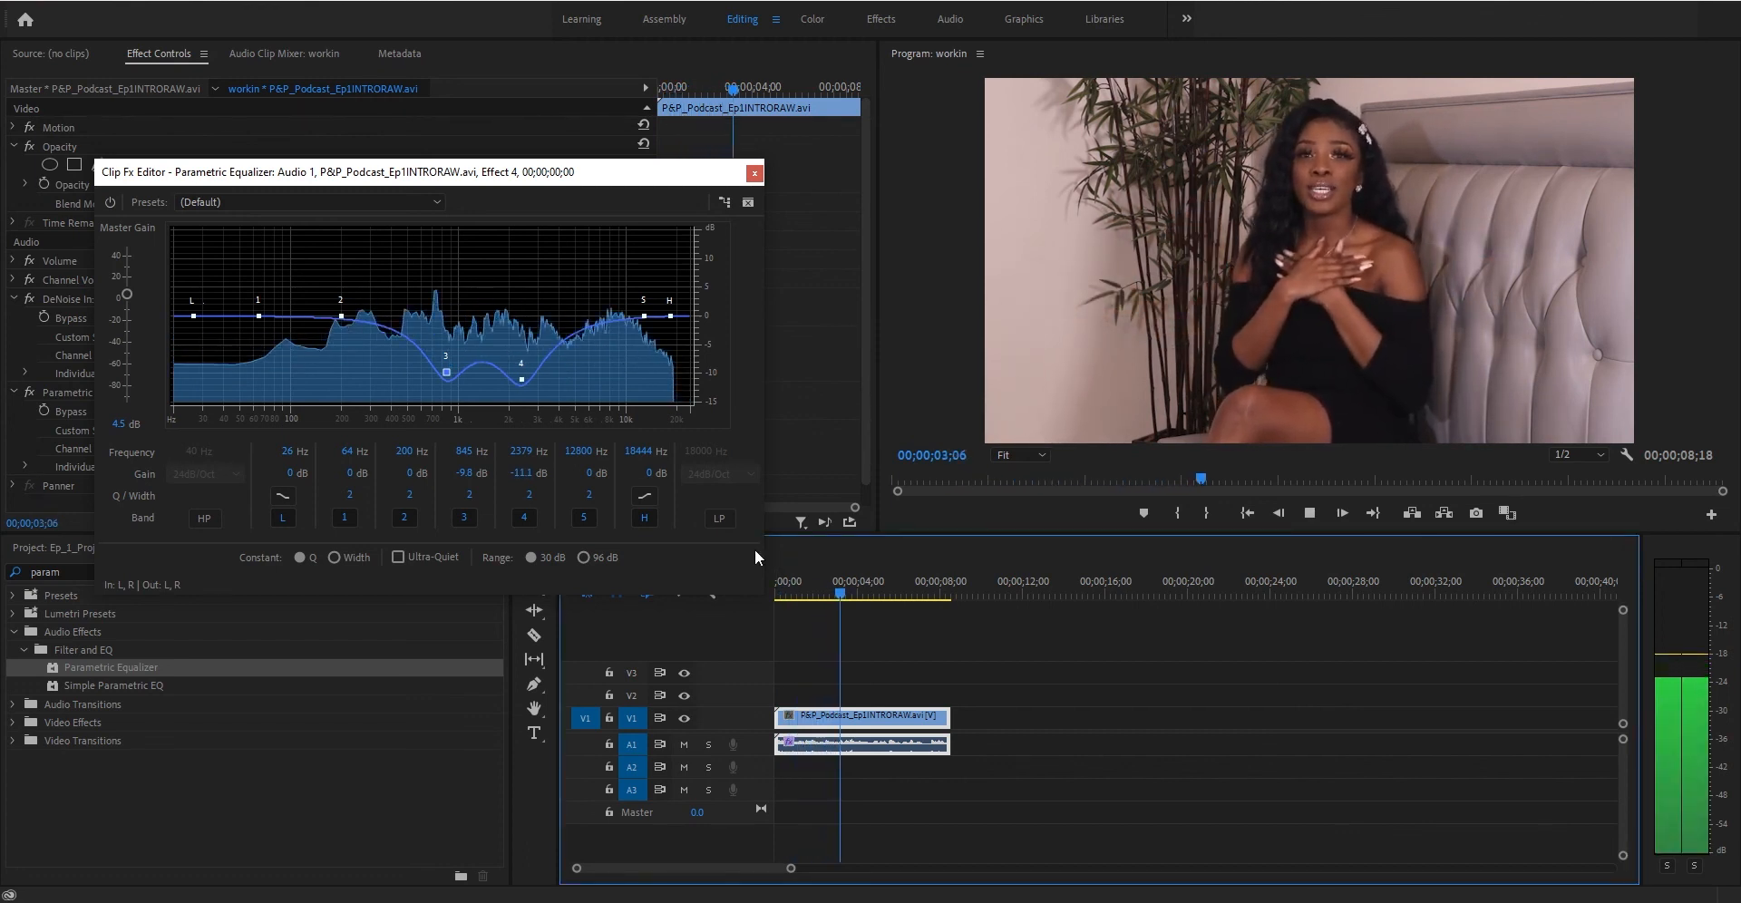
{"action": "key", "text": "space"}
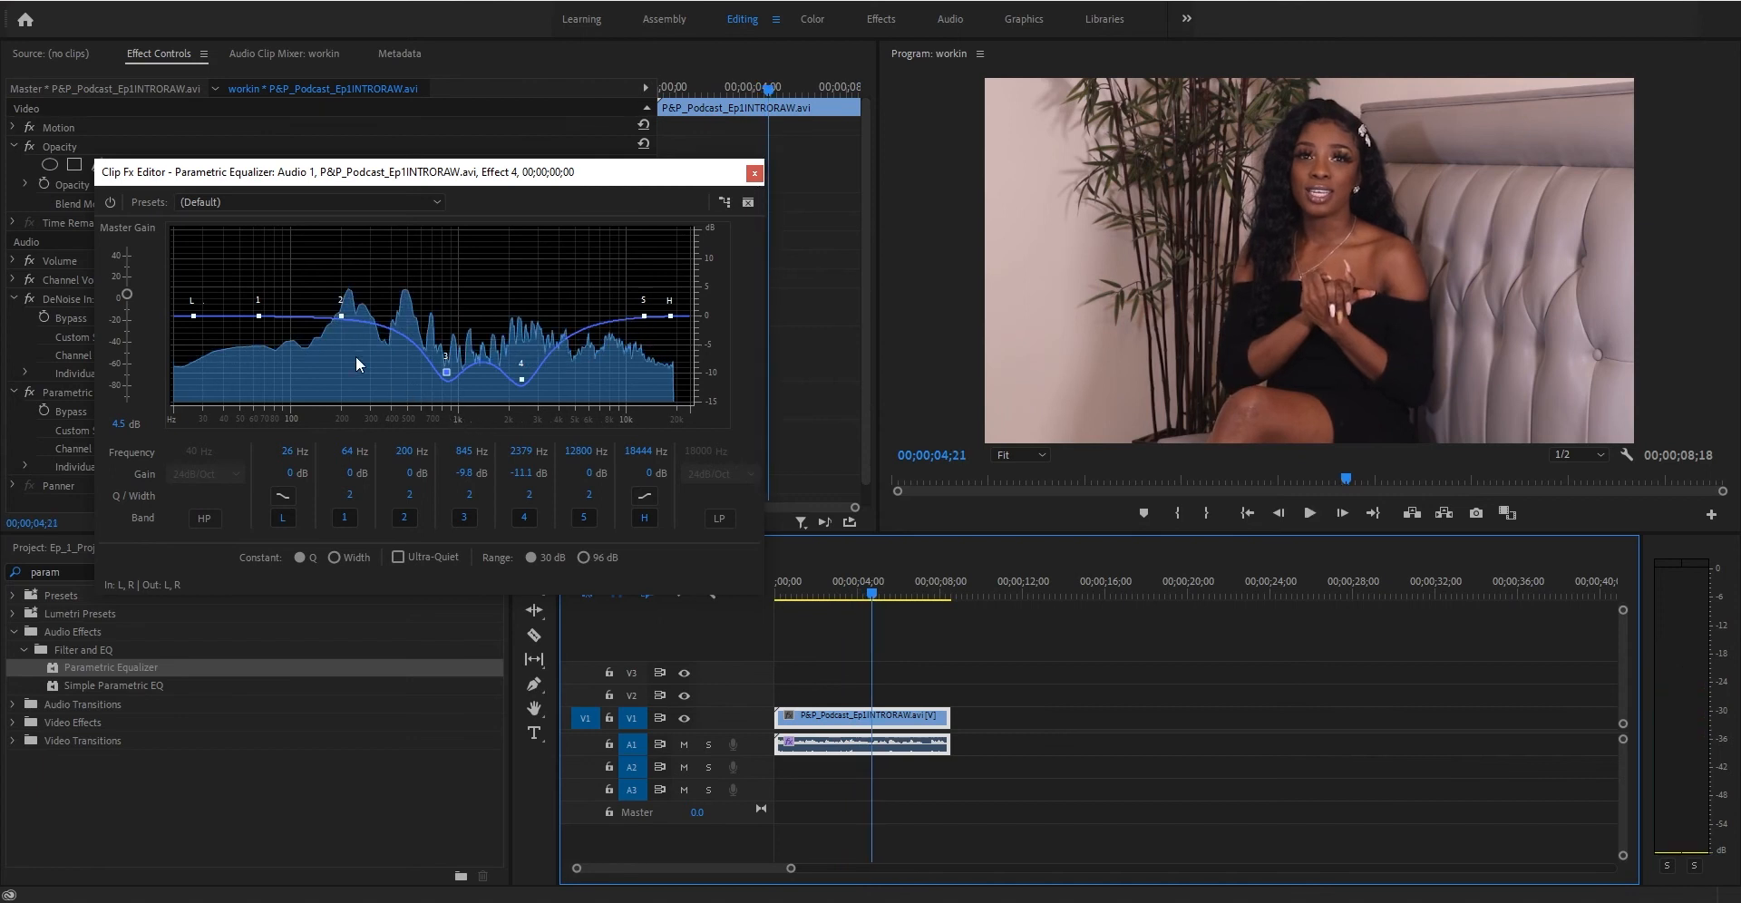
- Cut band 2's gain to about -5.5 dB and replay the clip from the start
{"action": "mouse_move", "coordinate": [351, 474]}
{"action": "left_mouse_down"}
{"action": "mouse_move", "coordinate": [321, 472]}
{"action": "mouse_move", "coordinate": [381, 473]}
{"action": "mouse_move", "coordinate": [358, 472]}
{"action": "left_mouse_up"}
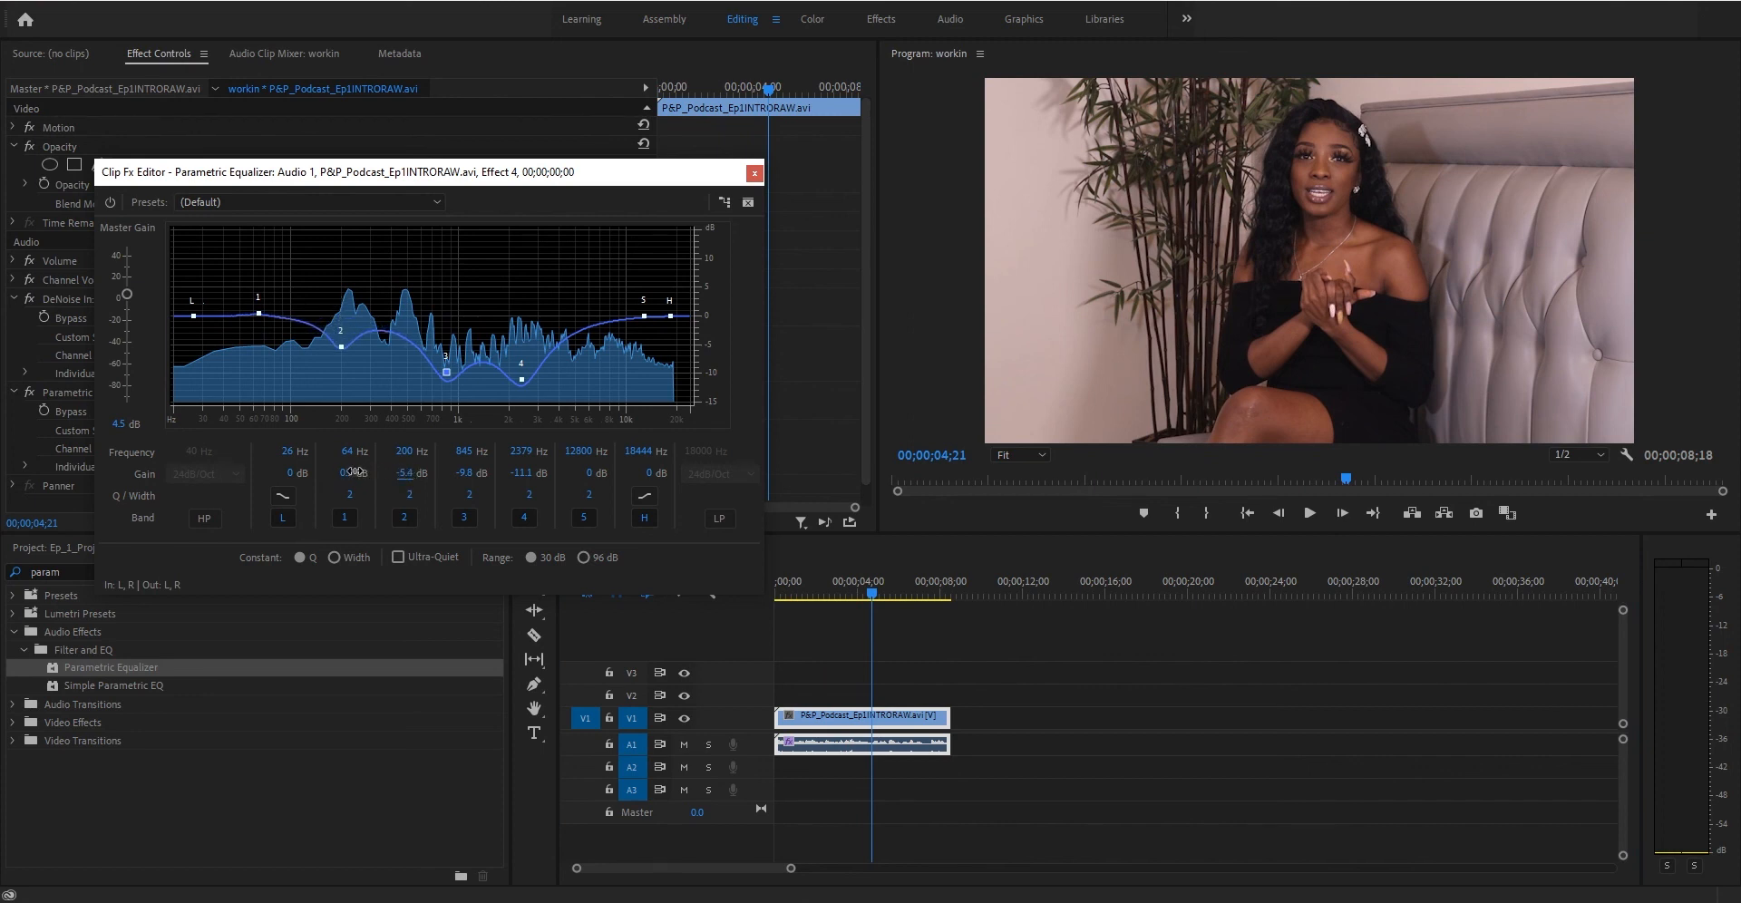
{"action": "left_click", "coordinate": [785, 591]}
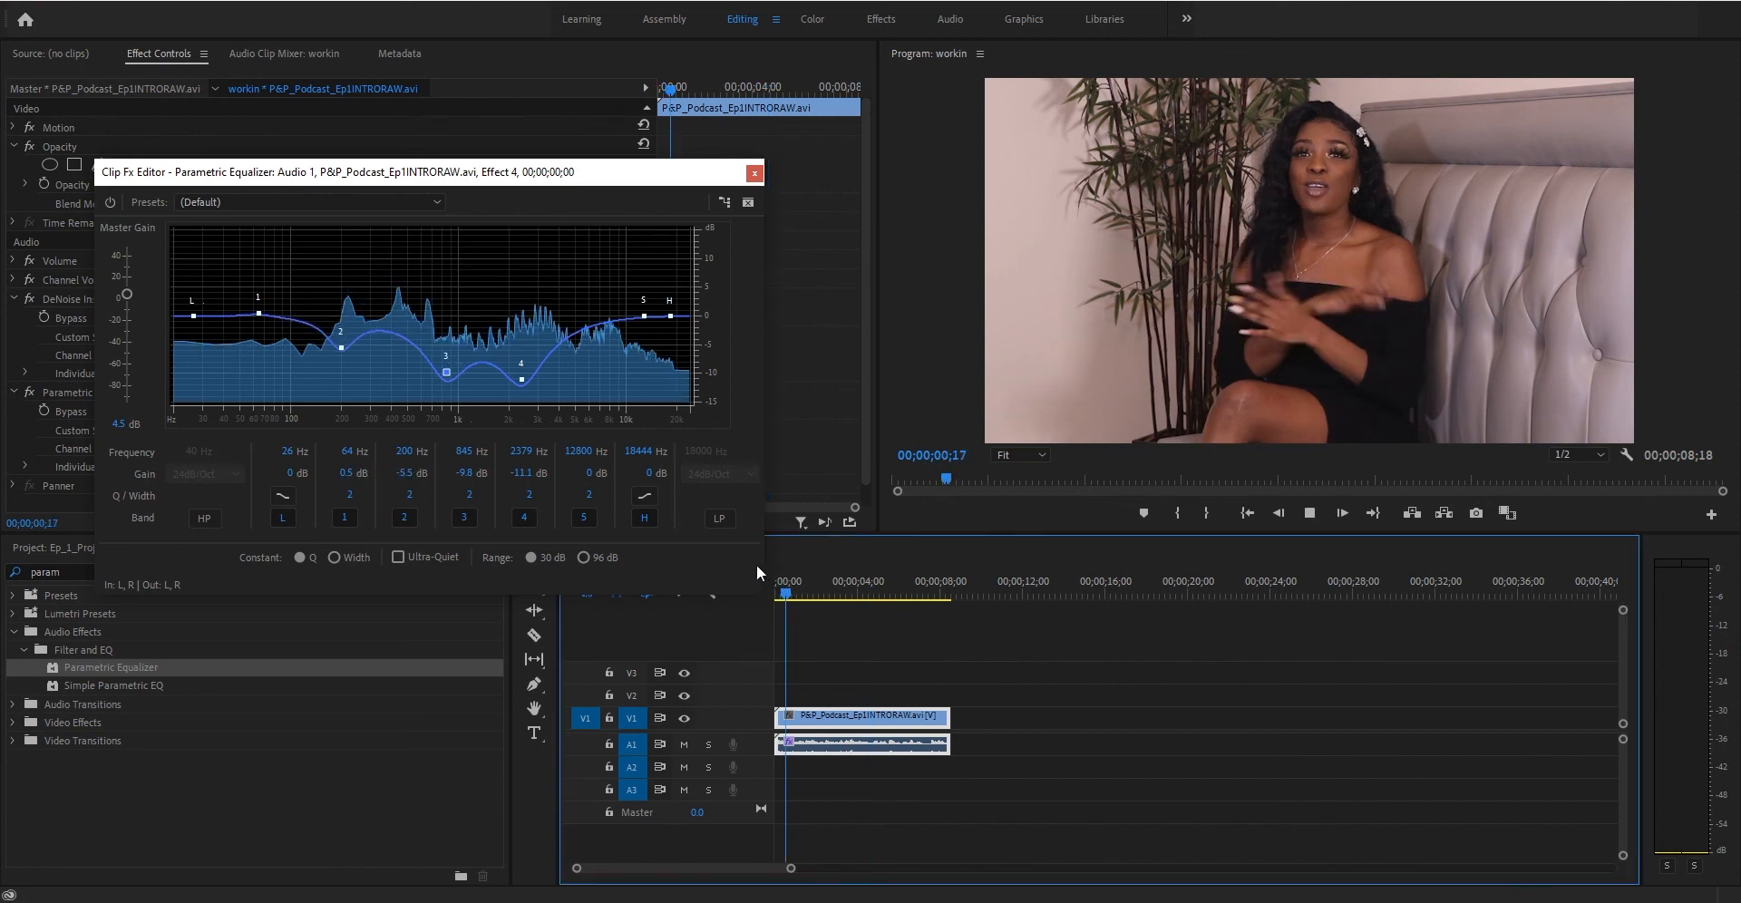
{"action": "key", "text": "space"}
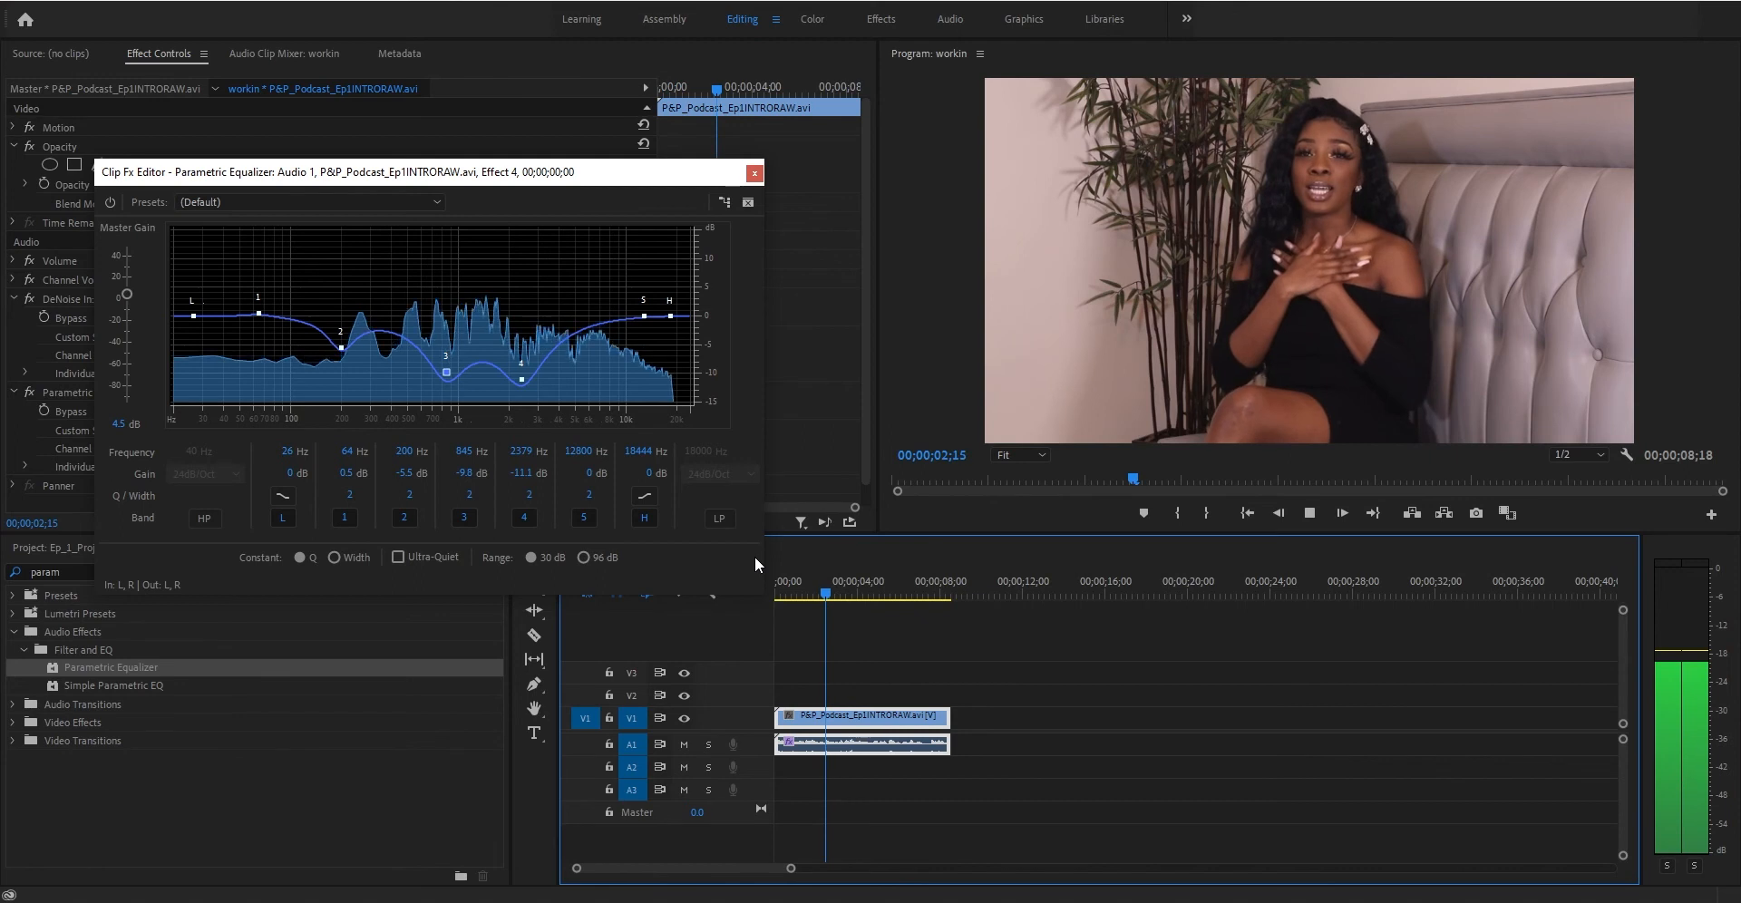
{"action": "key", "text": "space"}
- Cut band 5's gain to about -3.7 dB and replay the clip from the start
{"action": "left_click_drag", "start_coordinate": [585, 470], "coordinate": [548, 468]}
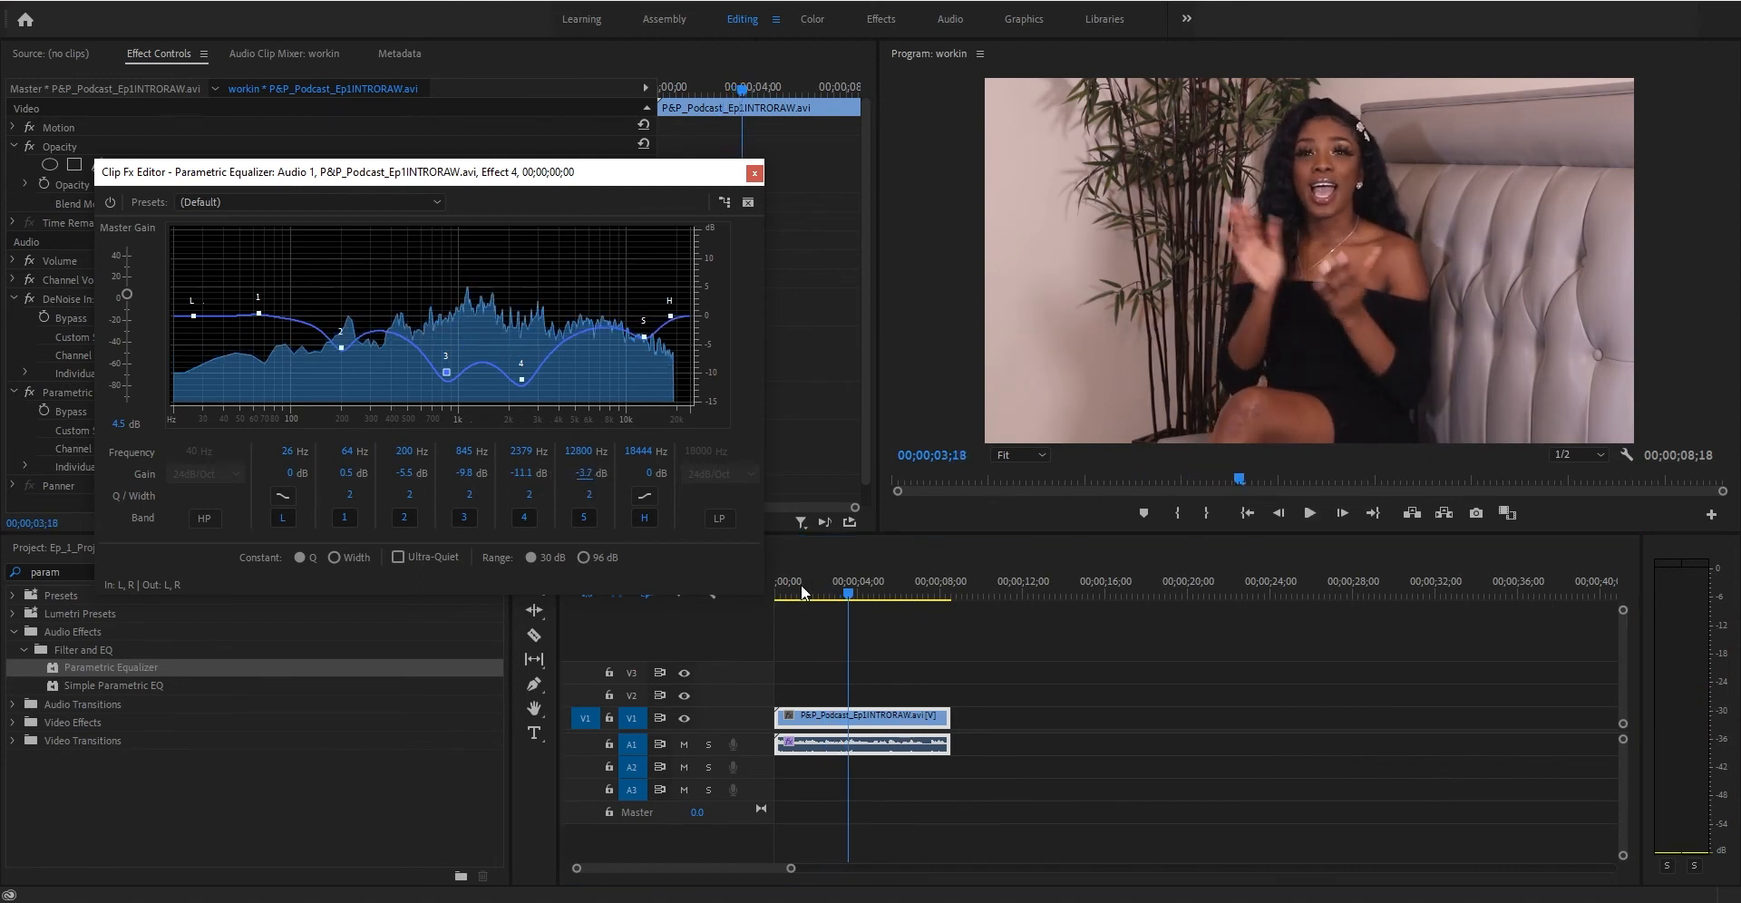
{"action": "left_click", "coordinate": [776, 591]}
{"action": "key", "text": "space"}
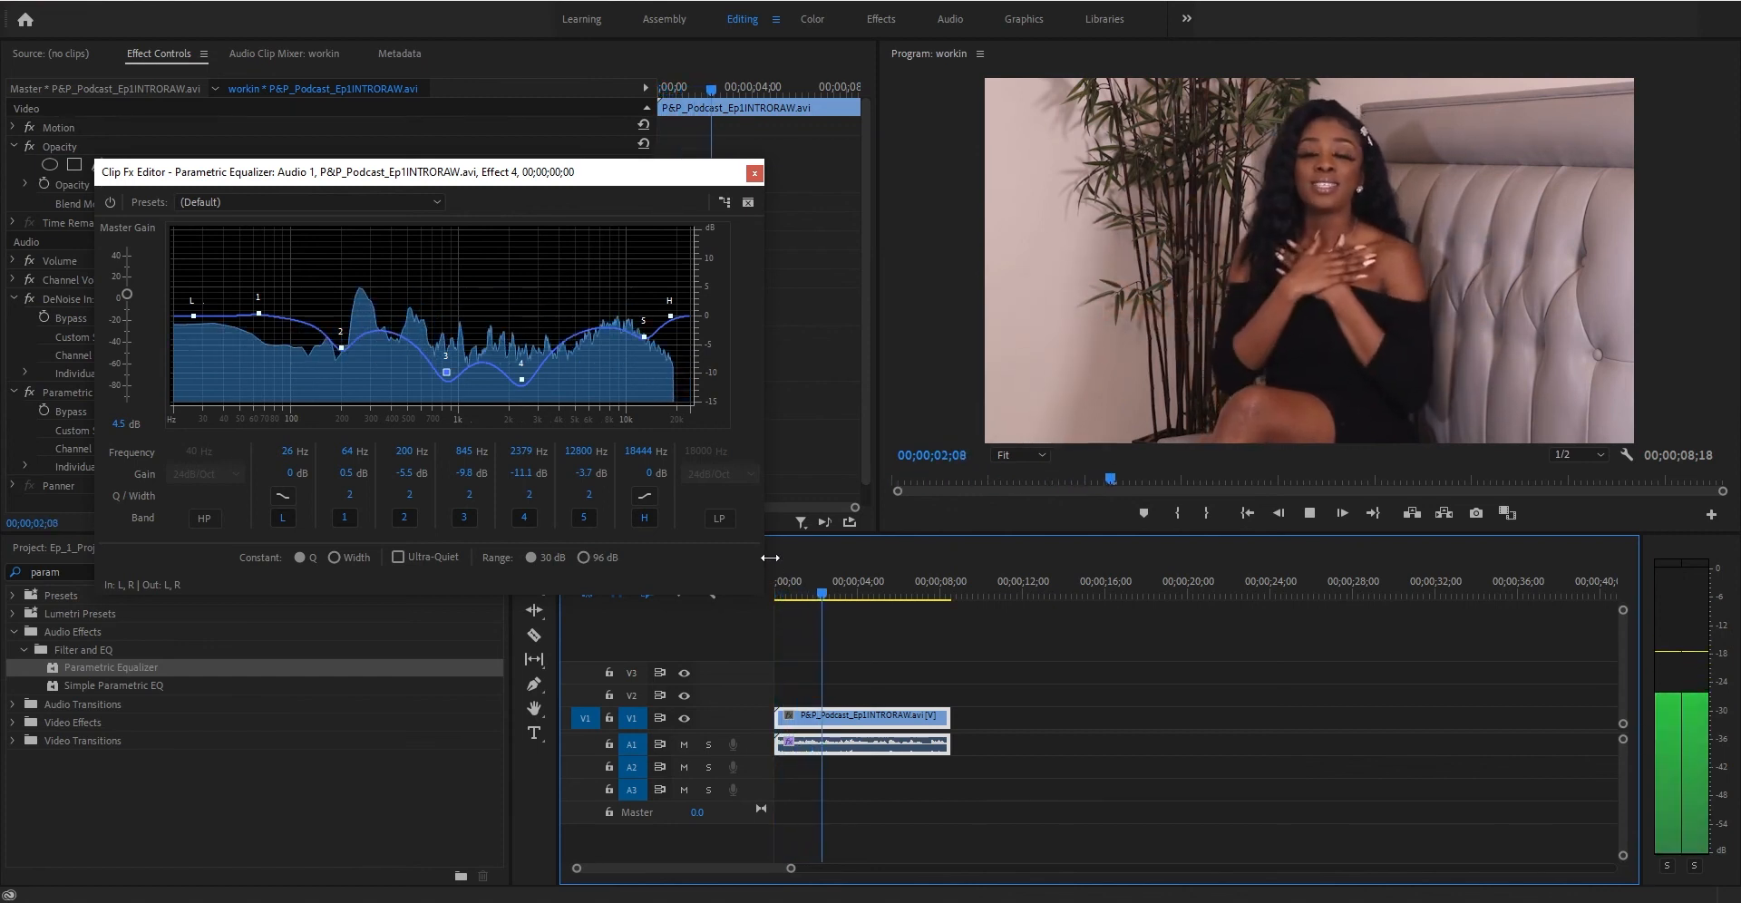
- Toggle the equalizer bypass on and off while replaying the clip to compare the processed and original sound
{"action": "left_click", "coordinate": [114, 202]}
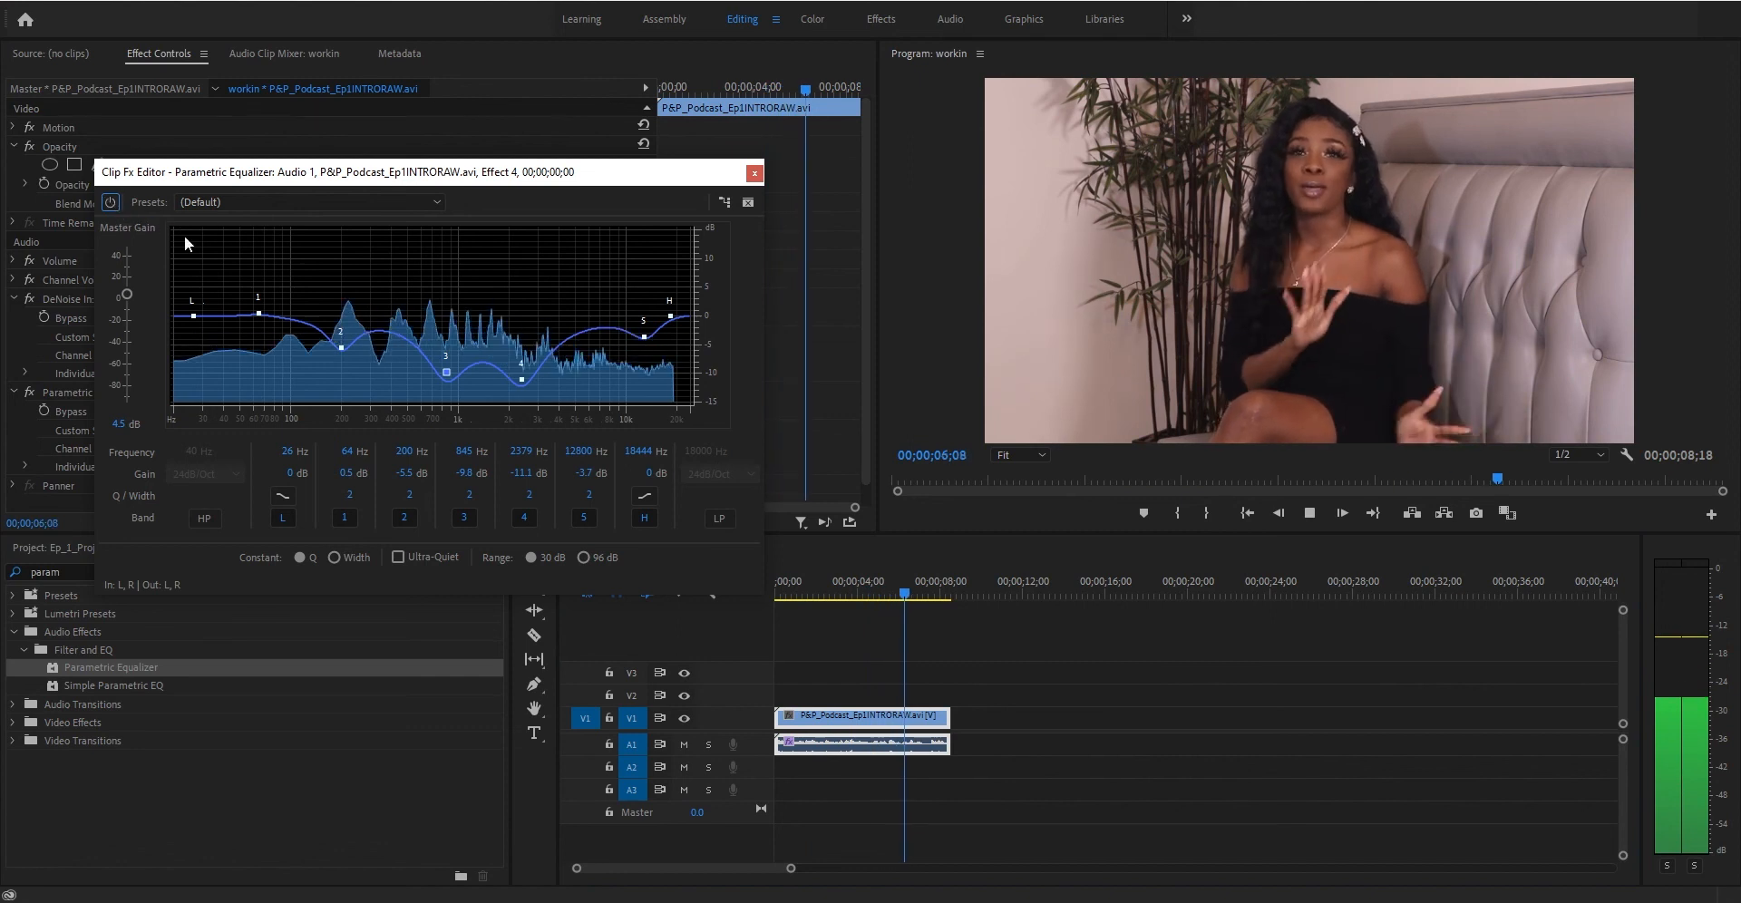
{"action": "key", "text": "space"}
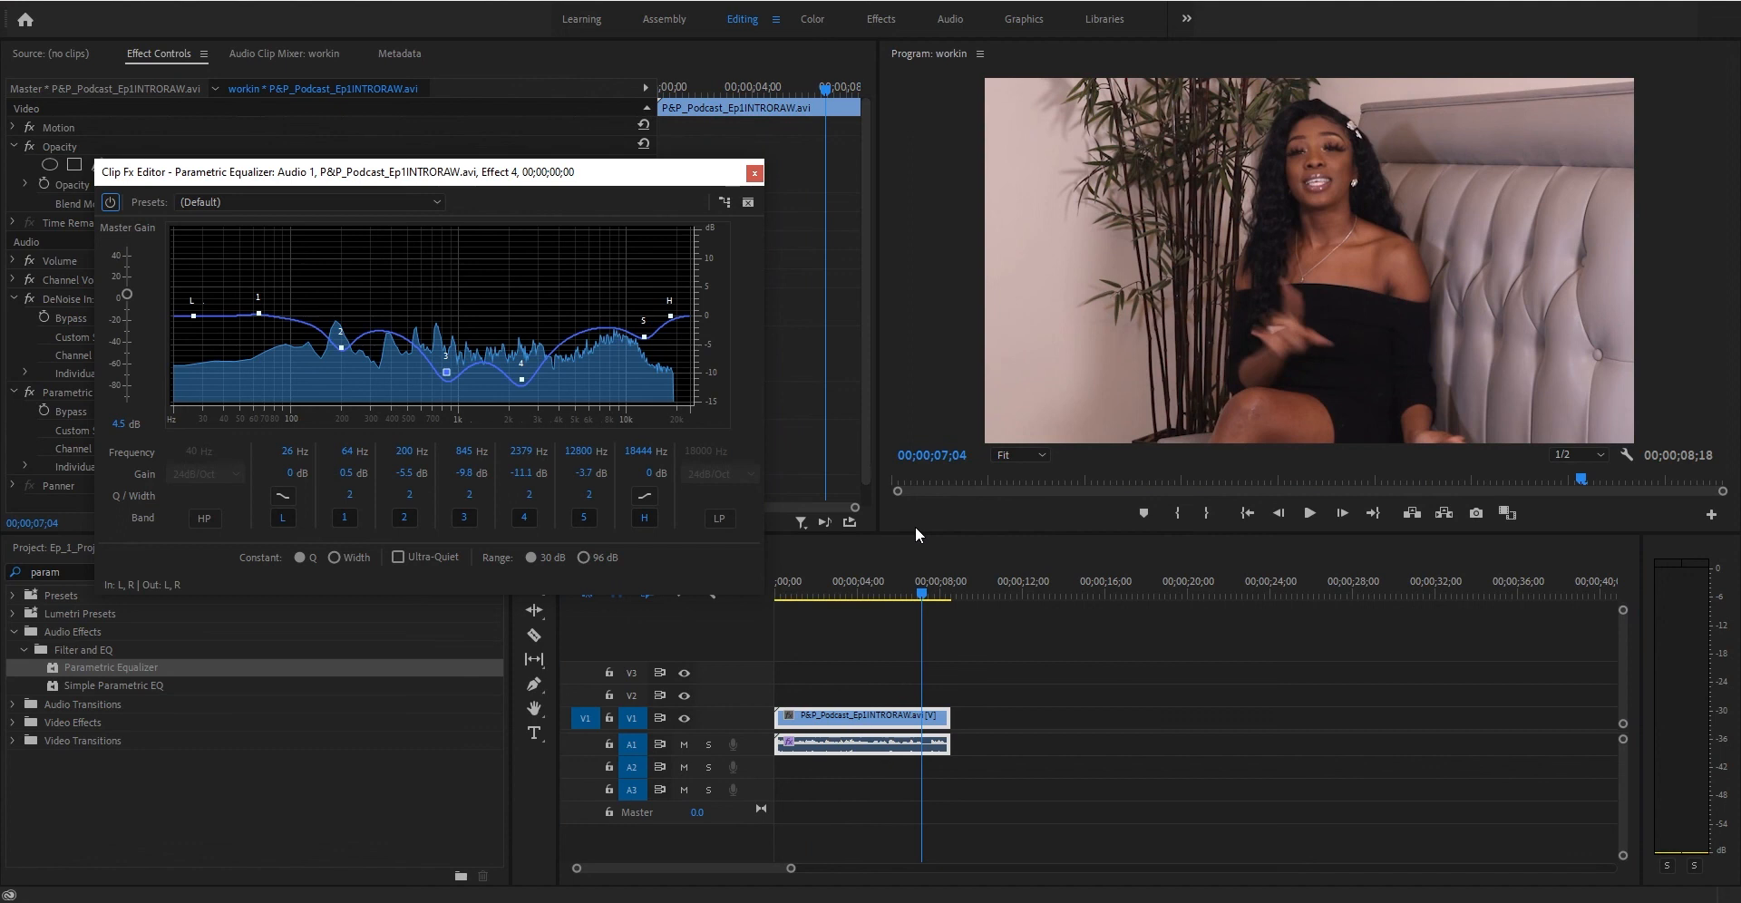
{"action": "left_click", "coordinate": [883, 617]}
{"action": "key", "text": "Home"}
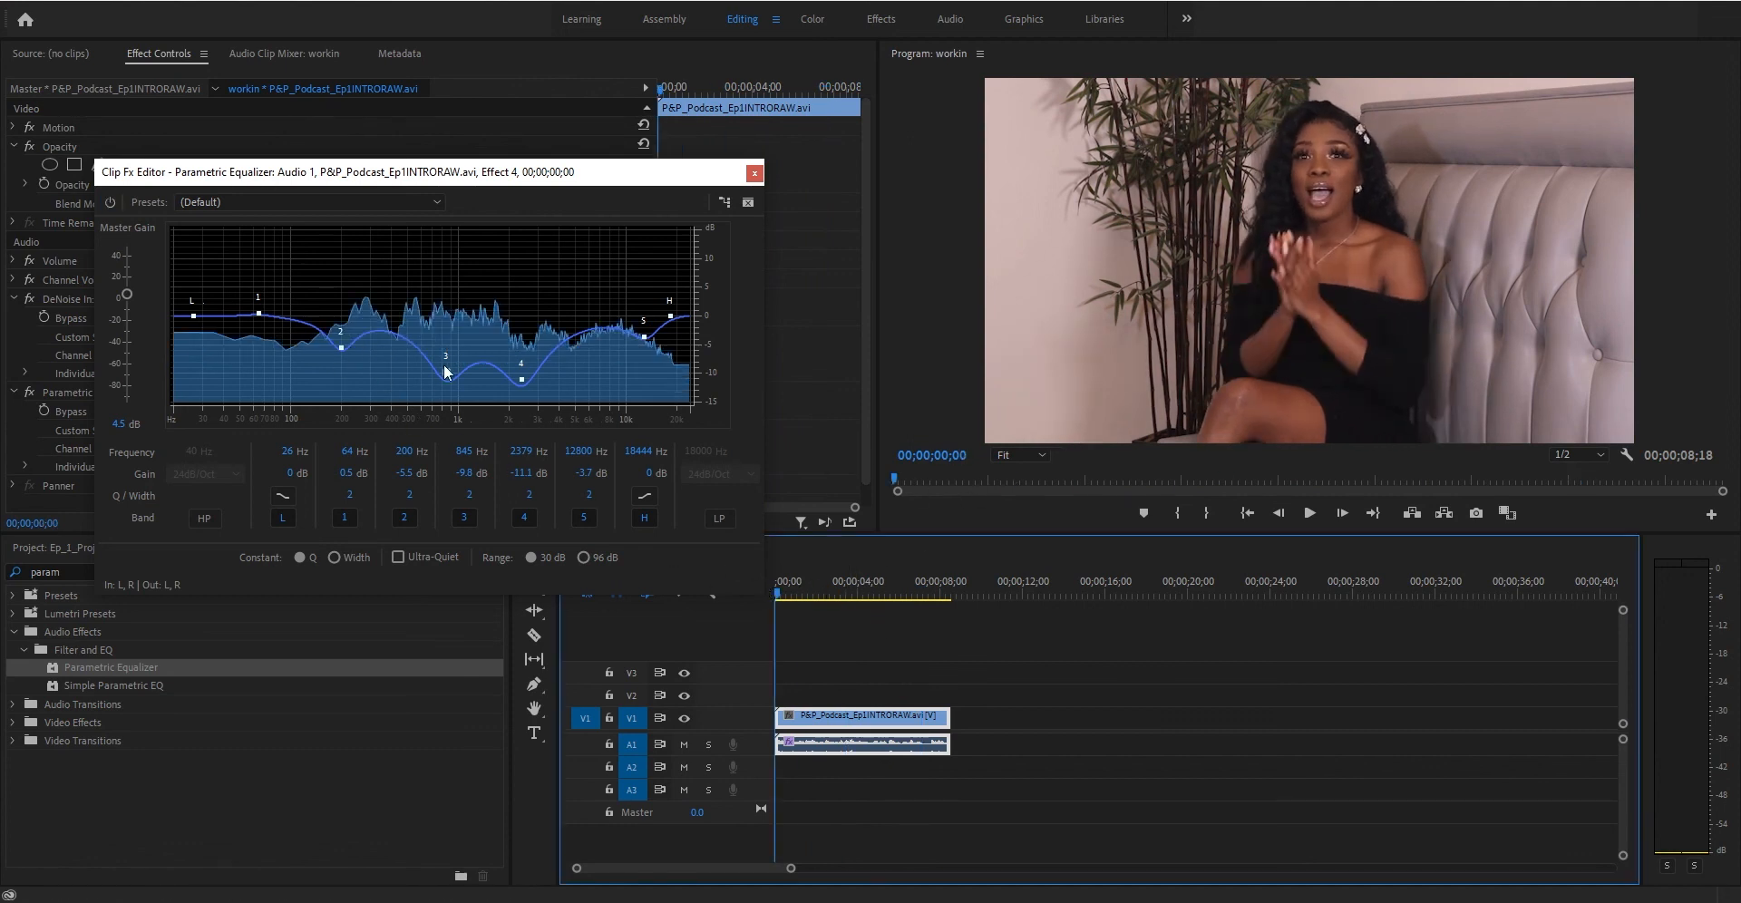
{"action": "mouse_move", "coordinate": [525, 382]}
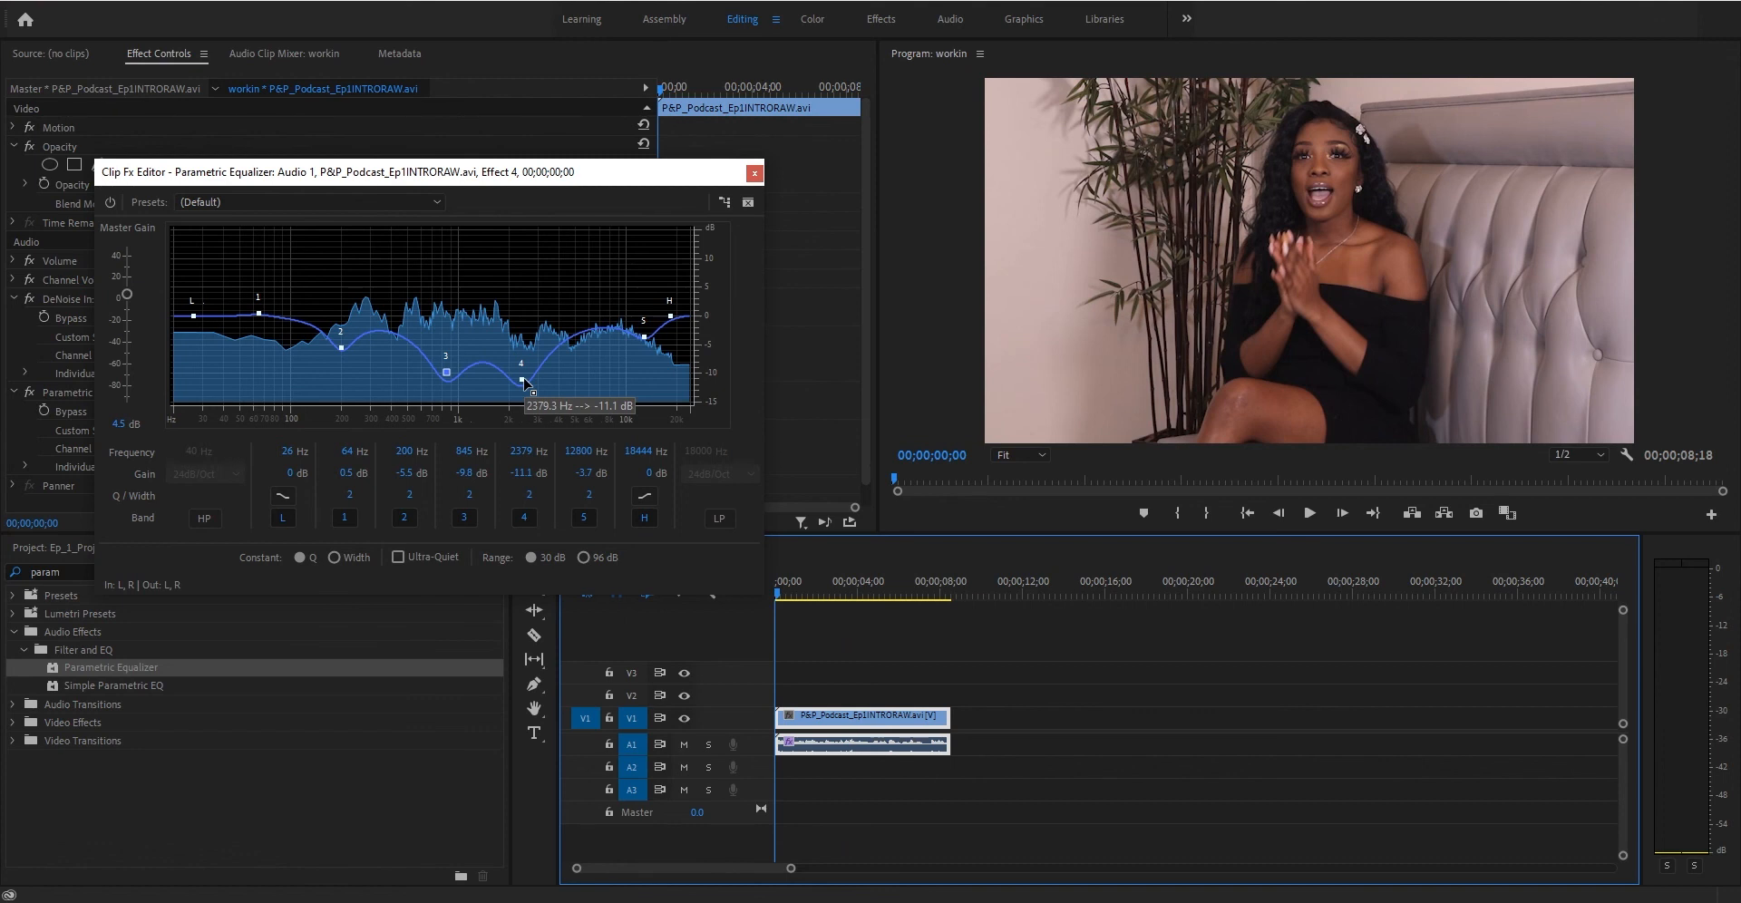
{"action": "left_click", "coordinate": [111, 203]}
{"action": "key", "text": "space"}
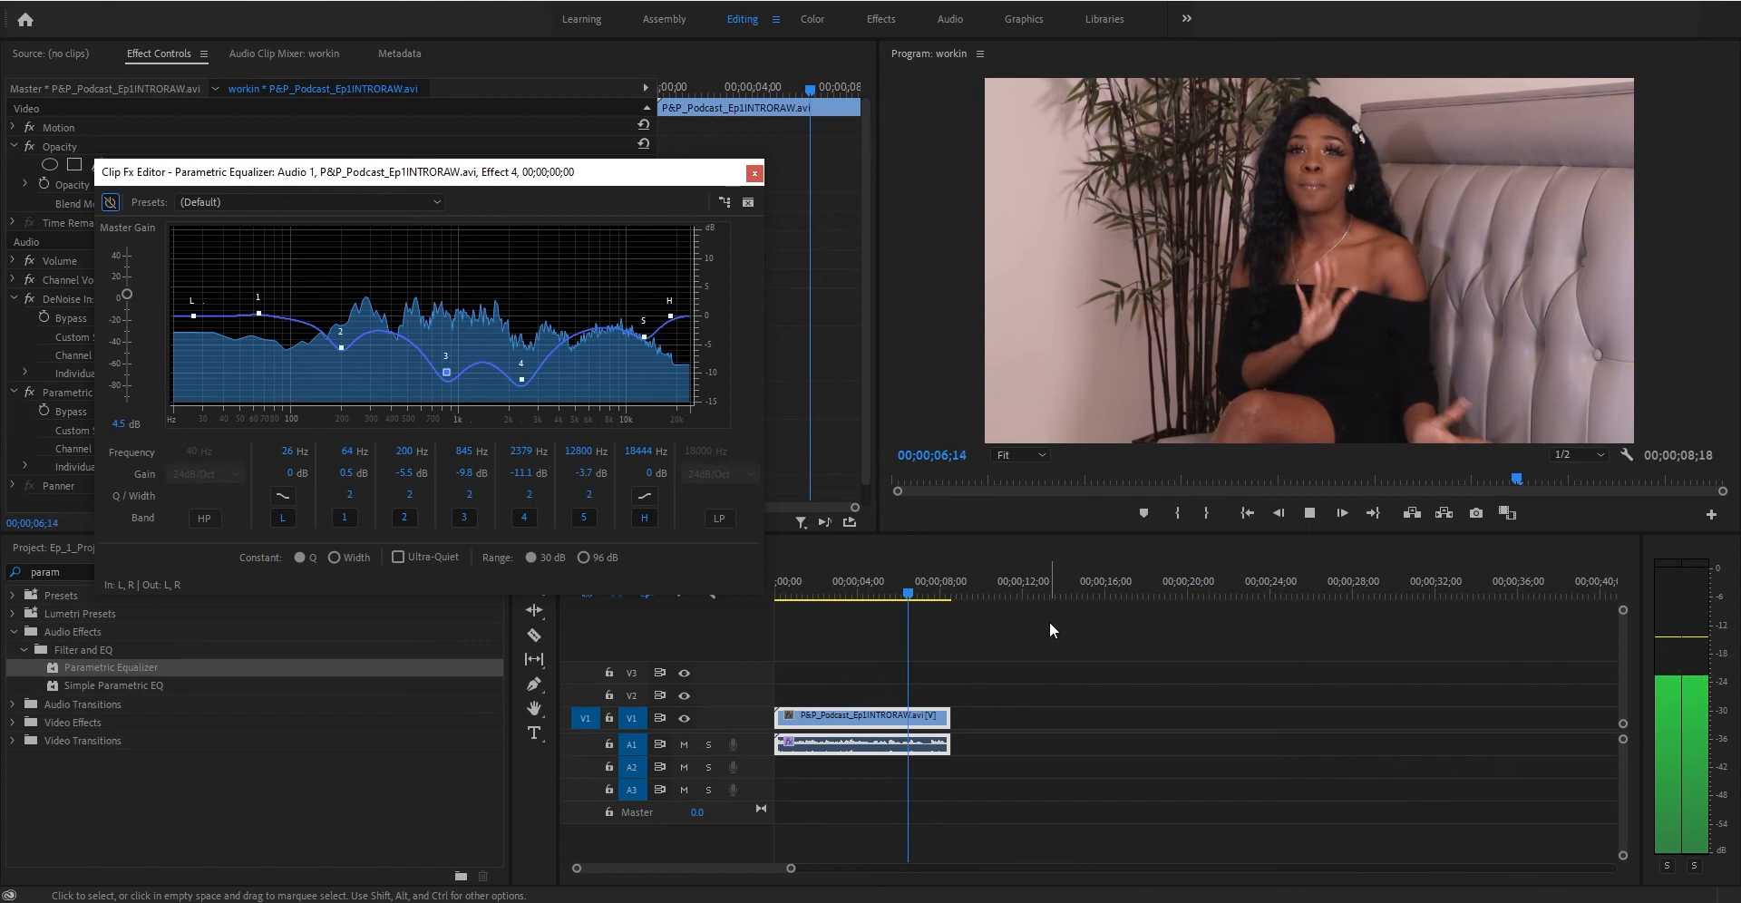
{"action": "key", "text": "space"}
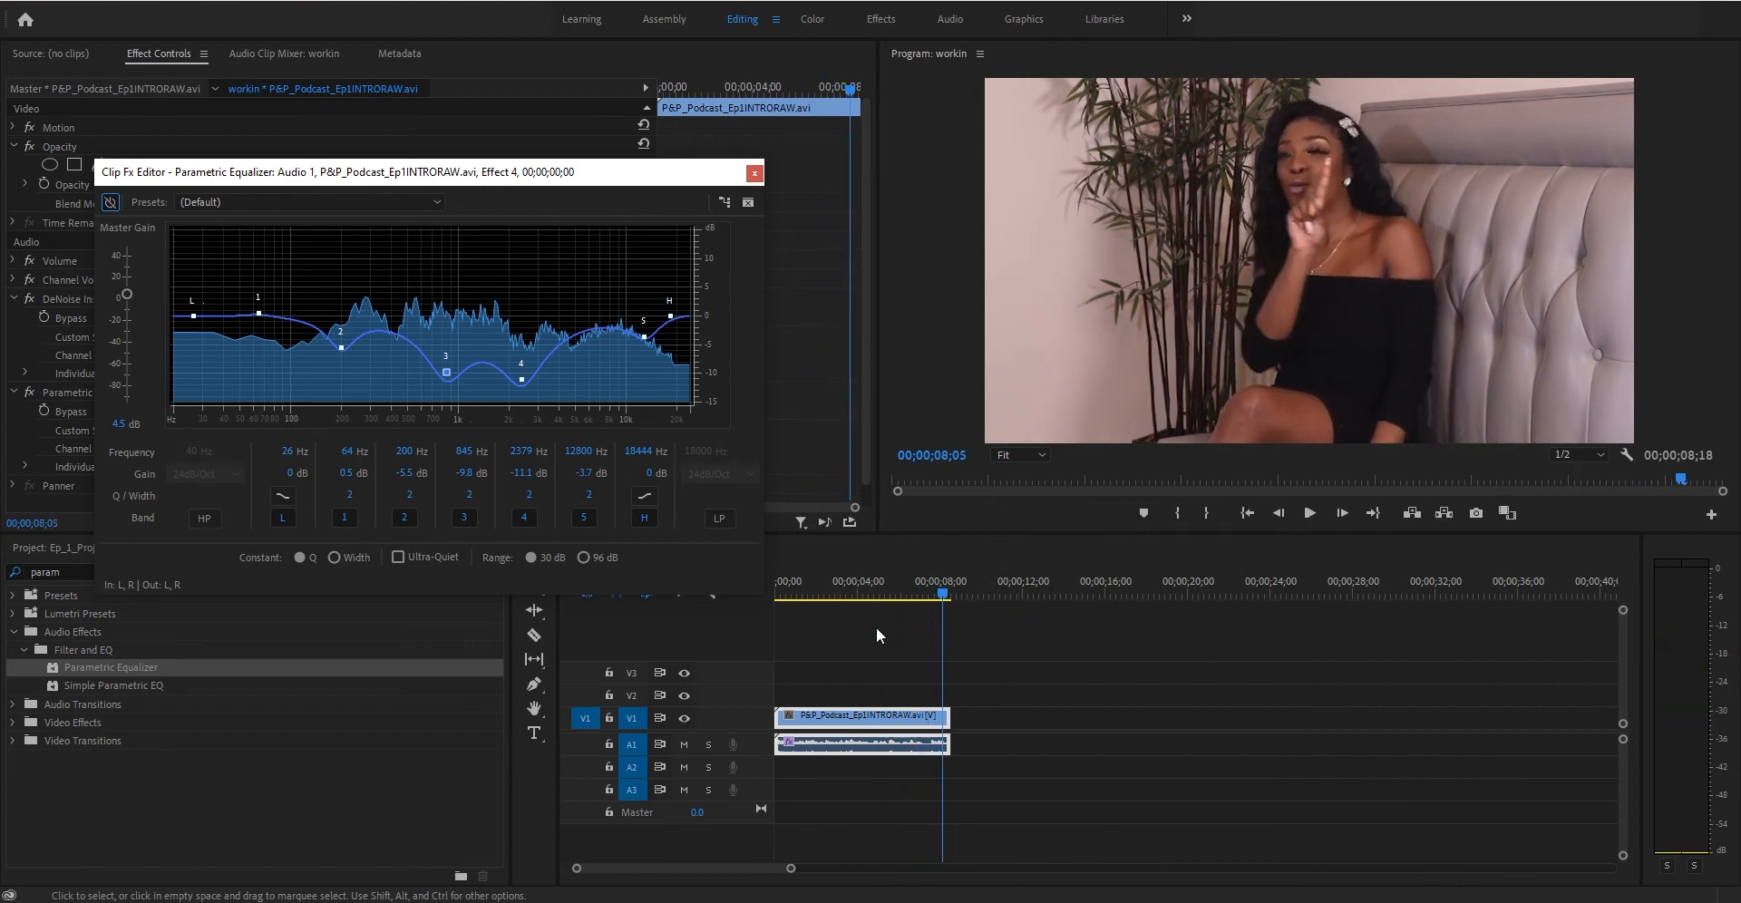
{"action": "left_click", "coordinate": [780, 595]}
{"action": "left_click", "coordinate": [110, 201]}
{"action": "key", "text": "space"}
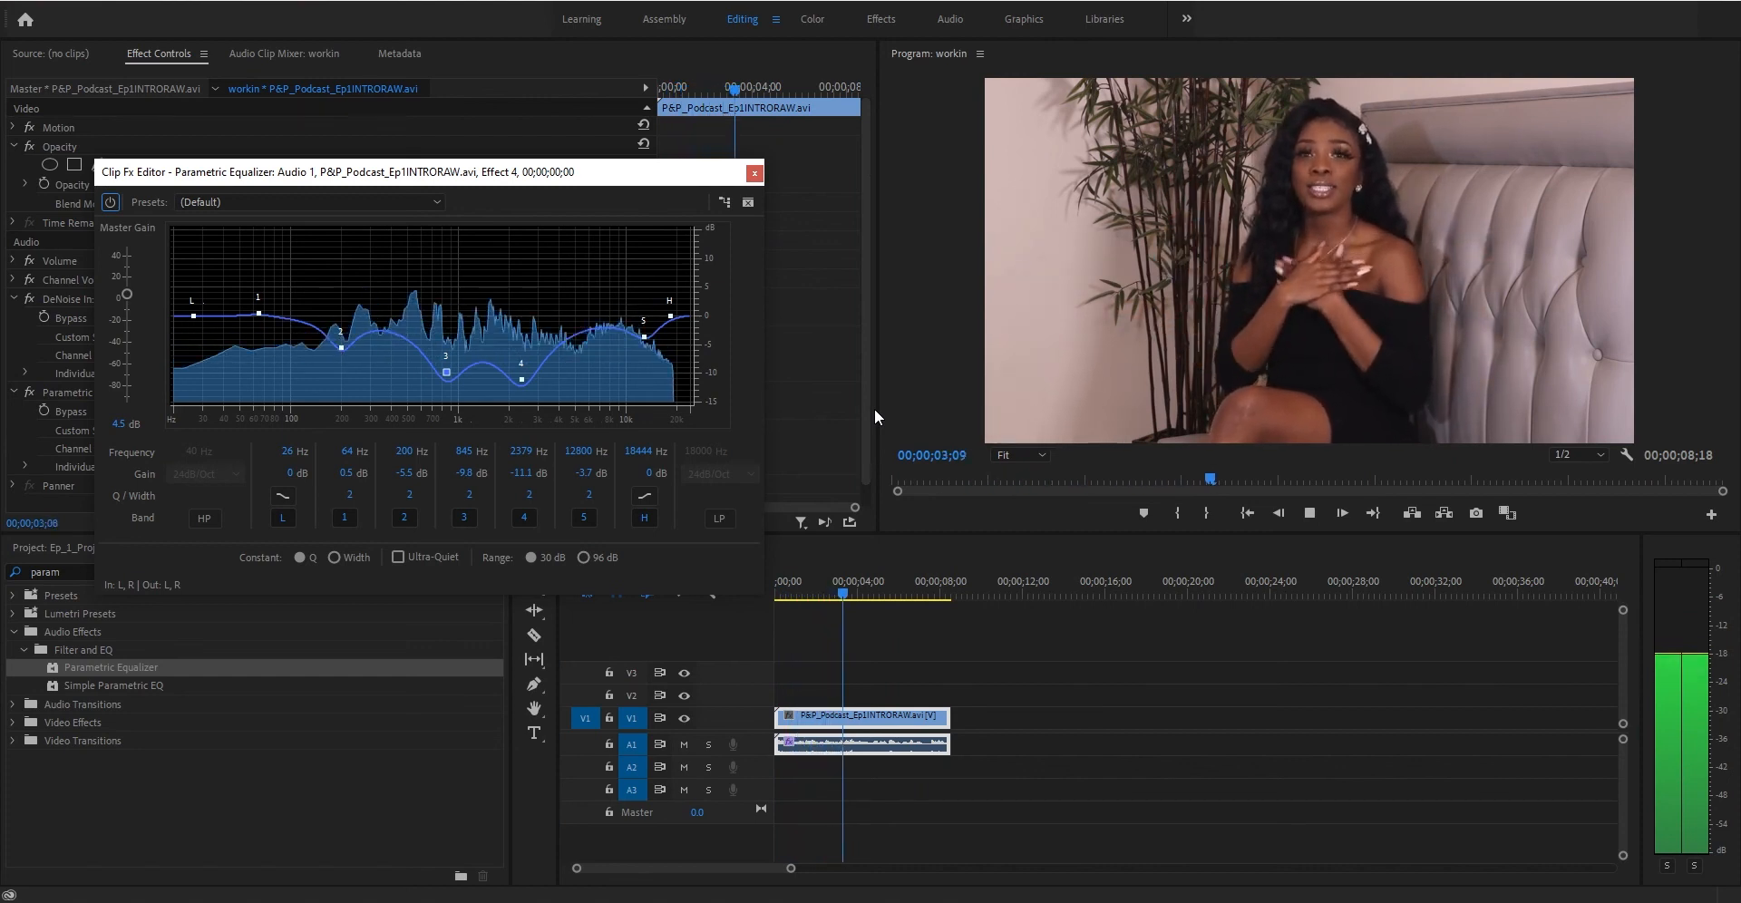
{"action": "key", "text": "space"}
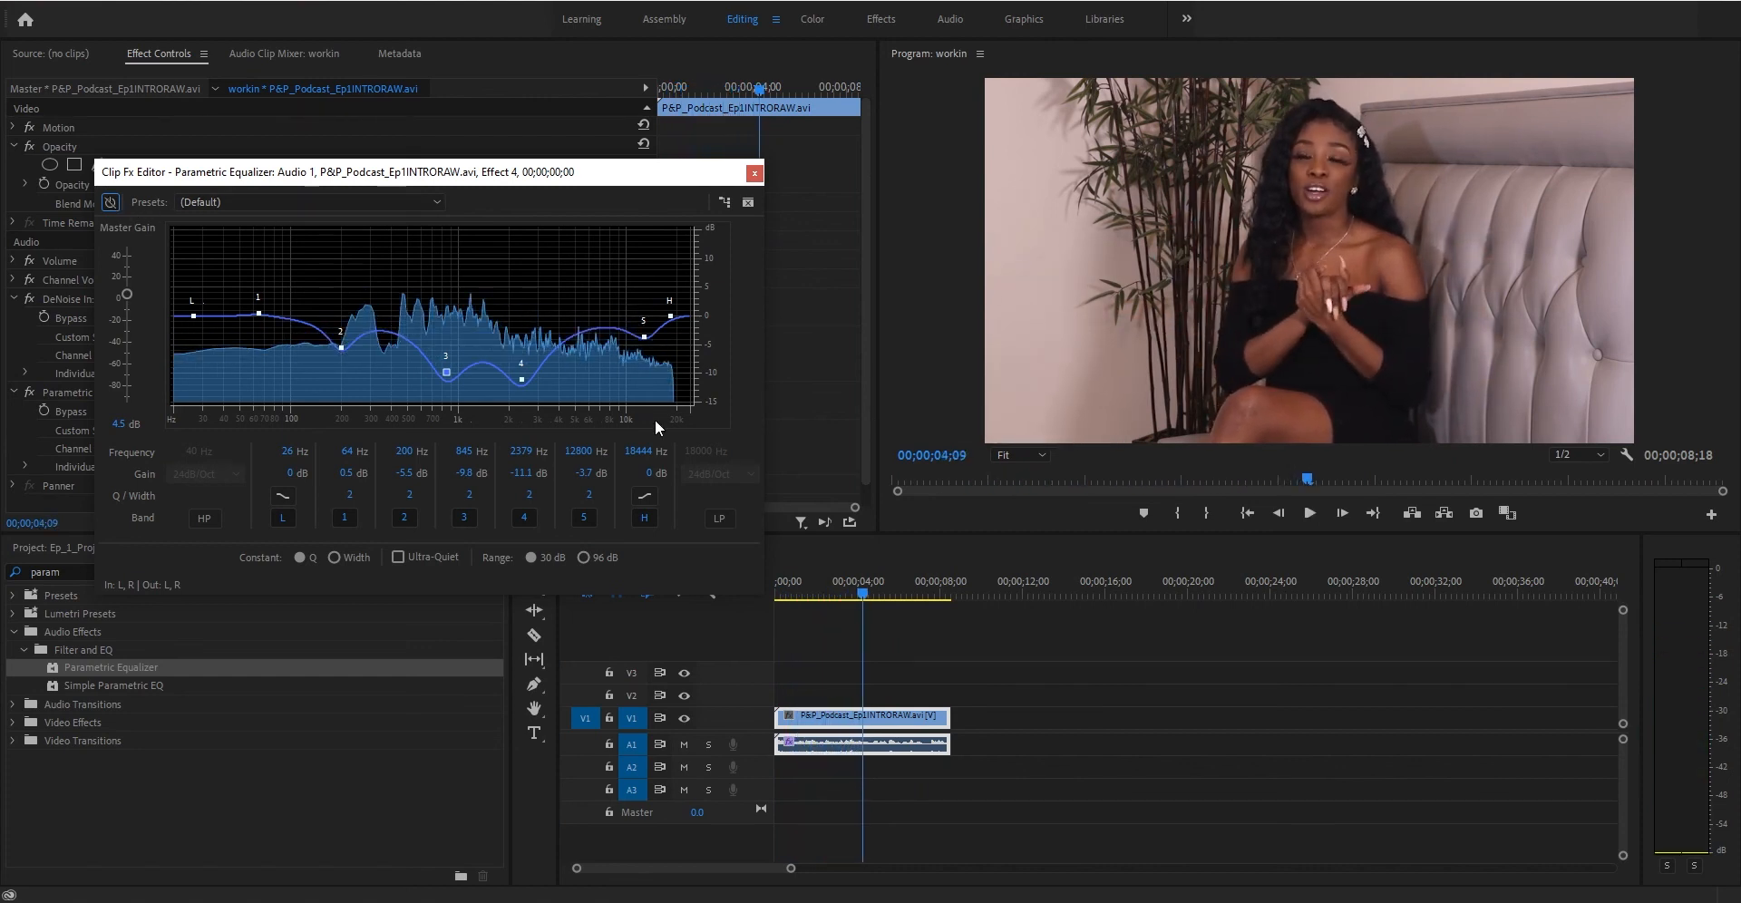
- Replay short sections of the clip repeatedly to judge the equalized voice
{"action": "left_click", "coordinate": [824, 522]}
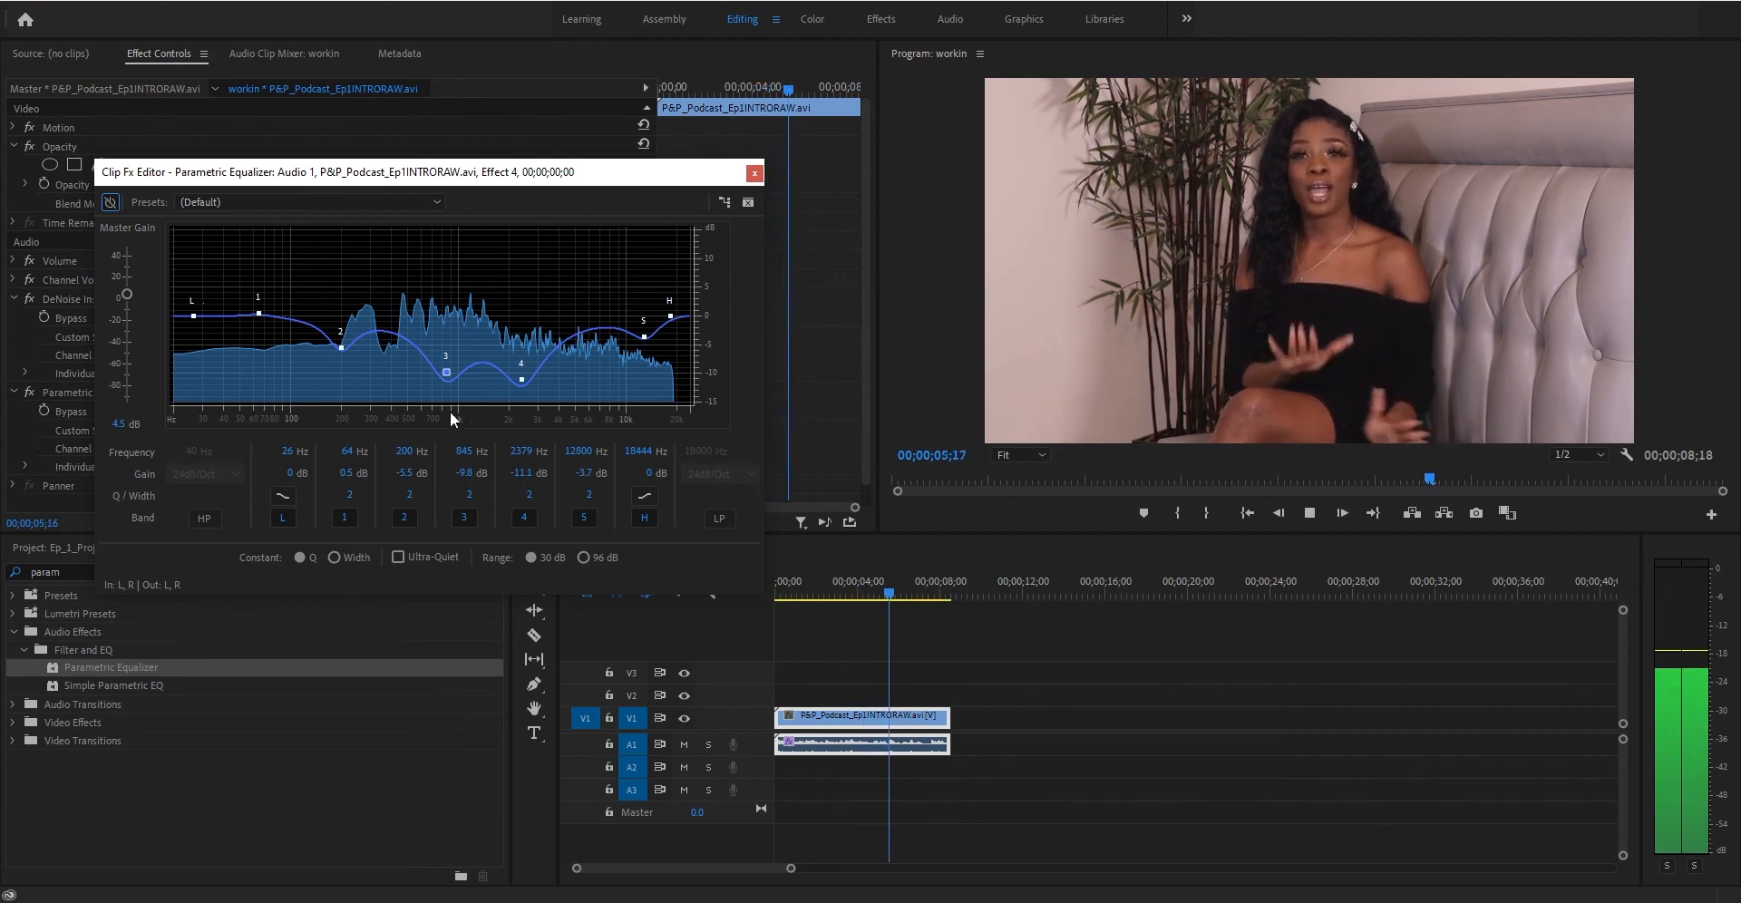
{"action": "key", "text": "space"}
{"action": "left_click", "coordinate": [826, 595]}
{"action": "key", "text": "space"}
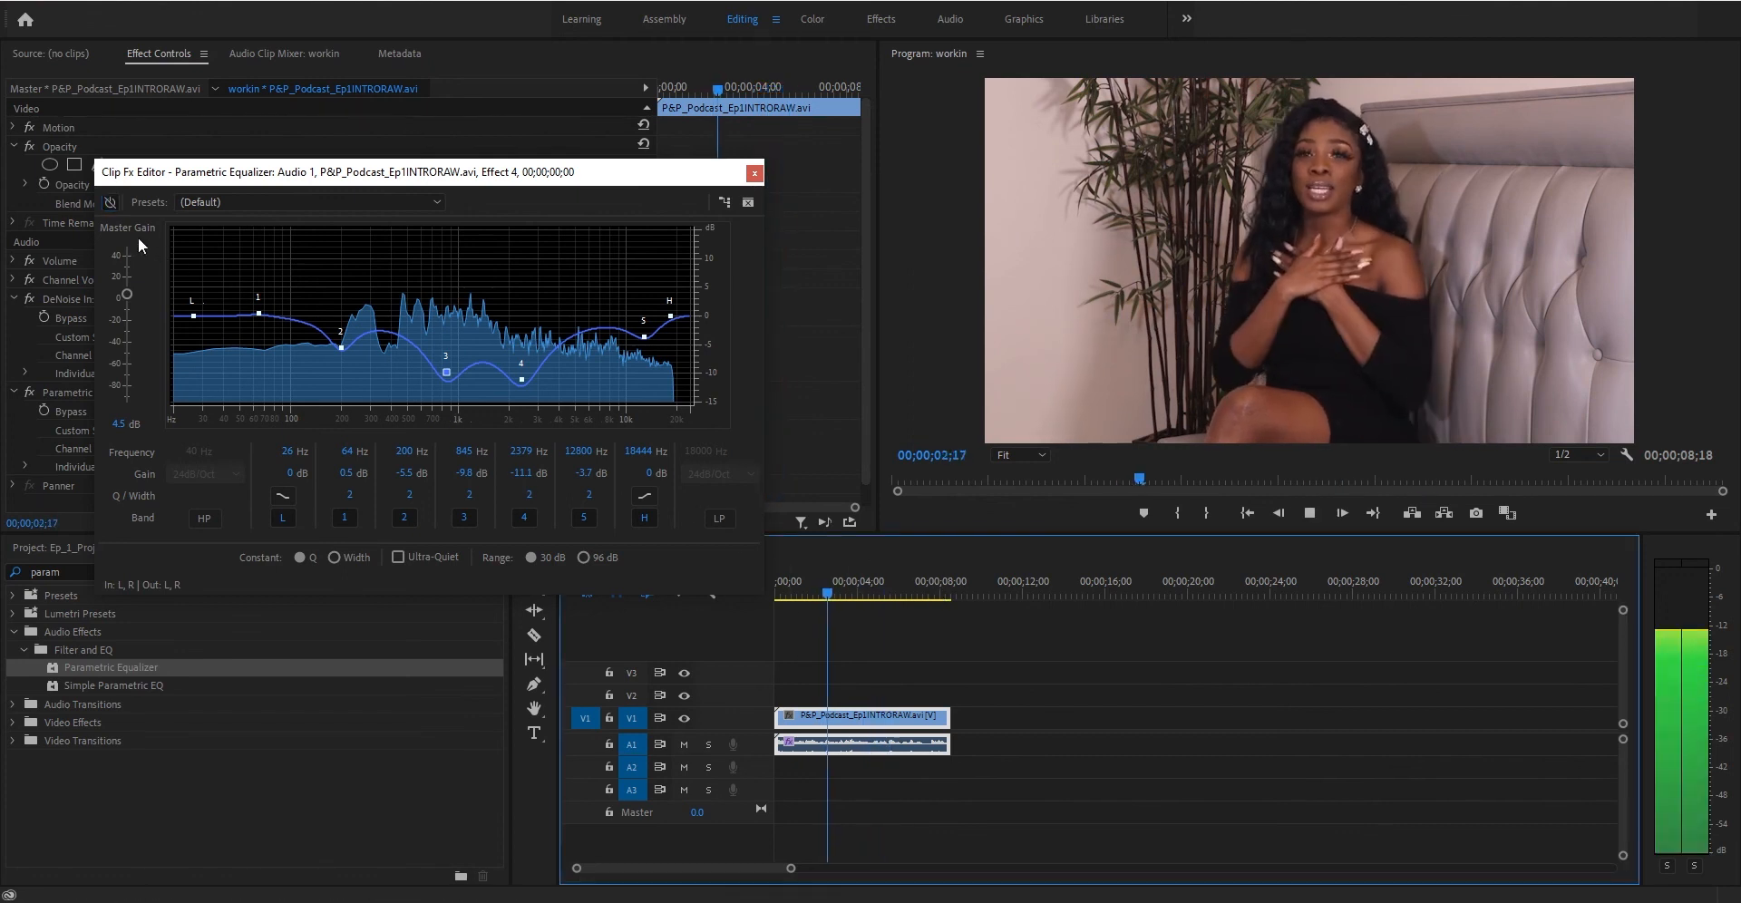
{"action": "left_click", "coordinate": [107, 202]}
{"action": "left_click", "coordinate": [833, 594]}
{"action": "key", "text": "space"}
{"action": "left_click", "coordinate": [810, 591]}
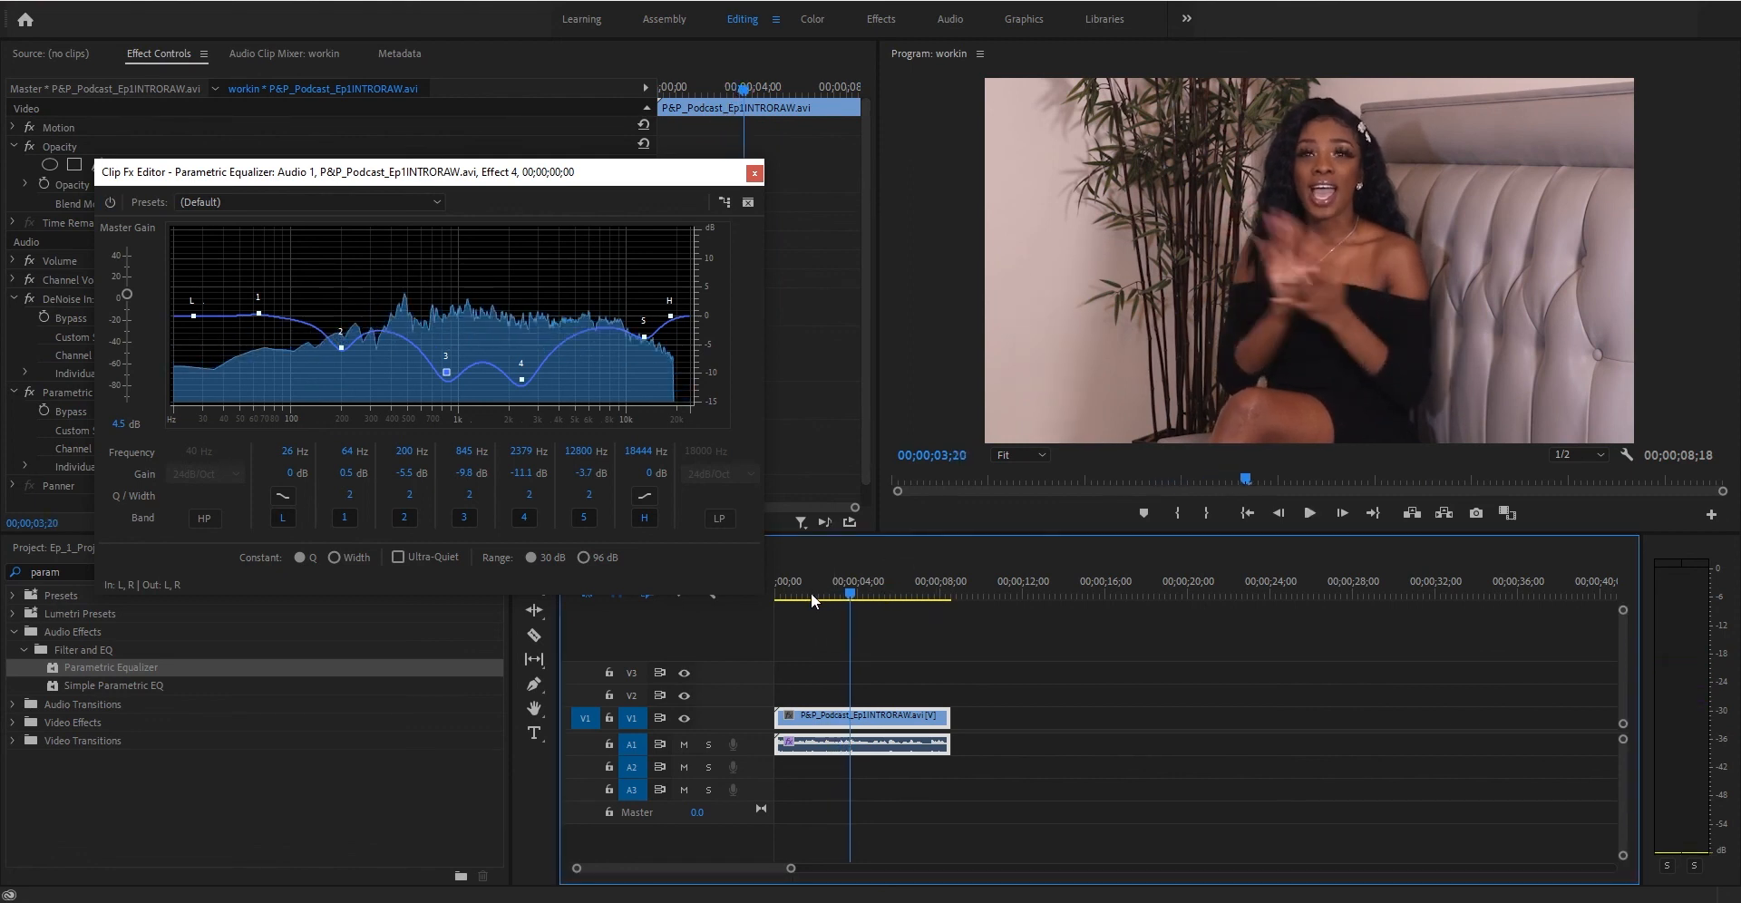
{"action": "key", "text": "space"}
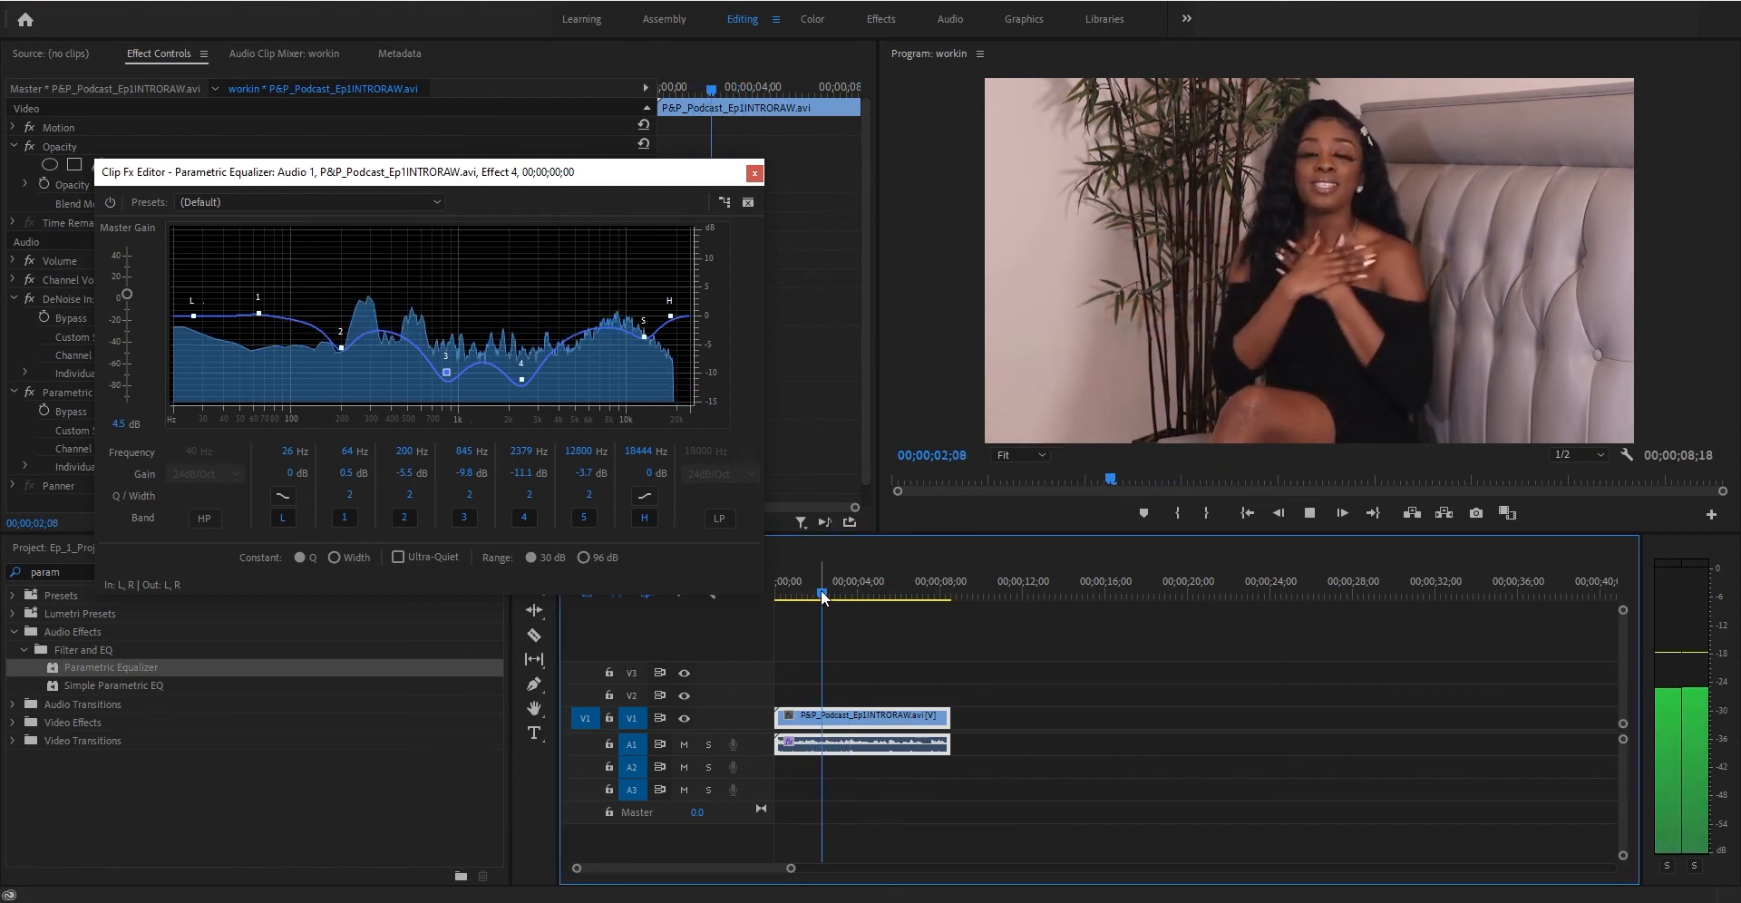
{"action": "key", "text": "space"}
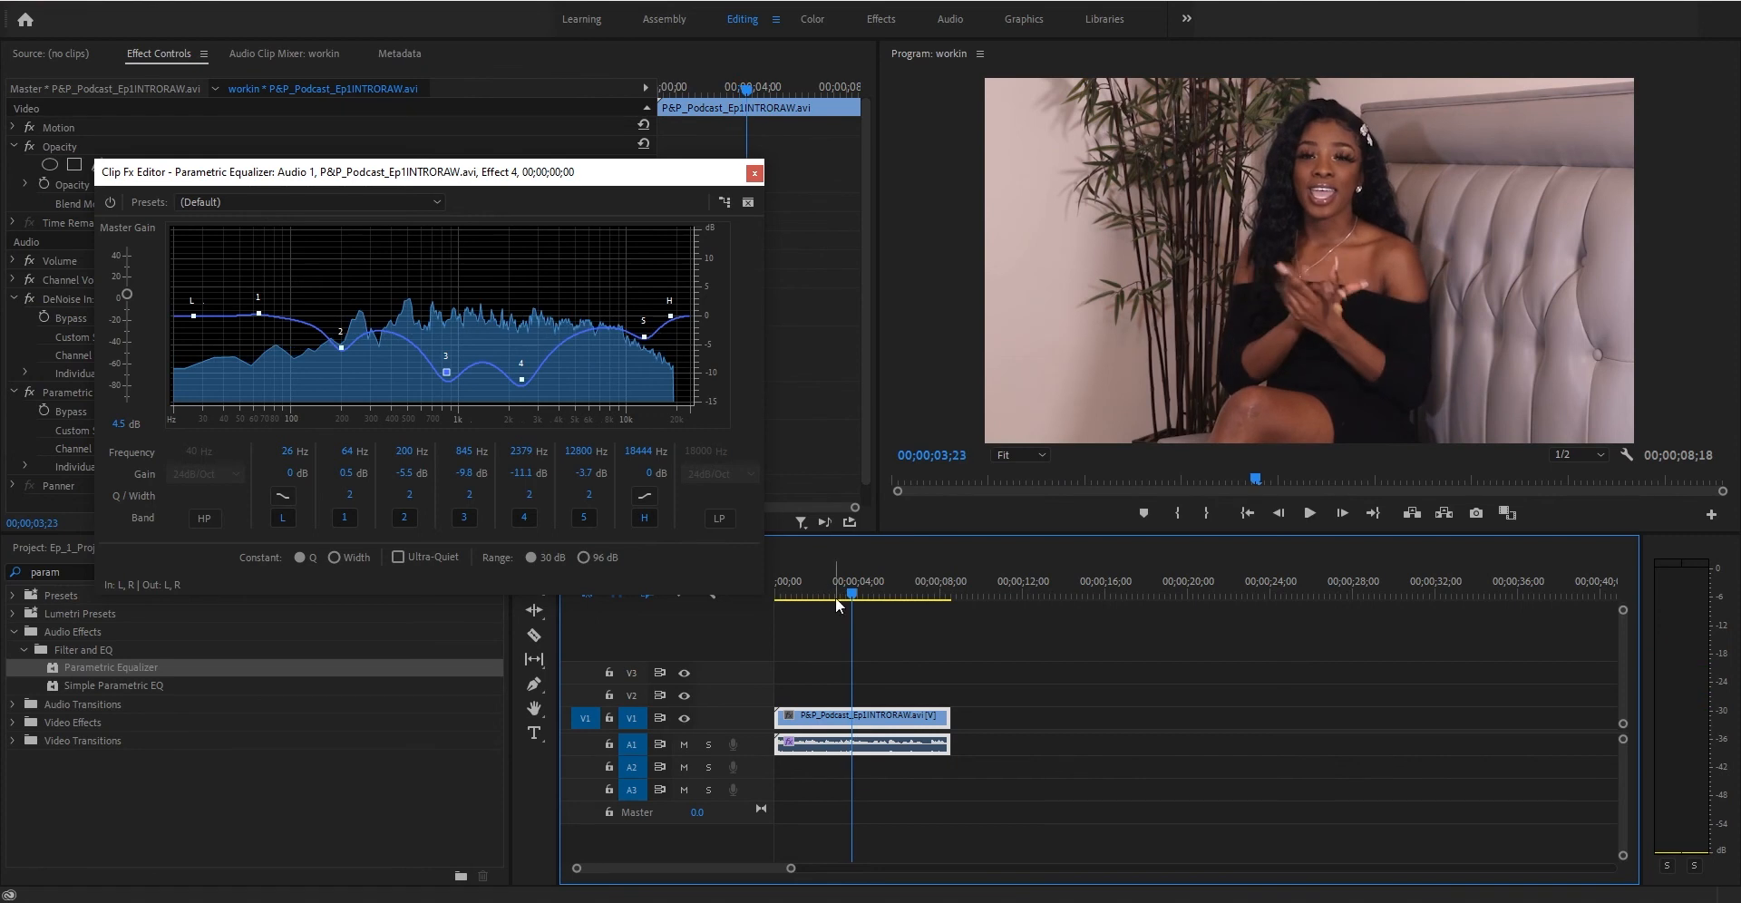
{"action": "left_click", "coordinate": [821, 594]}
{"action": "key", "text": "space"}
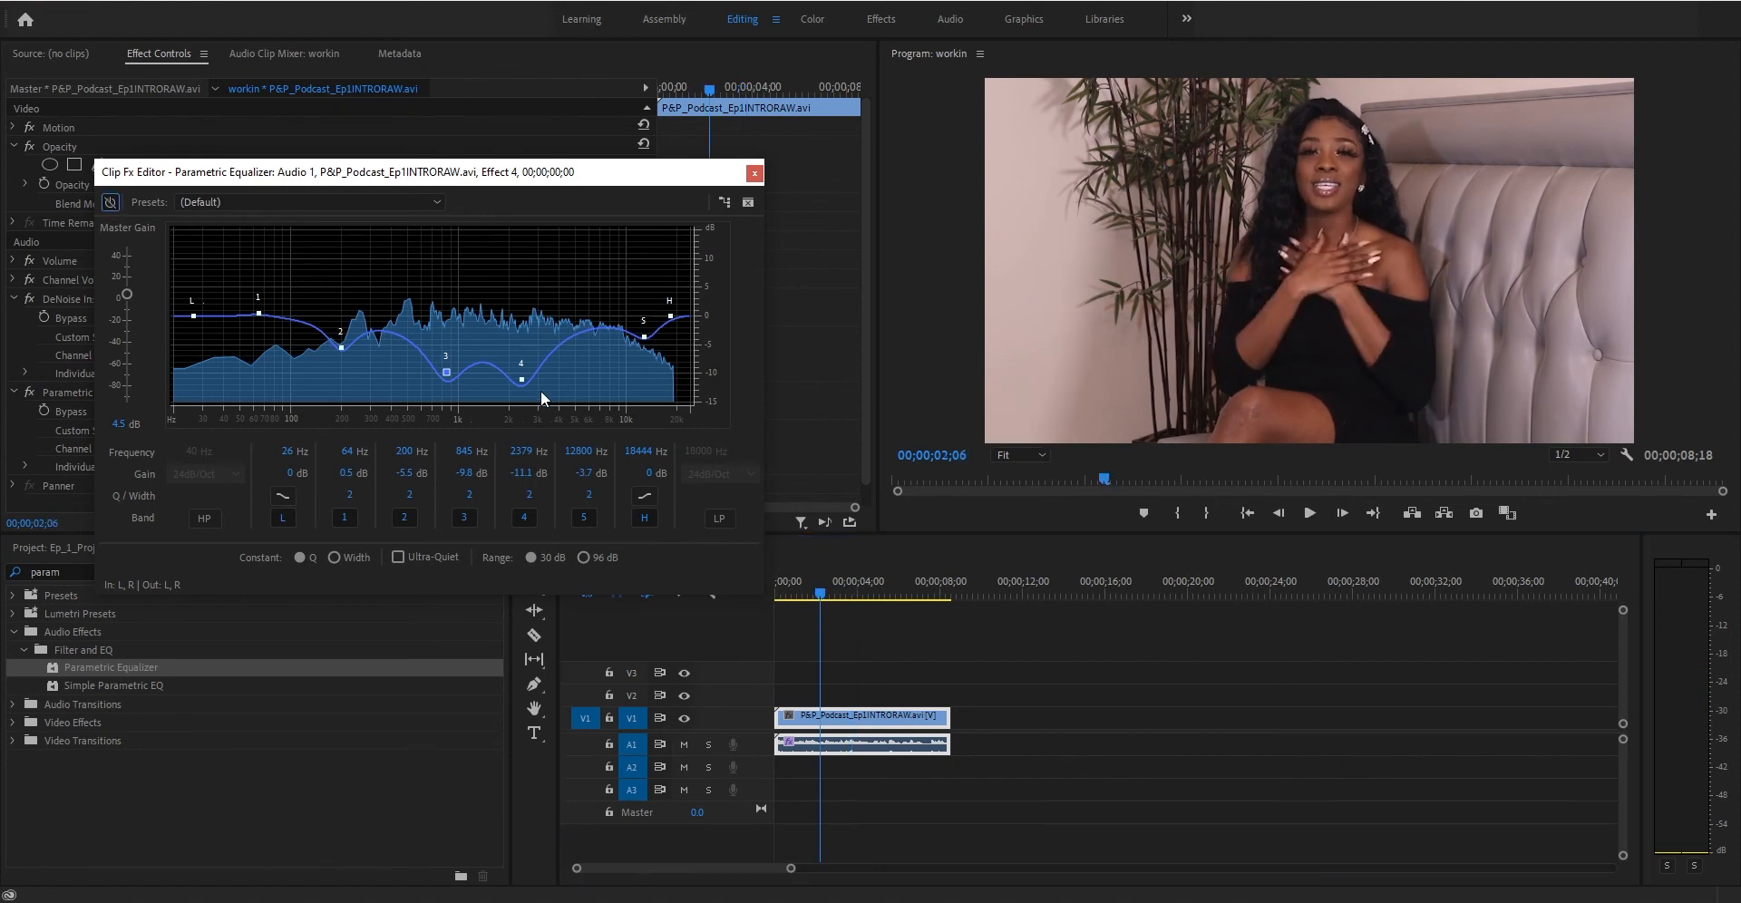
- Toggle the equalizer bypass during playback once more and close the Clip Fx Editor
{"action": "left_click", "coordinate": [110, 201]}
{"action": "key", "text": "space"}
{"action": "left_click", "coordinate": [109, 201]}
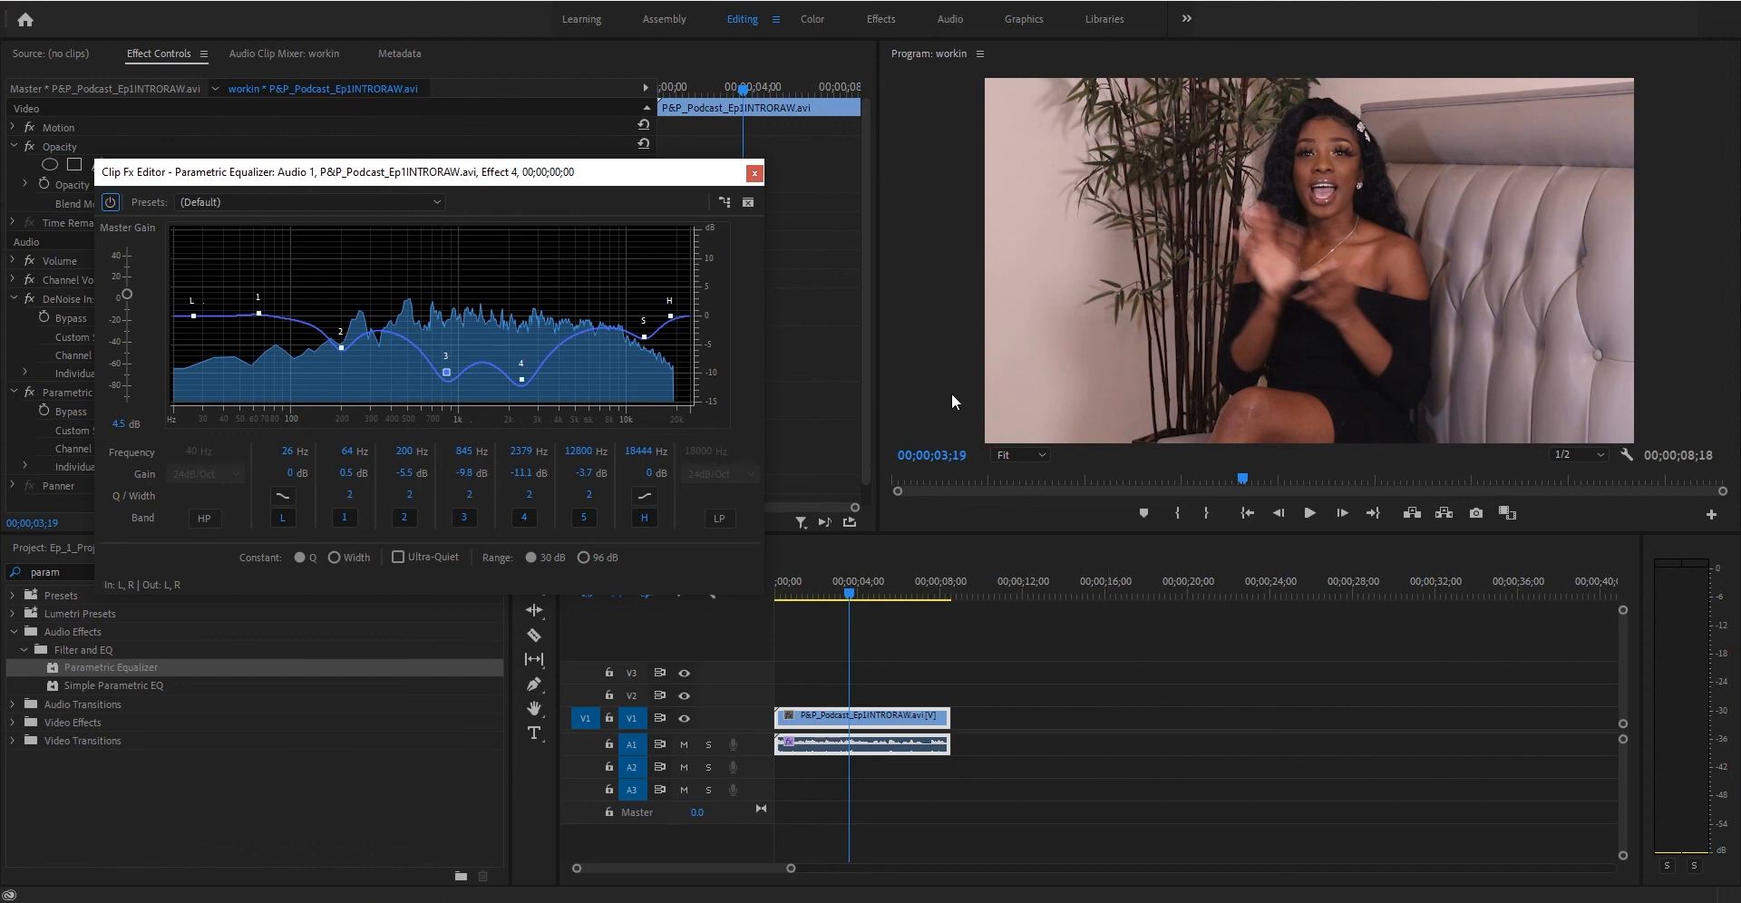
{"action": "left_click", "coordinate": [754, 173]}
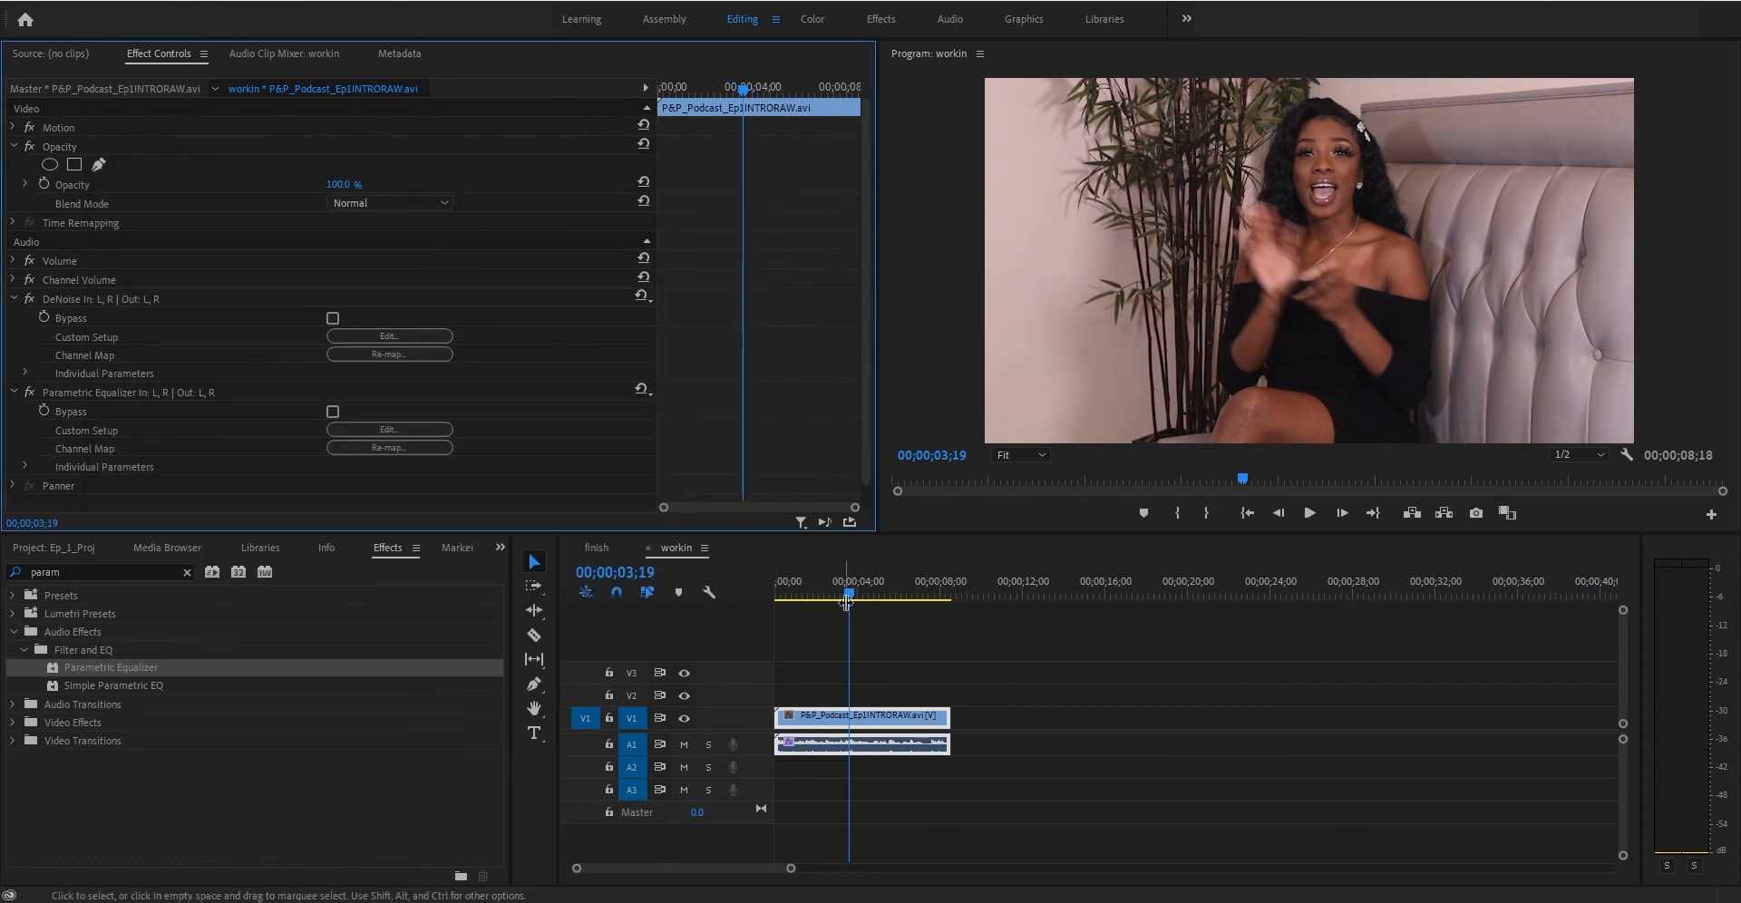